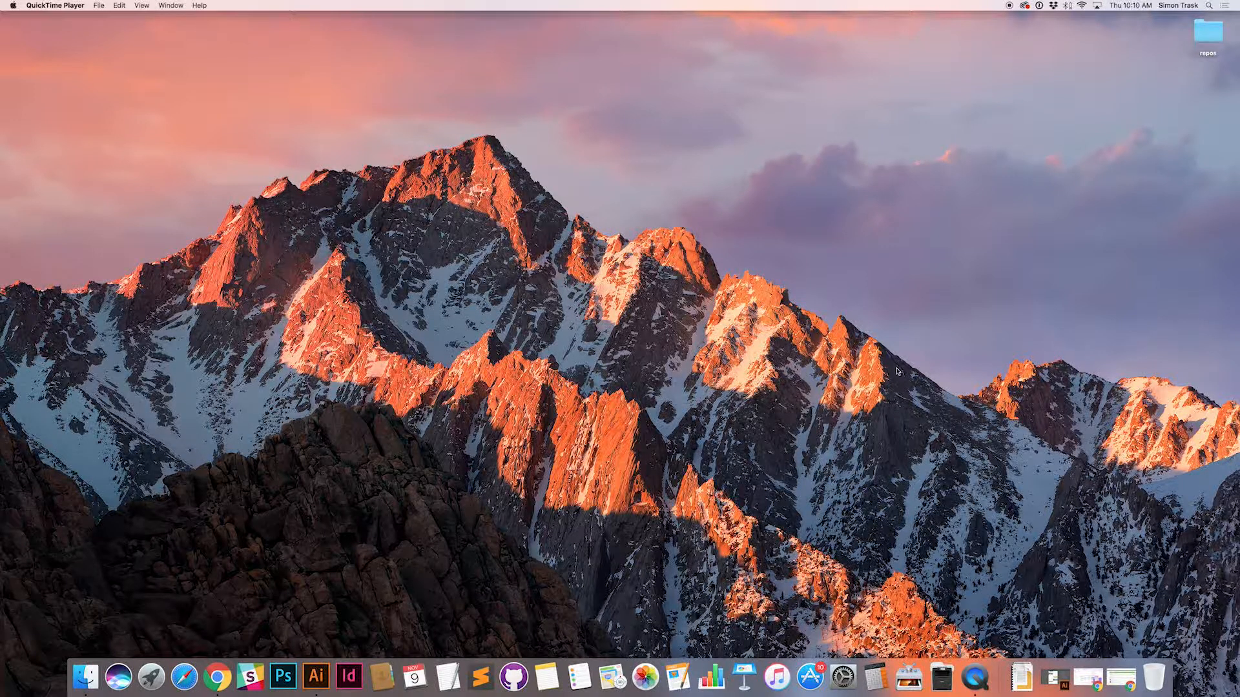
# Step: Open a new Finder window and navigate through PR Client Files, First State Bank, Video and Time Lapse to the 2017-09 folder
pyautogui.click(873, 316)
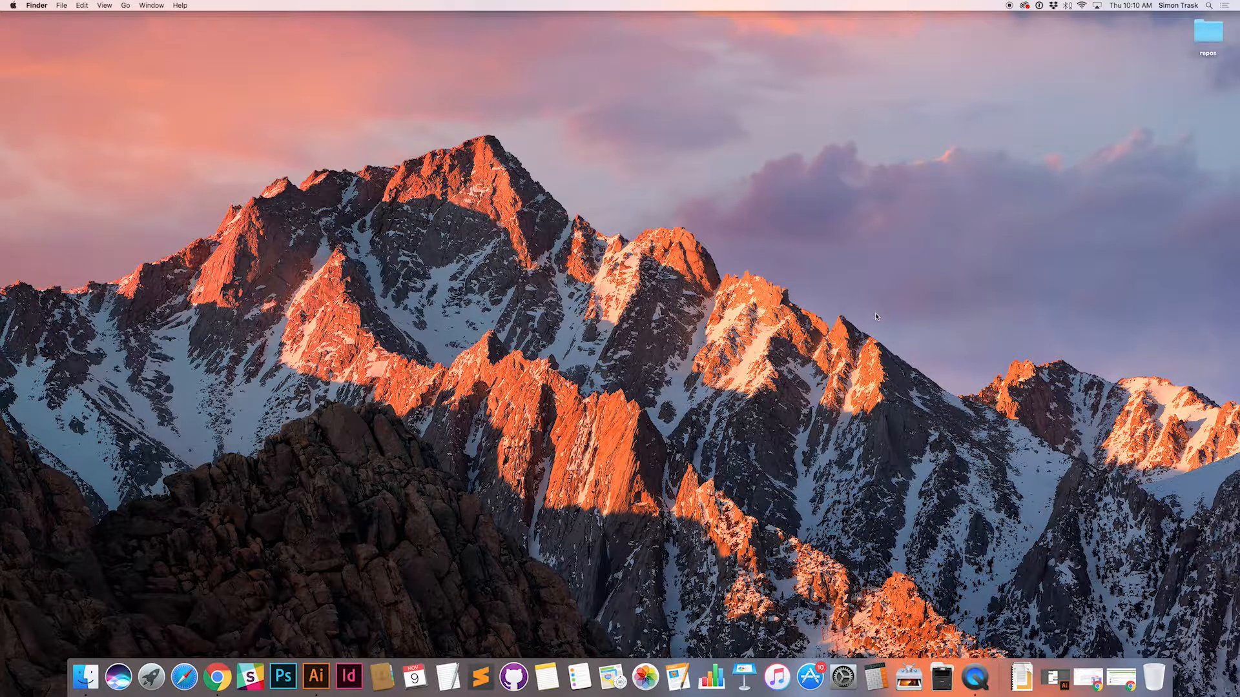
pyautogui.press('super+n')
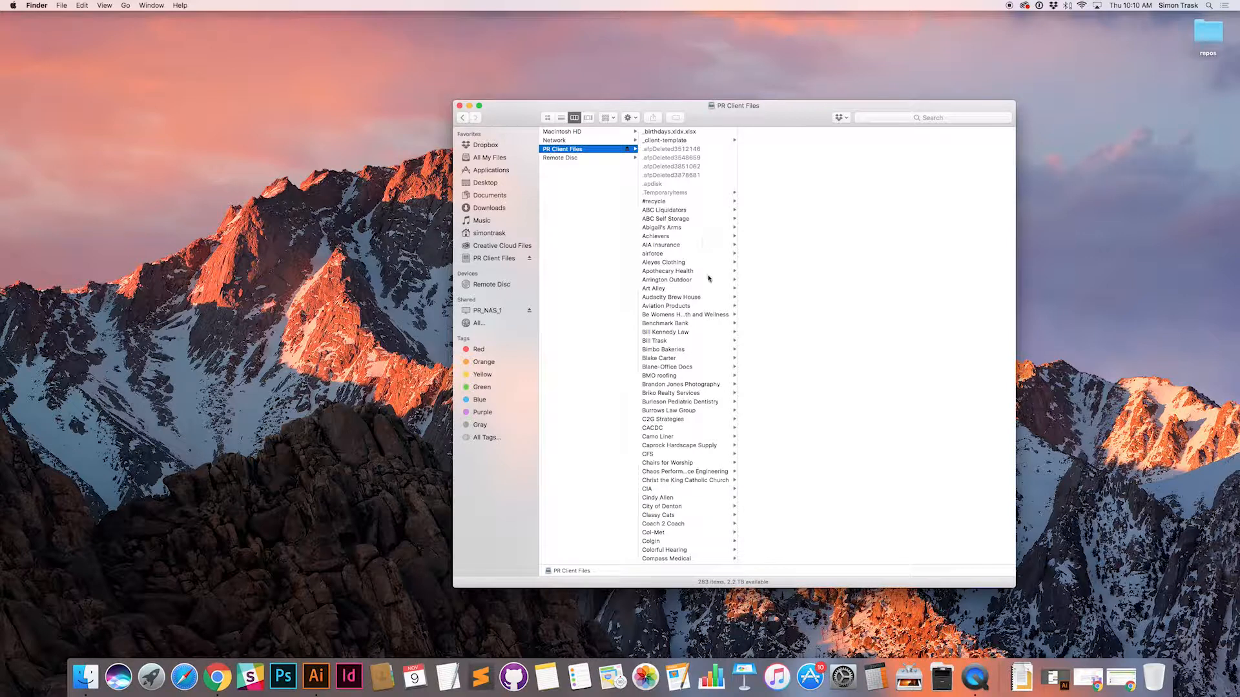
pyautogui.scroll(-10, 708, 279)
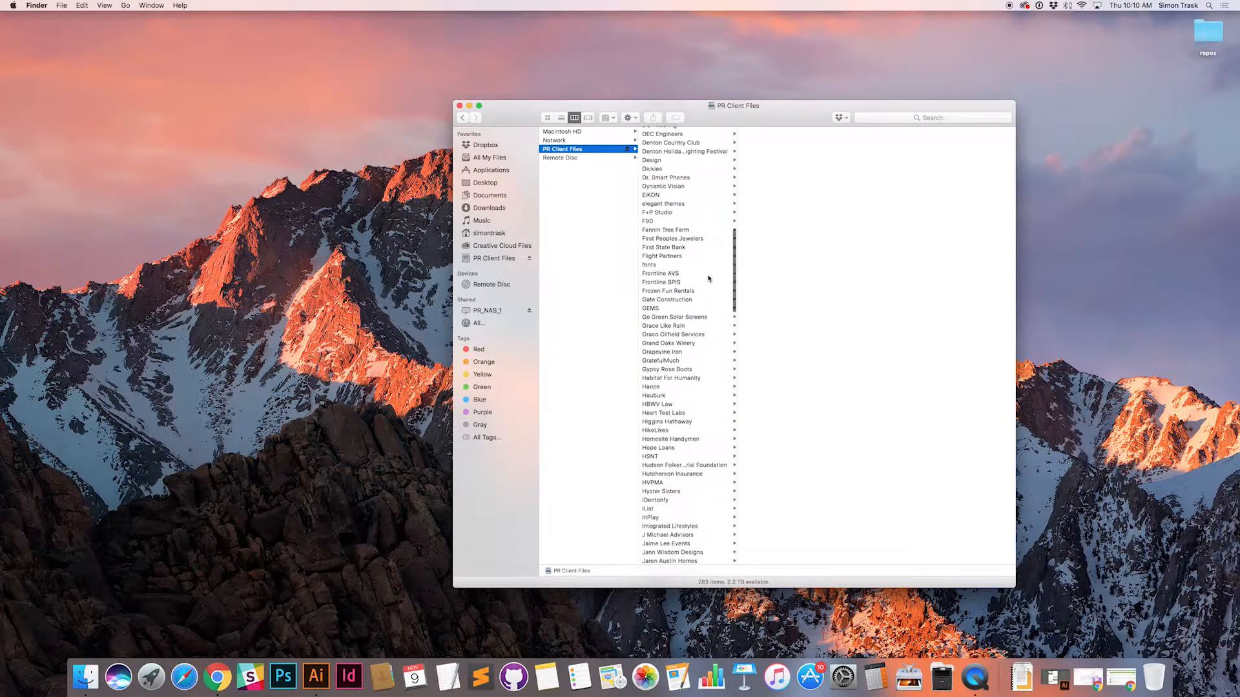
pyautogui.click(671, 248)
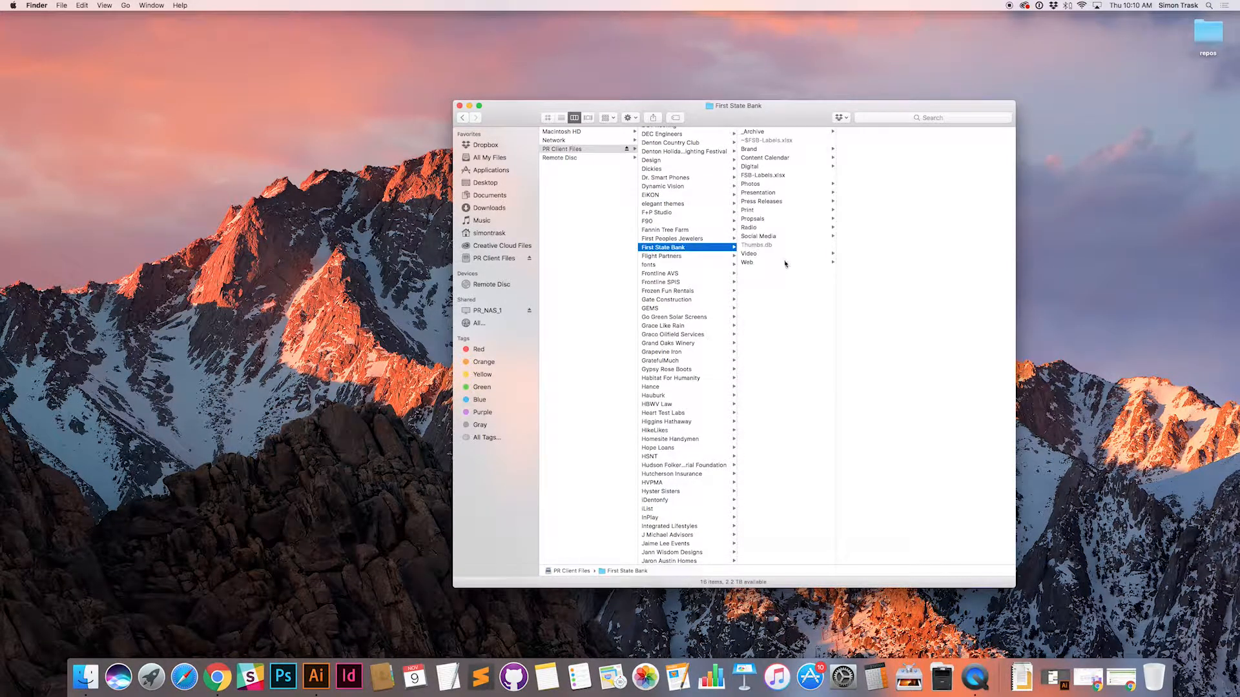
pyautogui.click(768, 255)
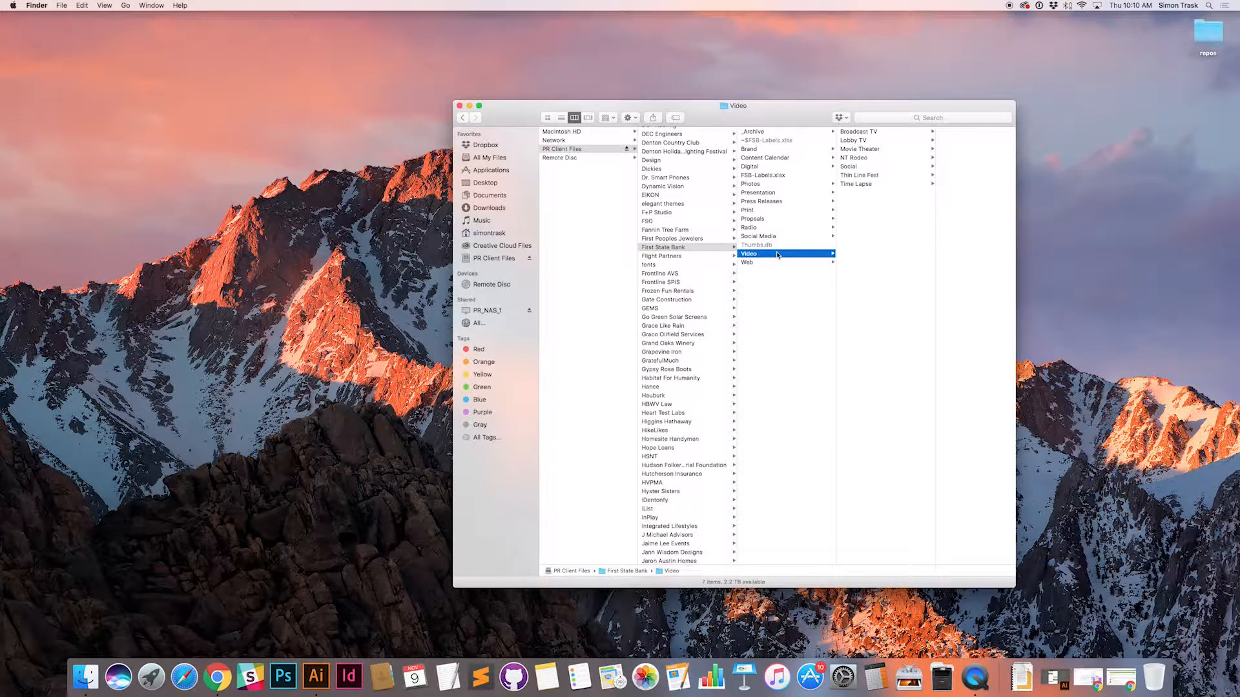
pyautogui.click(872, 185)
pyautogui.moveTo(771, 114); pyautogui.dragTo(582, 102)
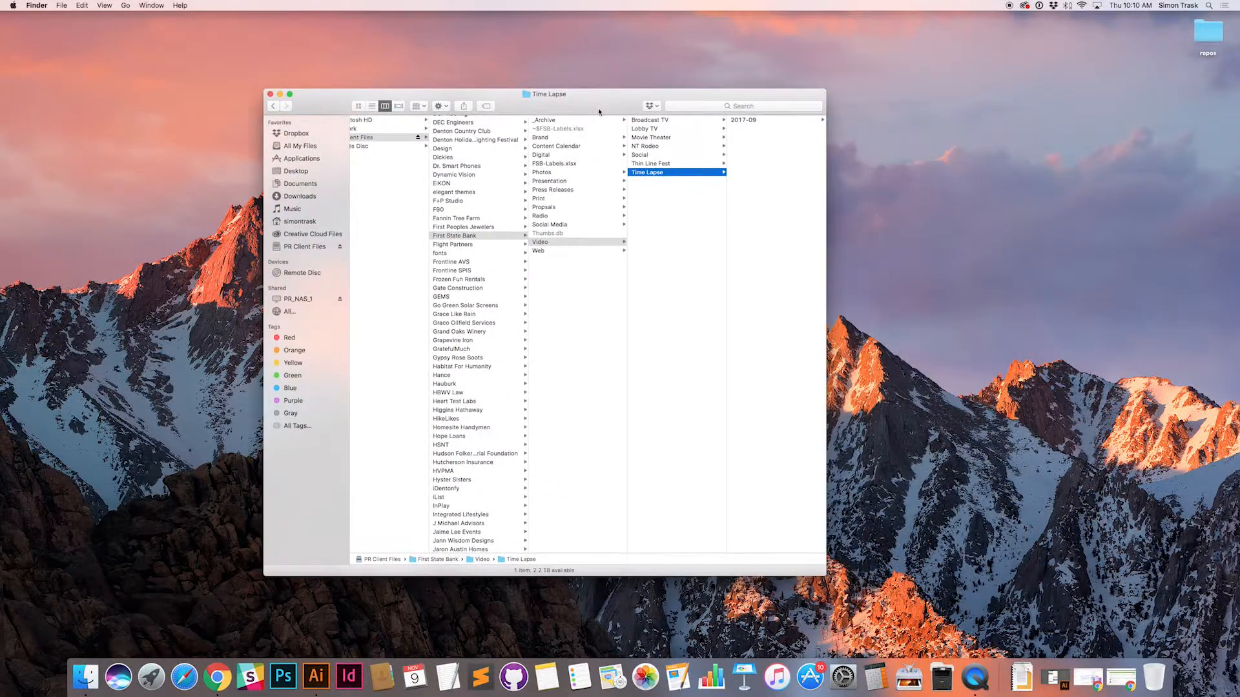
pyautogui.click(747, 121)
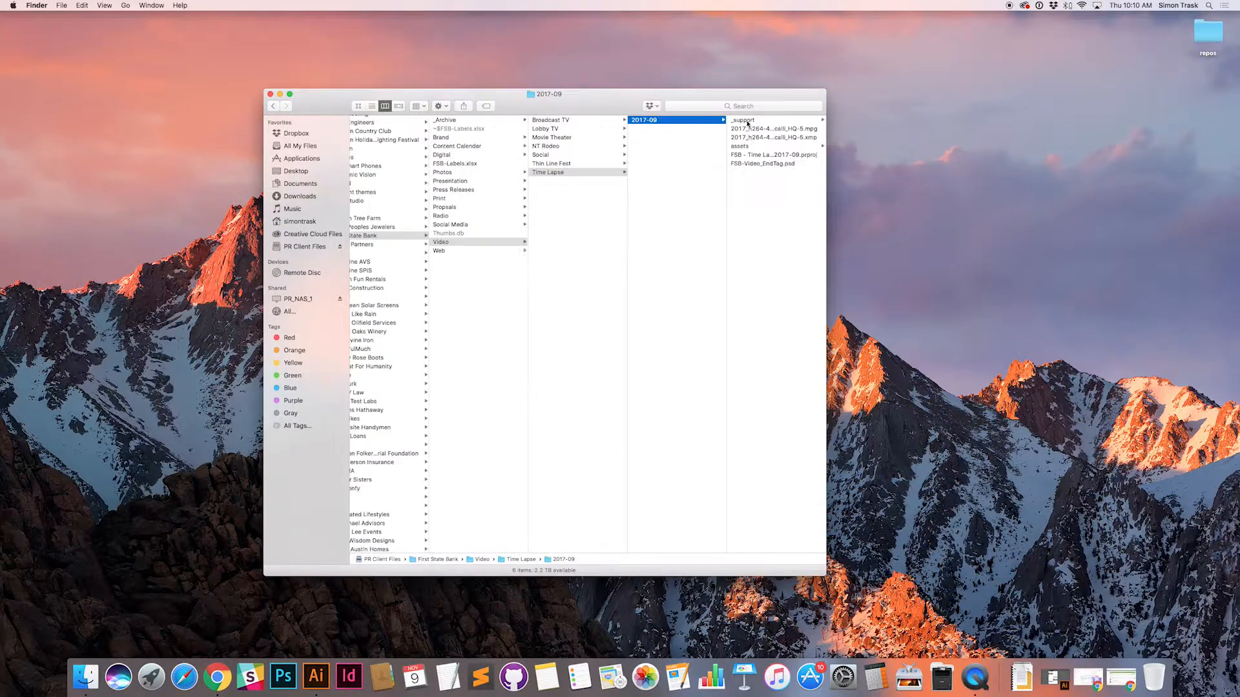
# Step: Select FSB - Time Lapse - 2017-09.prproj and enlarge and reposition the Finder window so the file's whole preview fits
pyautogui.click(772, 155)
pyautogui.moveTo(825, 576); pyautogui.dragTo(1088, 590)
pyautogui.moveTo(946, 333); pyautogui.dragTo(1008, 332)
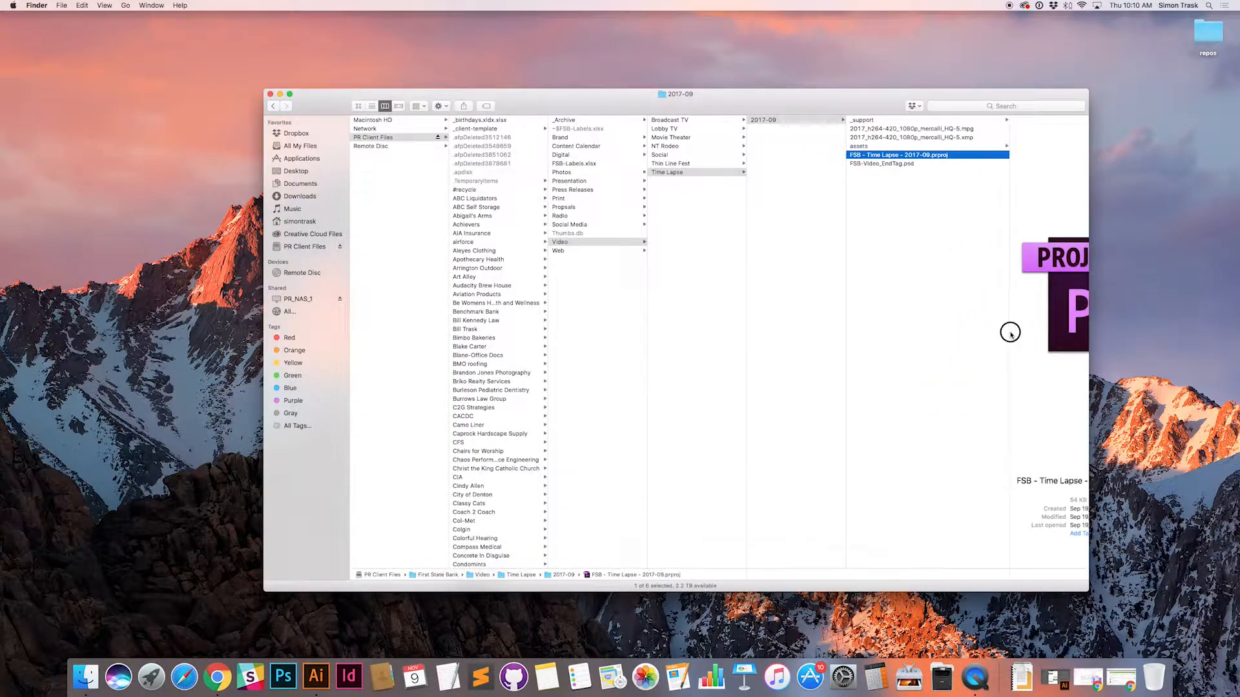
pyautogui.moveTo(819, 104); pyautogui.dragTo(672, 94)
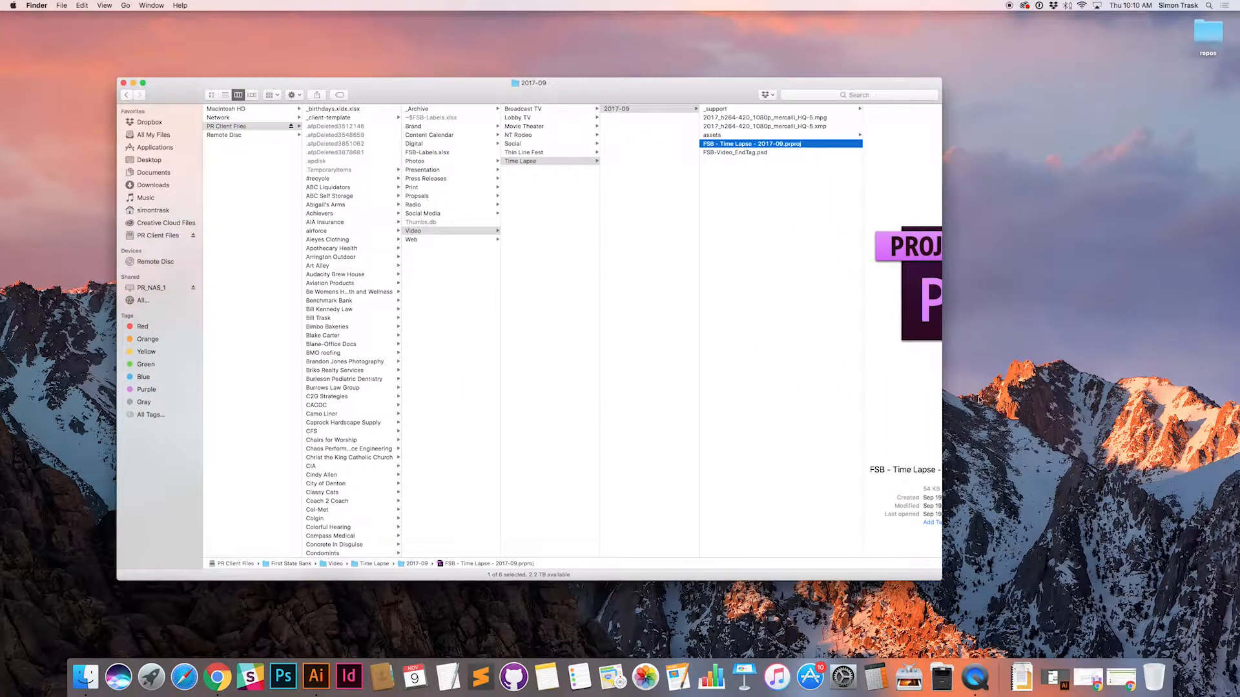
pyautogui.moveTo(941, 396); pyautogui.dragTo(1053, 410)
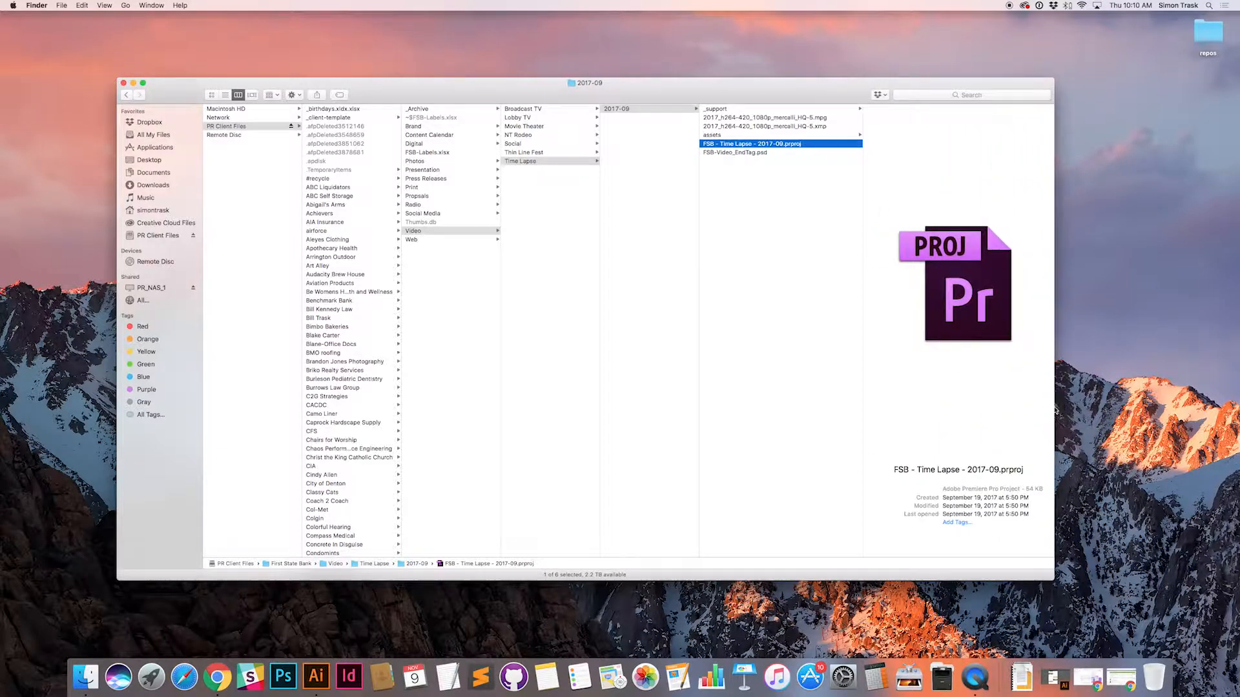
# Step: Examine the 2017-09 folder's rendered videos, Premiere project, FSB-Video_EndTag.psd and the contents of its assets folder
pyautogui.click(743, 126)
pyautogui.keyDown('shift'); pyautogui.click(746, 118); pyautogui.keyUp('shift')
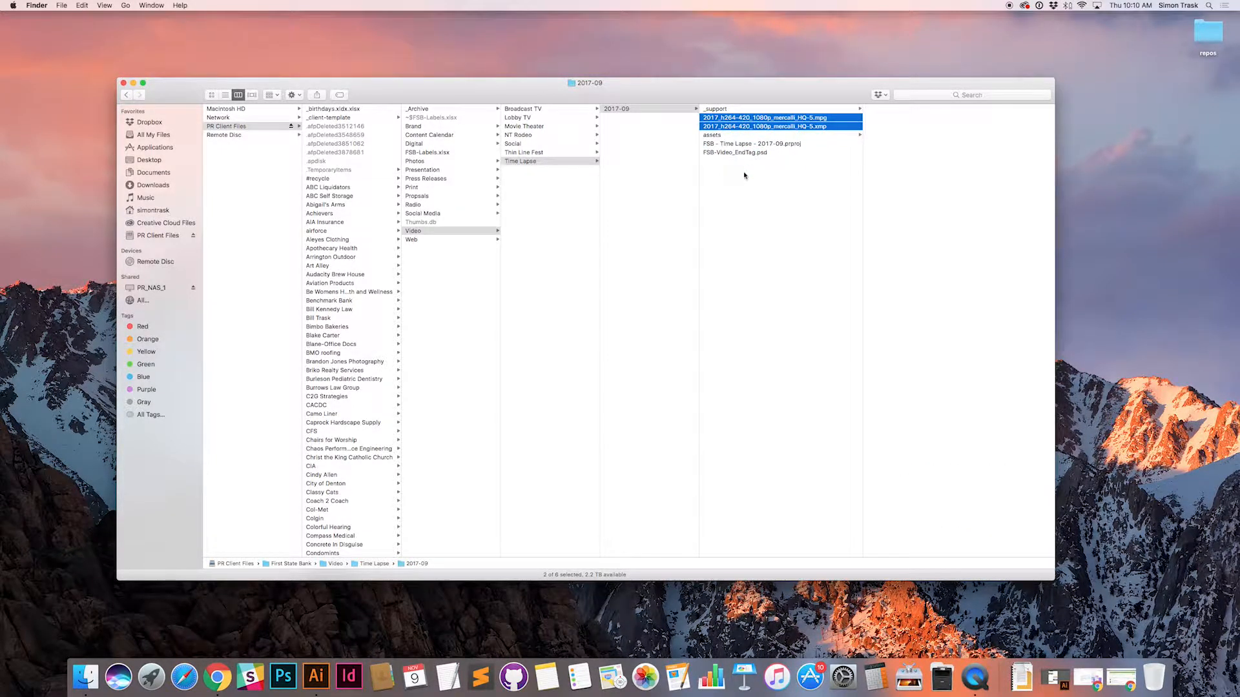
pyautogui.click(740, 192)
pyautogui.click(735, 144)
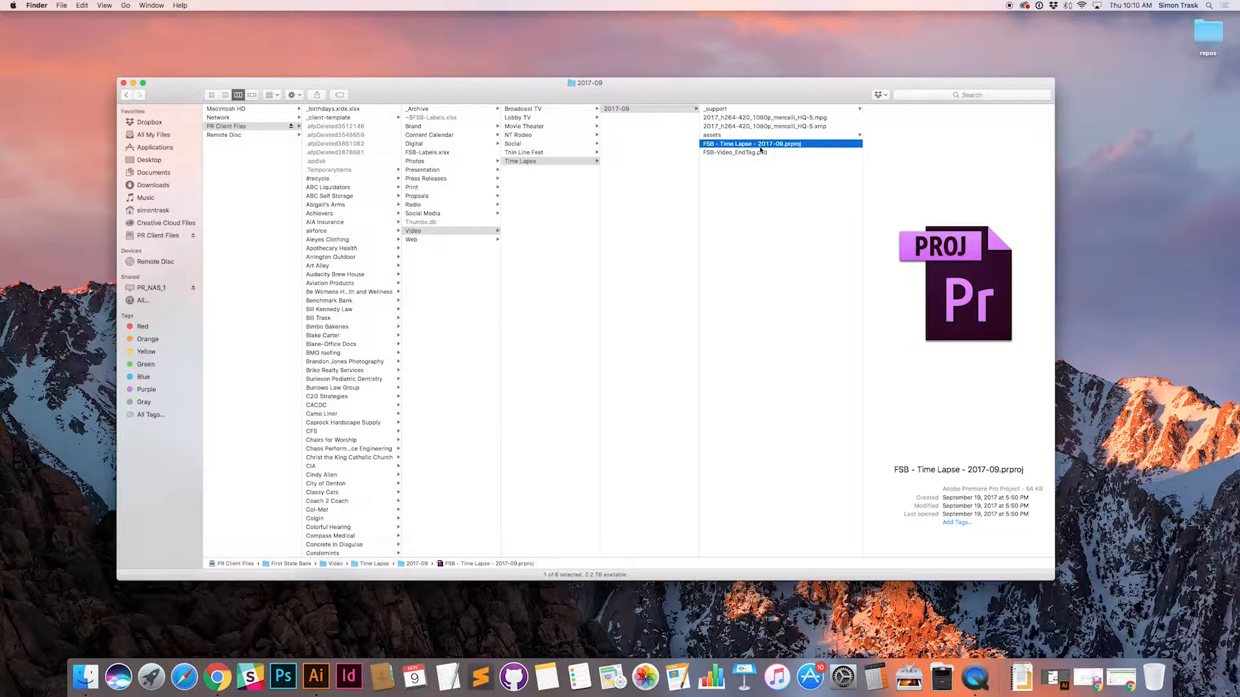
pyautogui.click(738, 154)
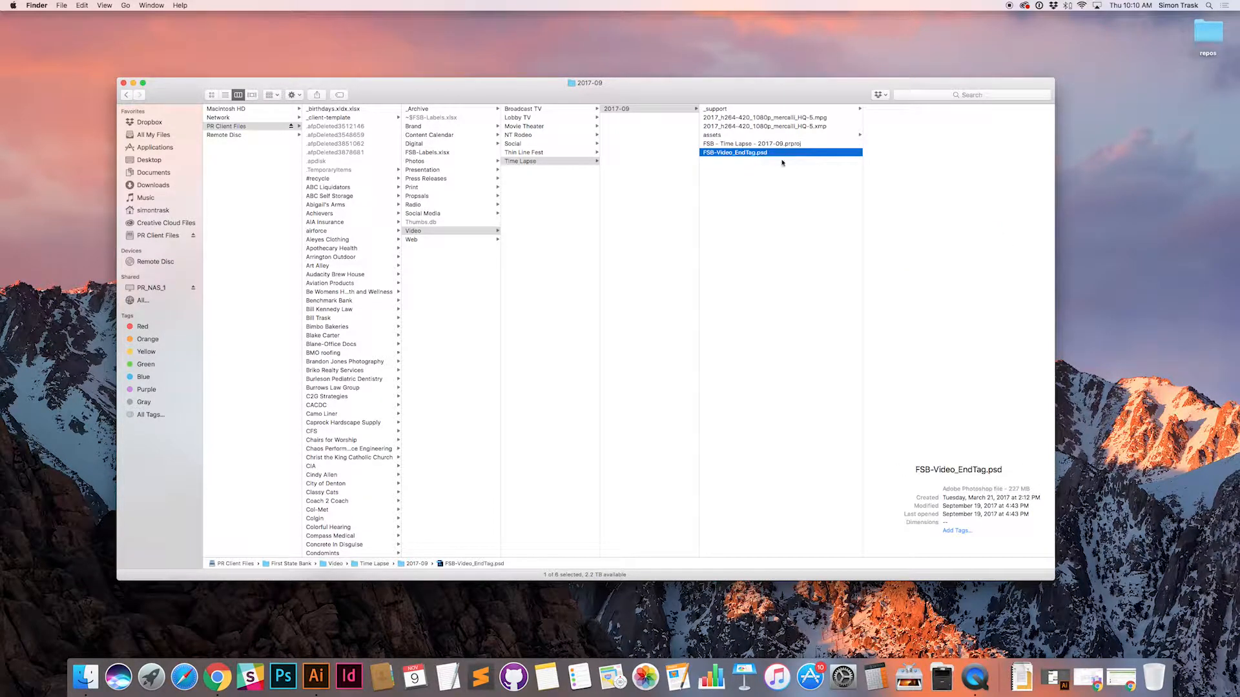
pyautogui.click(726, 137)
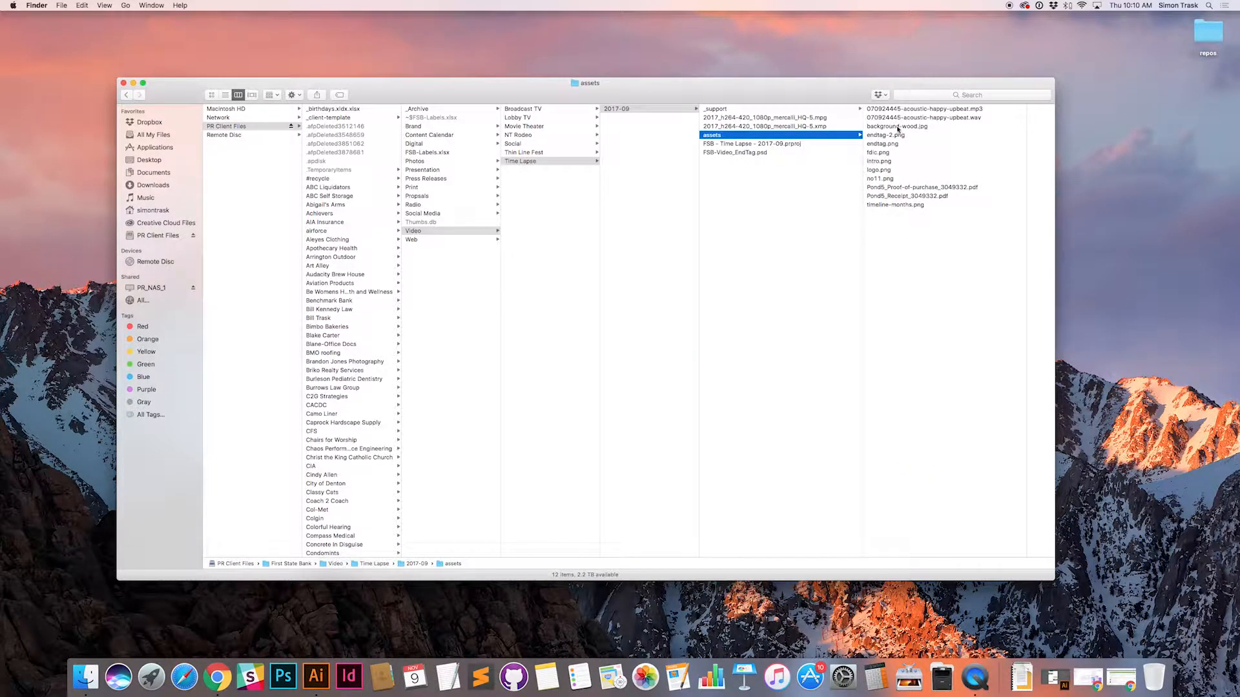
pyautogui.click(783, 145)
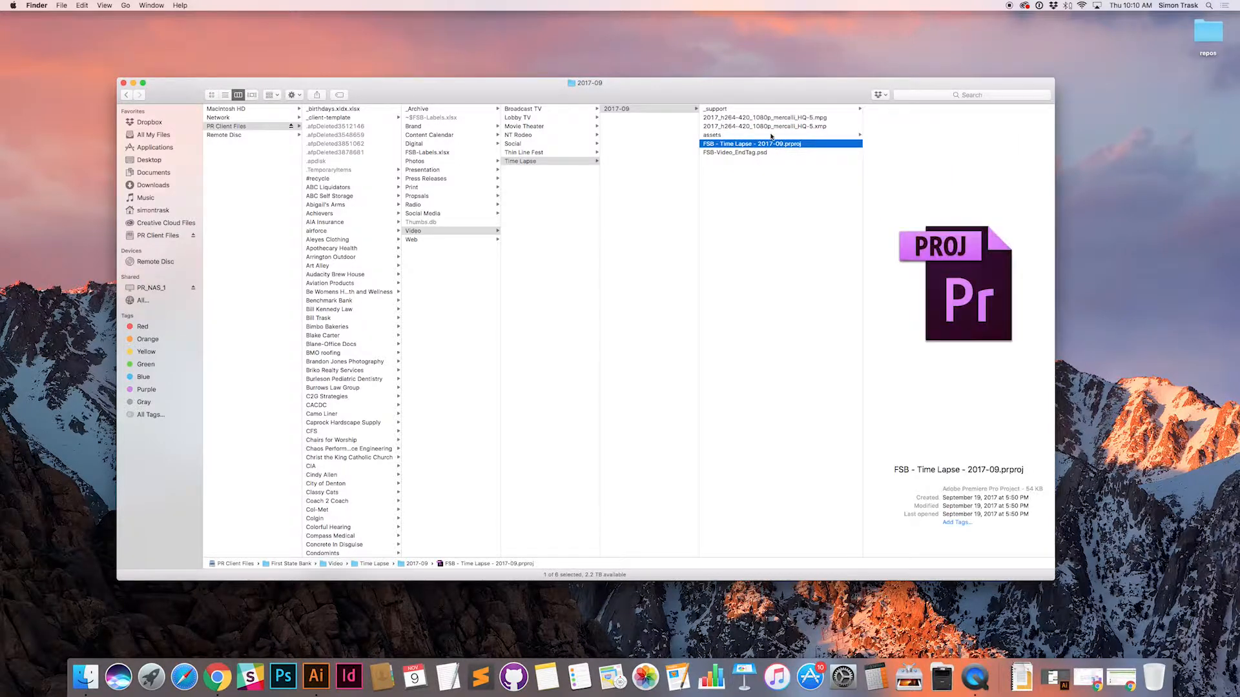
# Step: Preview the files in the assets folder from endtag.png to the Pond5 proof of purchase, and check timeline-months.png and the acoustic-happy-upbeat MP3
pyautogui.click(772, 136)
pyautogui.click(900, 143)
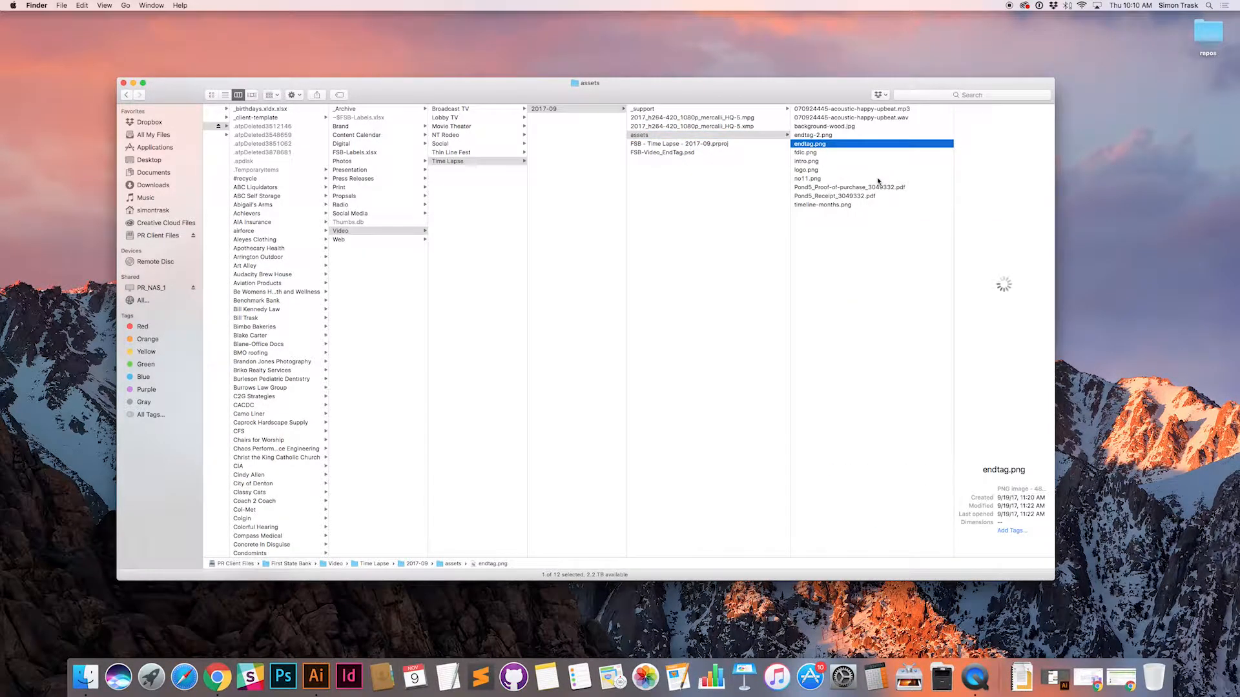
pyautogui.press('space')
pyautogui.press('Down')
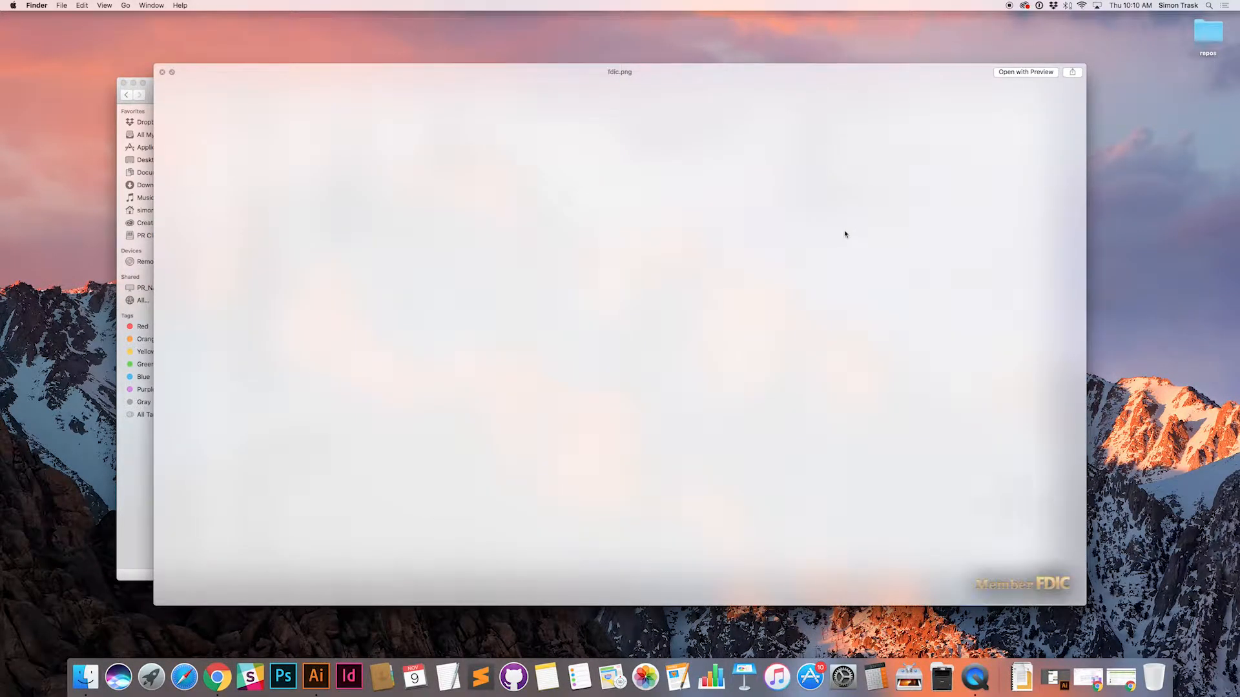
pyautogui.press('Down')
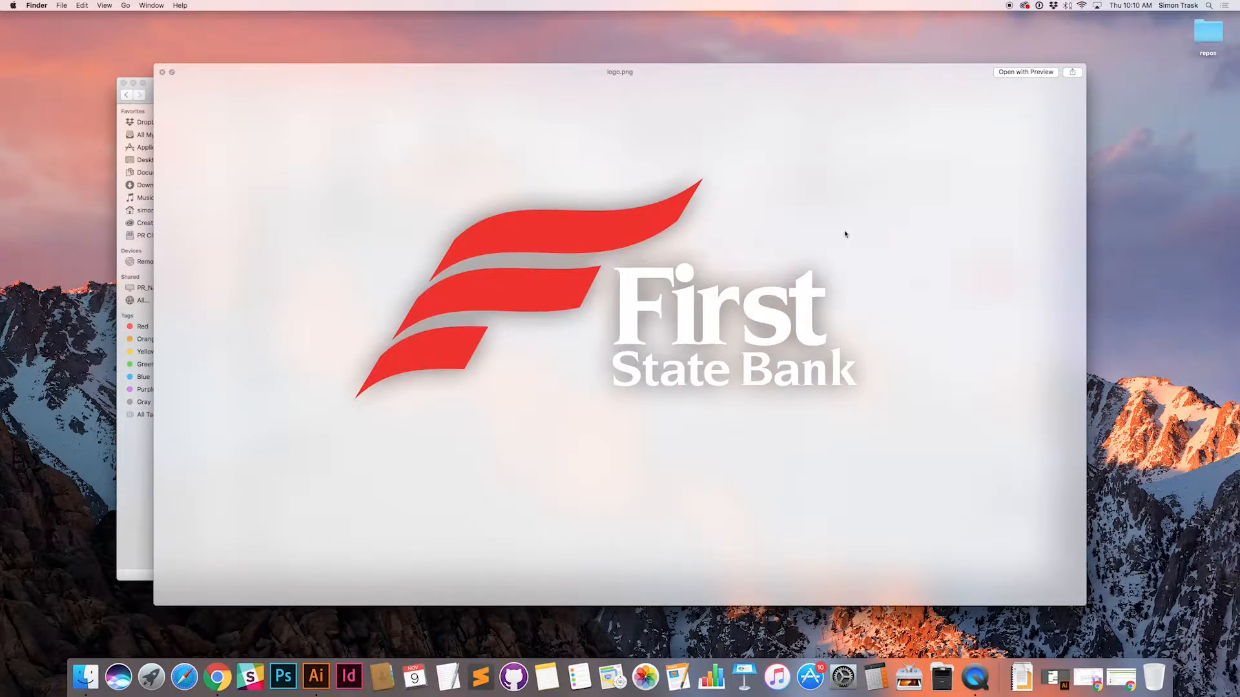
pyautogui.press('Down')
pyautogui.press('Down')
pyautogui.press('space')
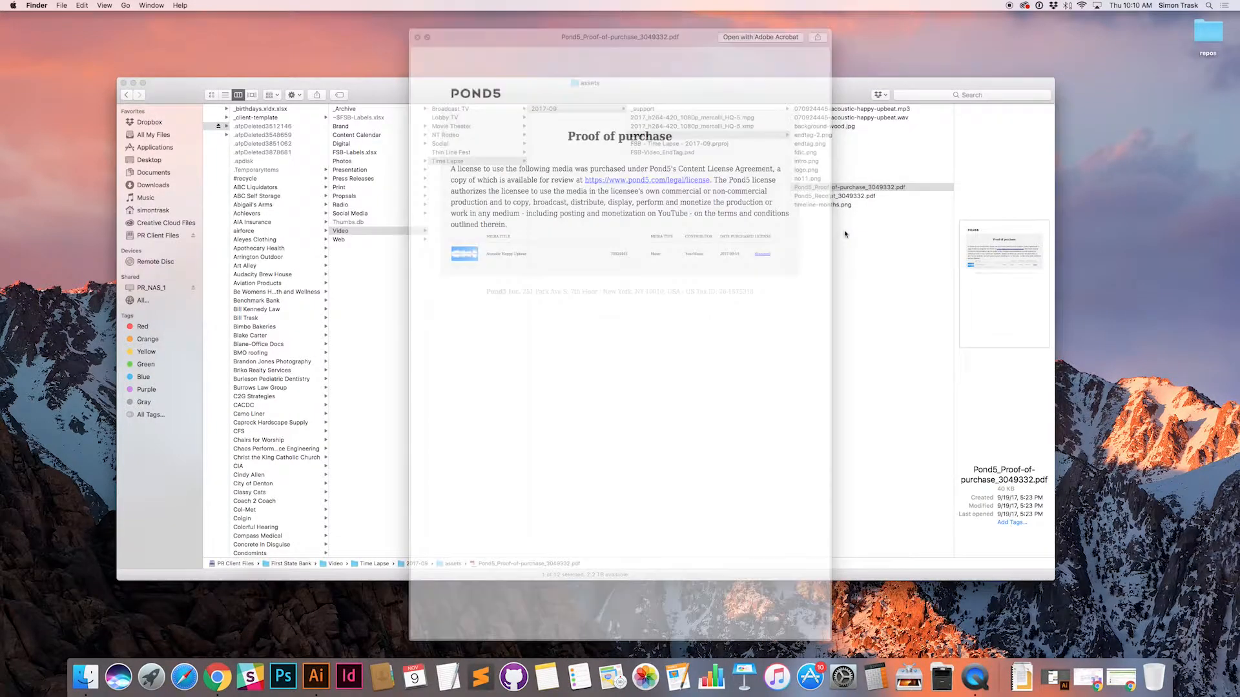
pyautogui.click(814, 205)
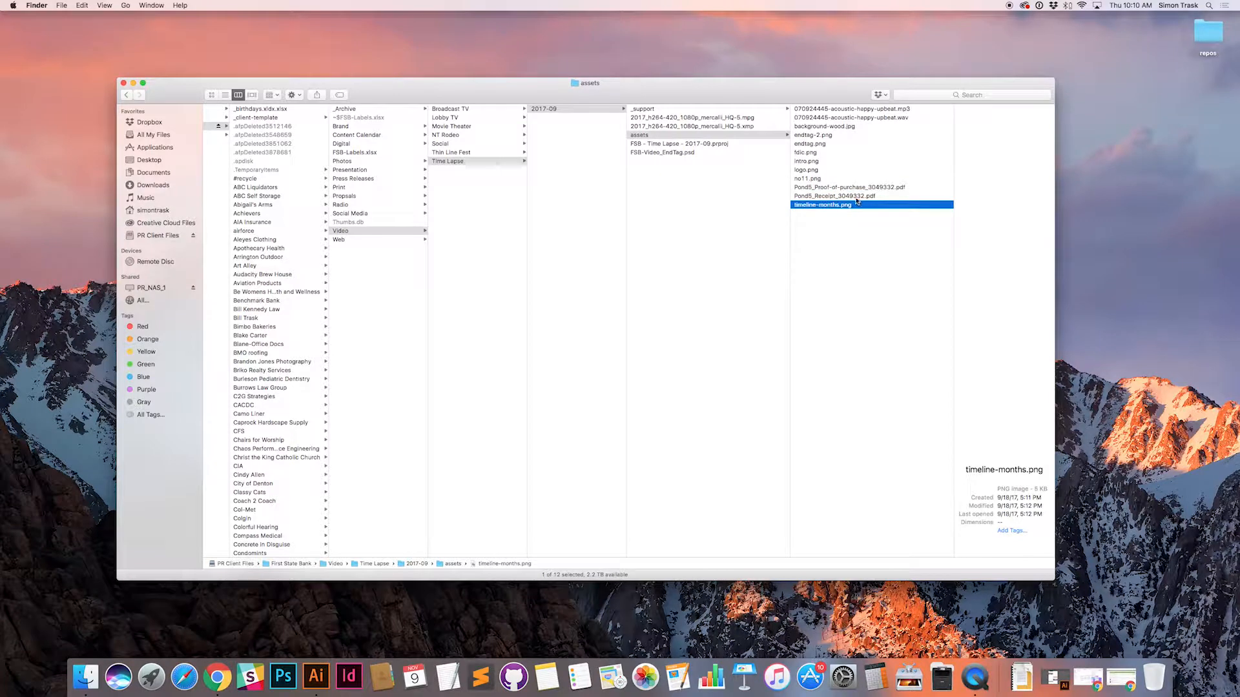
pyautogui.click(878, 110)
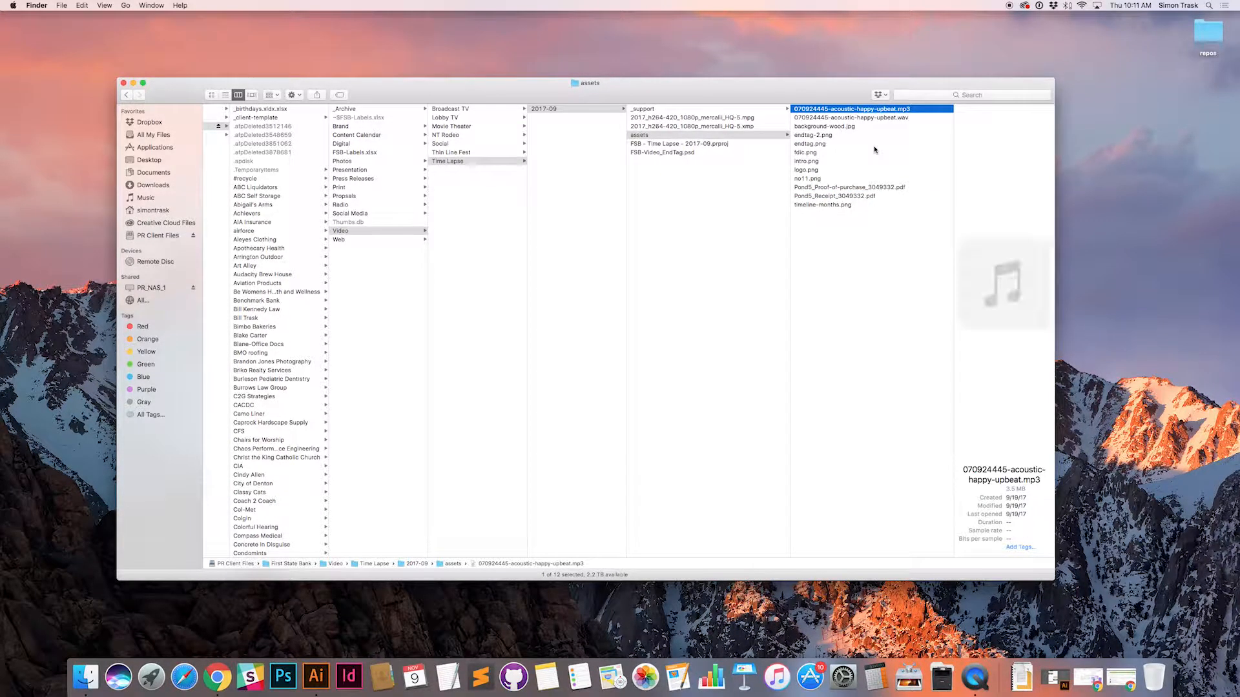
# Step: Create a folder named 2017-11 inside the Time Lapse folder
pyautogui.click(658, 170)
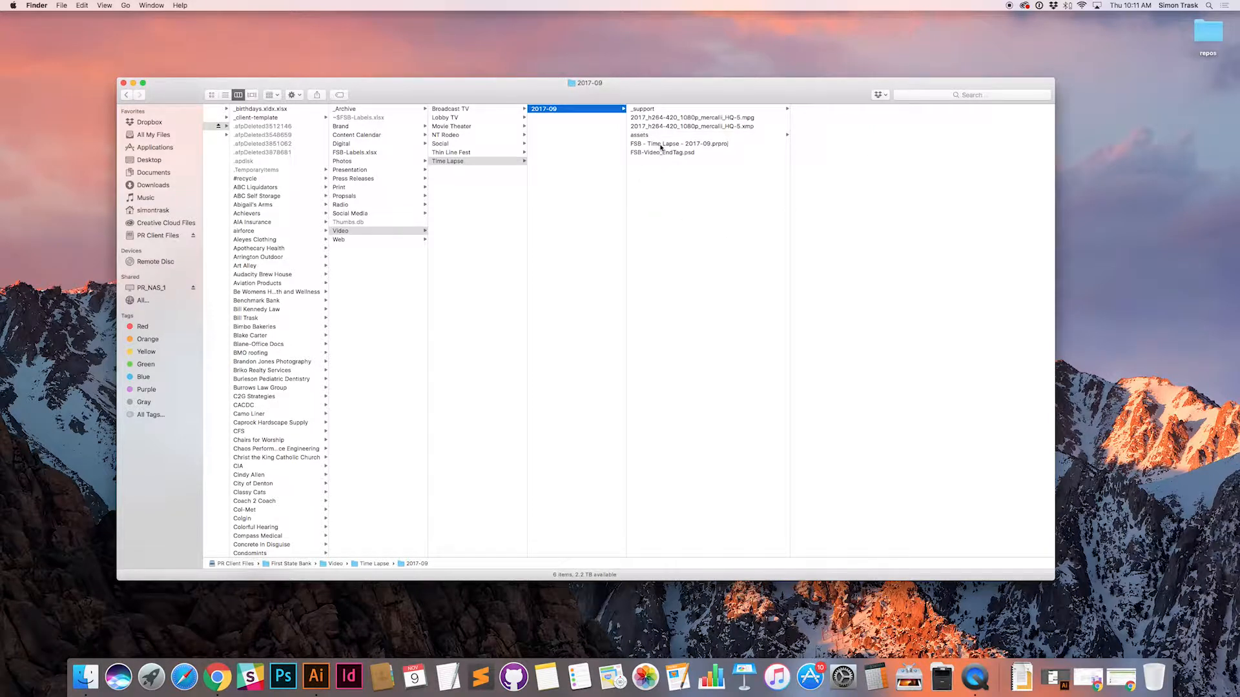
pyautogui.click(557, 150)
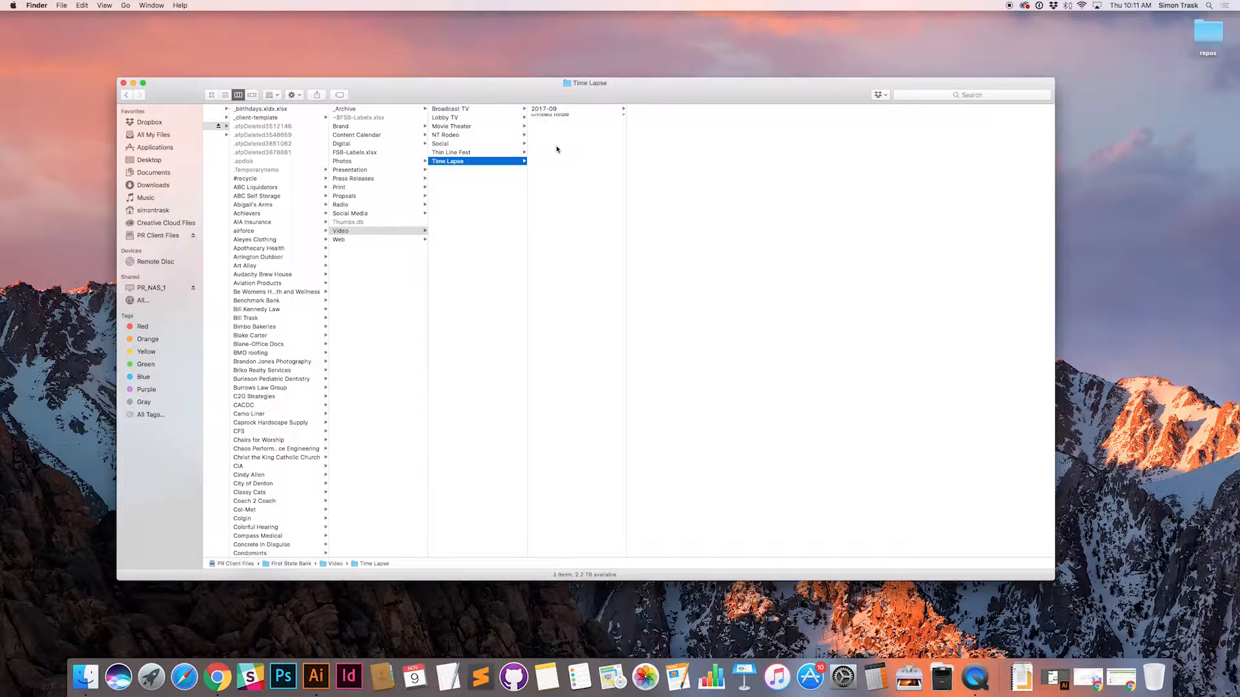
pyautogui.press('shift+super+n')
pyautogui.write('2017-1')
pyautogui.press('Return')
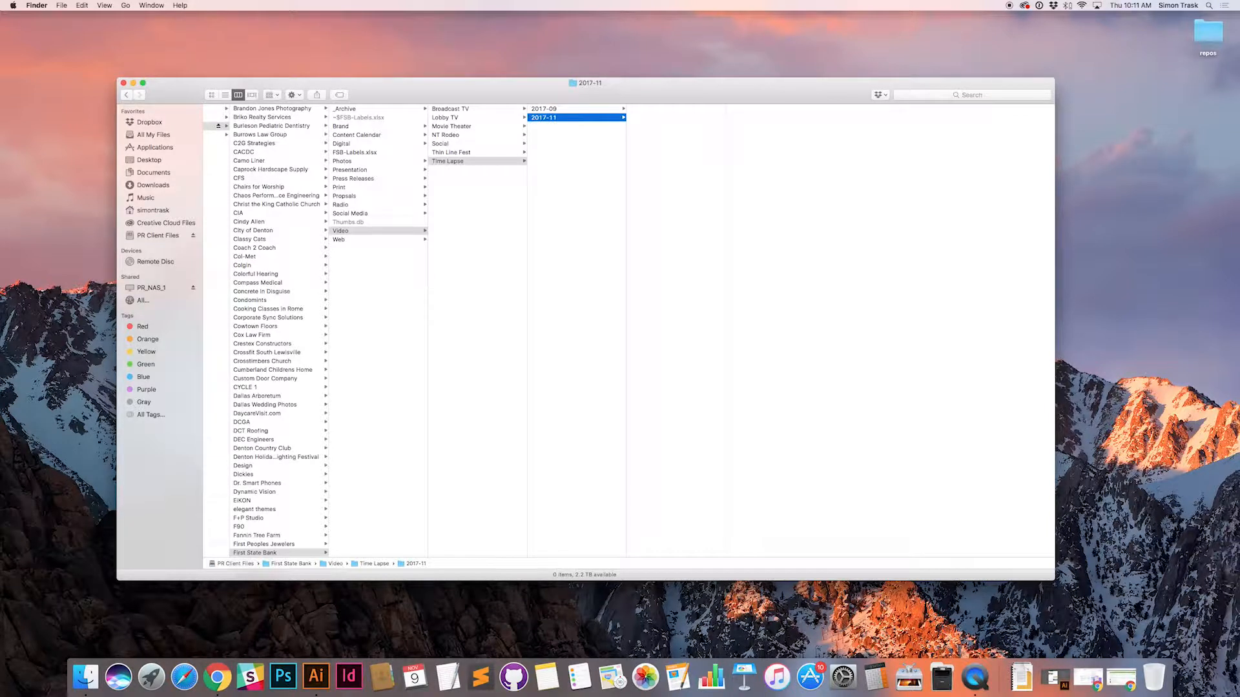
# Step: Copy the Premiere project from 2017-09 into the 2017-11 folder and rename the copy FSB - Time Lapse - 2017-11.prproj
pyautogui.click(581, 109)
pyautogui.click(681, 144)
pyautogui.moveTo(674, 145); pyautogui.dragTo(547, 120)
pyautogui.click(691, 109)
pyautogui.press('Return')
pyautogui.write('11.prproj')
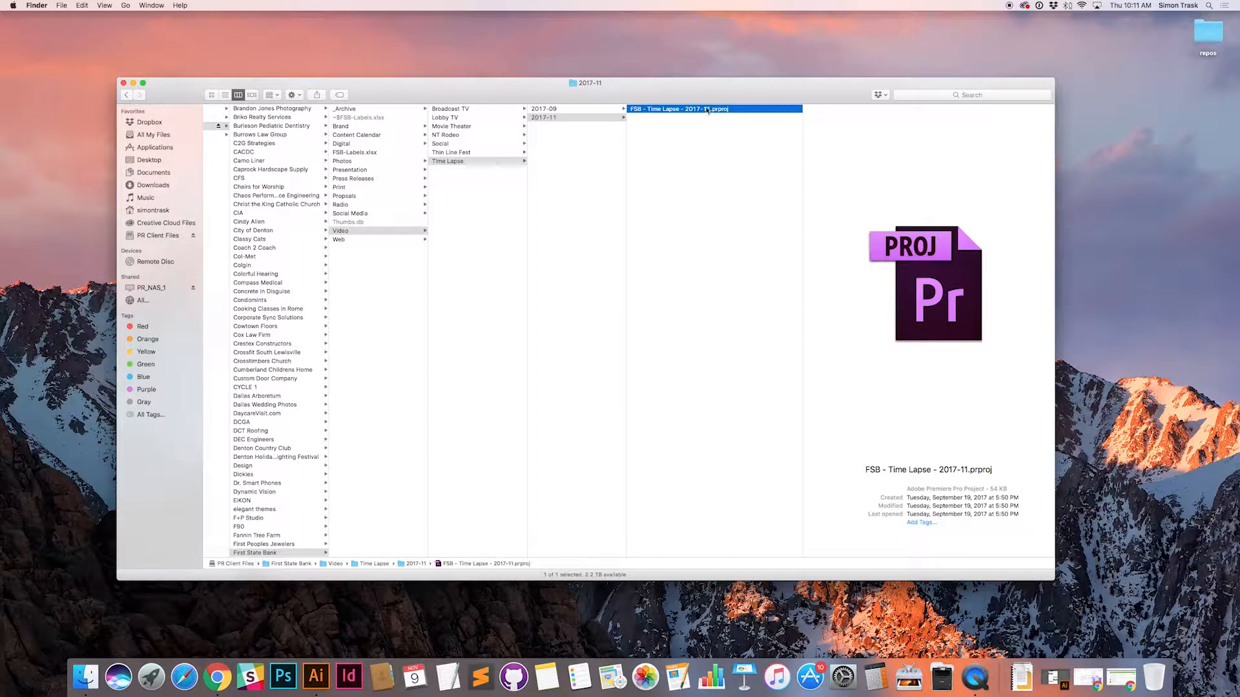
pyautogui.click(720, 191)
# Step: Launch Adobe Premiere Pro CC 2017 through a Spotlight search and return to the Time Lapse folder in Finder
pyautogui.press('super+space')
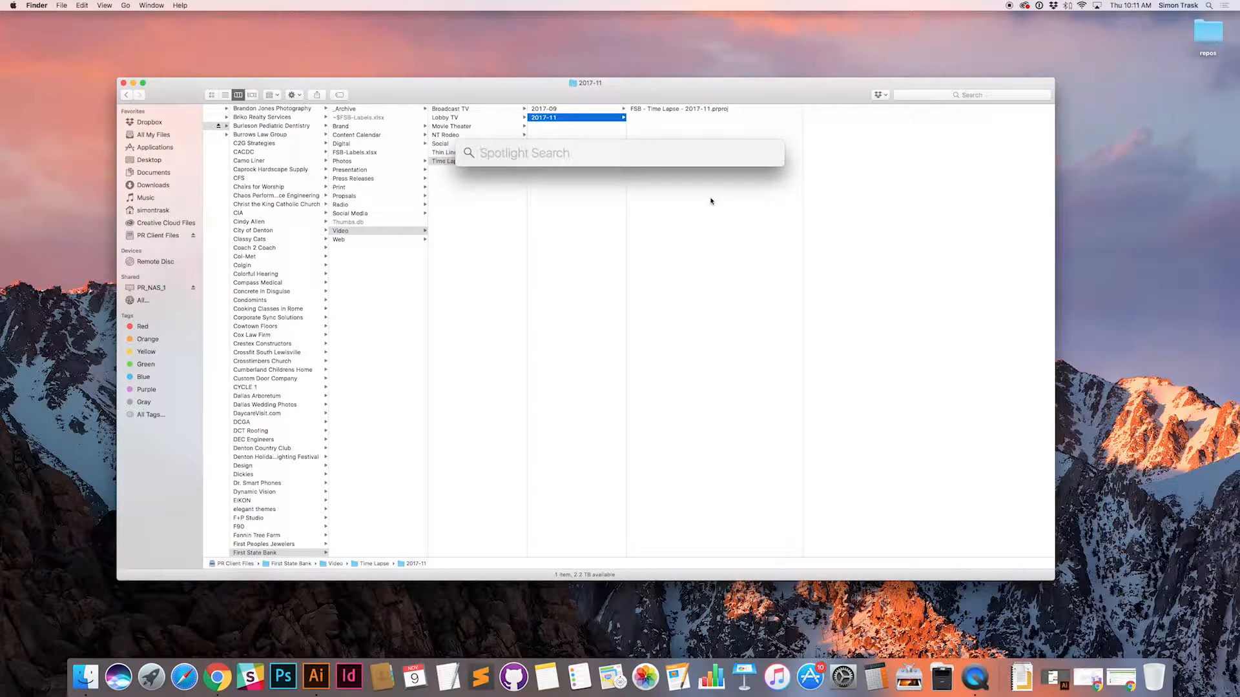
pyautogui.write('premier')
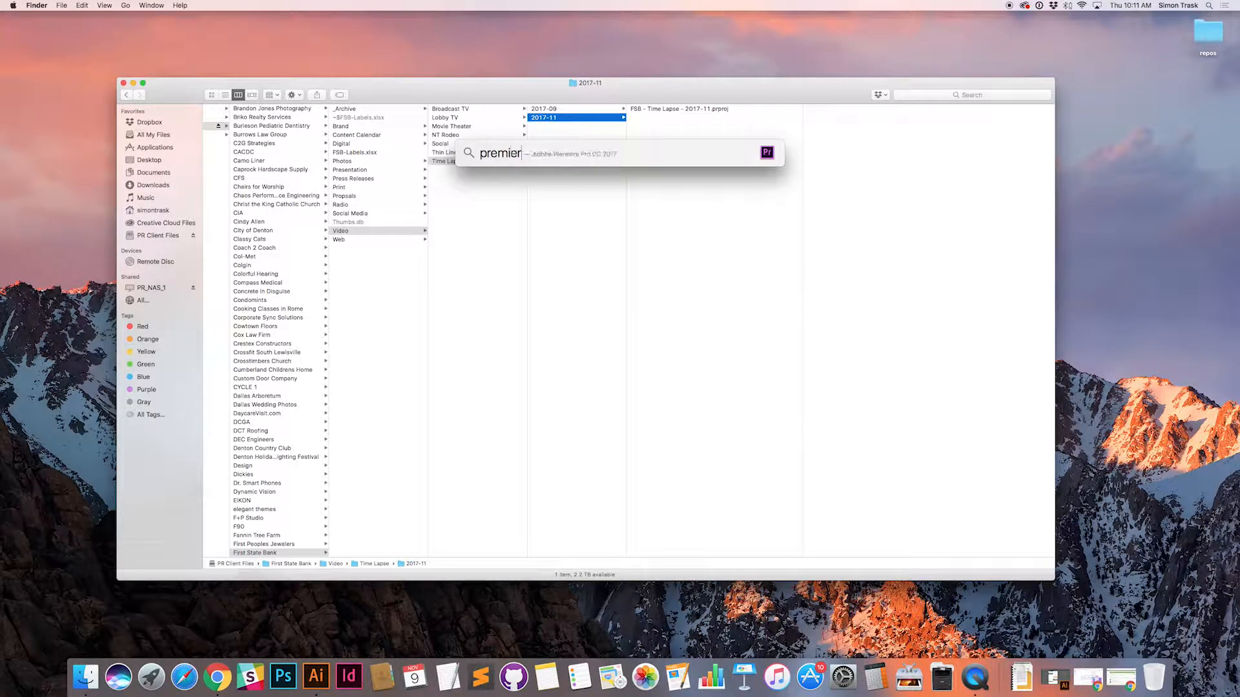
pyautogui.press('Return')
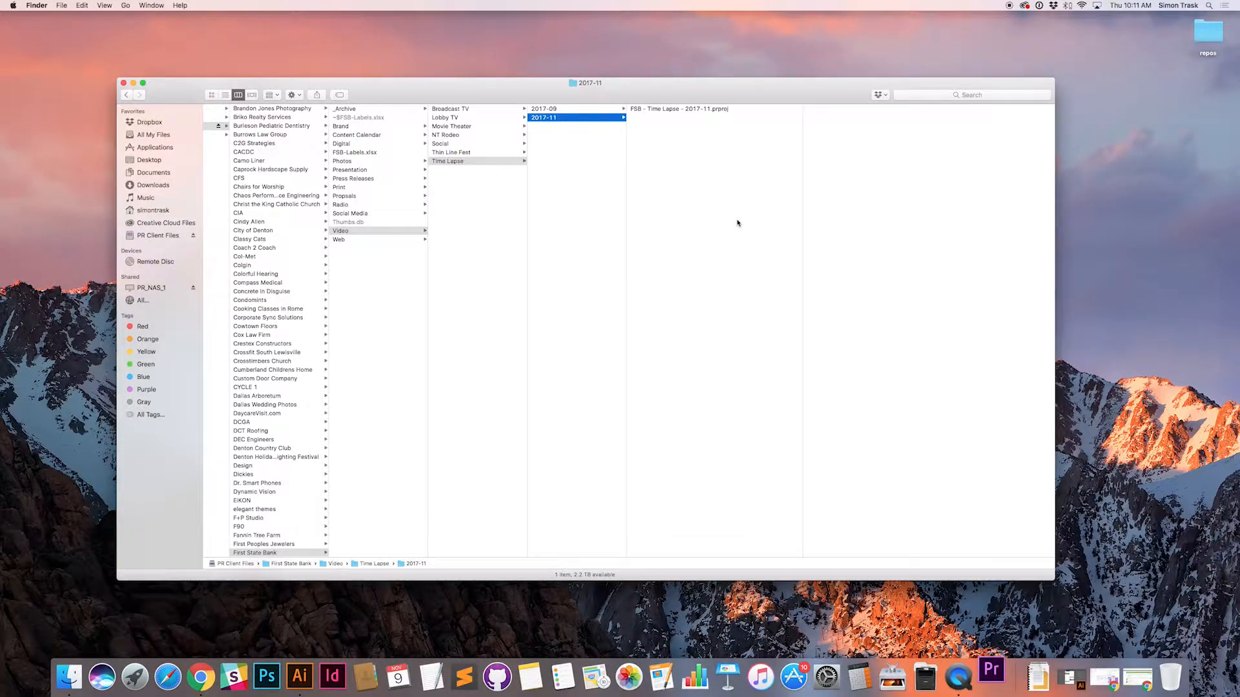
pyautogui.press('Left')
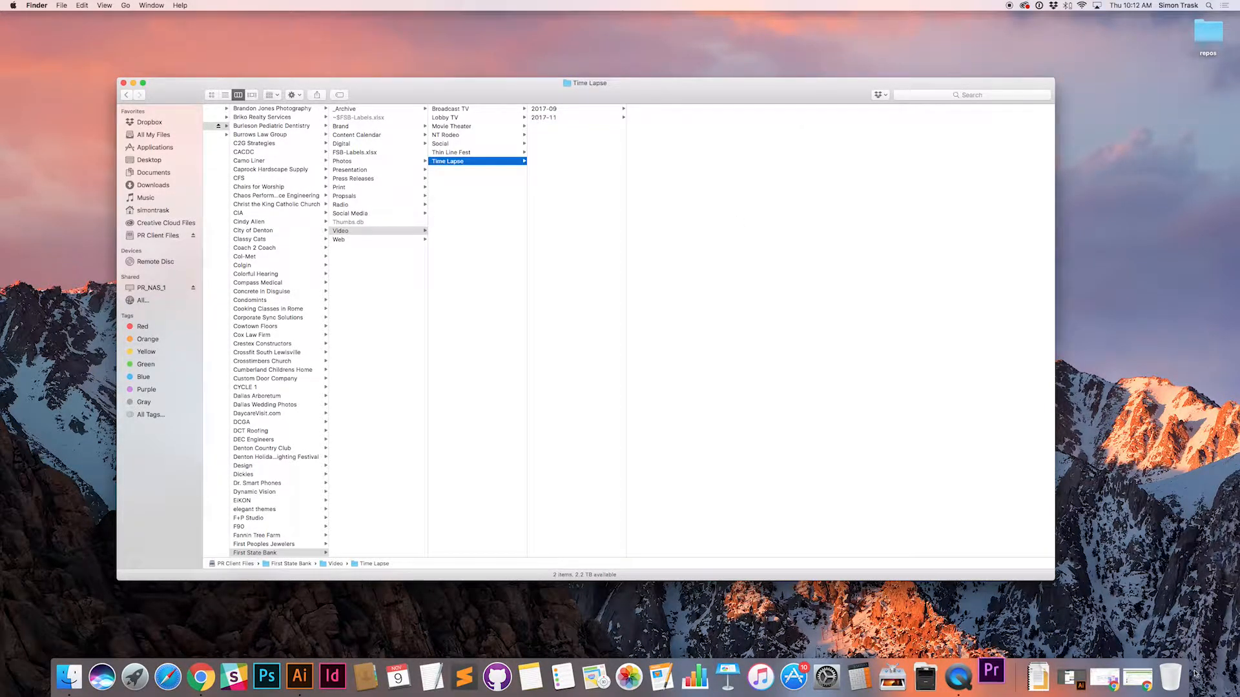
# Step: Switch to the timelapse video task in Chrome, open its additional footage link and sign in to Dropbox with the prefilled credentials
pyautogui.click(1132, 681)
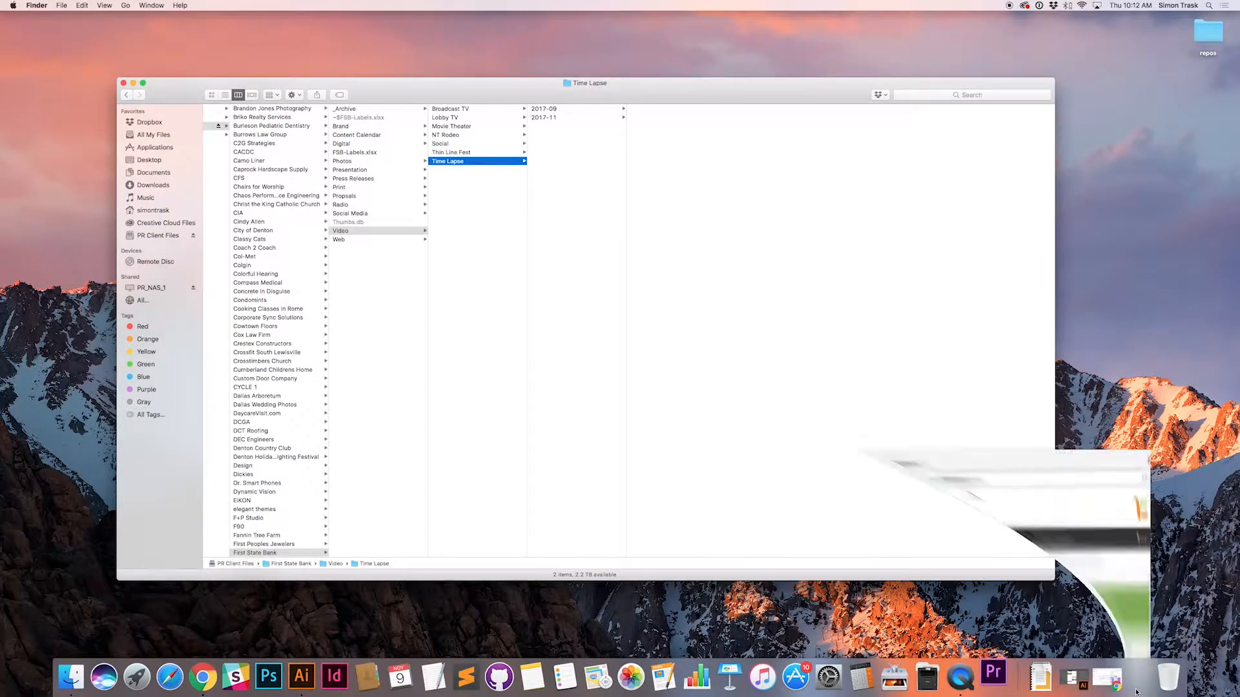
pyautogui.moveTo(143, 380); pyautogui.dragTo(501, 382)
pyautogui.click(505, 383)
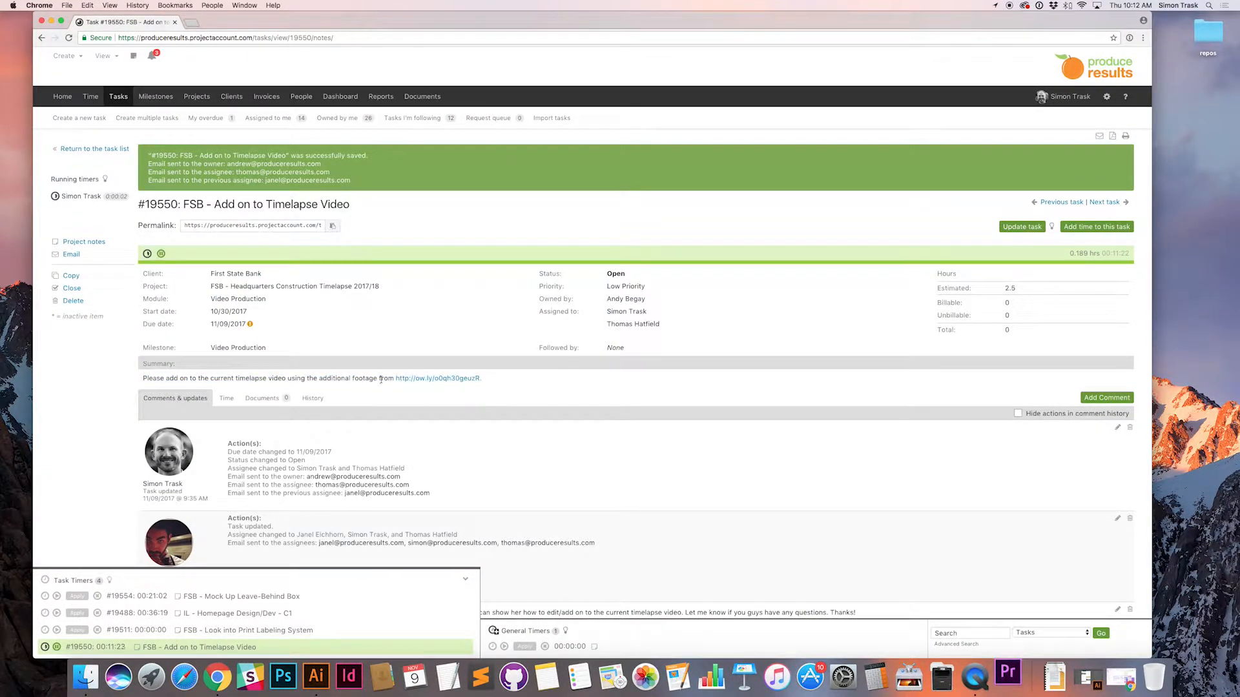
pyautogui.click(435, 382)
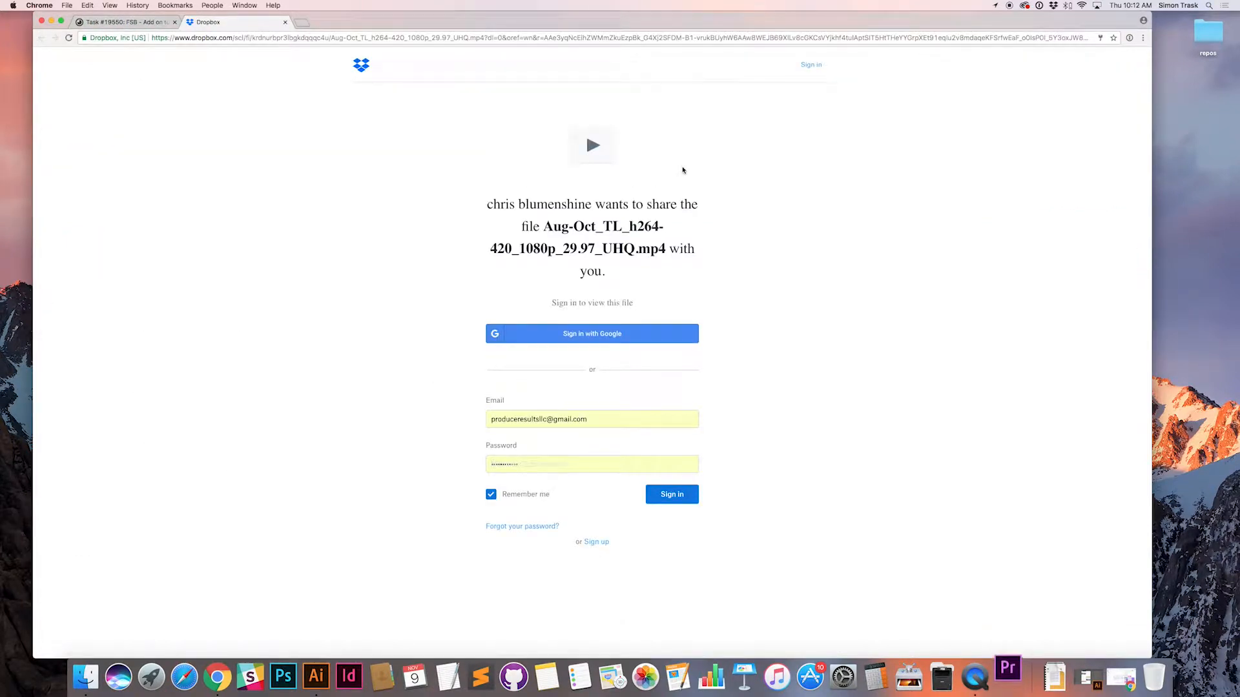
pyautogui.click(686, 495)
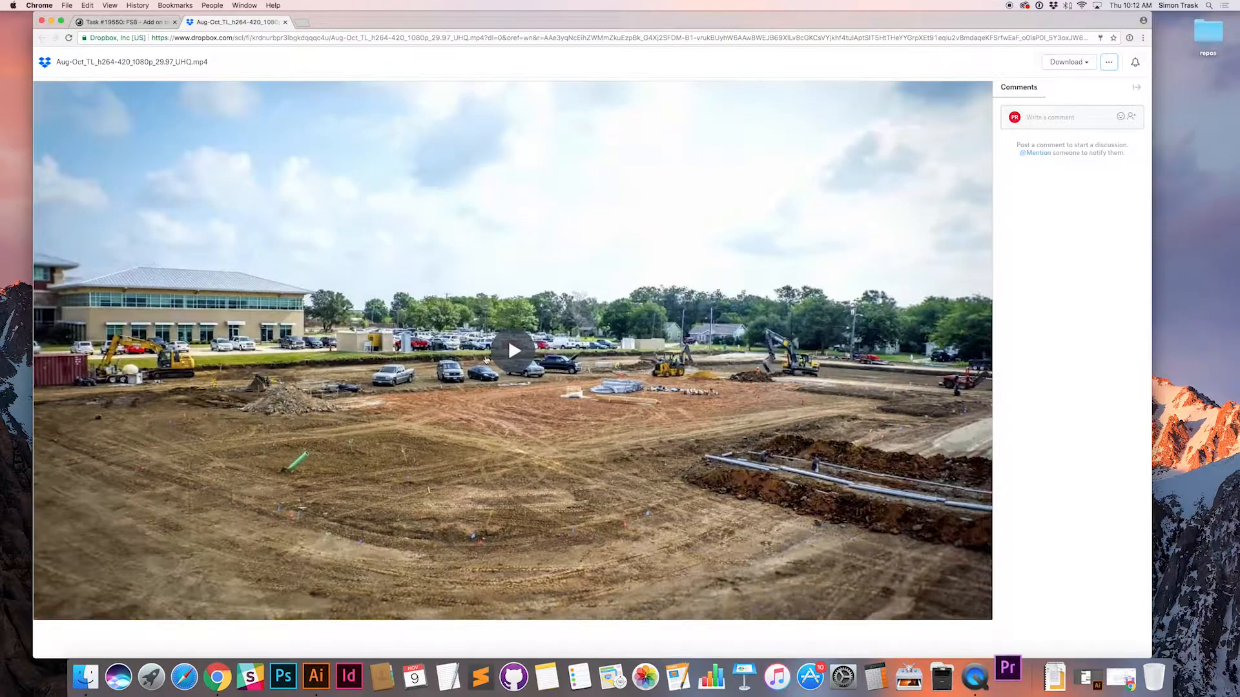
# Step: Preview the start of the Aug-Oct footage in Dropbox and download the file directly to the computer
pyautogui.click(512, 355)
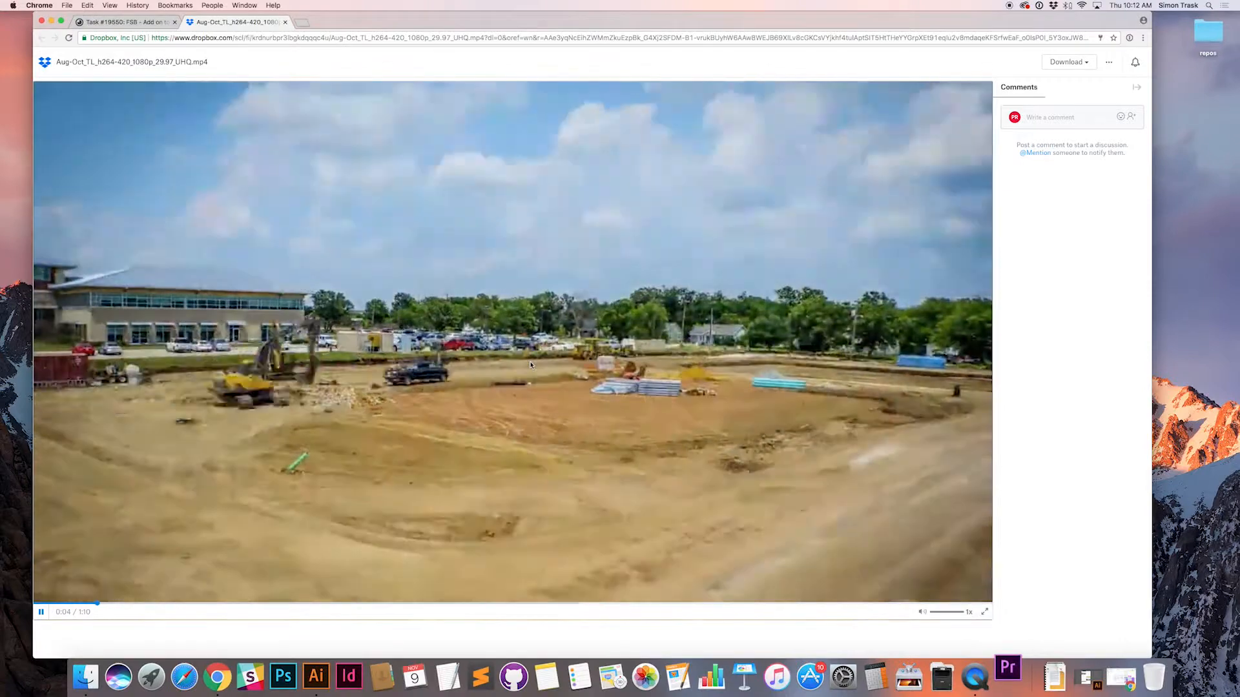
pyautogui.click(568, 413)
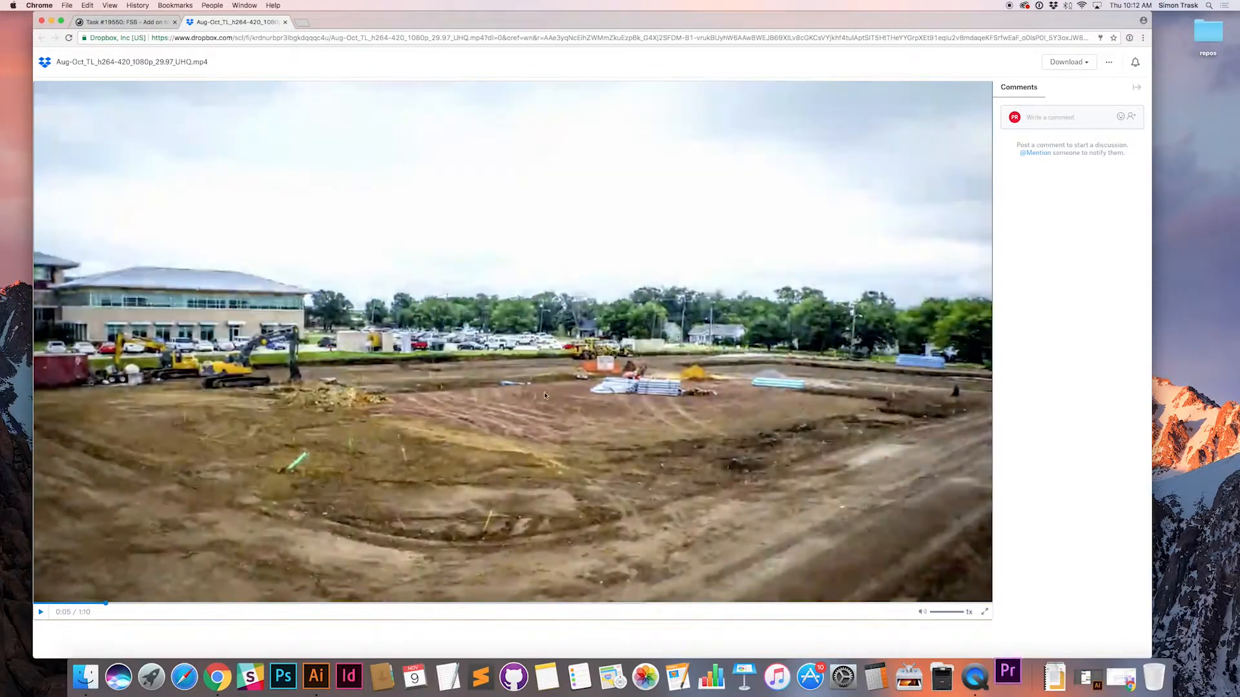
pyautogui.click(1072, 63)
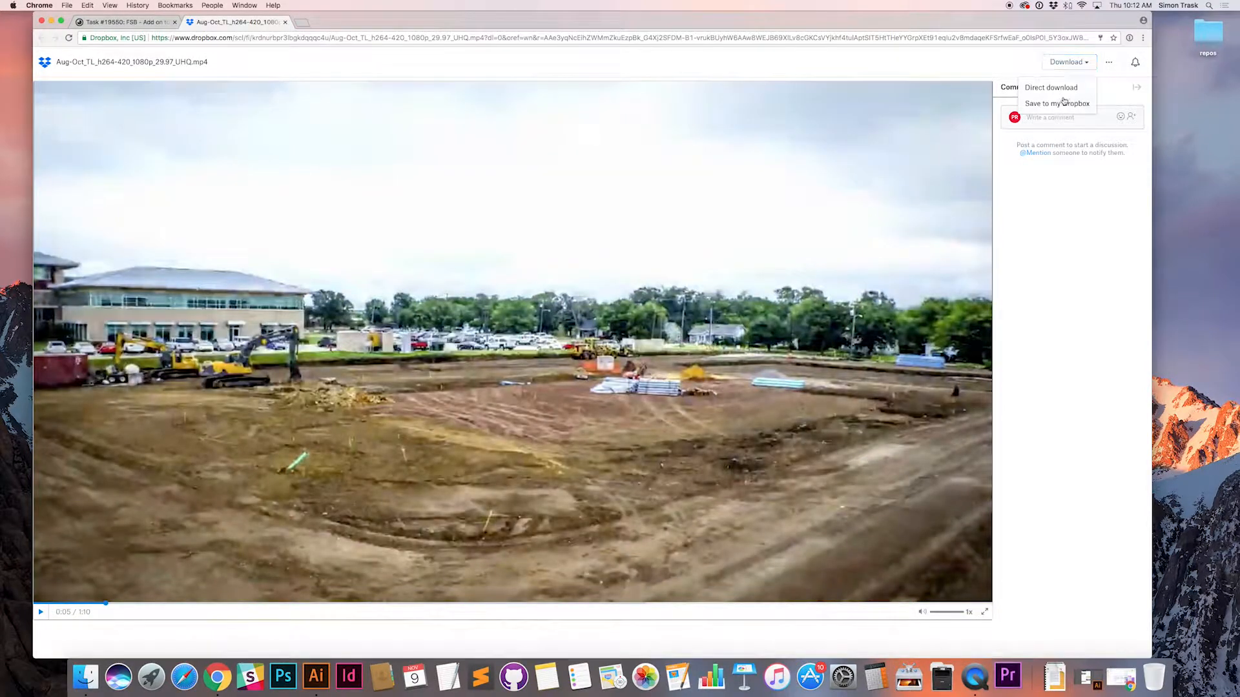
pyautogui.click(1048, 88)
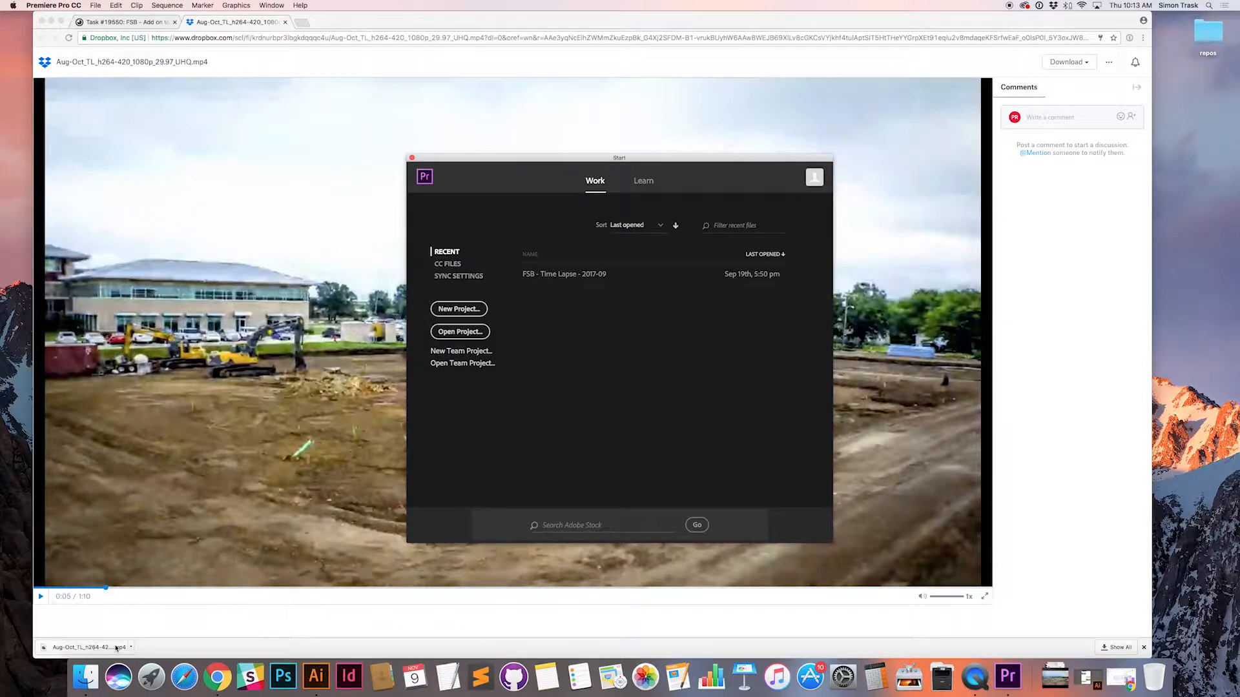
# Step: Switch to Finder, check the assets and _support folders in 2017-09, and create a folder named _assets inside 2017-11
pyautogui.press('super+Tab')
pyautogui.press('Tab')
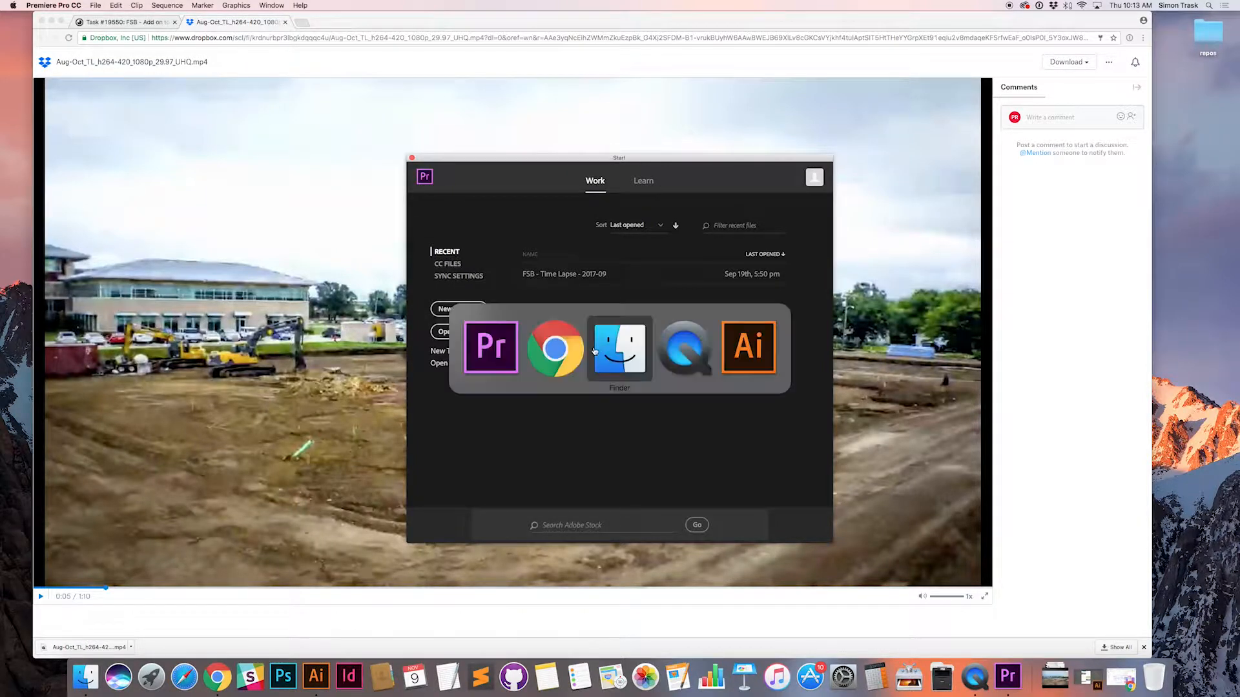
pyautogui.click(572, 110)
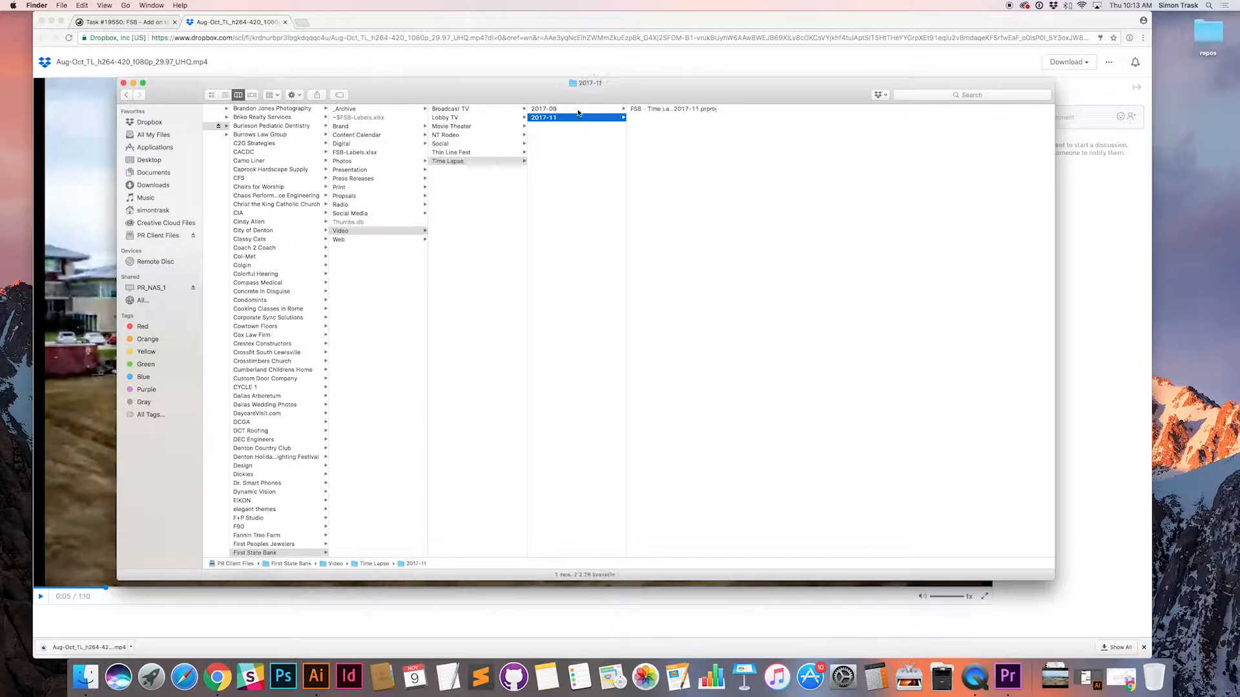
pyautogui.click(649, 135)
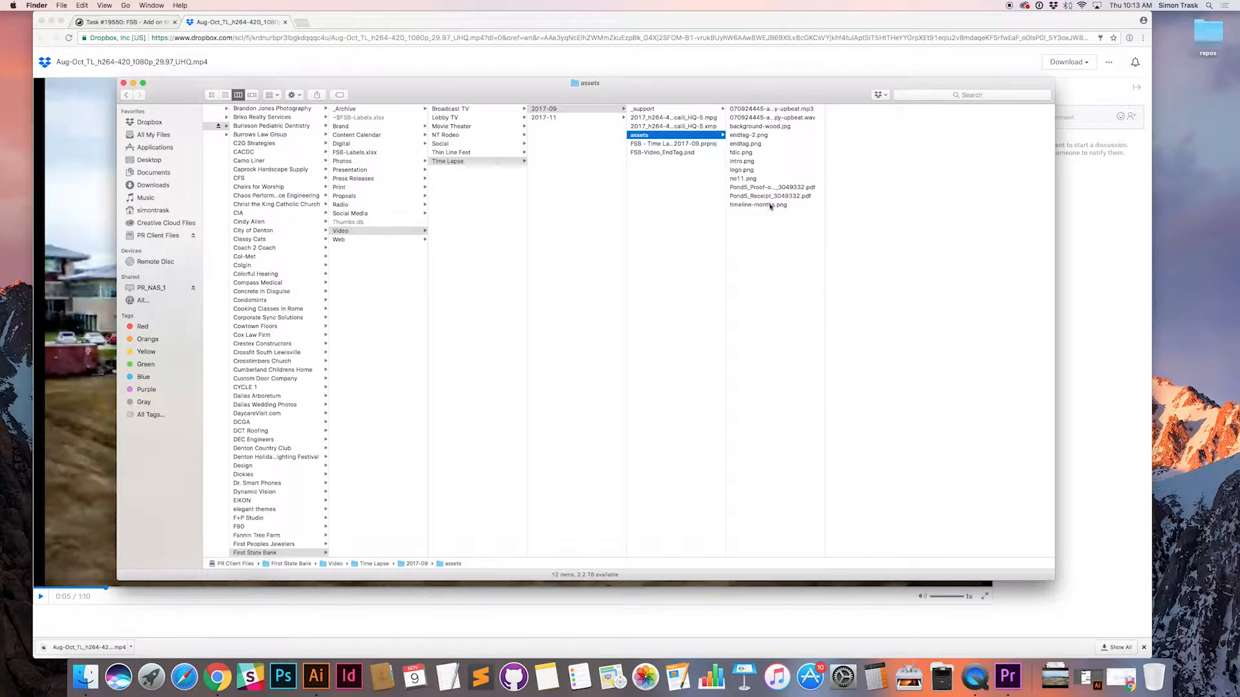
pyautogui.click(652, 111)
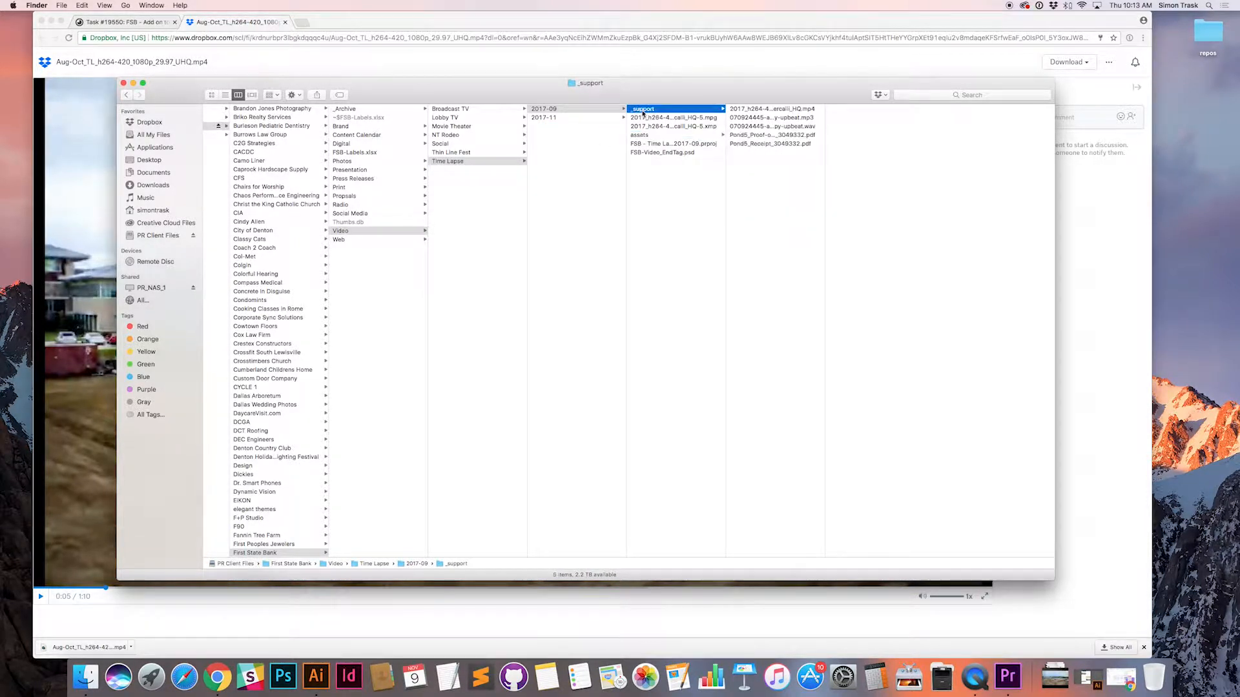
pyautogui.click(566, 119)
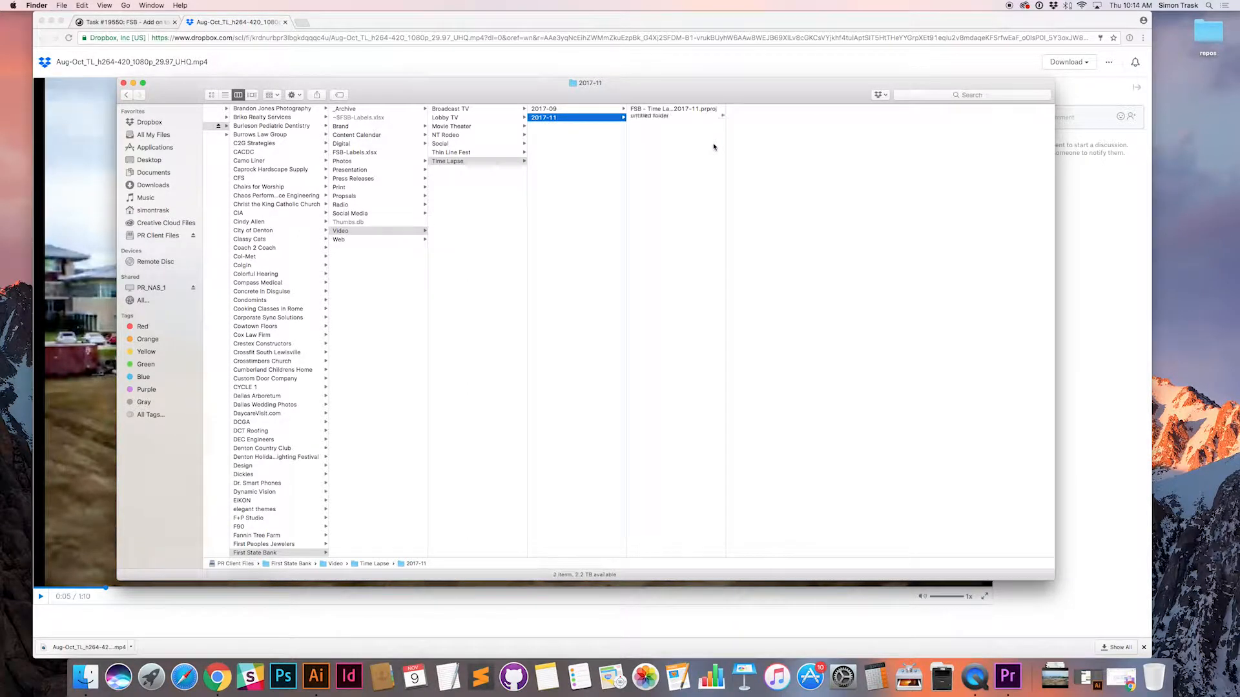
pyautogui.press('super+shift+n')
pyautogui.write('_assets')
pyautogui.press('Return')
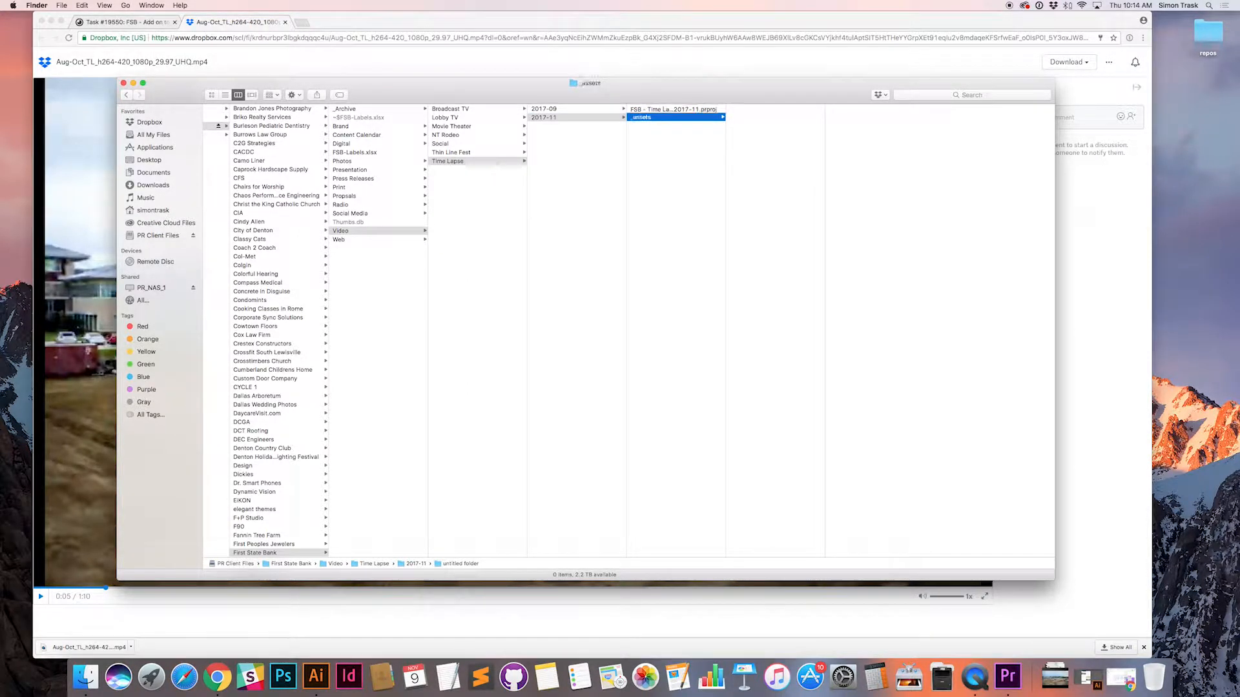
# Step: Copy Aug-Oct_TL_h264-420_1080p_29.97_UHQ.mp4 from Downloads into the _assets folder using a second Finder window, and close that window
pyautogui.press('super+n')
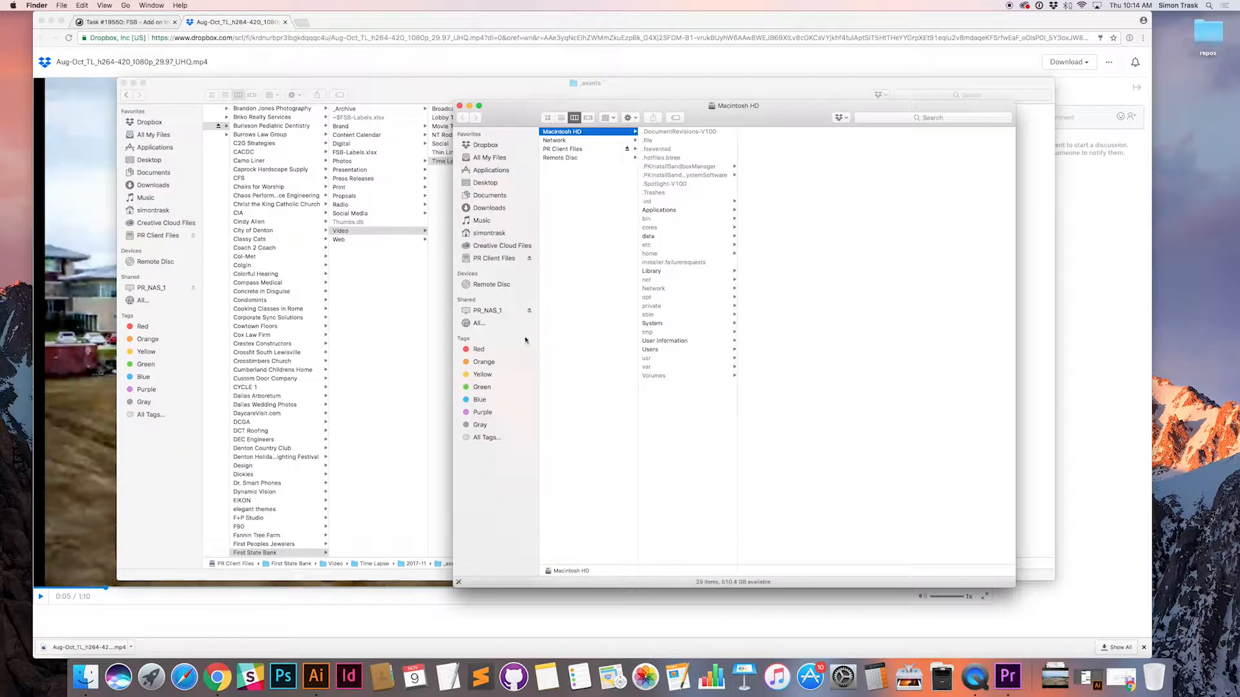
pyautogui.click(487, 208)
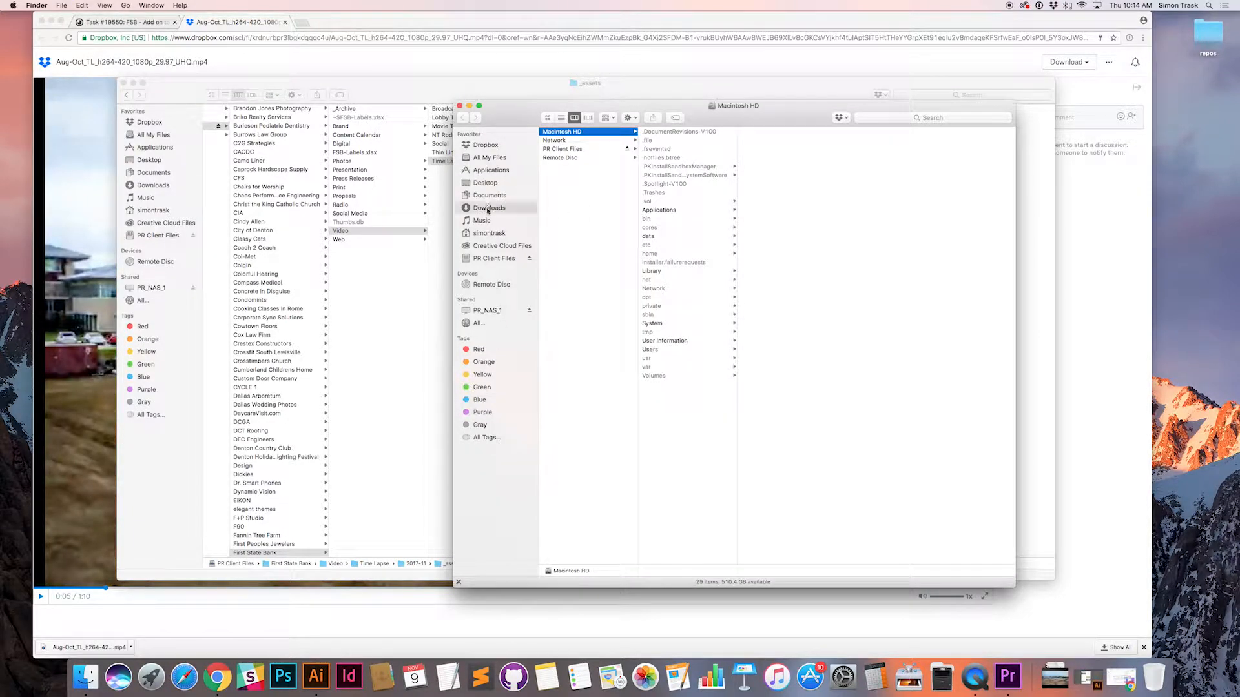
pyautogui.click(579, 144)
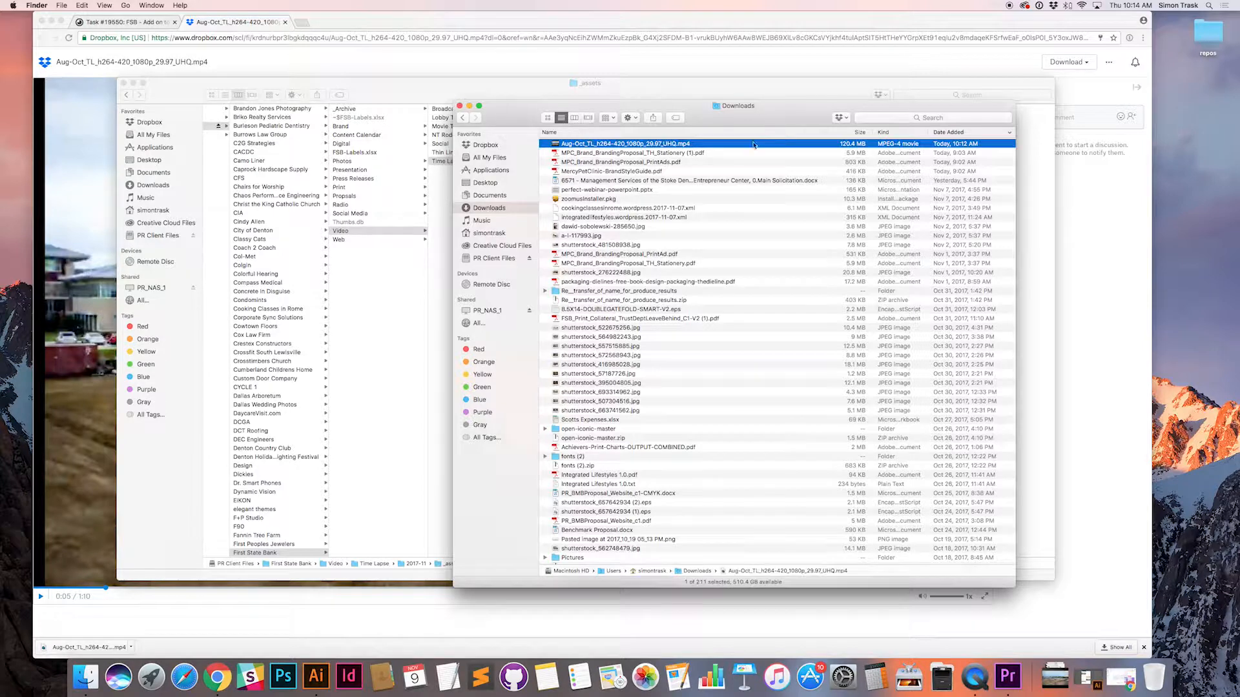
pyautogui.moveTo(772, 116); pyautogui.dragTo(725, 371)
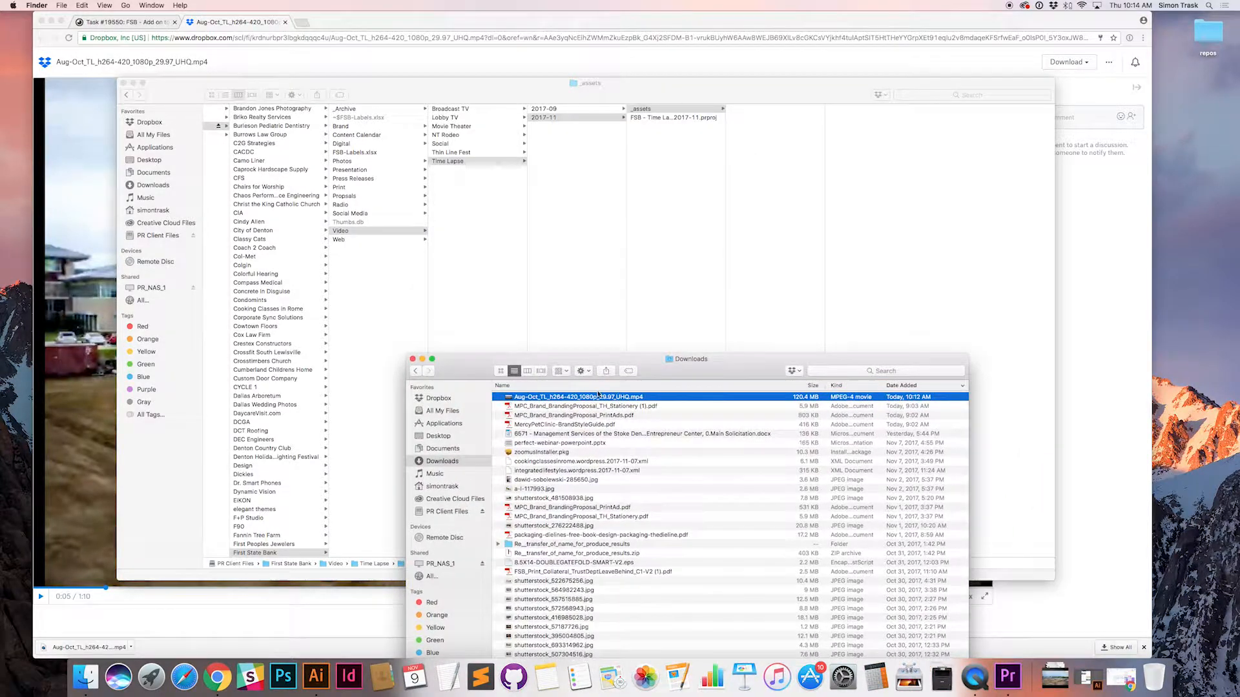
pyautogui.moveTo(574, 398); pyautogui.dragTo(791, 161)
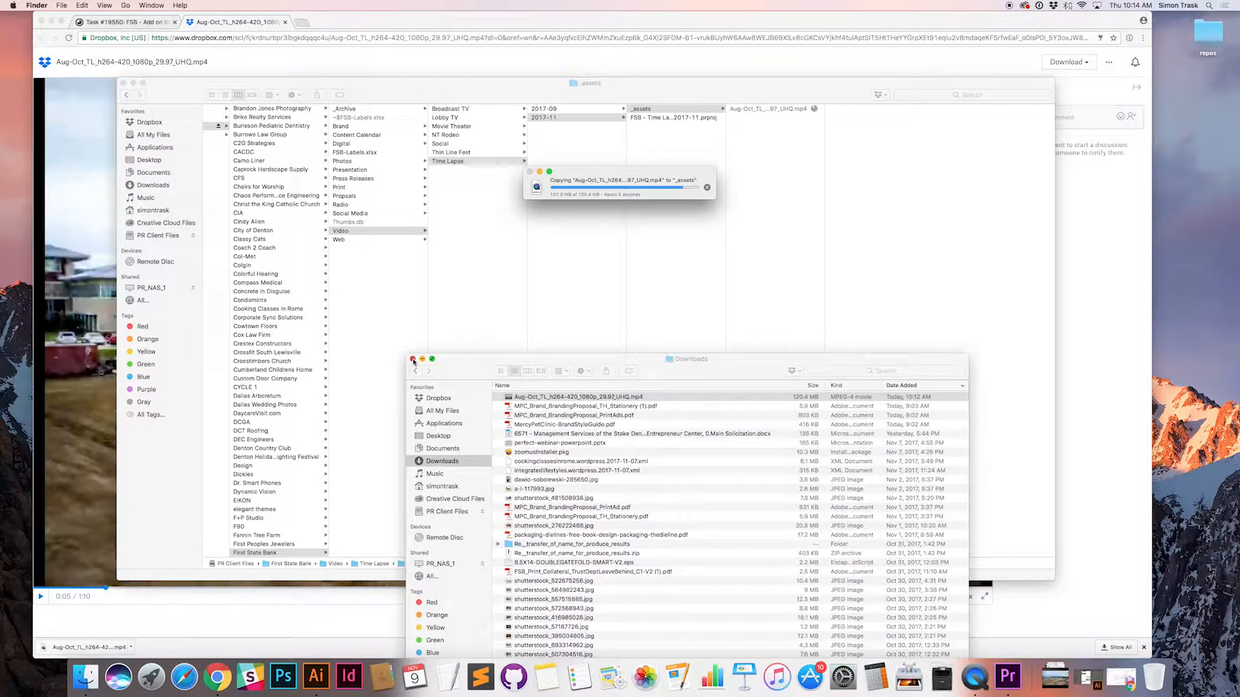
pyautogui.click(414, 359)
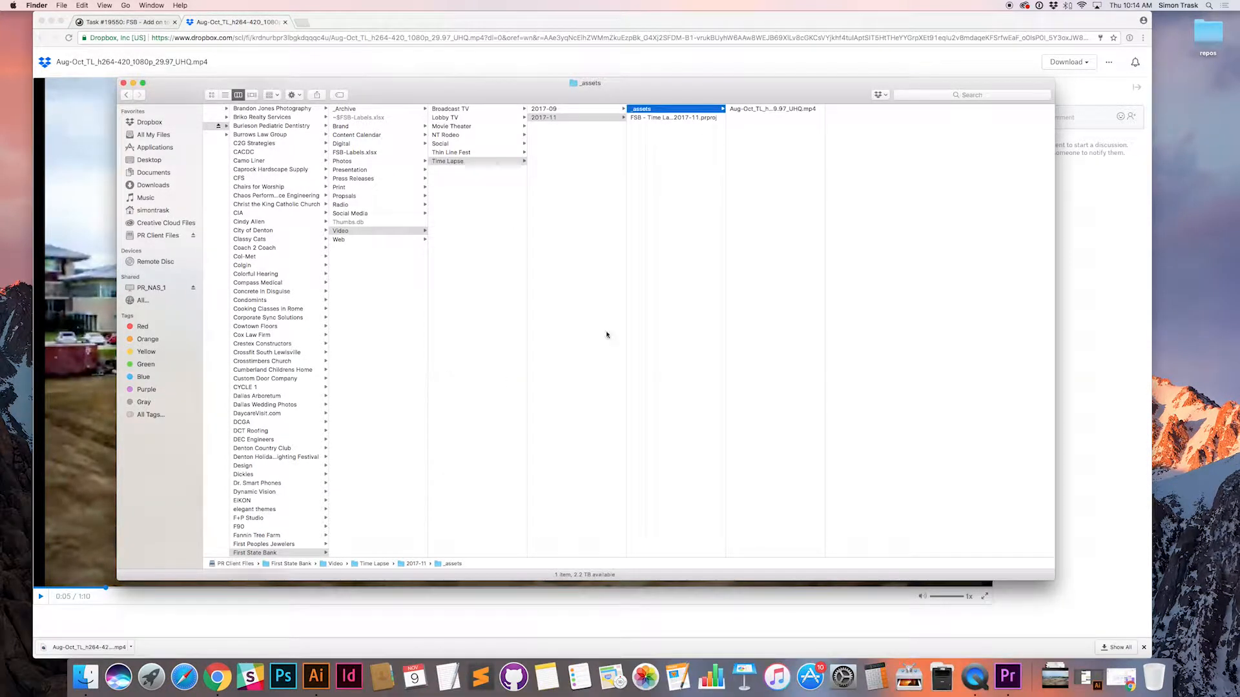
# Step: Close the Dropbox page in Chrome and open FSB - Time Lapse - 2017-11.prproj from the 2017-11 folder in Premiere Pro
pyautogui.click(686, 117)
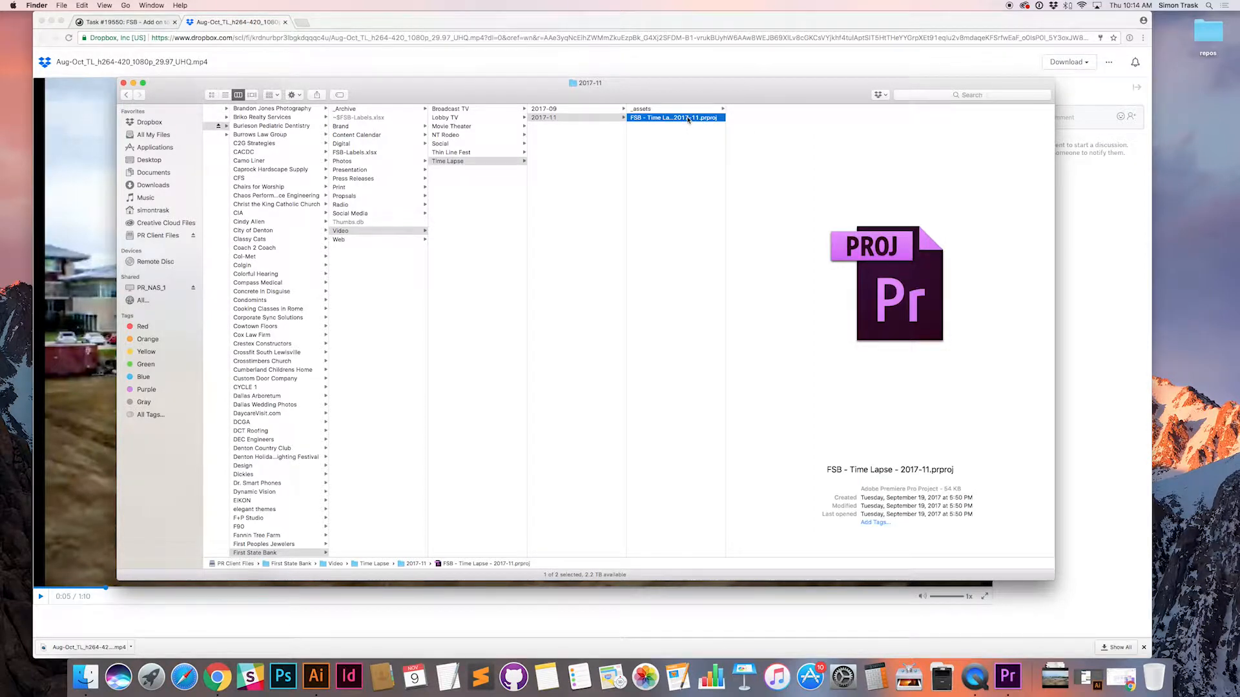
pyautogui.click(275, 26)
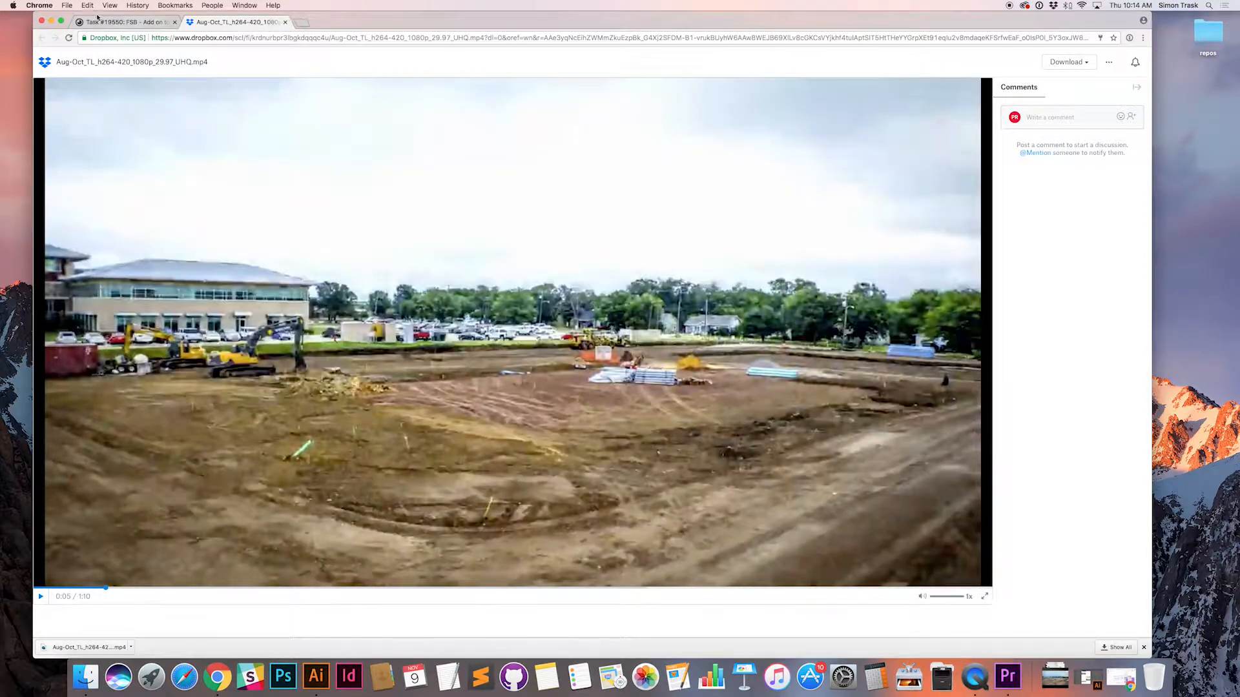
pyautogui.press('super+w')
pyautogui.press('super+q')
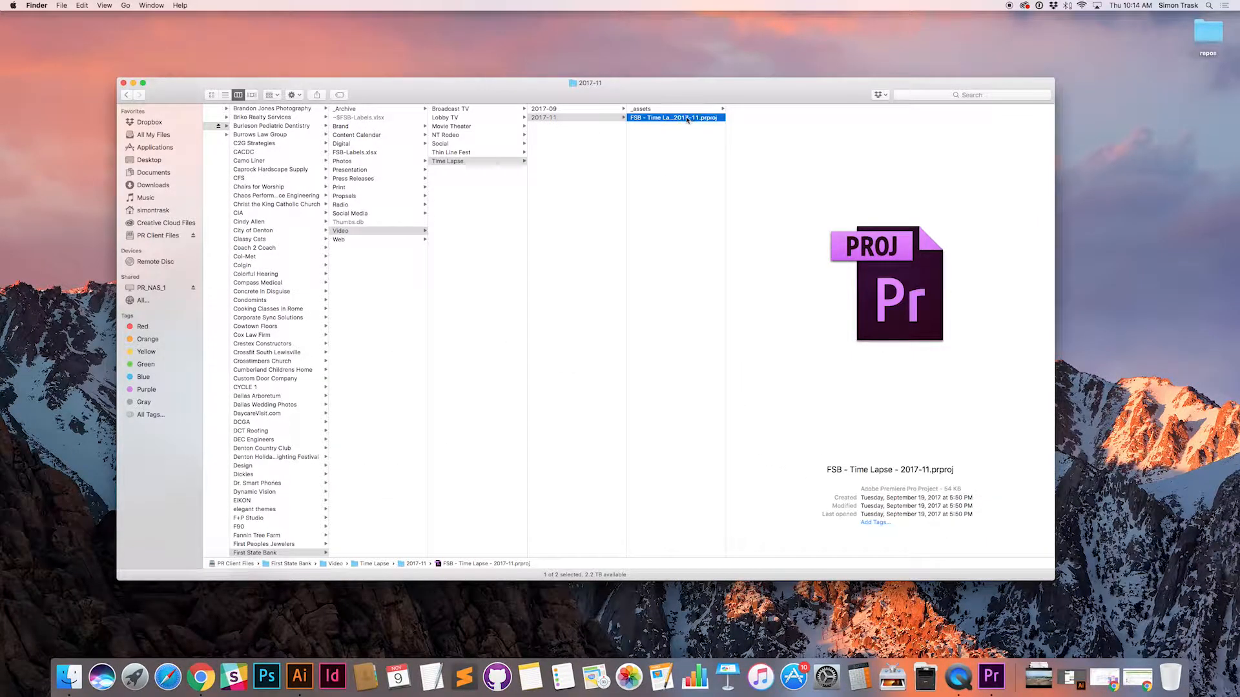
pyautogui.doubleClick(684, 119)
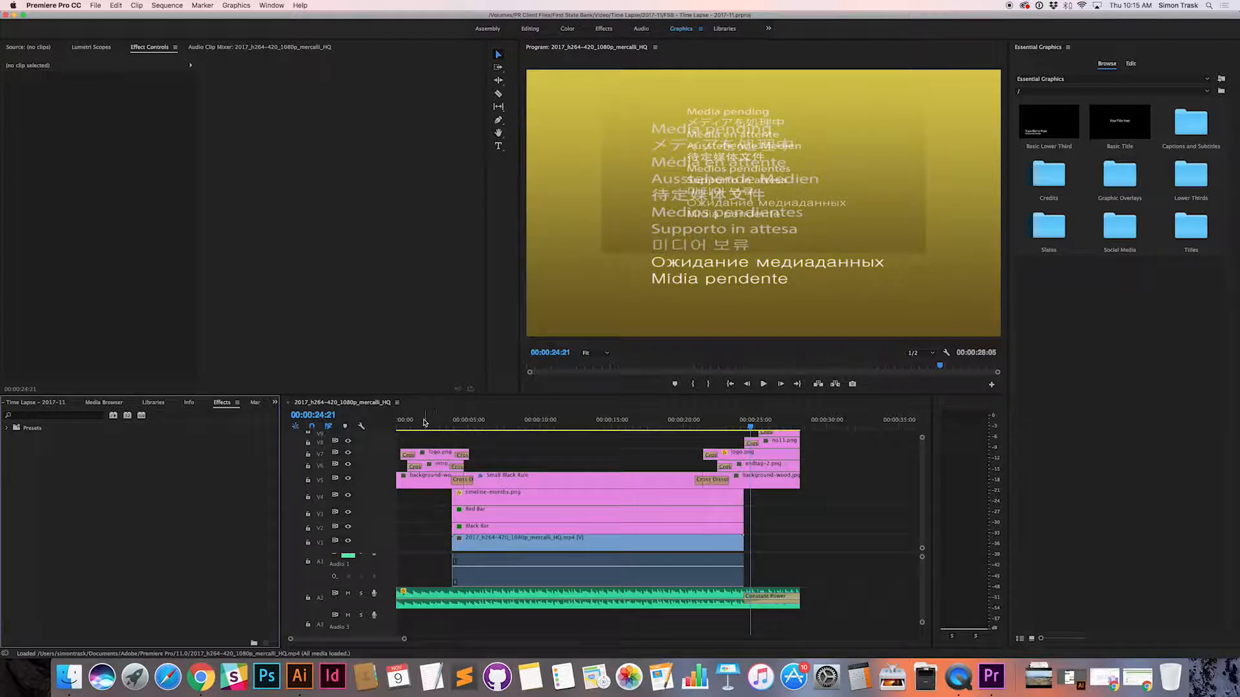
# Step: Scrub through the first half of the sequence and mute audio tracks A2 and A3
pyautogui.click(415, 422)
pyautogui.moveTo(417, 423); pyautogui.dragTo(460, 426)
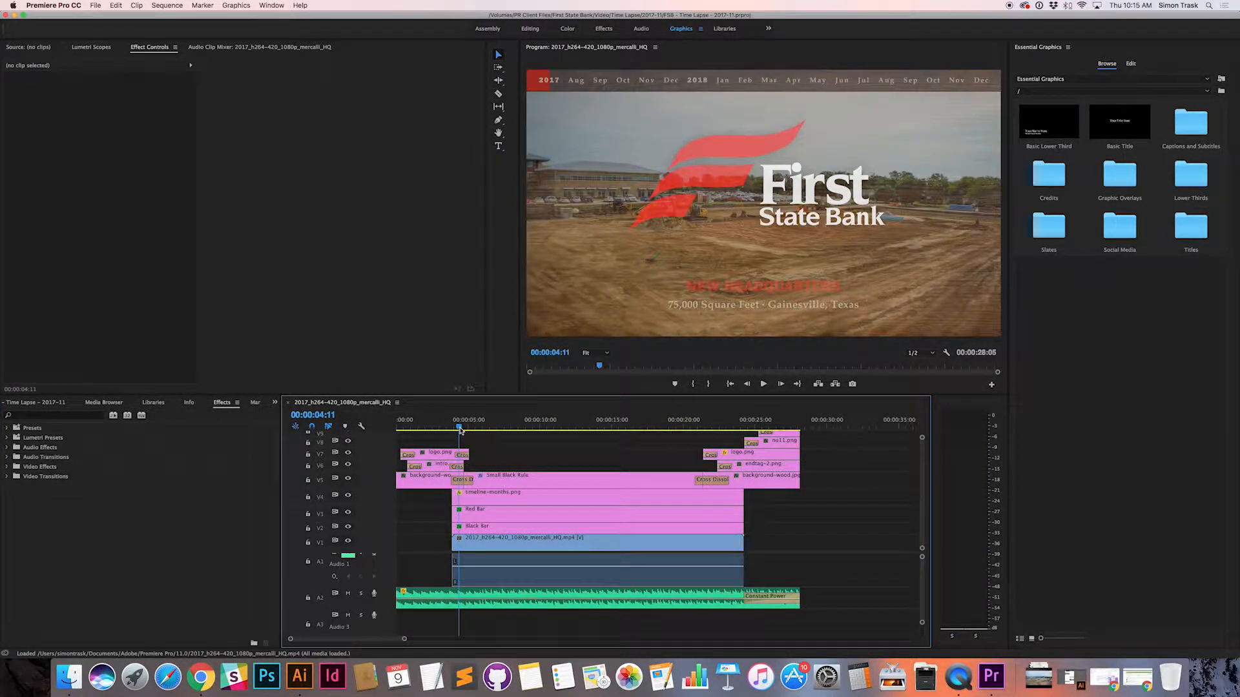
pyautogui.moveTo(460, 429); pyautogui.dragTo(559, 428)
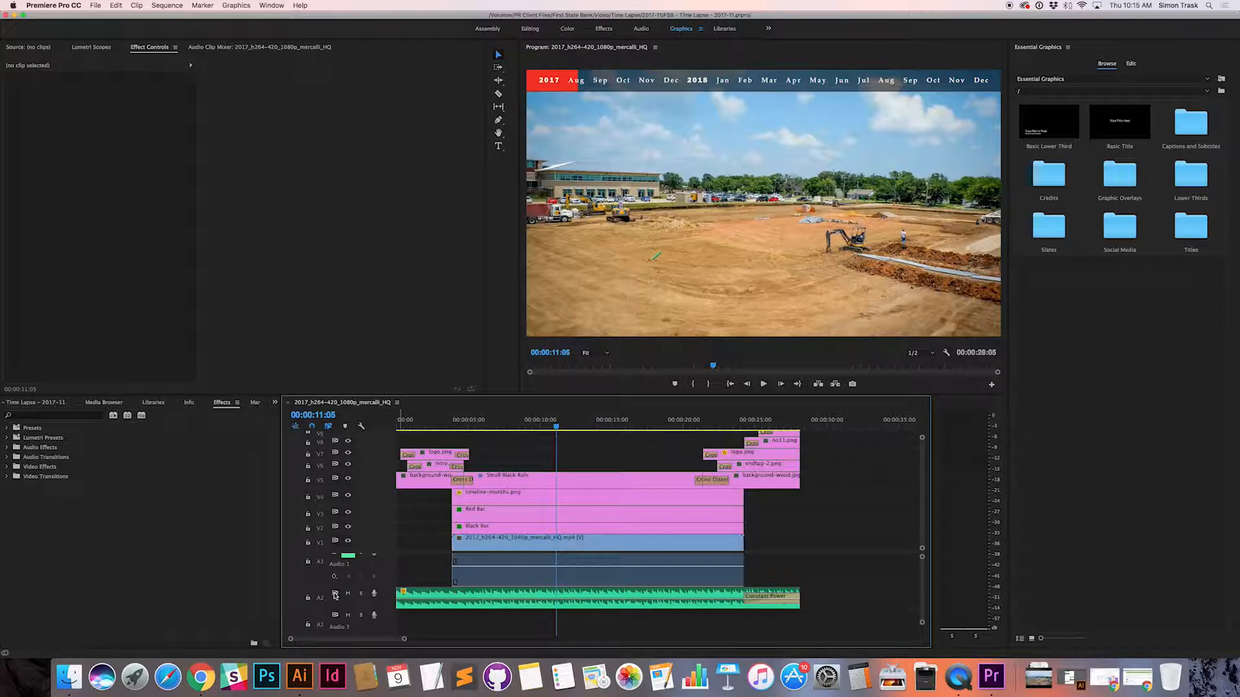
pyautogui.click(374, 593)
pyautogui.click(374, 610)
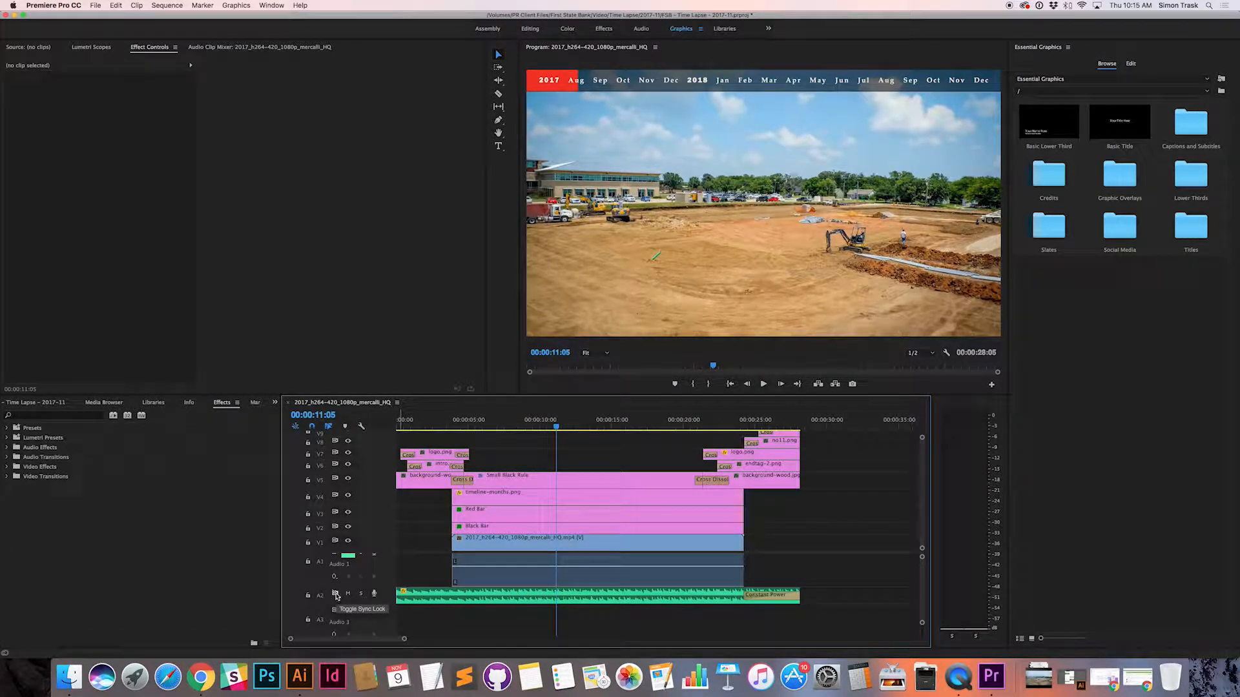
pyautogui.click(348, 592)
pyautogui.click(348, 609)
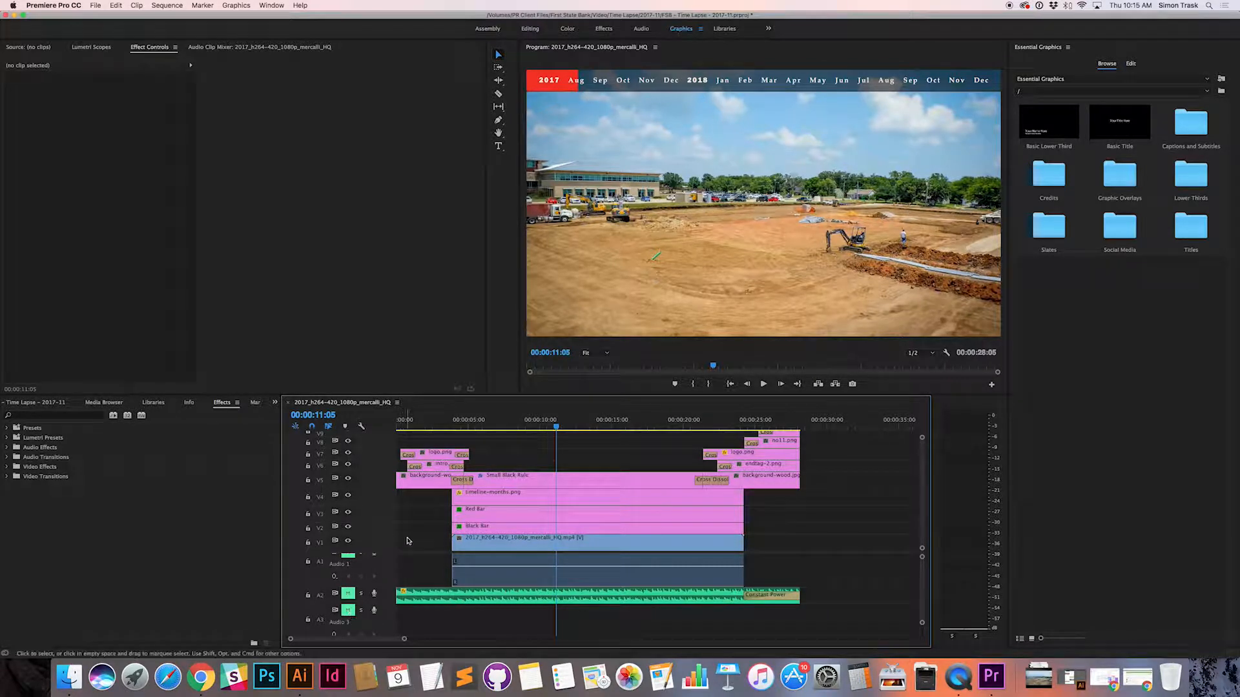
# Step: Scrub from the logo intro to the end tag, examining the time lapse clip and the Red Bar's position animation along the months
pyautogui.click(461, 421)
pyautogui.moveTo(461, 422); pyautogui.dragTo(417, 428)
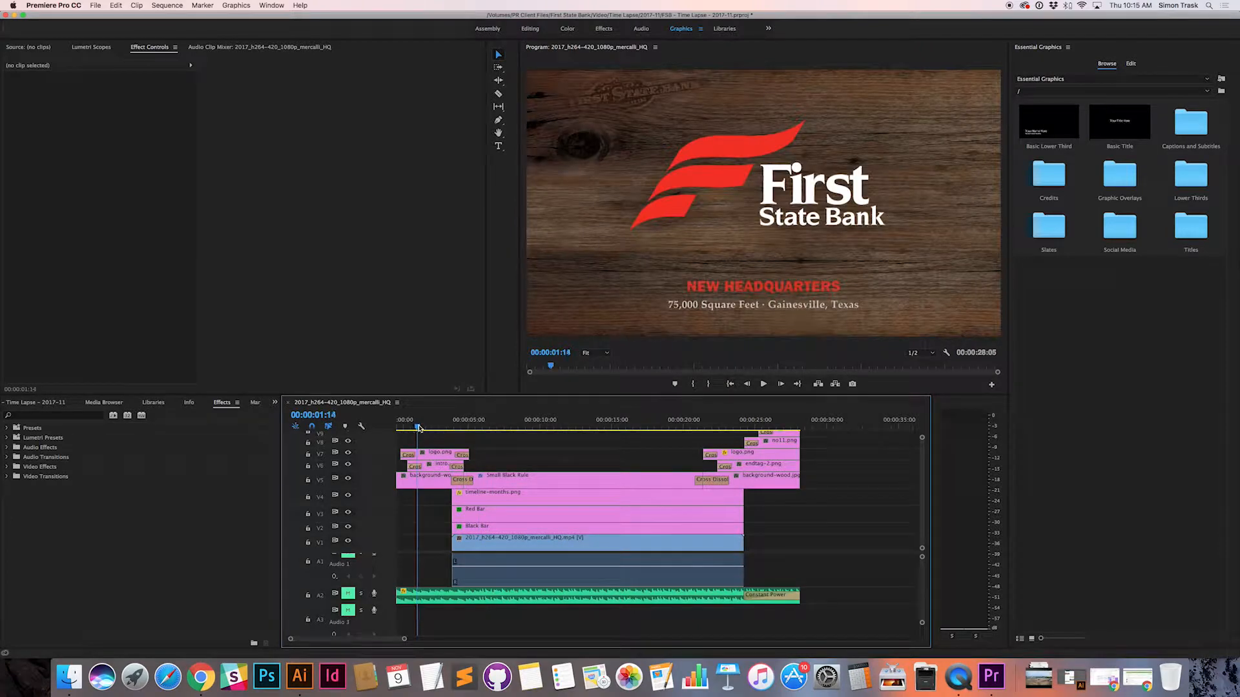
pyautogui.click(500, 541)
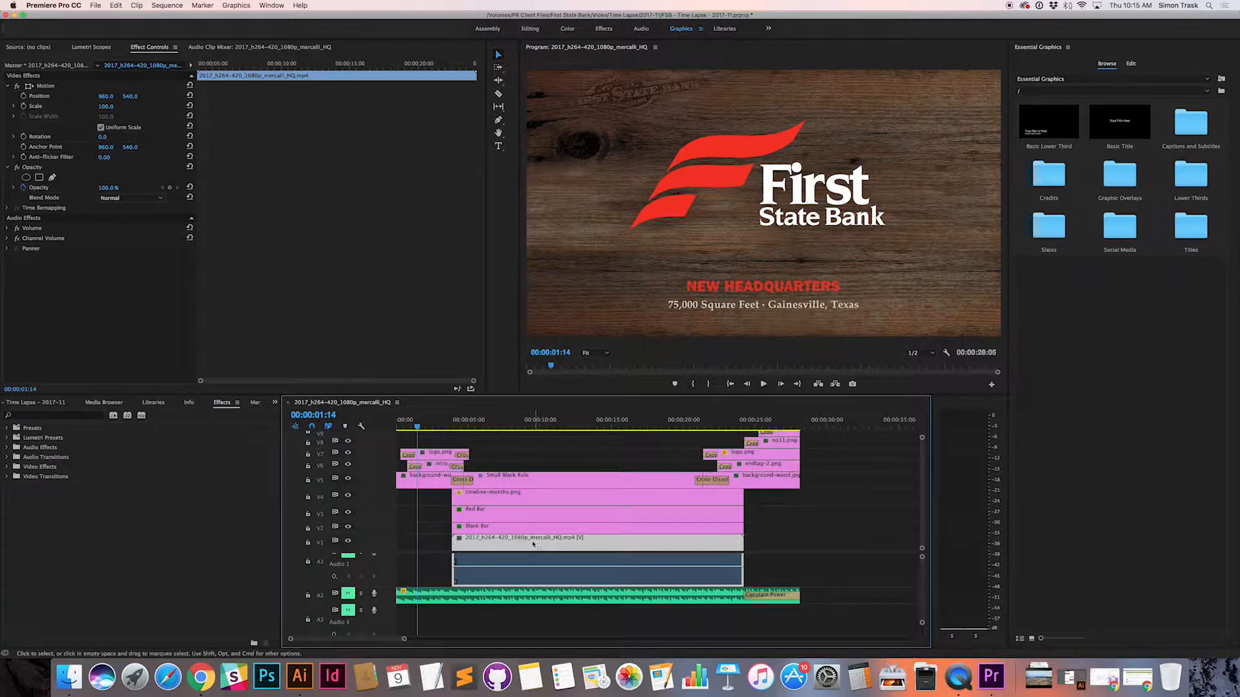
pyautogui.click(406, 428)
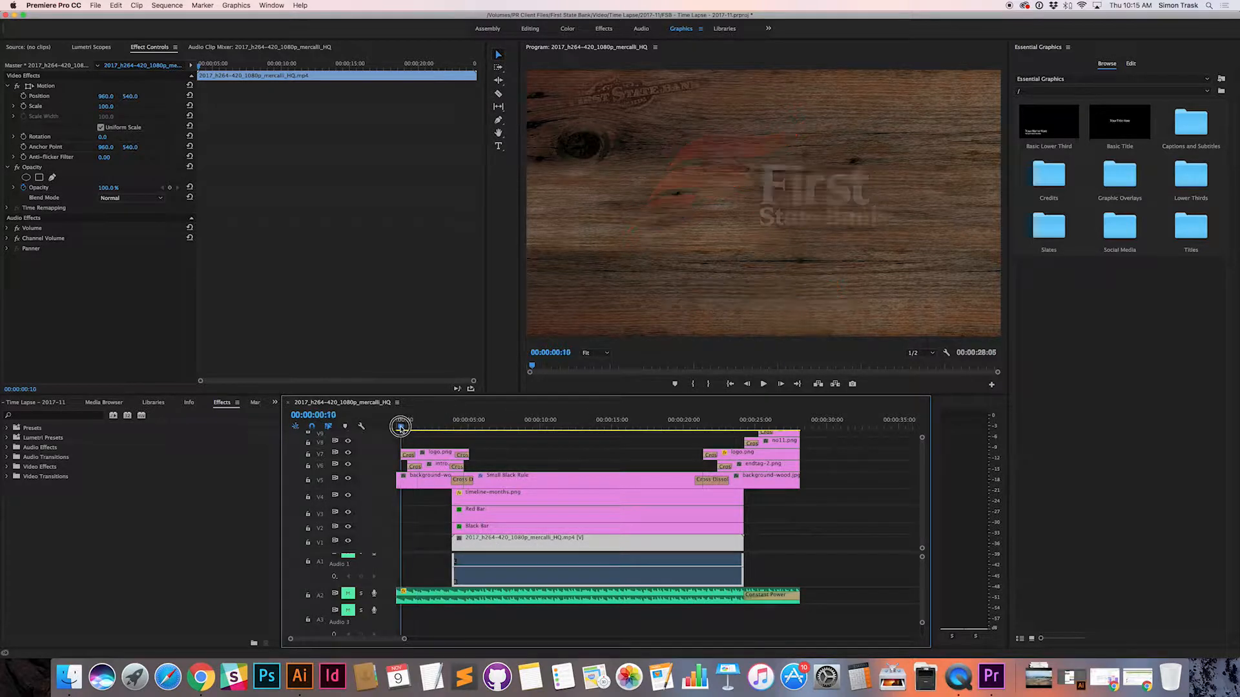
pyautogui.moveTo(407, 427); pyautogui.dragTo(511, 427)
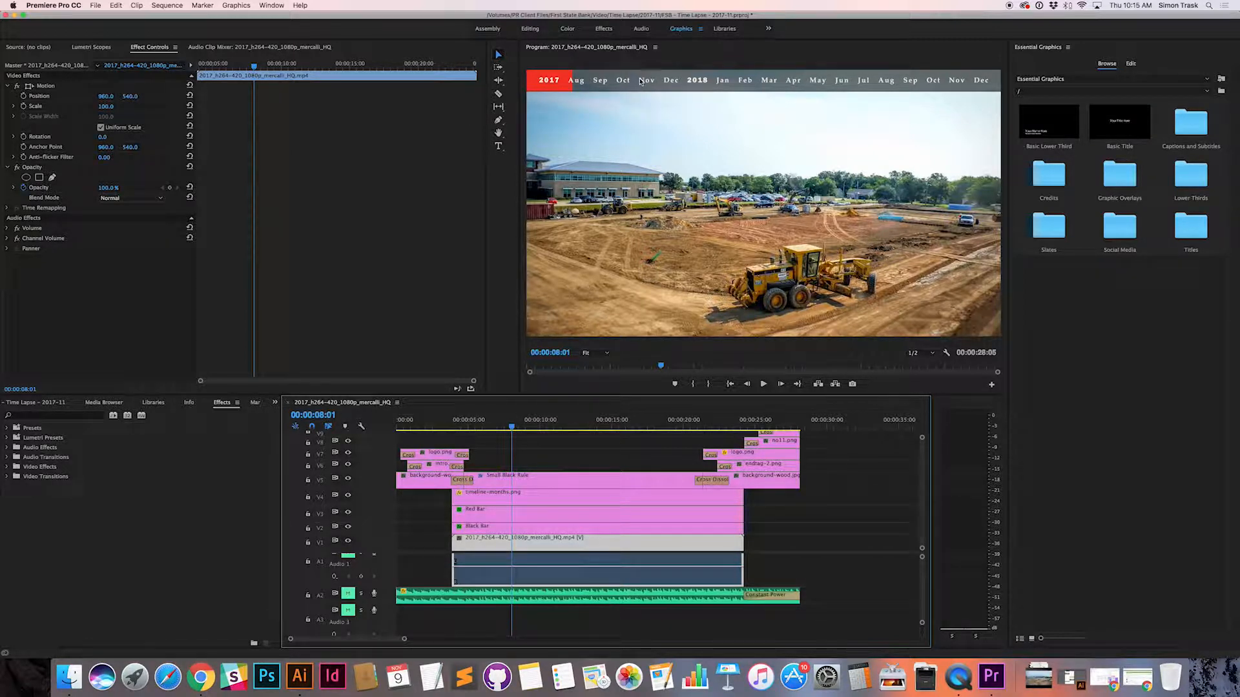
pyautogui.moveTo(512, 426)
pyautogui.mouseDown()
pyautogui.moveTo(592, 426)
pyautogui.moveTo(460, 426)
pyautogui.moveTo(487, 426)
pyautogui.mouseUp()
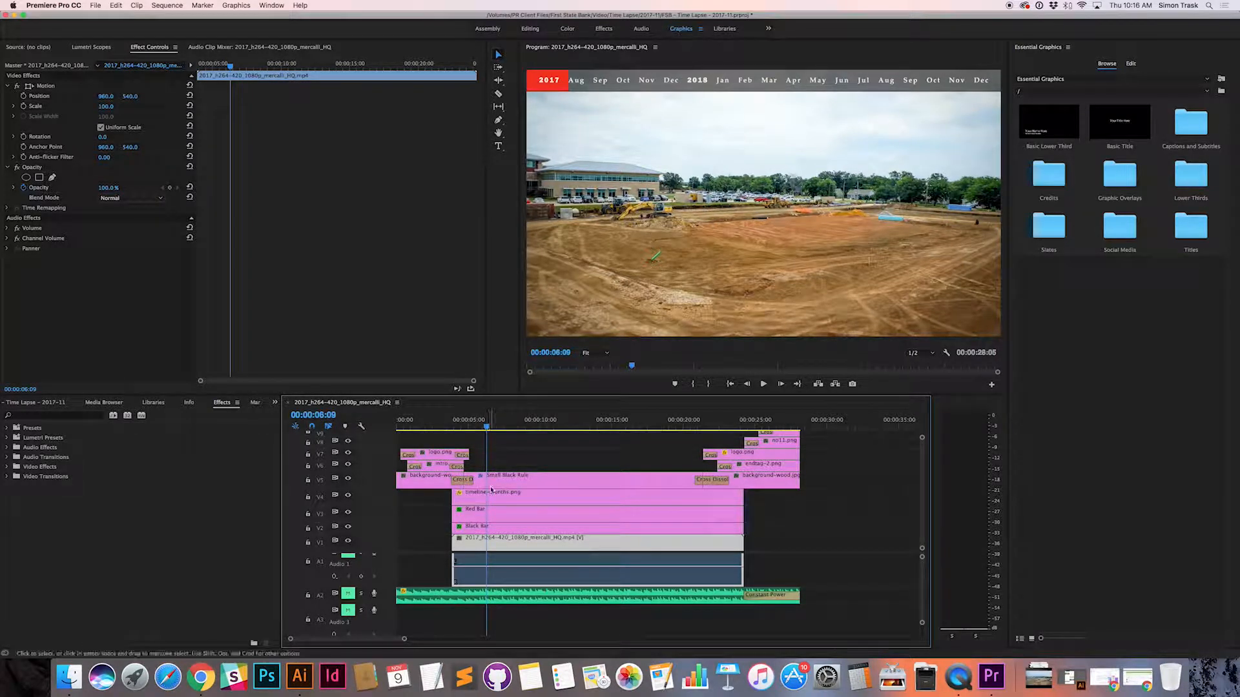
pyautogui.click(464, 517)
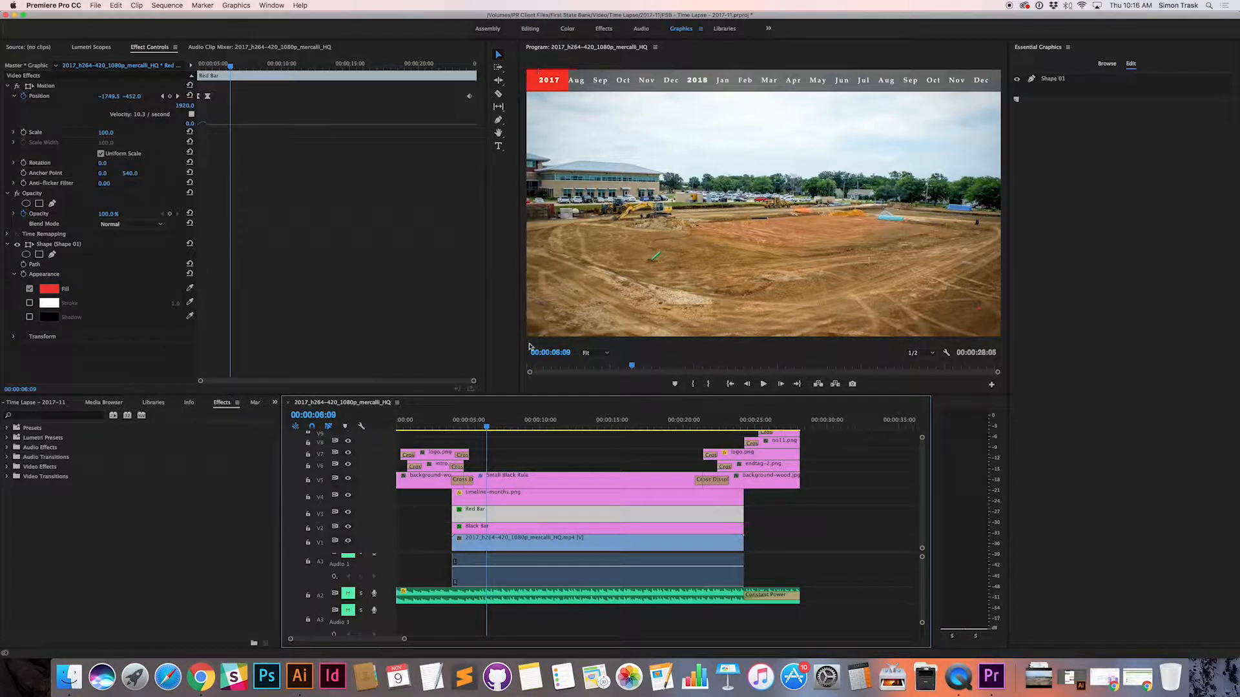
pyautogui.moveTo(487, 427); pyautogui.dragTo(735, 418)
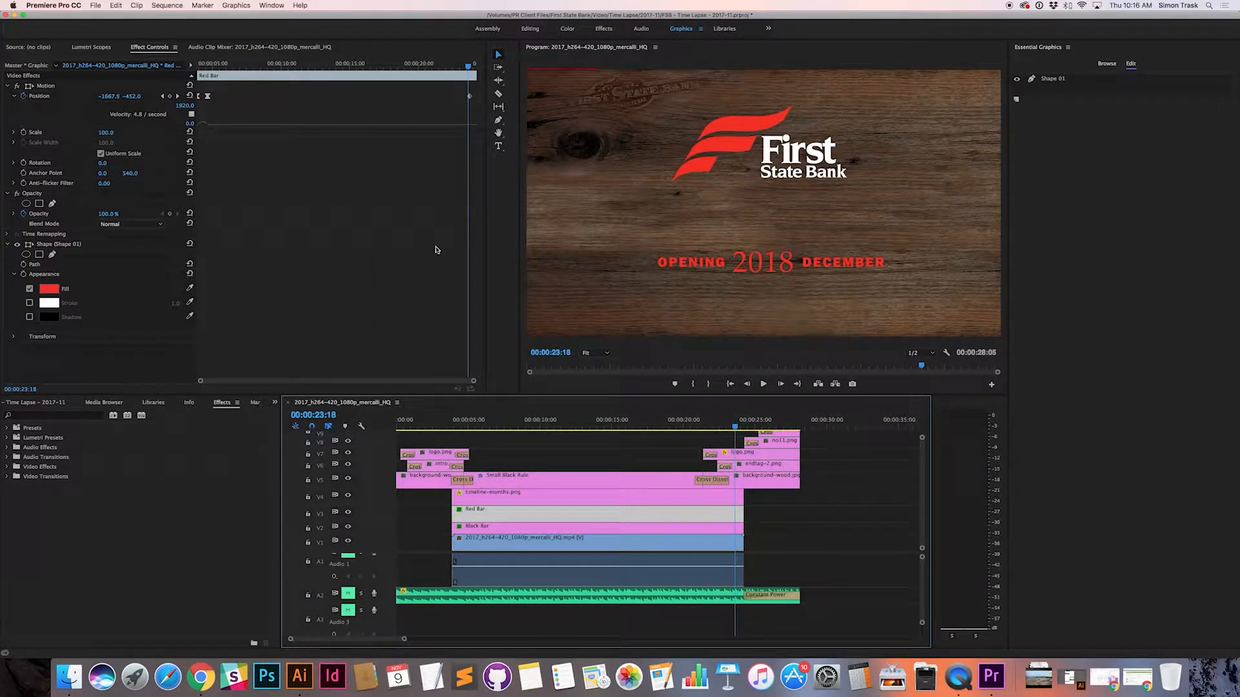
pyautogui.moveTo(743, 427); pyautogui.dragTo(503, 427)
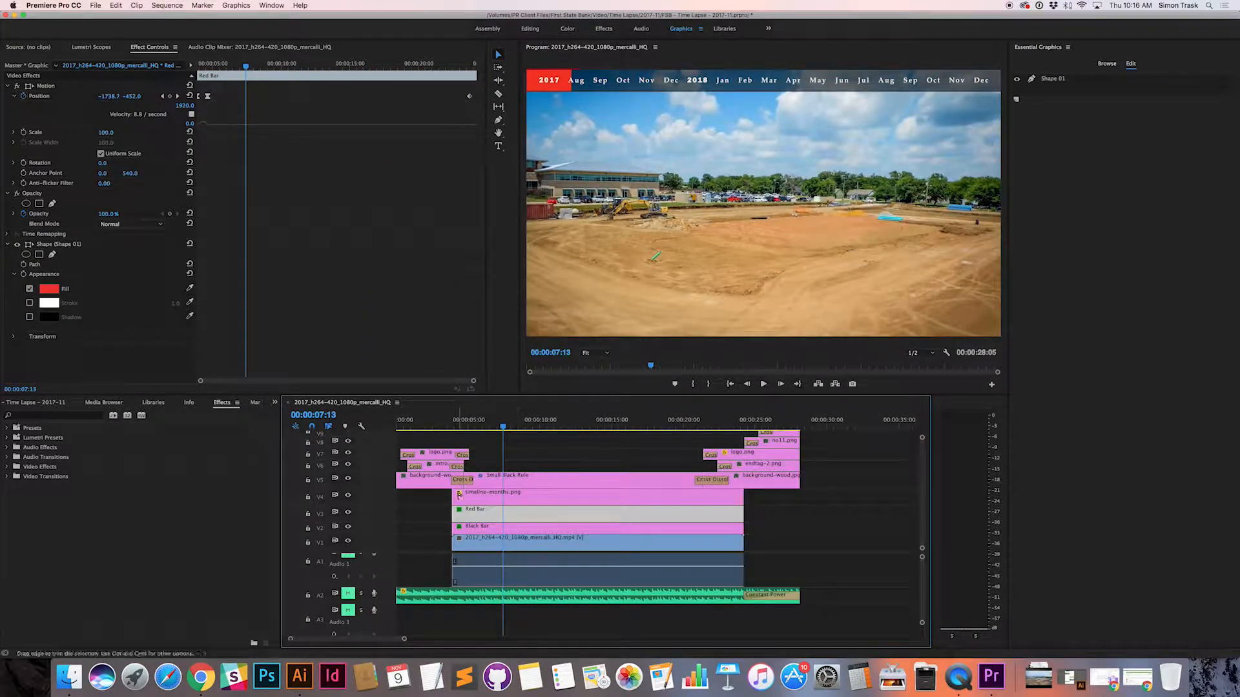
pyautogui.click(545, 546)
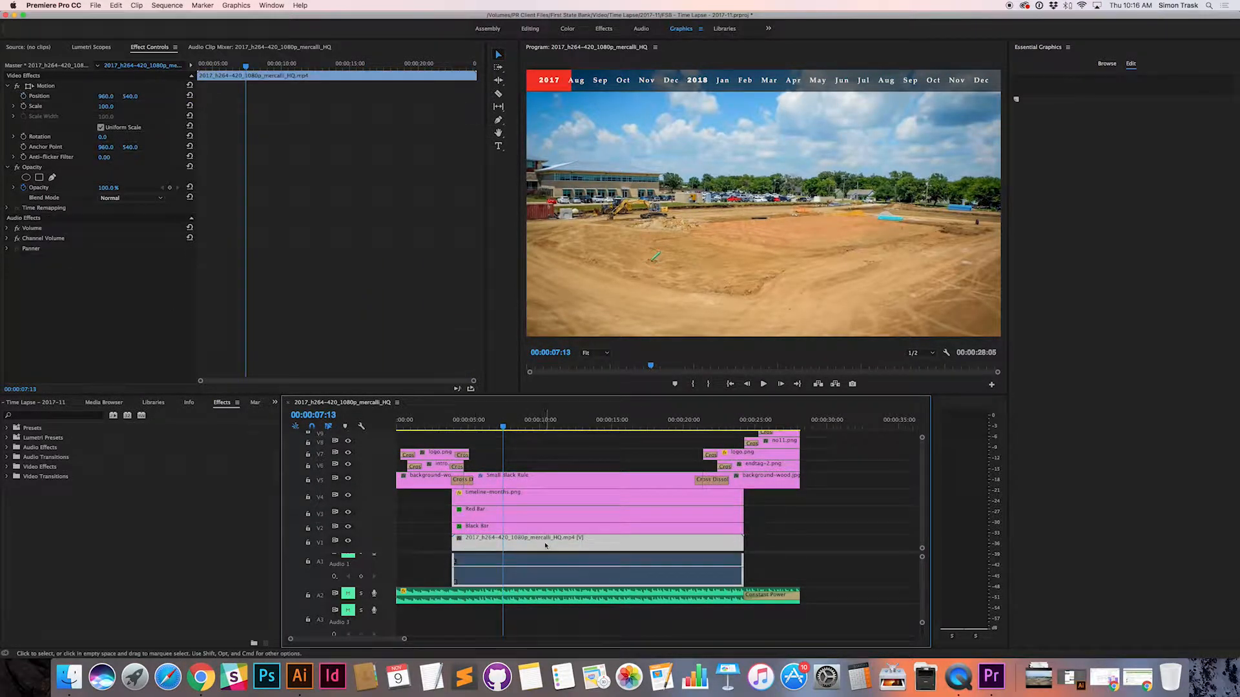
pyautogui.rightClick(506, 542)
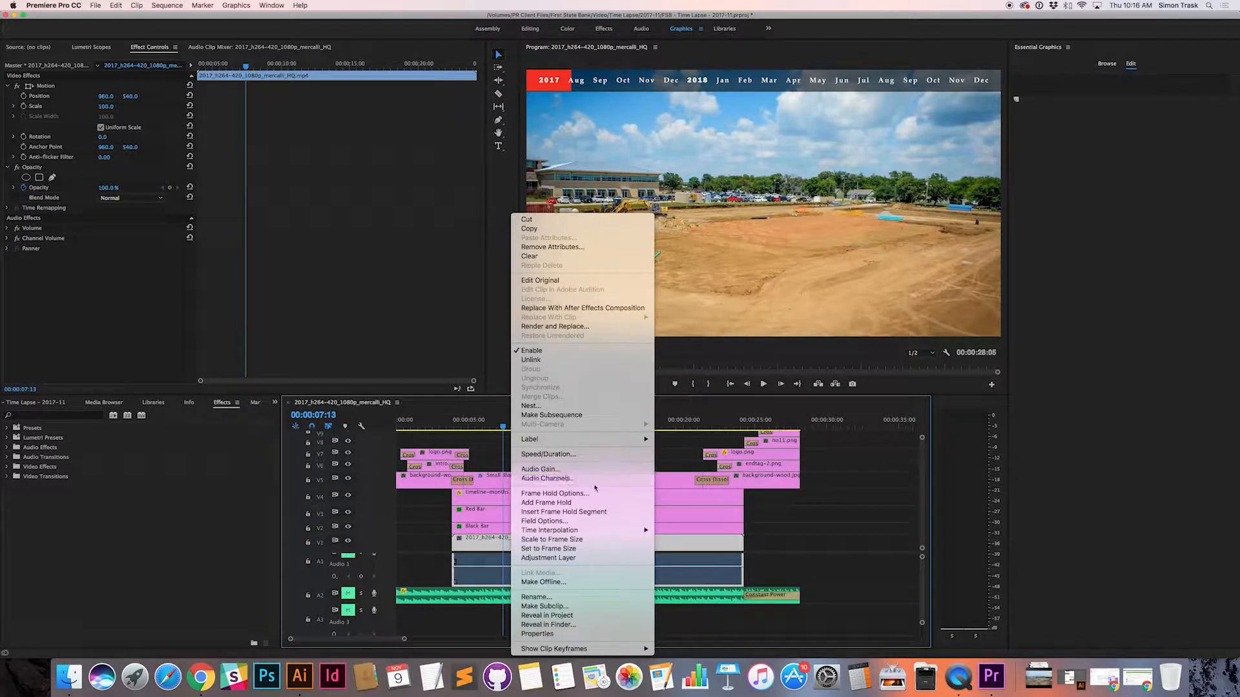
pyautogui.click(461, 598)
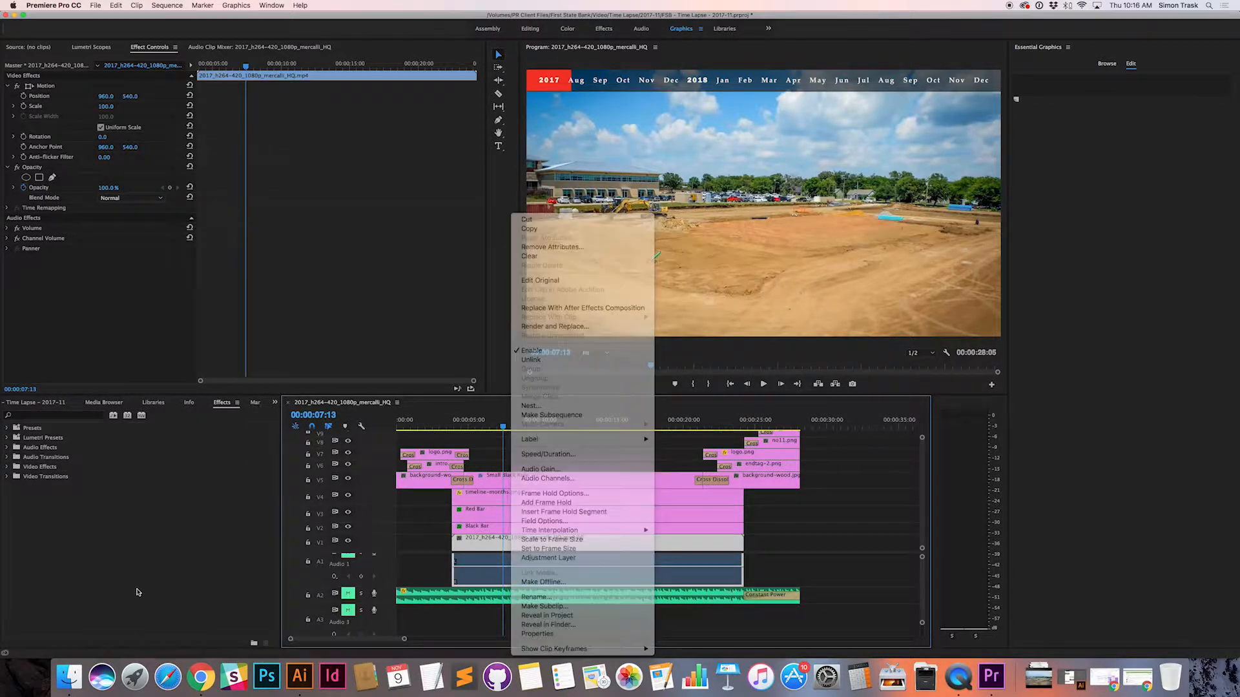
# Step: Browse the PR Client Files network drive in the Media Browser and filter its folders by "first"
pyautogui.click(153, 402)
pyautogui.click(105, 403)
pyautogui.click(191, 403)
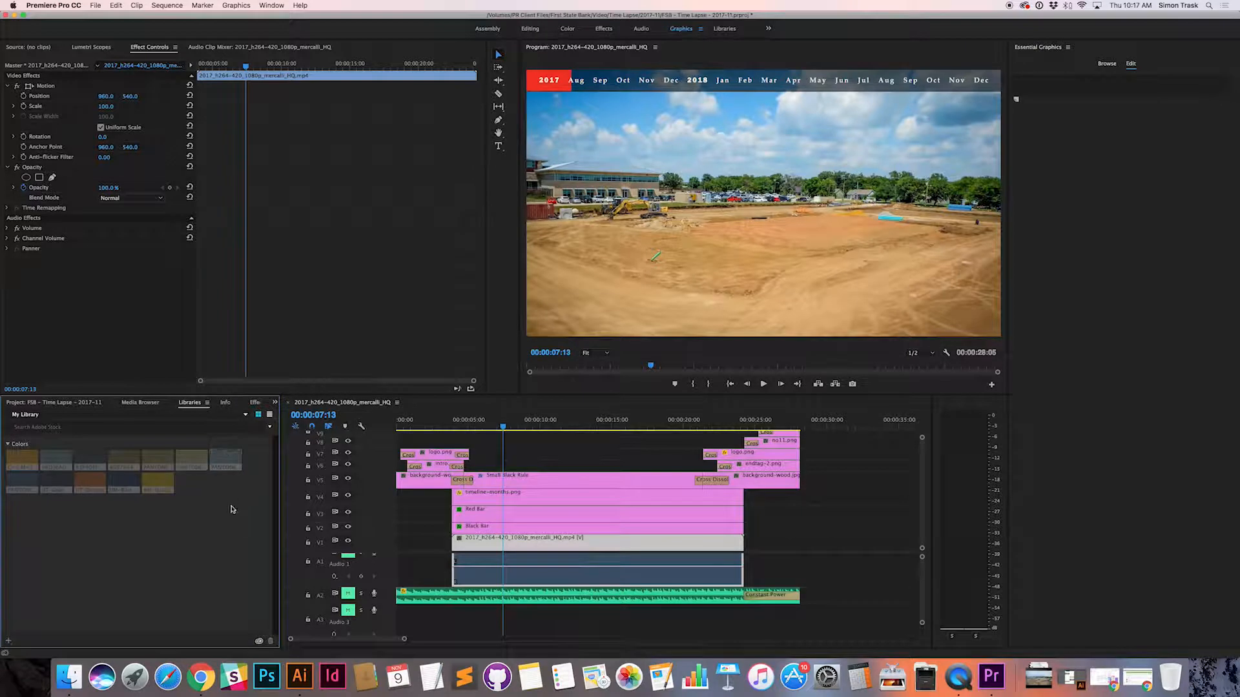
pyautogui.click(225, 403)
pyautogui.click(253, 402)
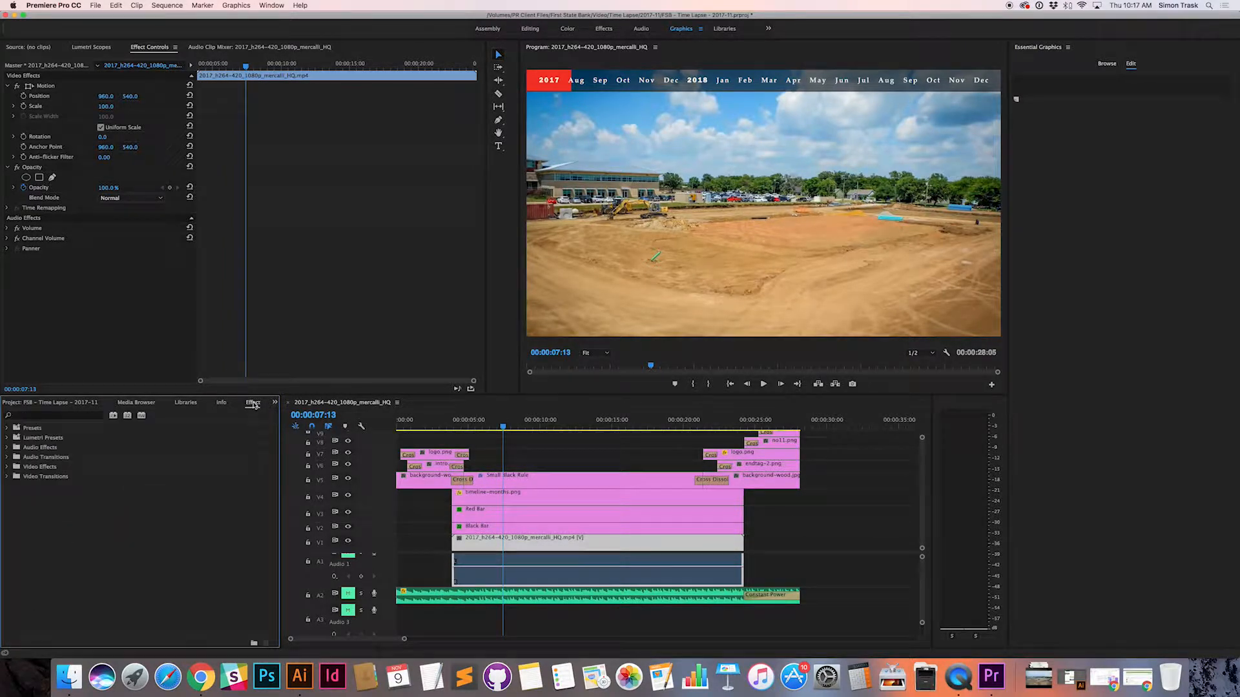
pyautogui.click(86, 404)
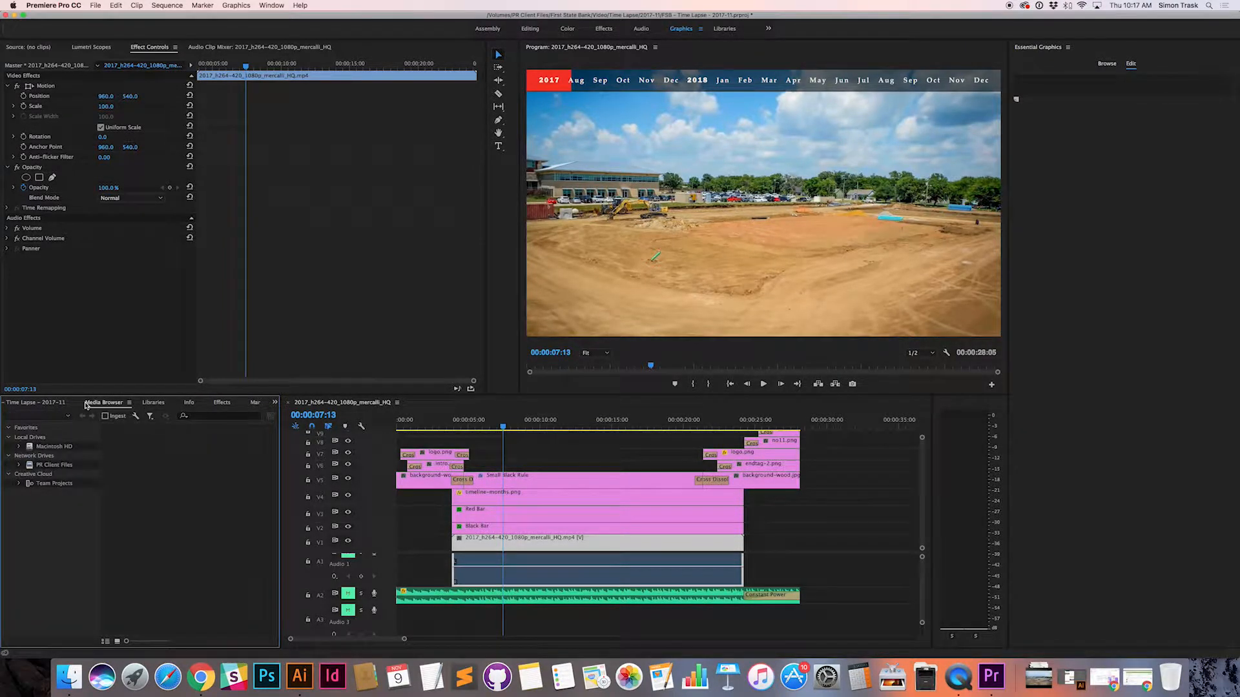
pyautogui.click(29, 466)
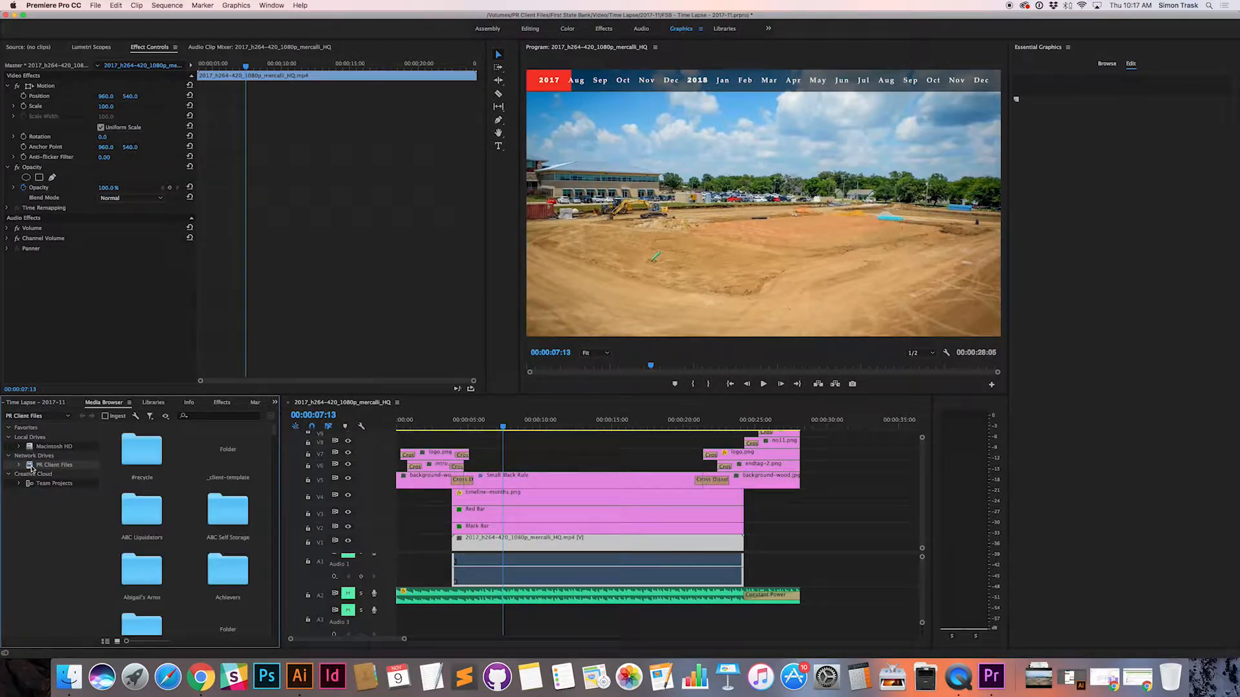
pyautogui.click(207, 416)
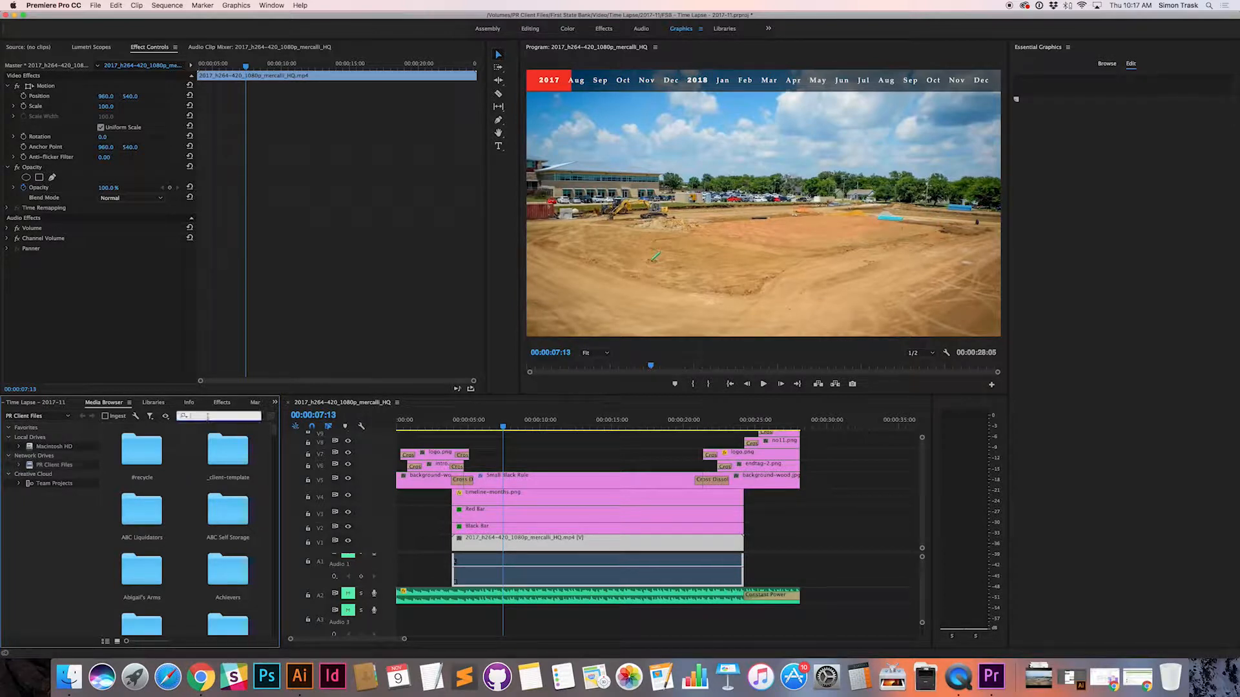
pyautogui.write('first')
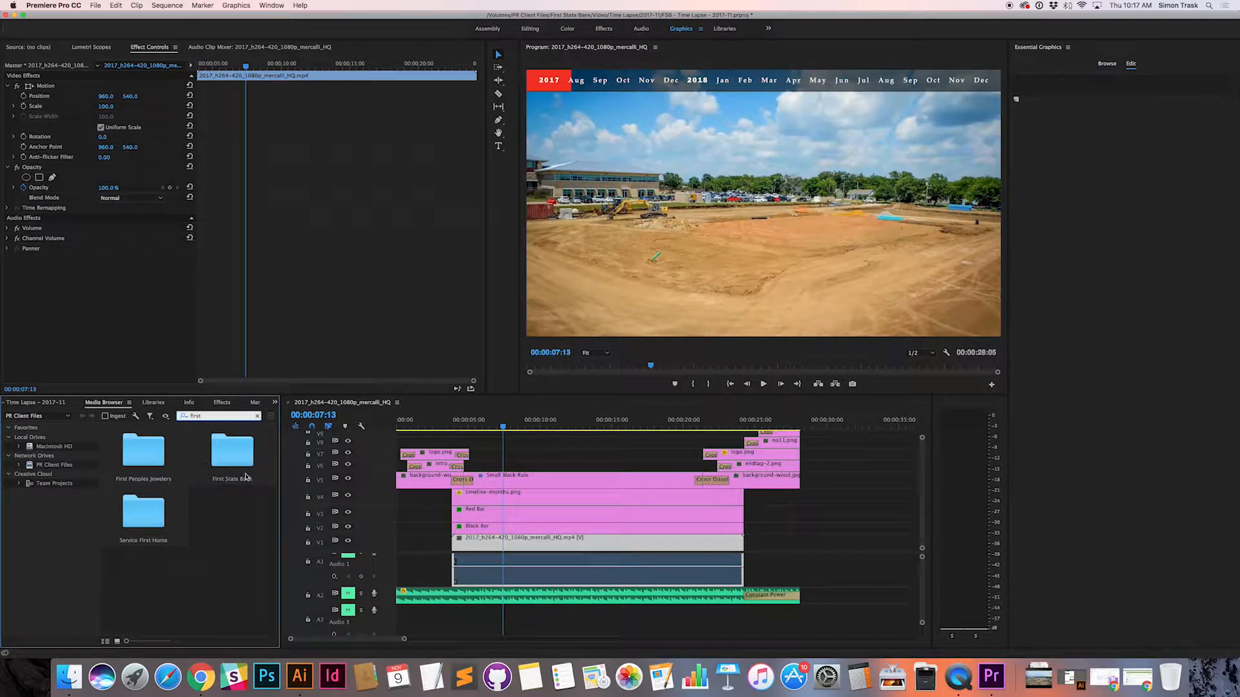
# Step: Go to First State Bank > Video > Time Lapse > 2017-11 > _assets and load the Aug-Oct_TL_h264-420_1080p_29.97_UHQ.mp4 clip in the Source Monitor
pyautogui.doubleClick(232, 456)
pyautogui.scroll(-5, 196, 507)
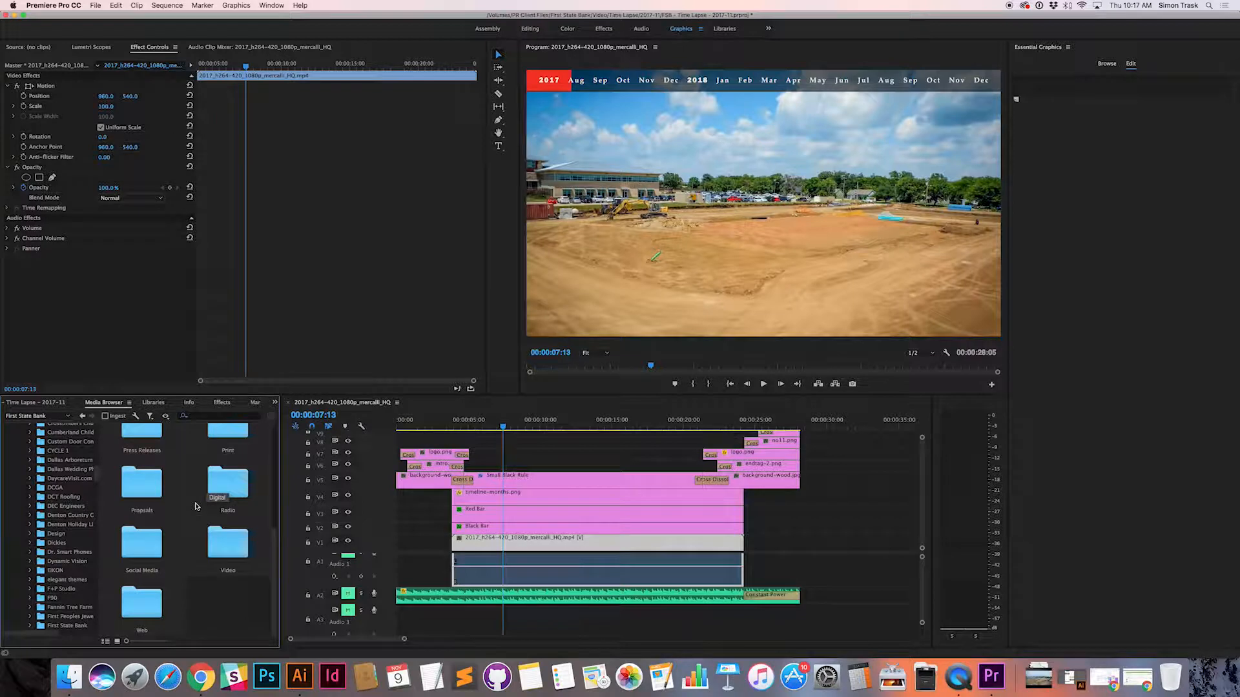
pyautogui.doubleClick(237, 545)
pyautogui.scroll(-2, 152, 515)
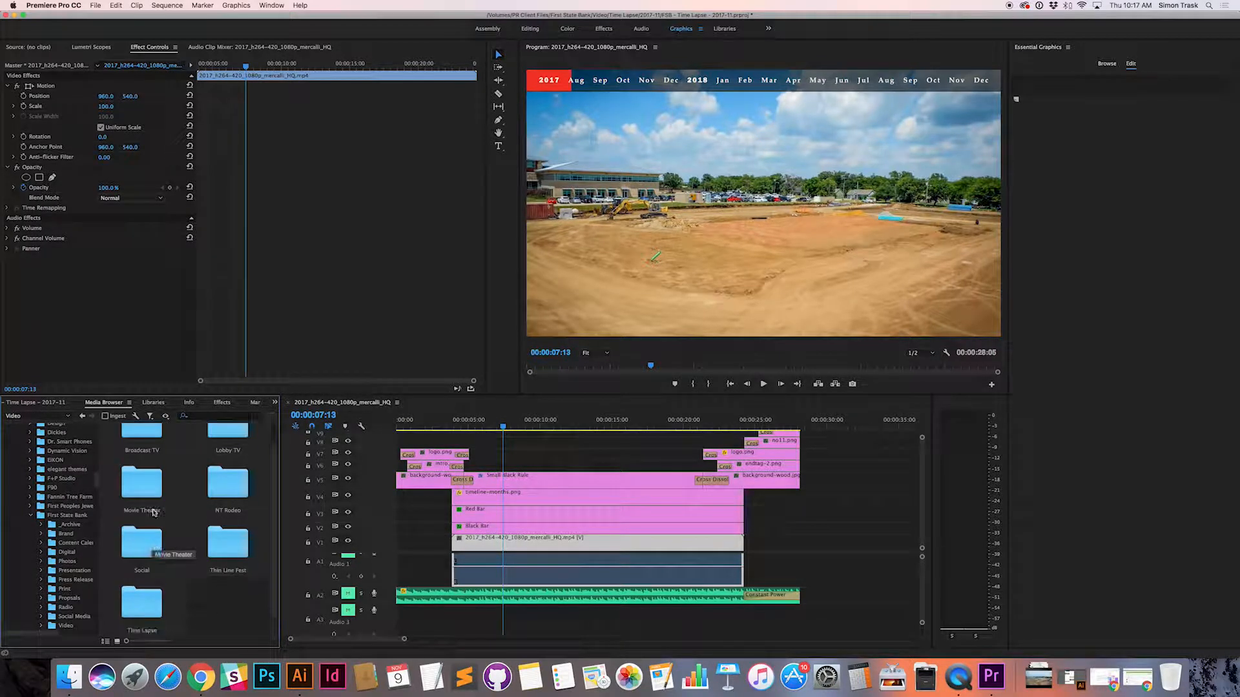
pyautogui.doubleClick(172, 601)
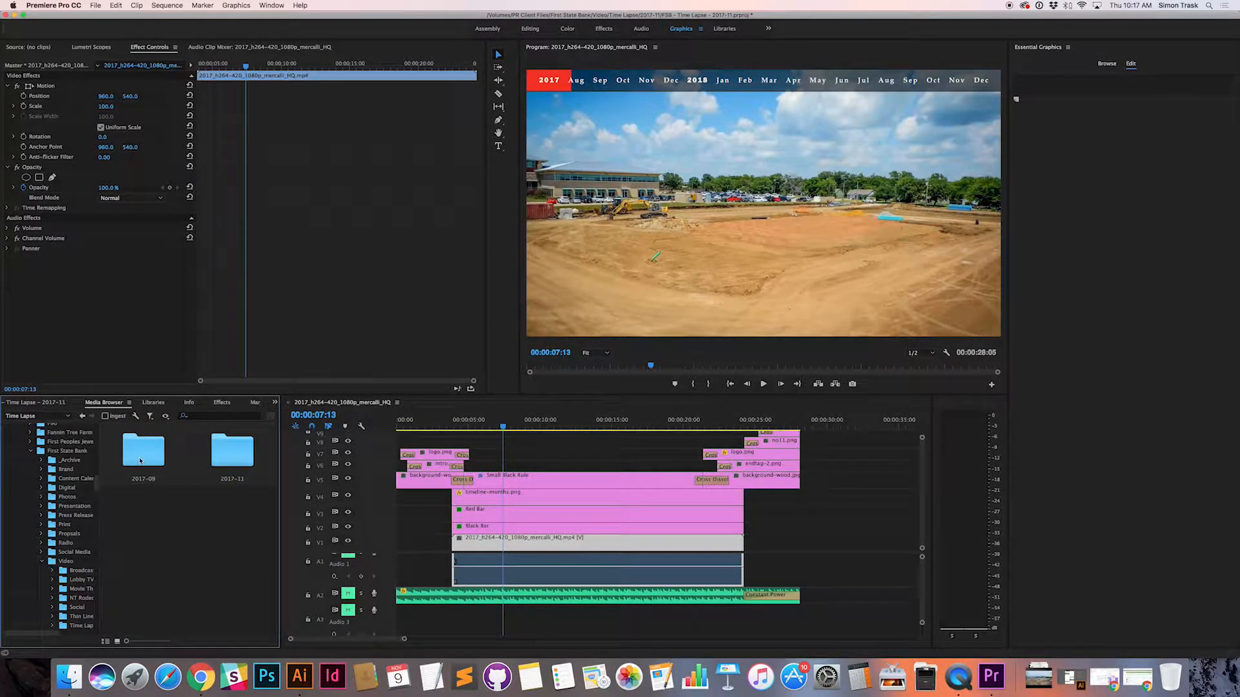
pyautogui.doubleClick(231, 453)
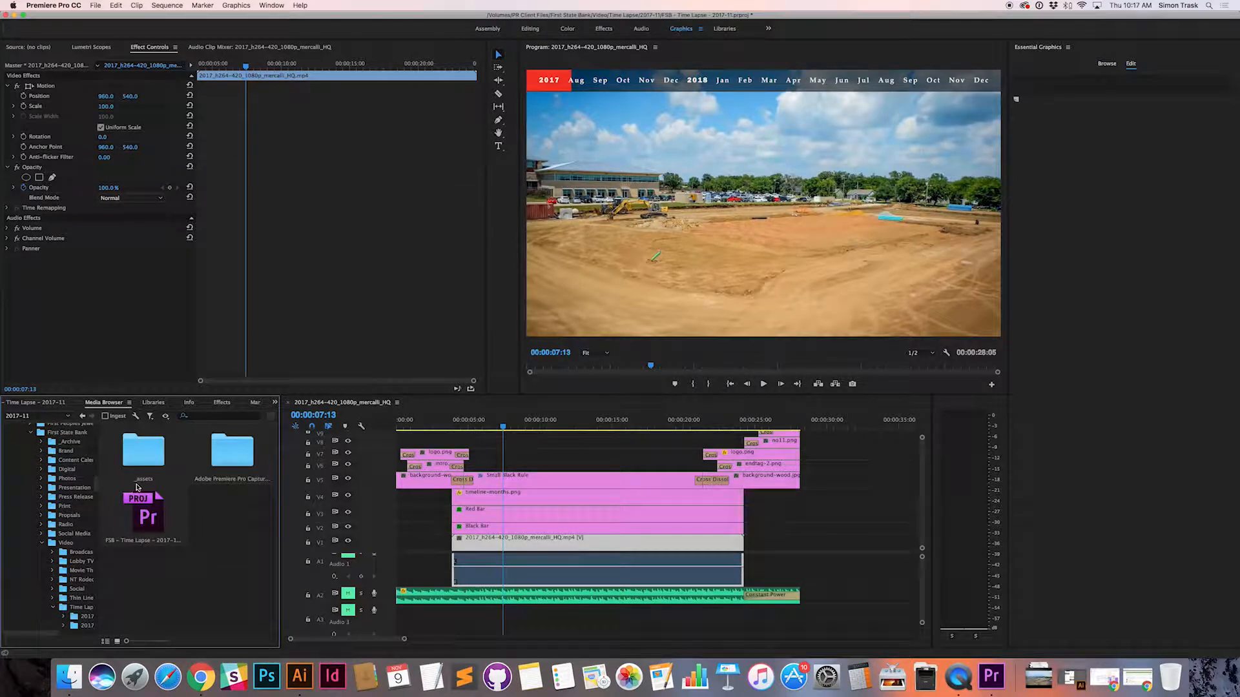
pyautogui.doubleClick(153, 460)
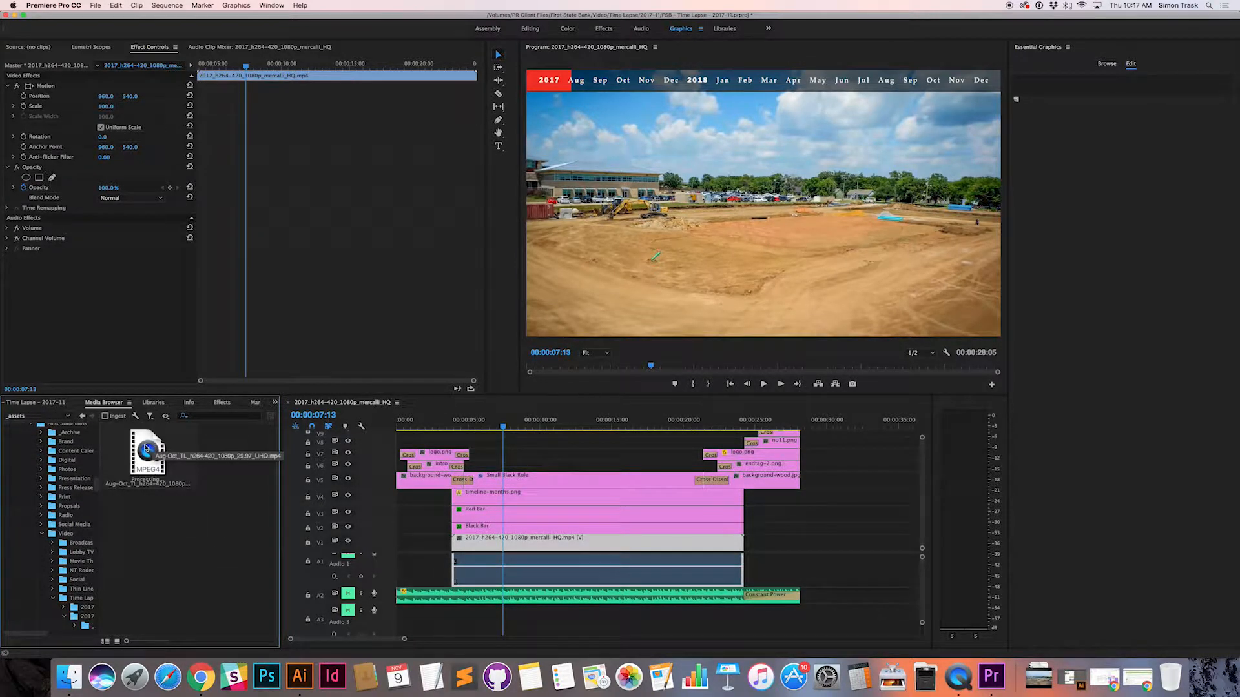
pyautogui.click(154, 467)
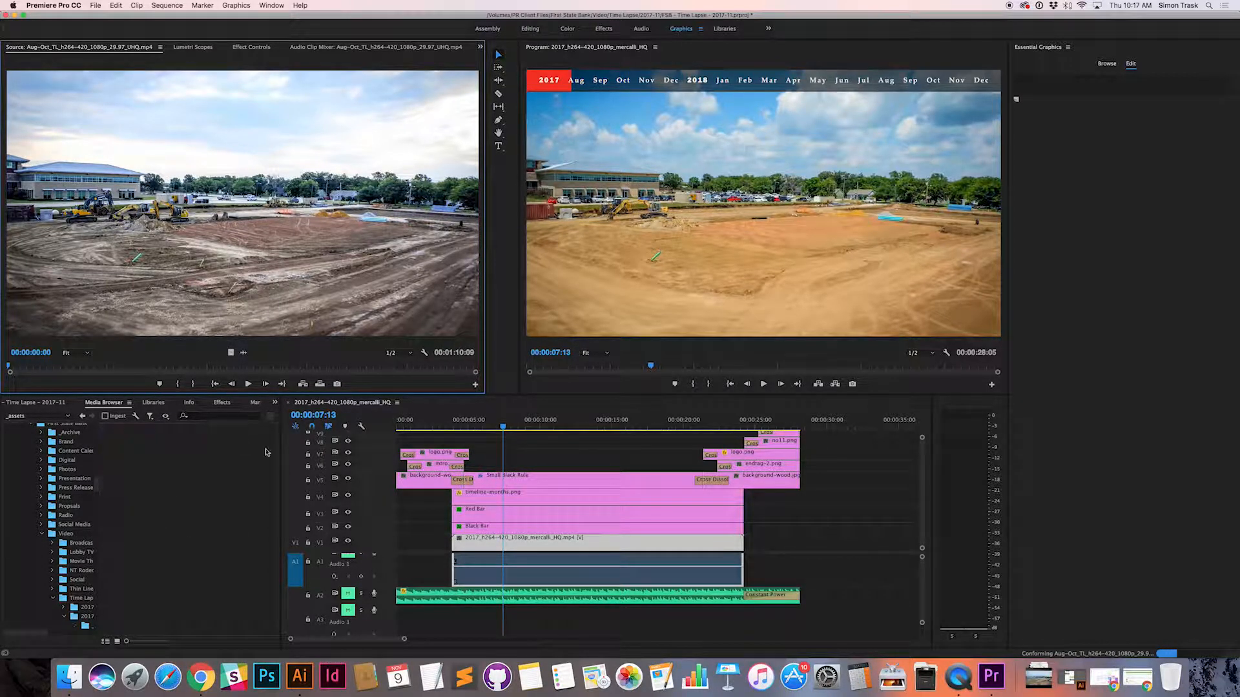
# Step: Scrub the sequence from the time lapse through the end tag to just past its end
pyautogui.moveTo(502, 426); pyautogui.dragTo(714, 429)
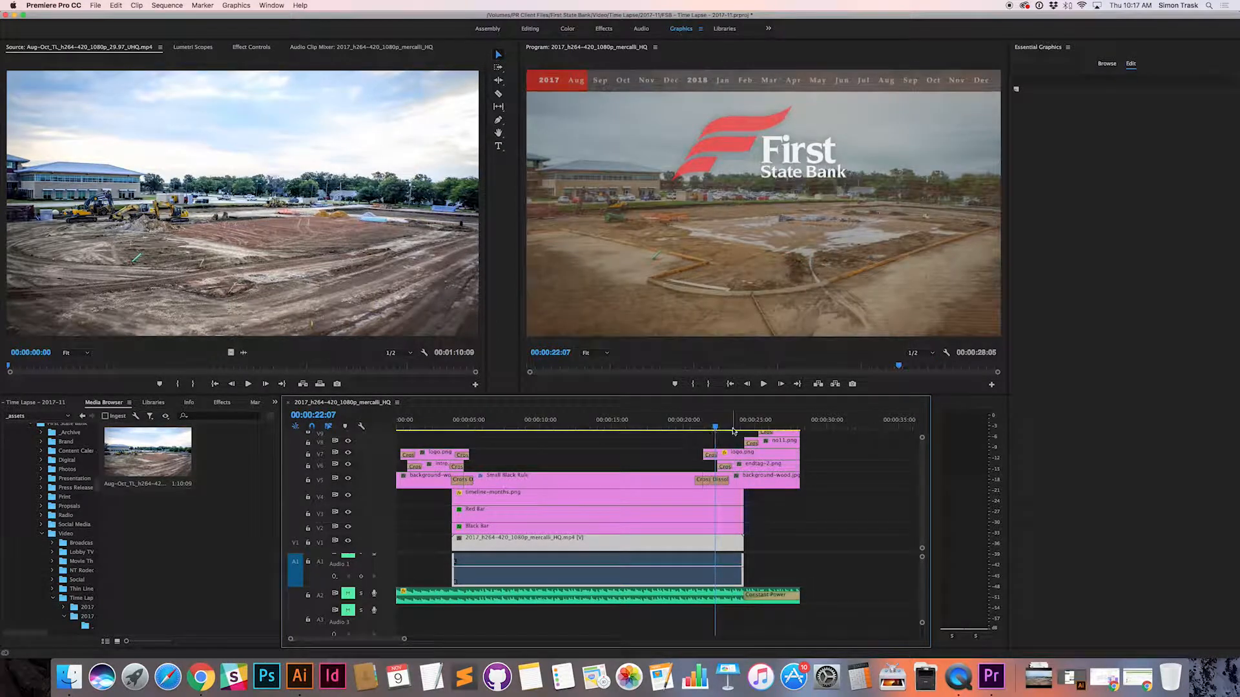
pyautogui.moveTo(798, 425); pyautogui.dragTo(799, 426)
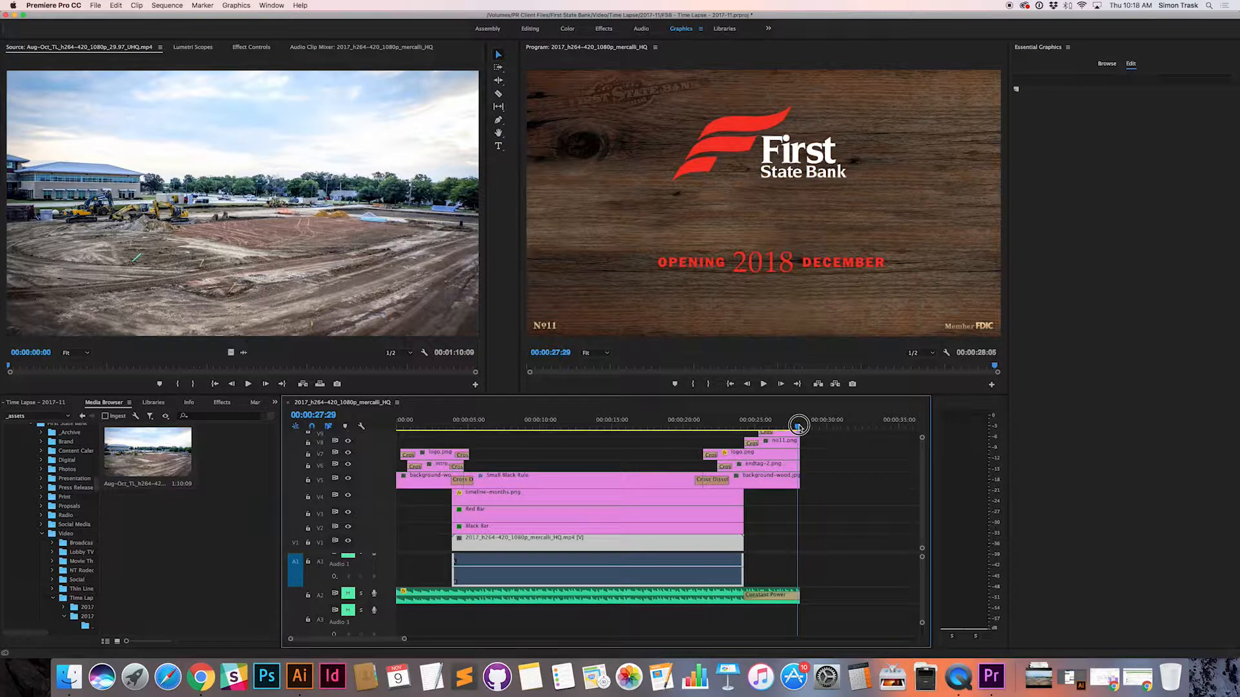
pyautogui.moveTo(798, 426); pyautogui.dragTo(801, 426)
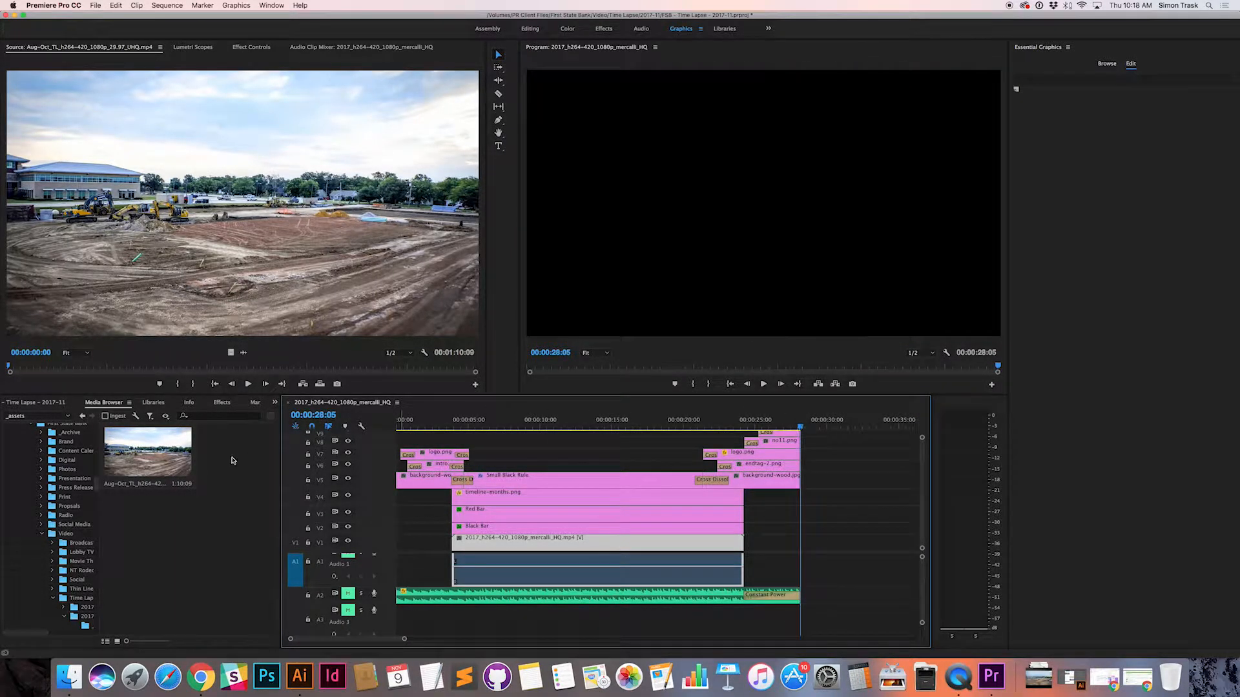
pyautogui.click(157, 476)
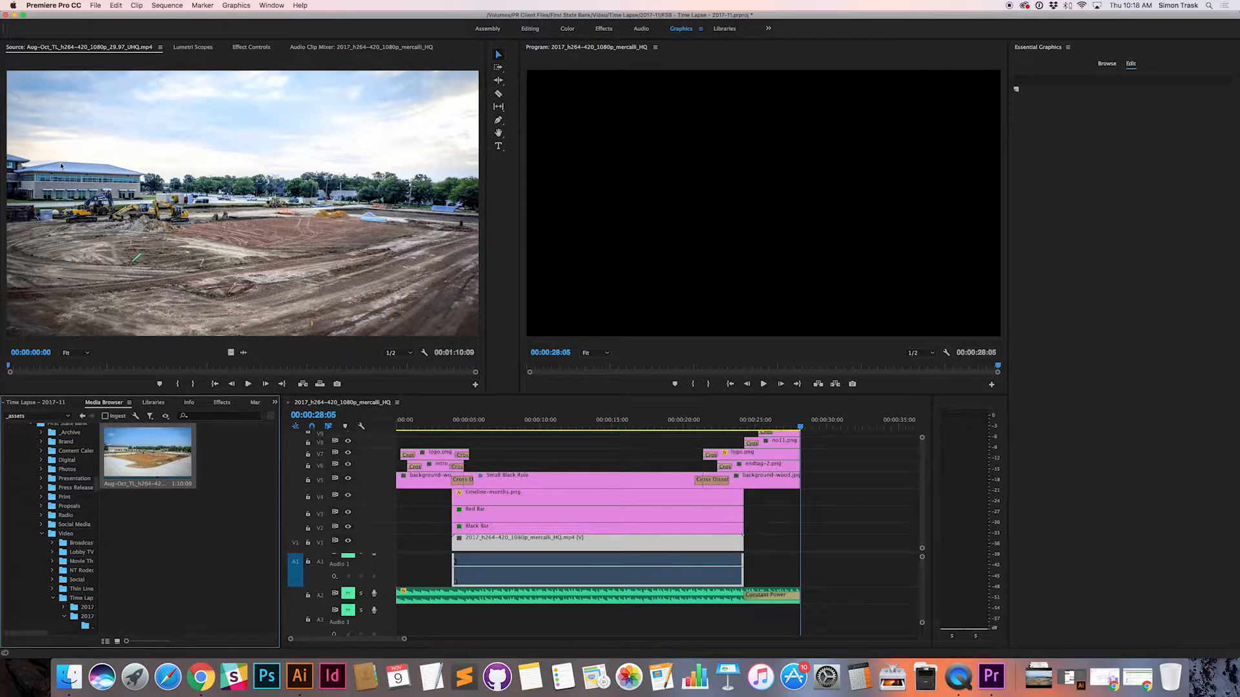
pyautogui.scroll(-2, 60, 166)
pyautogui.moveTo(800, 616); pyautogui.dragTo(825, 614)
# Step: Preview 070924445-acoustic-happy-upbeat.mp3 from the 2017-09 _support folder in Finder to check its length, and return to Premiere Pro
pyautogui.press('super+Tab')
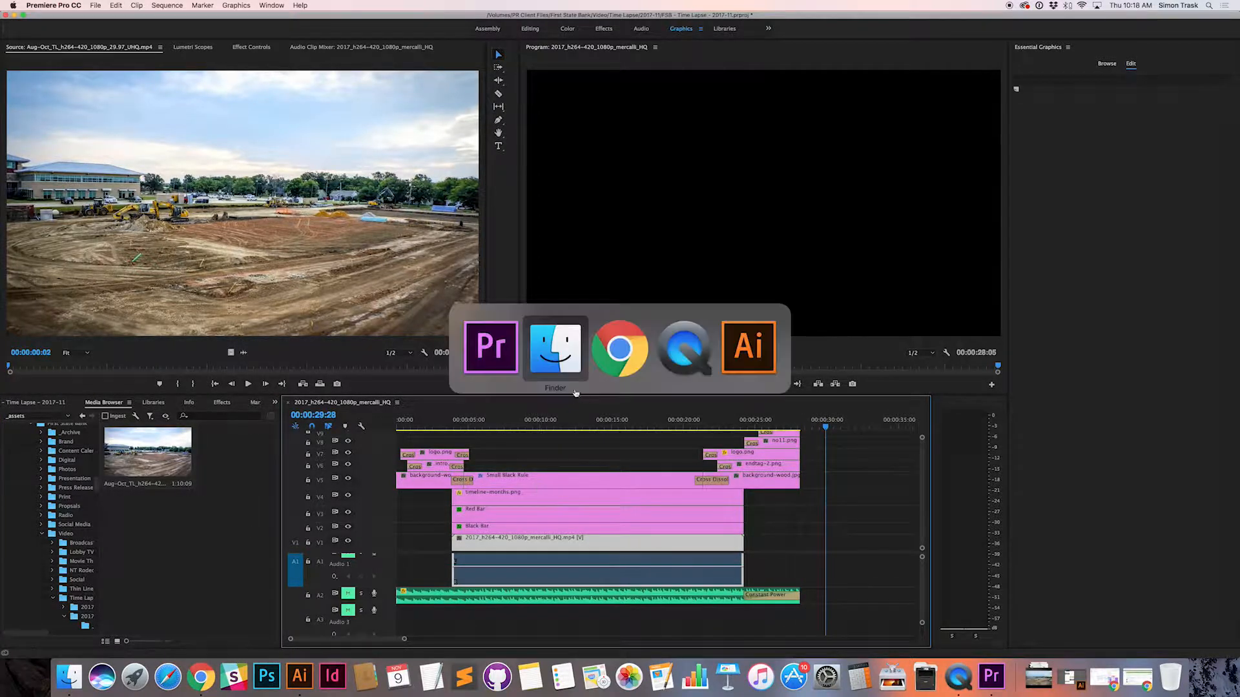
pyautogui.click(554, 357)
pyautogui.click(575, 109)
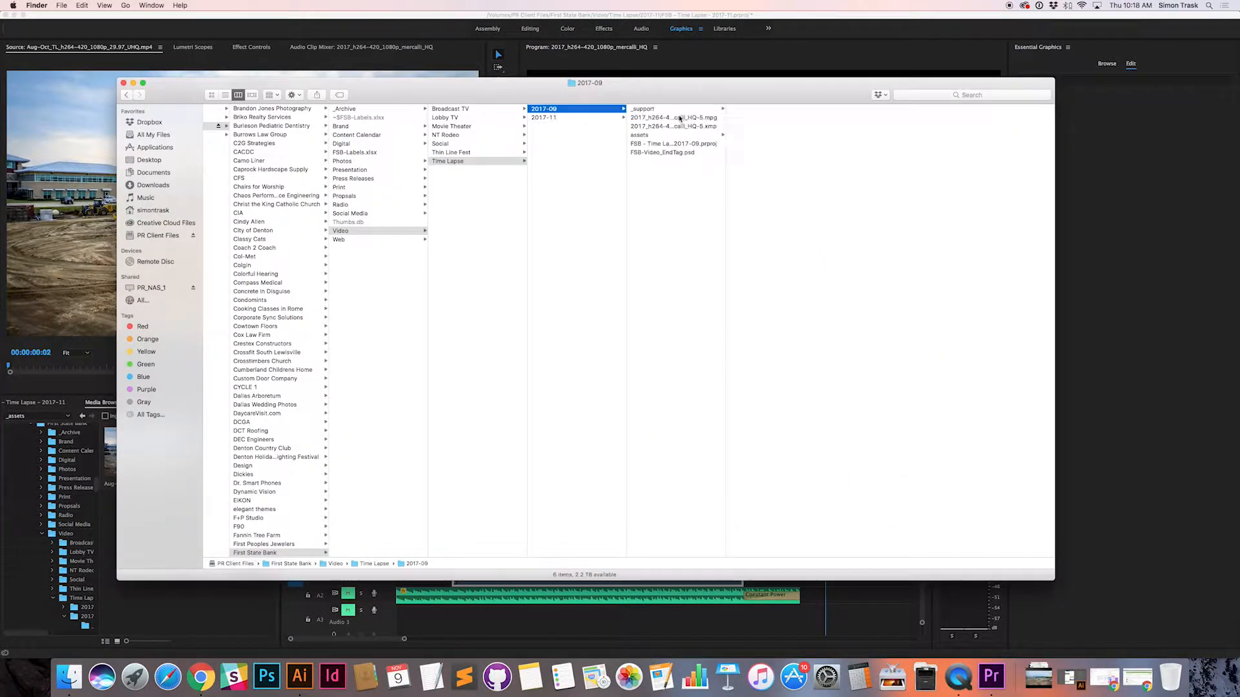
pyautogui.click(679, 110)
pyautogui.click(784, 118)
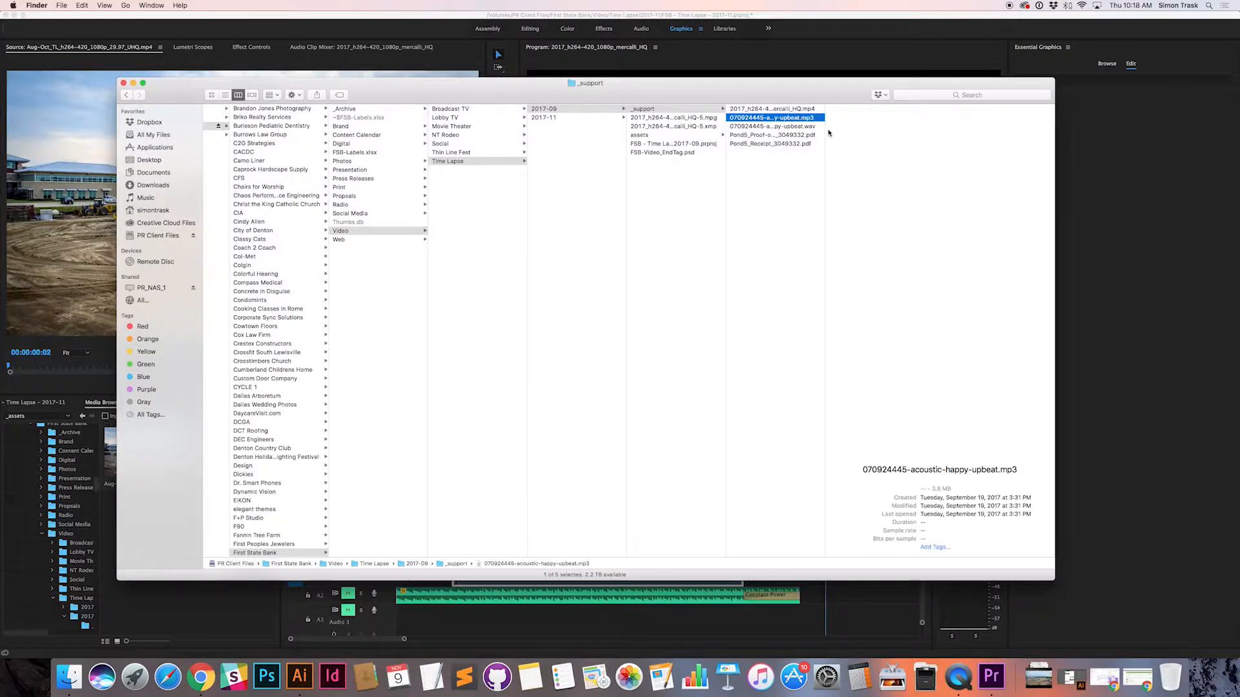
pyautogui.press('space')
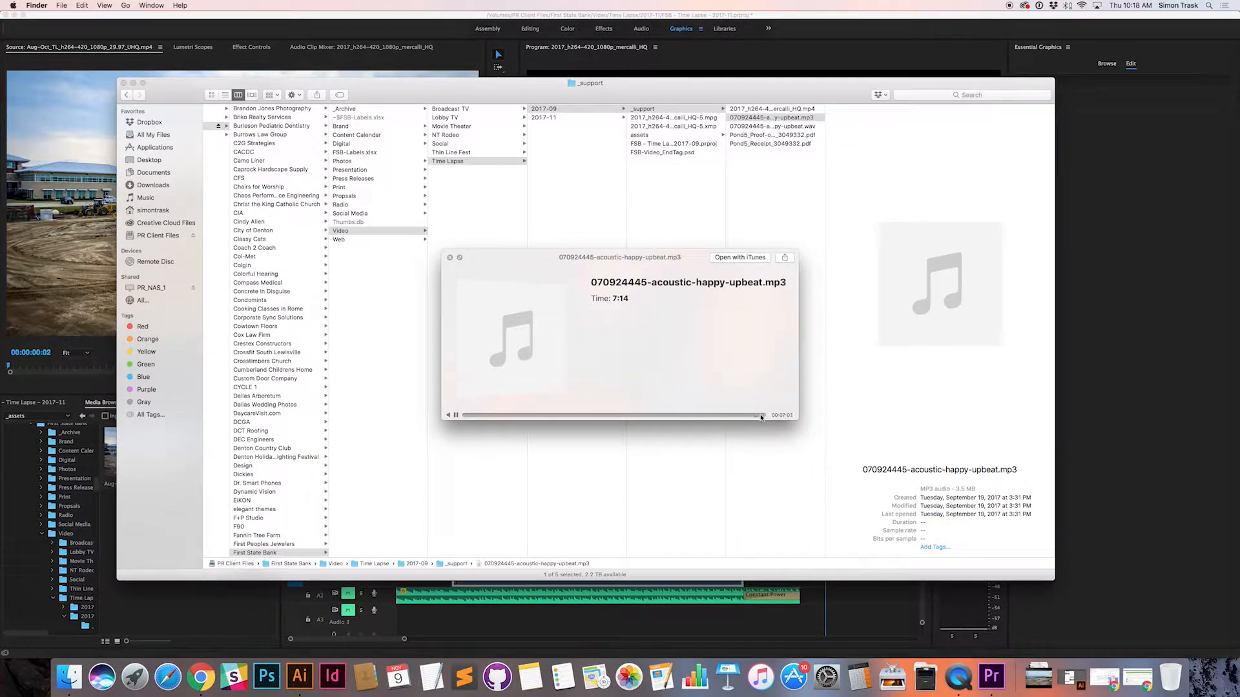
pyautogui.moveTo(760, 417); pyautogui.dragTo(709, 418)
pyautogui.press('space')
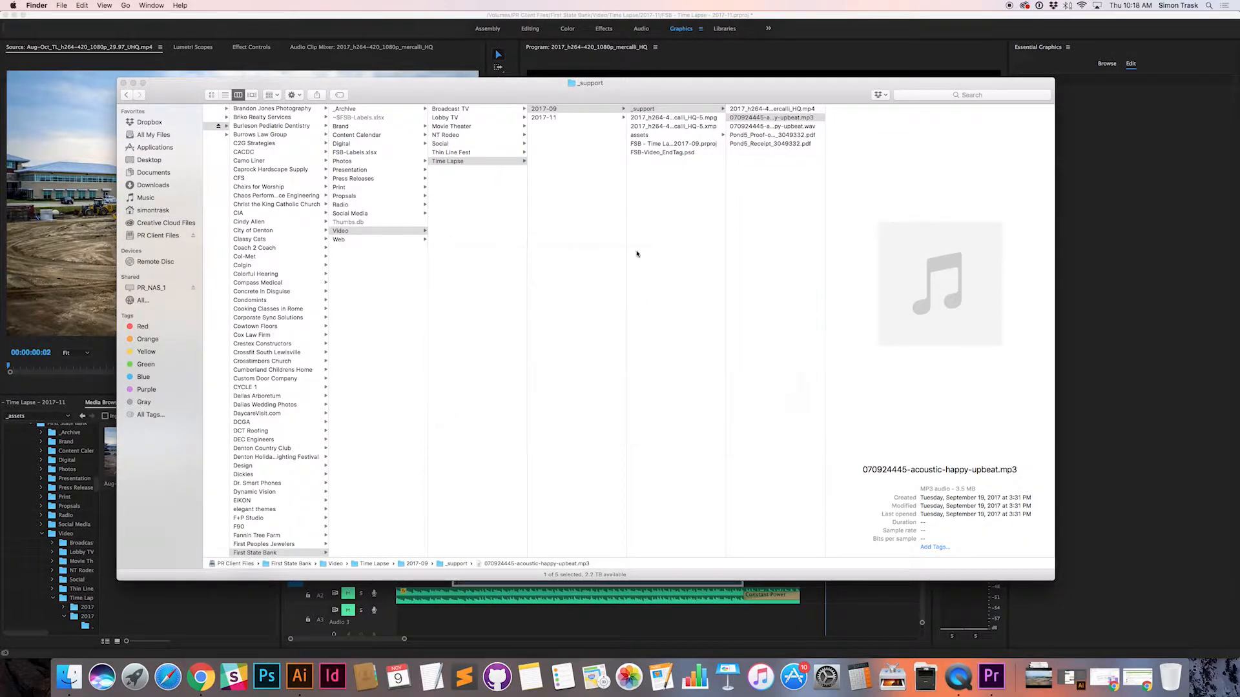
pyautogui.press('super+Tab')
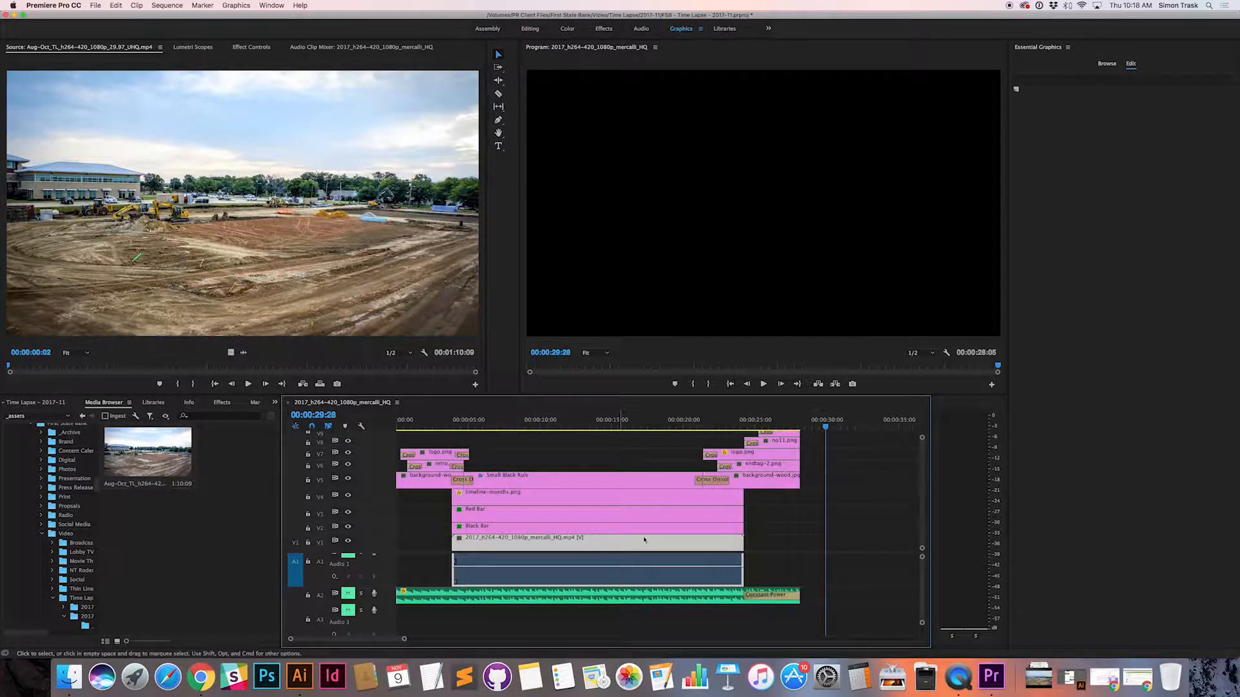
pyautogui.rightClick(642, 422)
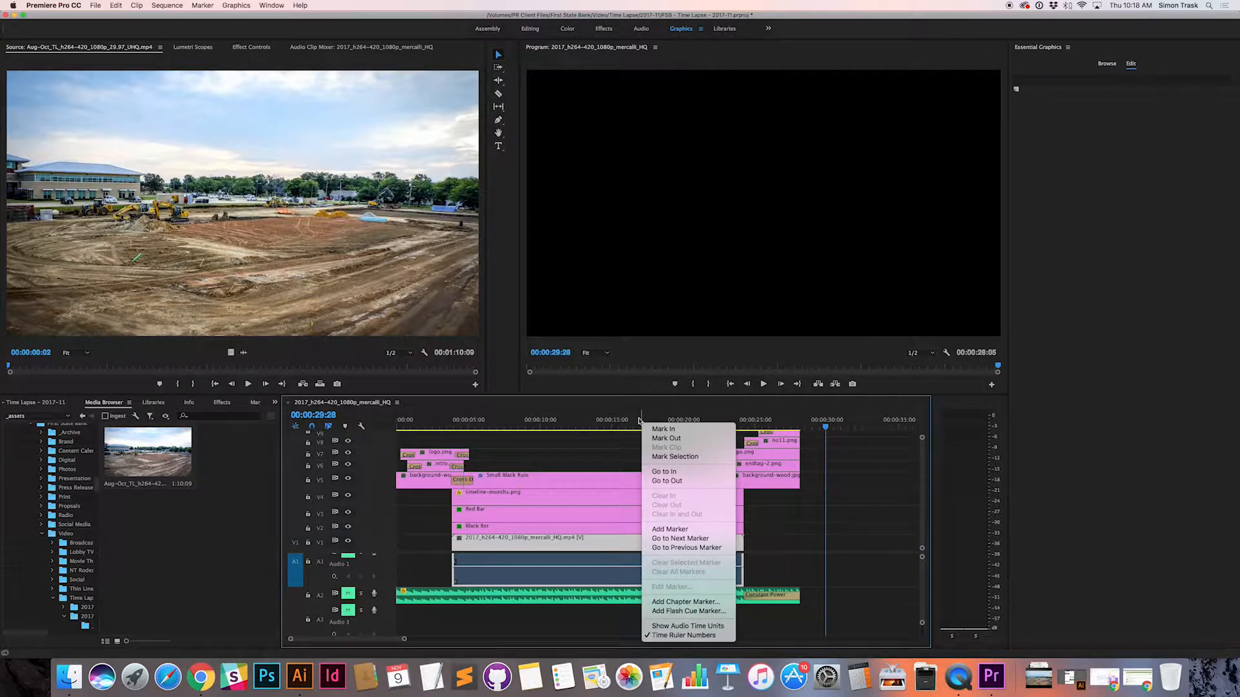
pyautogui.click(622, 424)
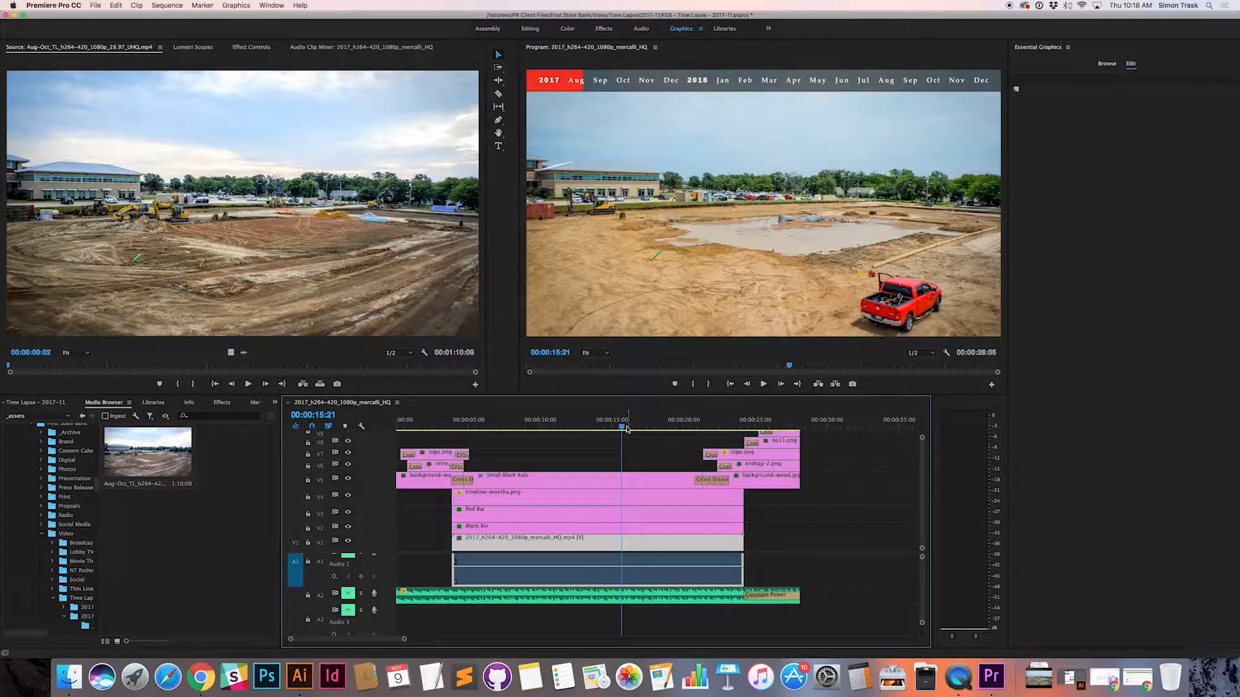
pyautogui.rightClick(624, 428)
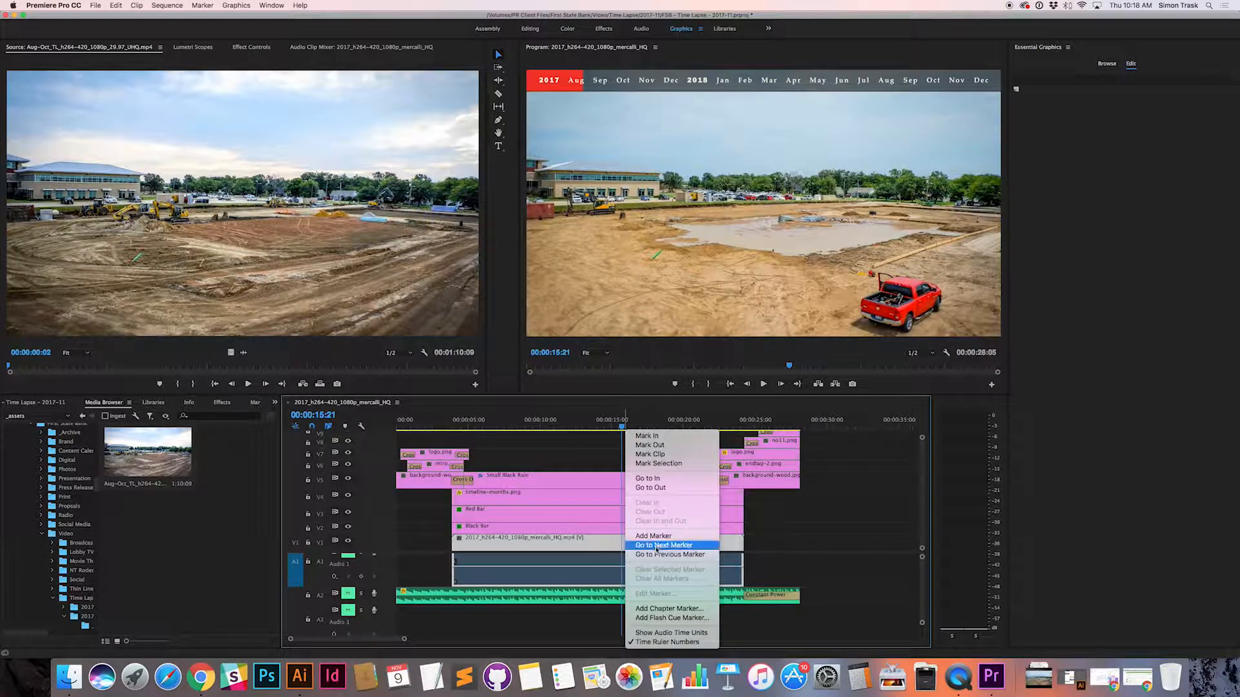
pyautogui.click(806, 429)
# Step: Select the end tag clips, the middle graphics, the time lapse clip and the music, and try to extend them later in the sequence
pyautogui.scroll(1, 831, 512)
pyautogui.click(796, 445)
pyautogui.keyDown('shift'); pyautogui.click(771, 491); pyautogui.keyUp('shift')
pyautogui.keyDown('shift'); pyautogui.click(780, 479); pyautogui.keyUp('shift')
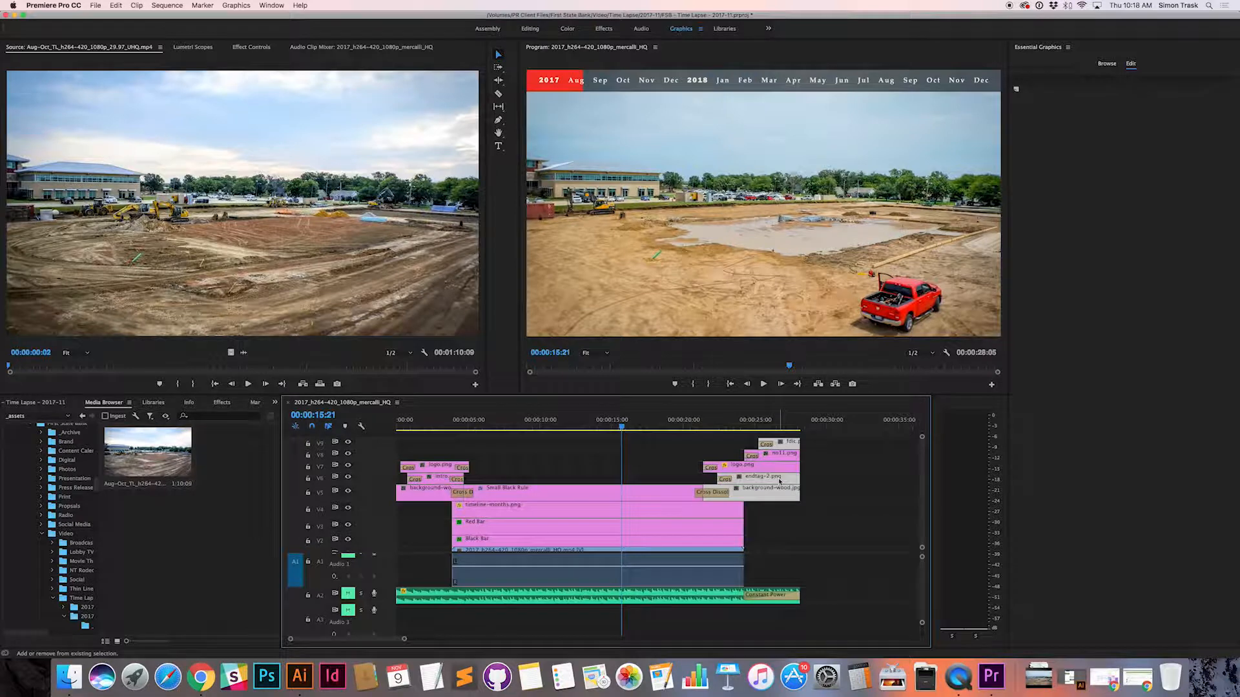
pyautogui.keyDown('shift'); pyautogui.click(776, 466); pyautogui.keyUp('shift')
pyautogui.keyDown('shift'); pyautogui.click(770, 456); pyautogui.keyUp('shift')
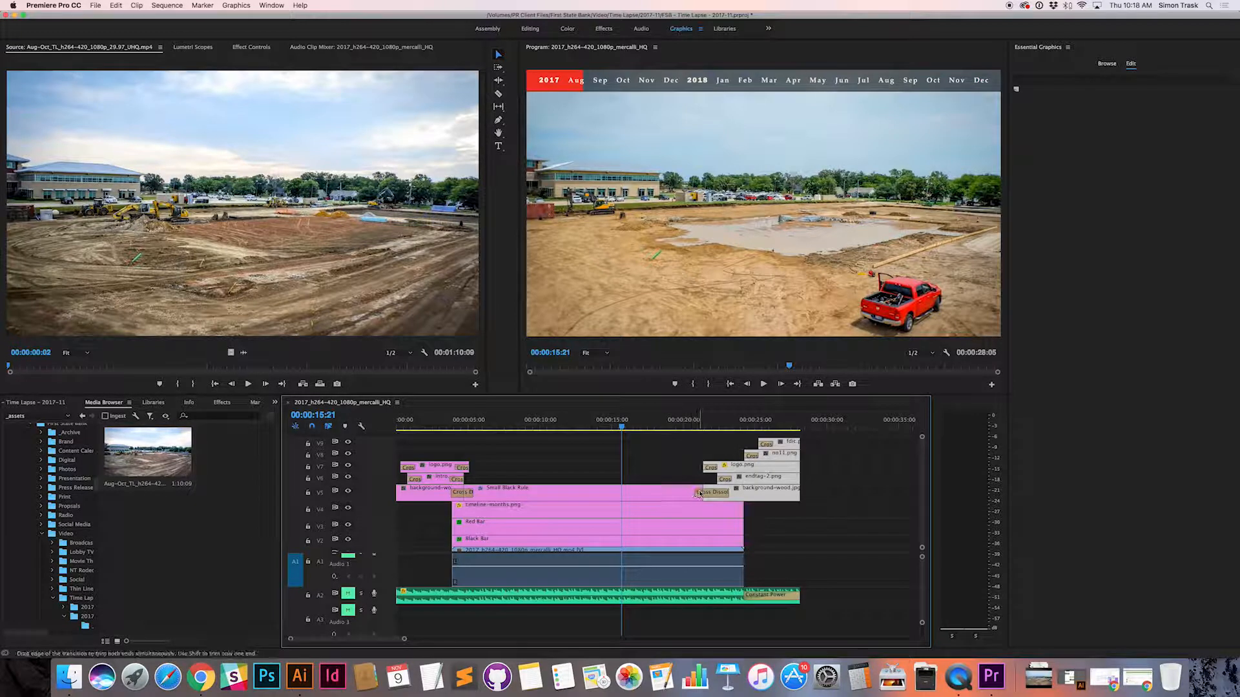
pyautogui.keyDown('shift'); pyautogui.click(647, 497); pyautogui.keyUp('shift')
pyautogui.keyDown('shift'); pyautogui.click(665, 513); pyautogui.keyUp('shift')
pyautogui.keyDown('shift'); pyautogui.click(668, 530); pyautogui.keyUp('shift')
pyautogui.keyDown('shift'); pyautogui.click(668, 542); pyautogui.keyUp('shift')
pyautogui.scroll(-1, 680, 525)
pyautogui.keyDown('shift'); pyautogui.click(676, 549); pyautogui.keyUp('shift')
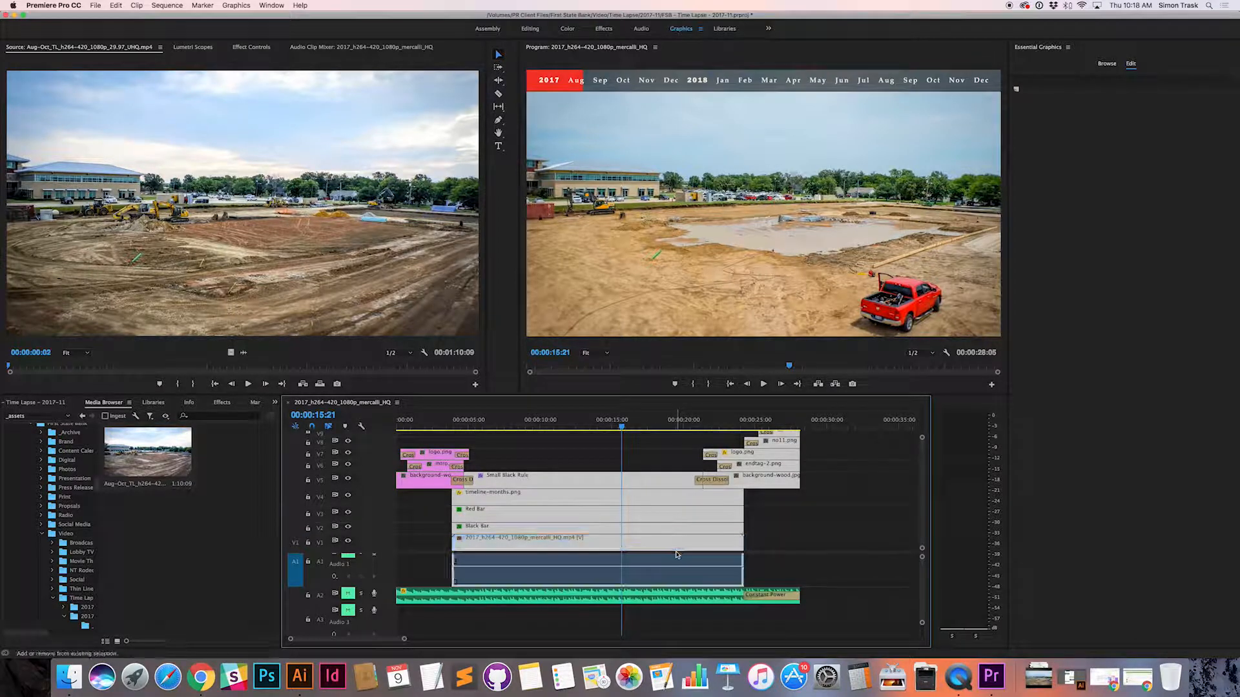
pyautogui.keyDown('shift'); pyautogui.click(701, 597); pyautogui.keyUp('shift')
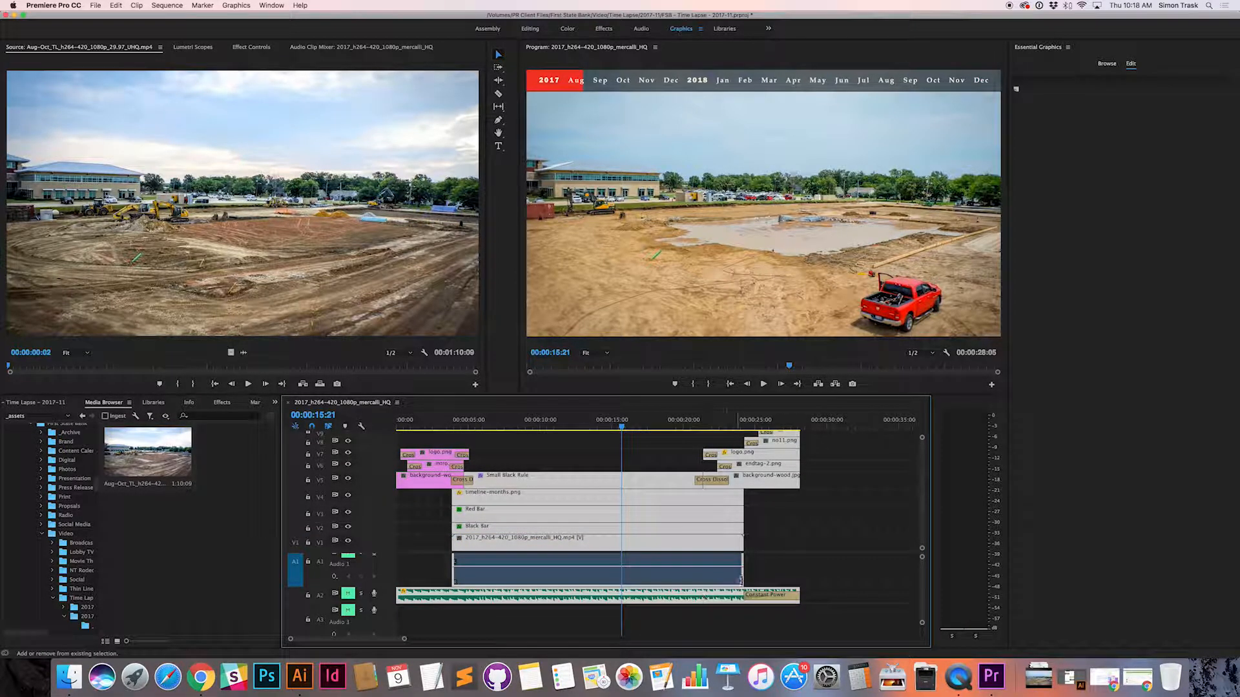
pyautogui.moveTo(743, 556); pyautogui.dragTo(853, 556)
pyautogui.moveTo(796, 466)
pyautogui.mouseDown()
pyautogui.moveTo(874, 465)
pyautogui.moveTo(798, 468)
pyautogui.mouseUp()
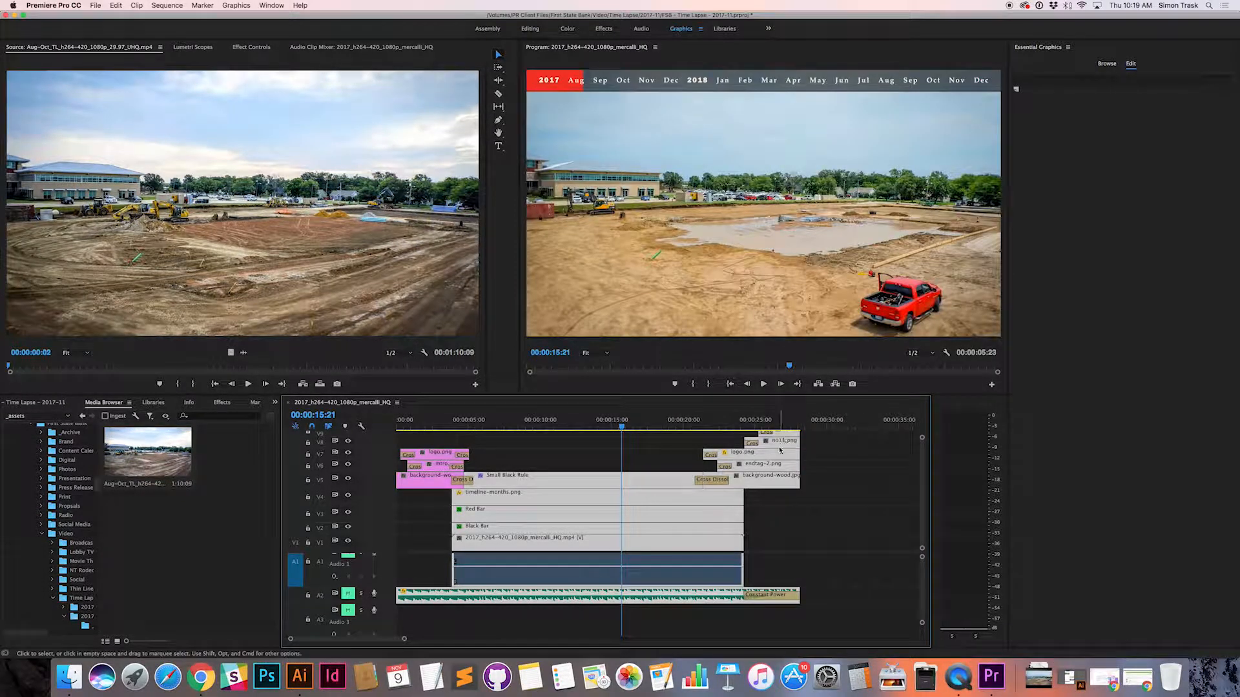
# Step: Reselect only the end tag clips and their wood background, try to extend them later in the sequence, and undo the change
pyautogui.scroll(1, 801, 452)
pyautogui.press('super+a')
pyautogui.keyDown('shift'); pyautogui.click(796, 442); pyautogui.keyUp('shift')
pyautogui.keyDown('shift'); pyautogui.click(785, 454); pyautogui.keyUp('shift')
pyautogui.keyDown('shift'); pyautogui.click(780, 466); pyautogui.keyUp('shift')
pyautogui.keyDown('shift'); pyautogui.click(778, 477); pyautogui.keyUp('shift')
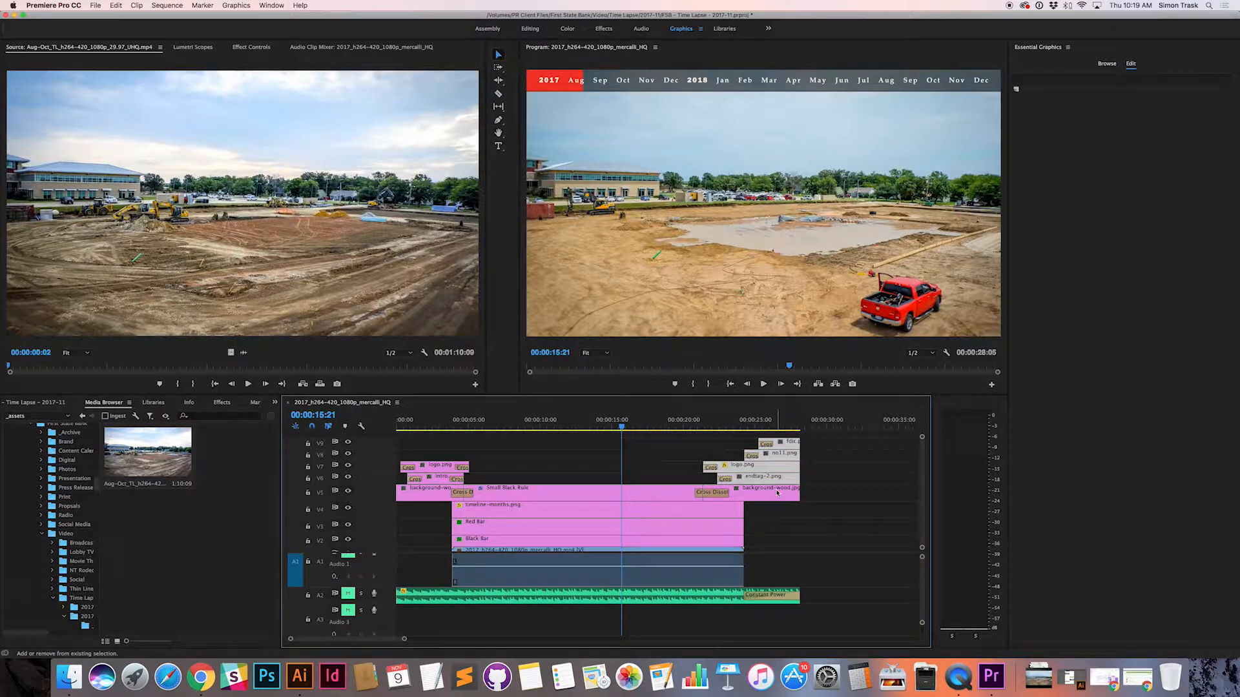
pyautogui.keyDown('shift'); pyautogui.click(778, 489); pyautogui.keyUp('shift')
pyautogui.moveTo(799, 468); pyautogui.dragTo(877, 470)
pyautogui.press('super+z')
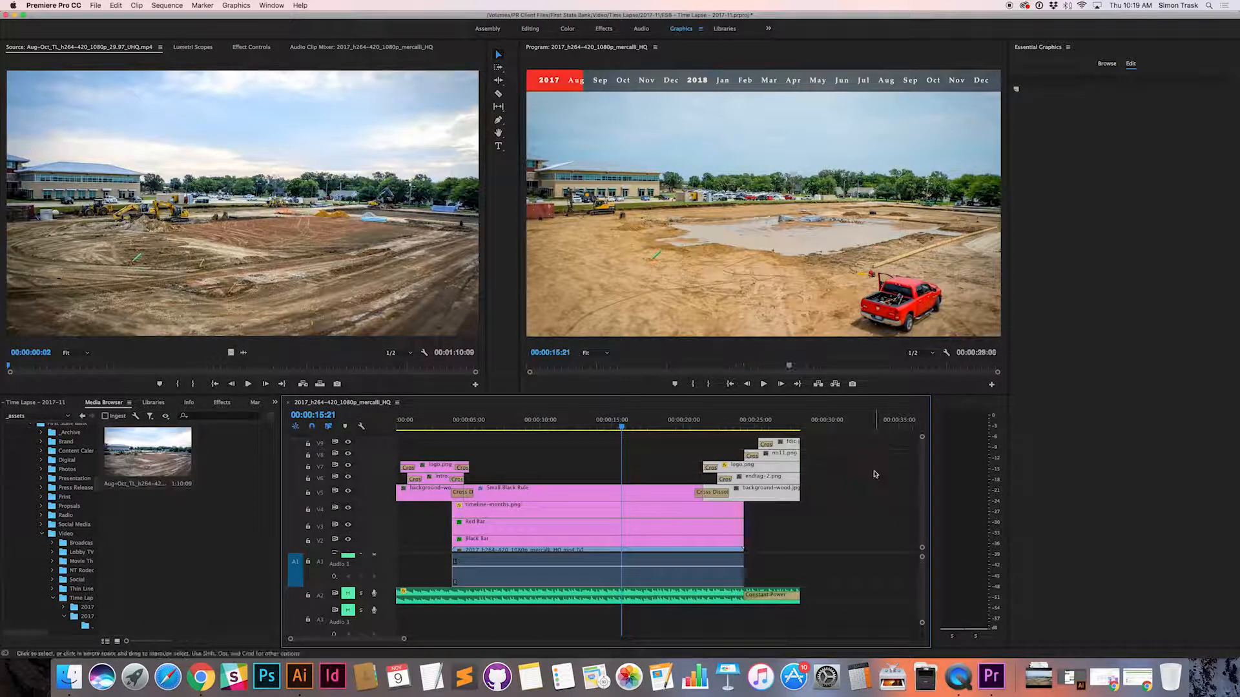
# Step: Select the end tag clips together with the Small Black Rule clip, try to extend them later, and undo the change
pyautogui.click(668, 496)
pyautogui.keyDown('shift'); pyautogui.click(735, 494); pyautogui.keyUp('shift')
pyautogui.keyDown('shift'); pyautogui.click(749, 478); pyautogui.keyUp('shift')
pyautogui.keyDown('shift'); pyautogui.click(753, 466); pyautogui.keyUp('shift')
pyautogui.keyDown('shift'); pyautogui.click(760, 454); pyautogui.keyUp('shift')
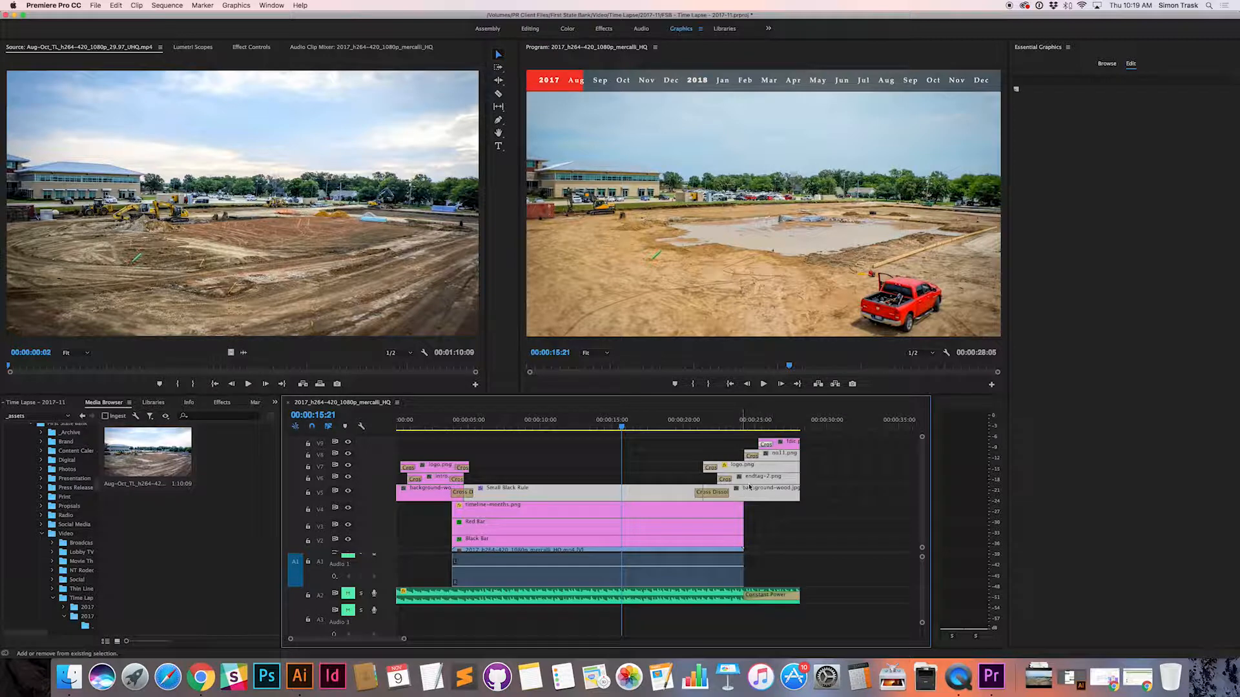
pyautogui.click(787, 442)
pyautogui.keyDown('shift'); pyautogui.click(776, 470); pyautogui.keyUp('shift')
pyautogui.keyDown('shift'); pyautogui.click(774, 480); pyautogui.keyUp('shift')
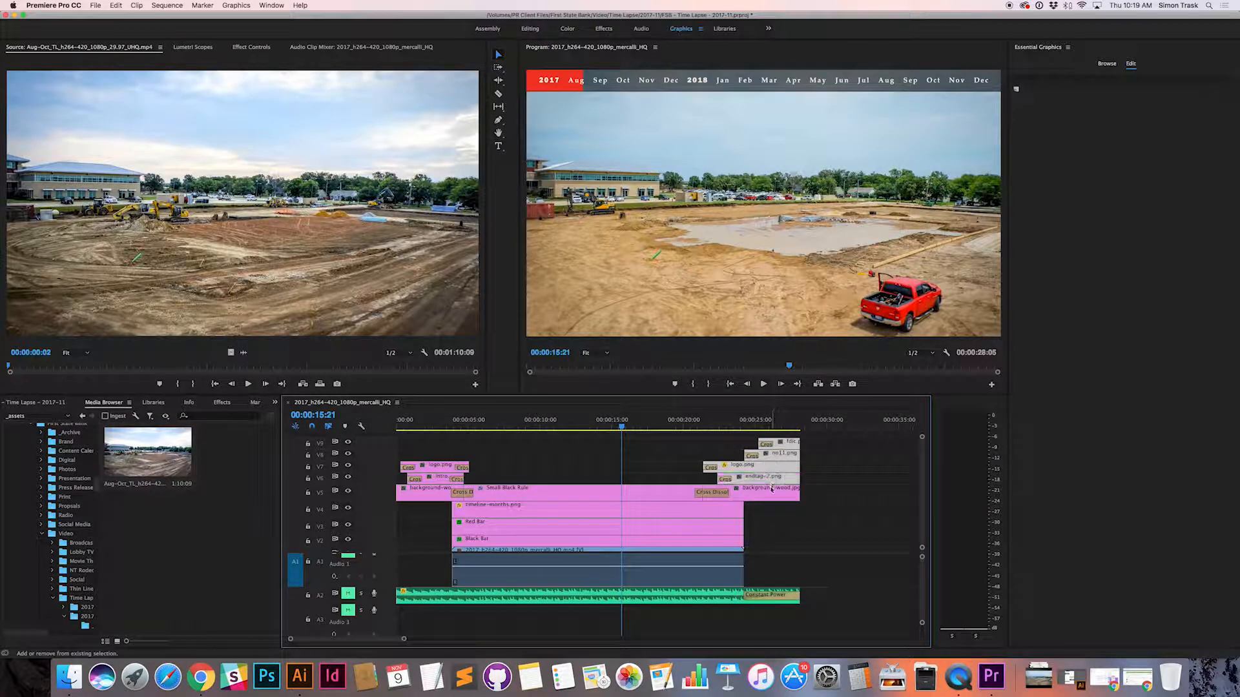
pyautogui.keyDown('shift'); pyautogui.click(772, 493); pyautogui.keyUp('shift')
pyautogui.keyDown('shift'); pyautogui.click(672, 494); pyautogui.keyUp('shift')
pyautogui.moveTo(799, 488); pyautogui.dragTo(856, 482)
pyautogui.press('super+z')
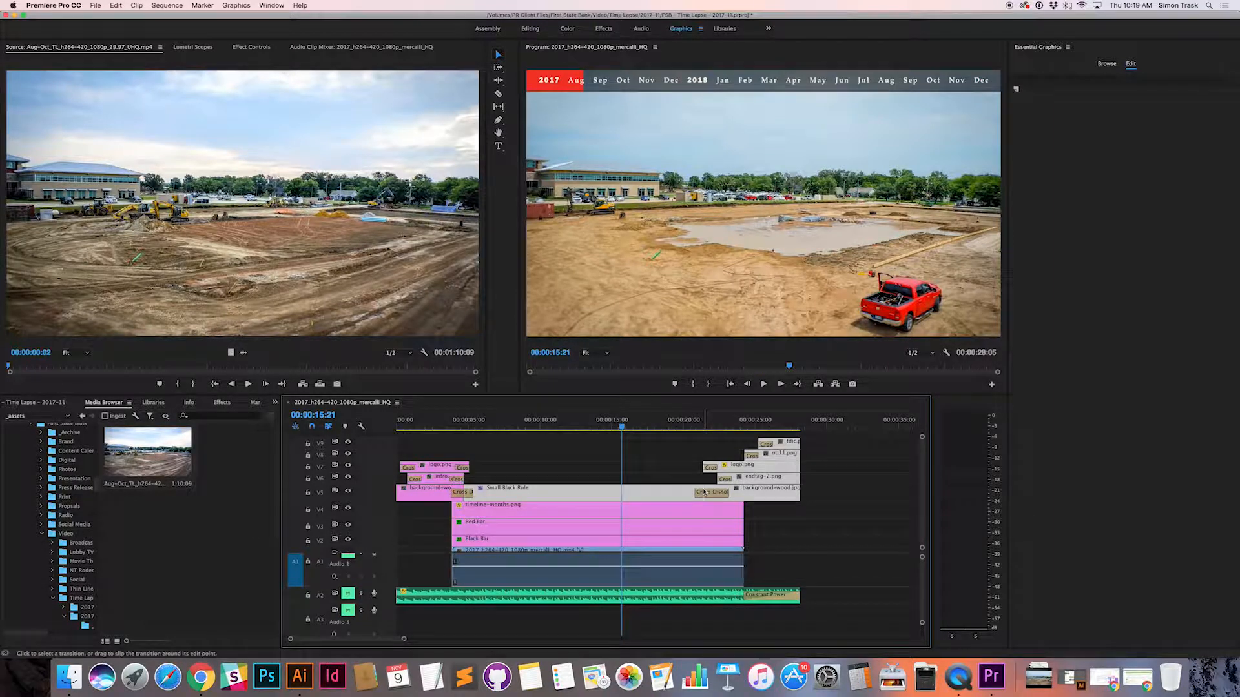
# Step: Try to trim the cut between the Small Black Rule clip and the end tag's wood background later, and undo each change
pyautogui.click(703, 486)
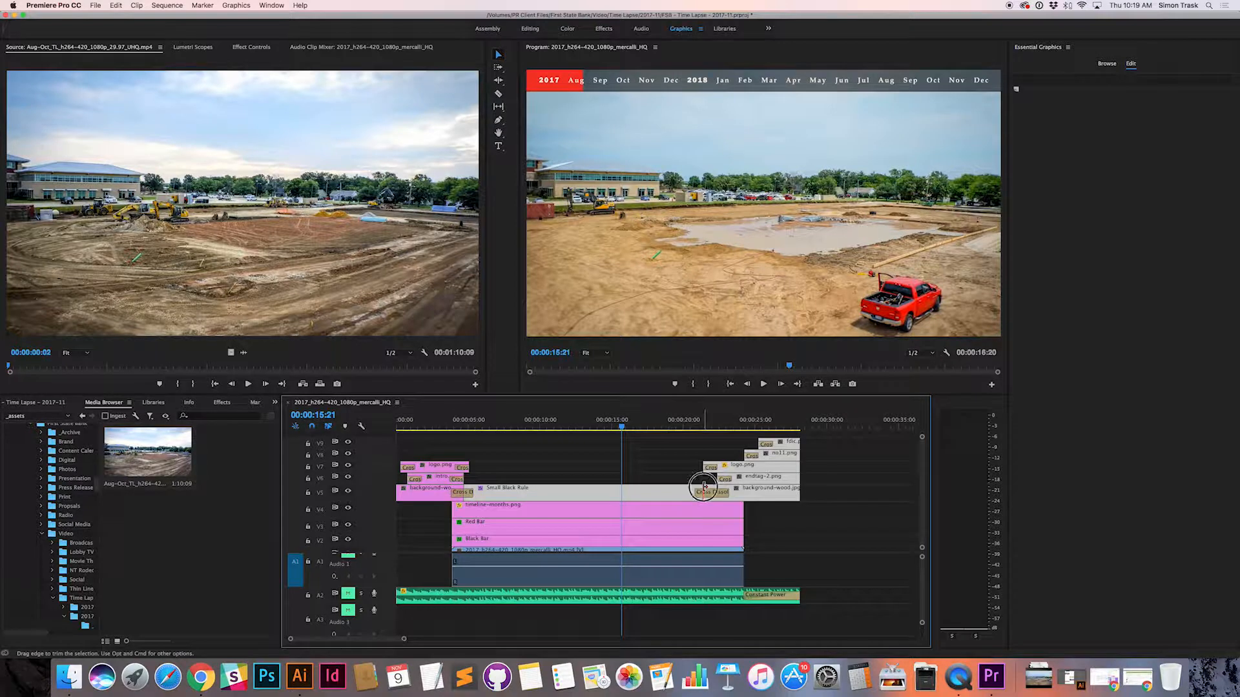
pyautogui.click(702, 486)
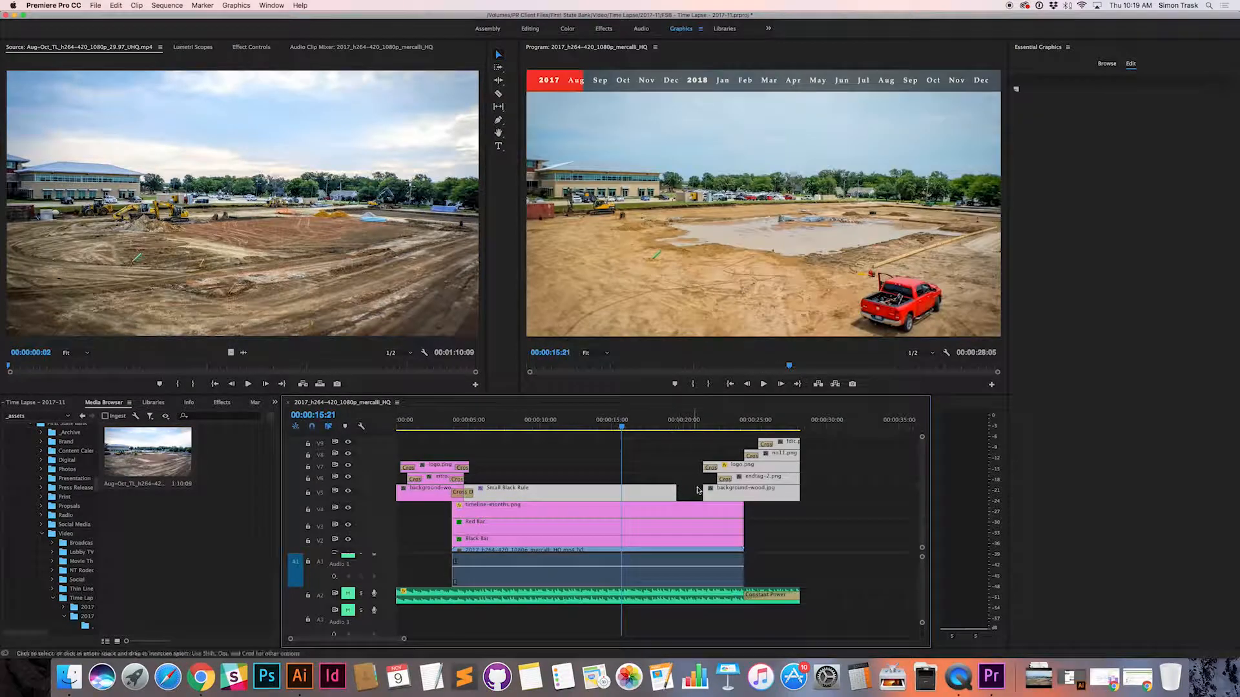
pyautogui.click(704, 514)
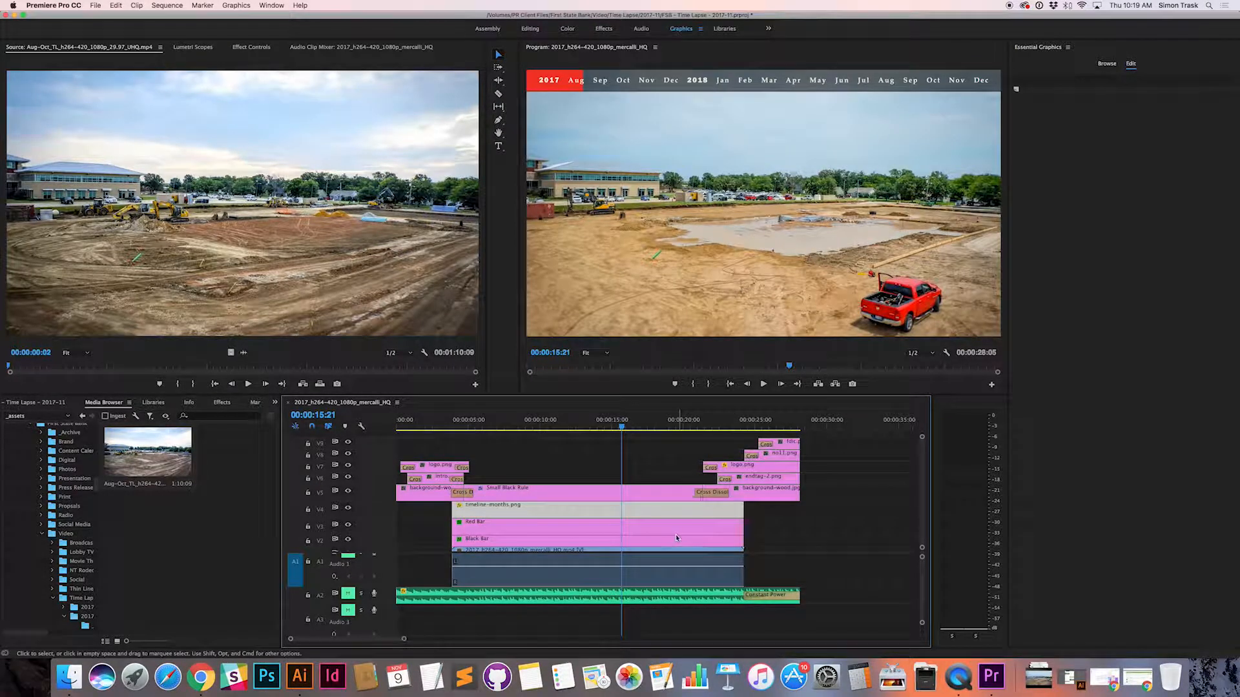
pyautogui.rightClick(597, 423)
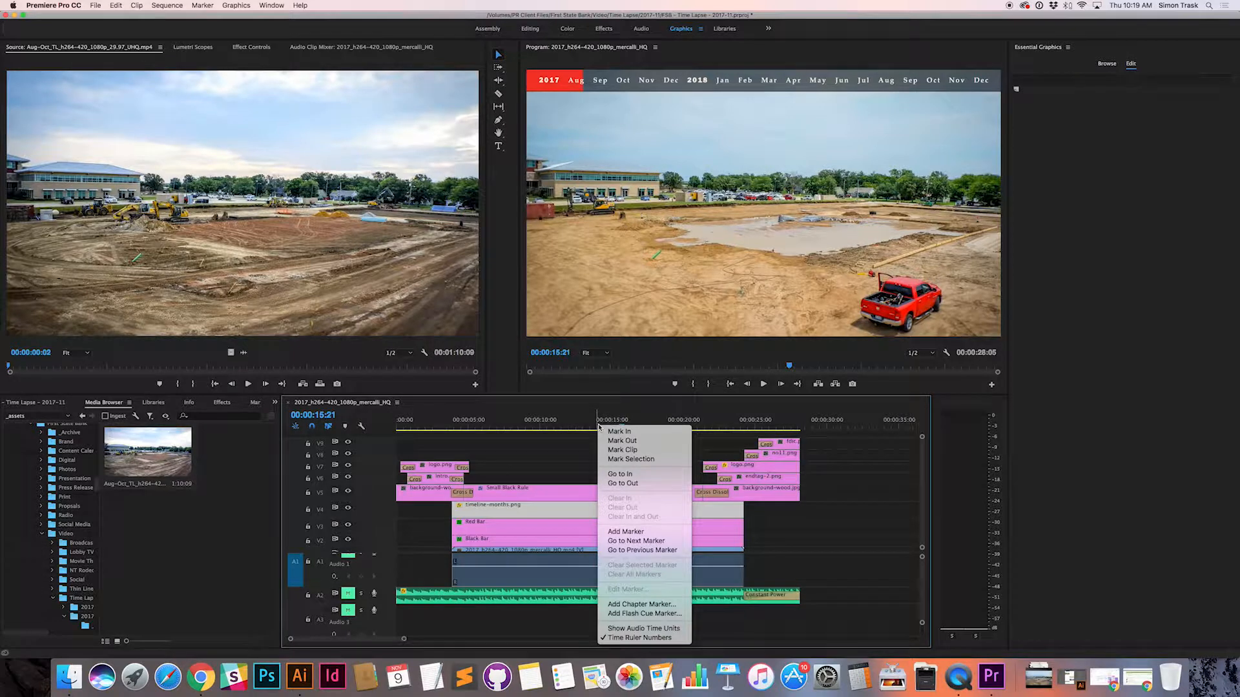
pyautogui.click(740, 503)
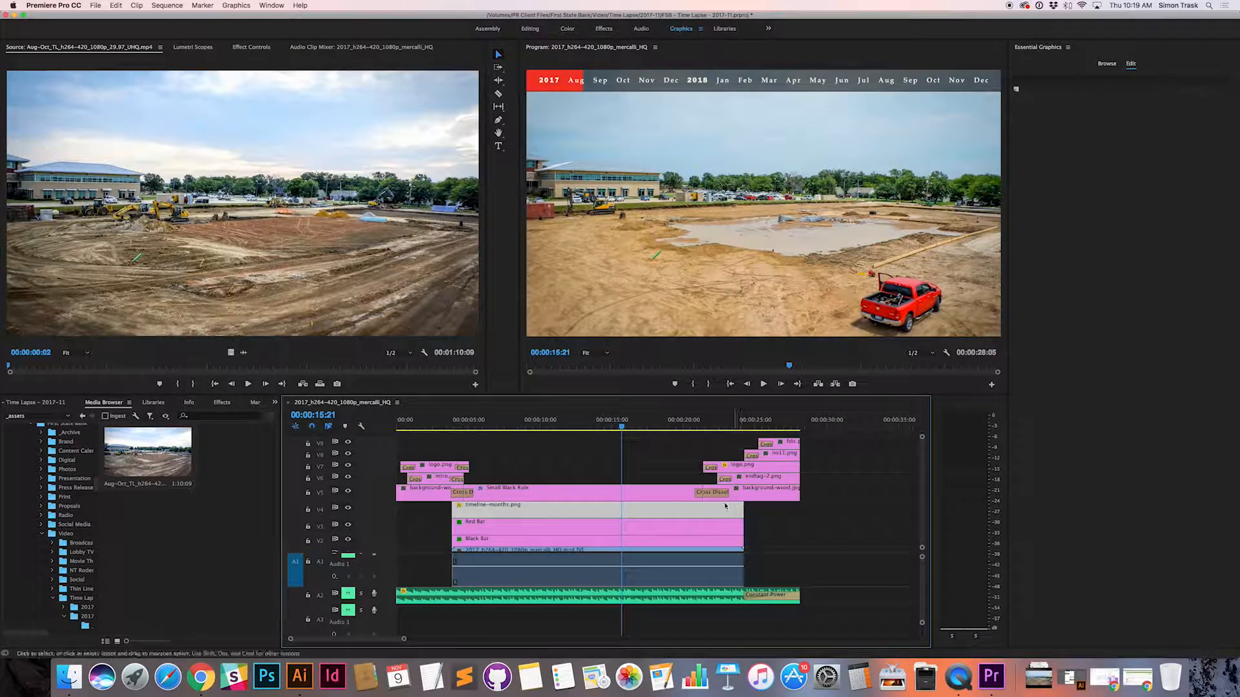
pyautogui.click(677, 496)
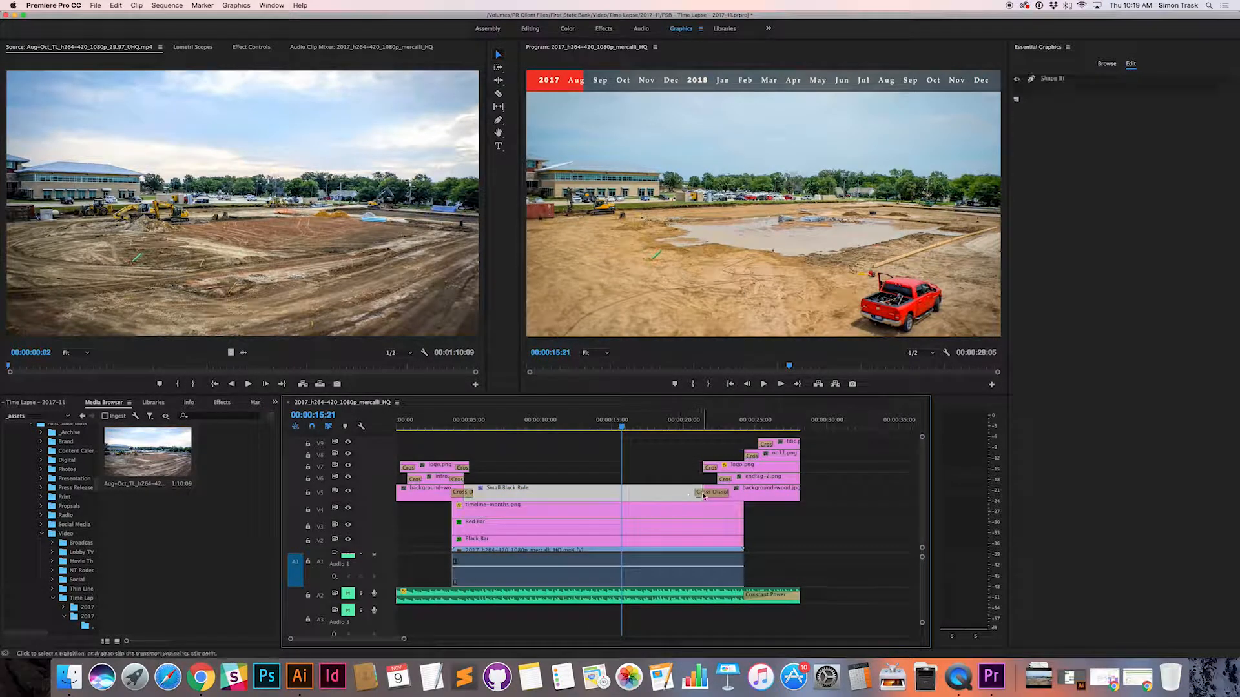
pyautogui.moveTo(706, 497); pyautogui.dragTo(746, 498)
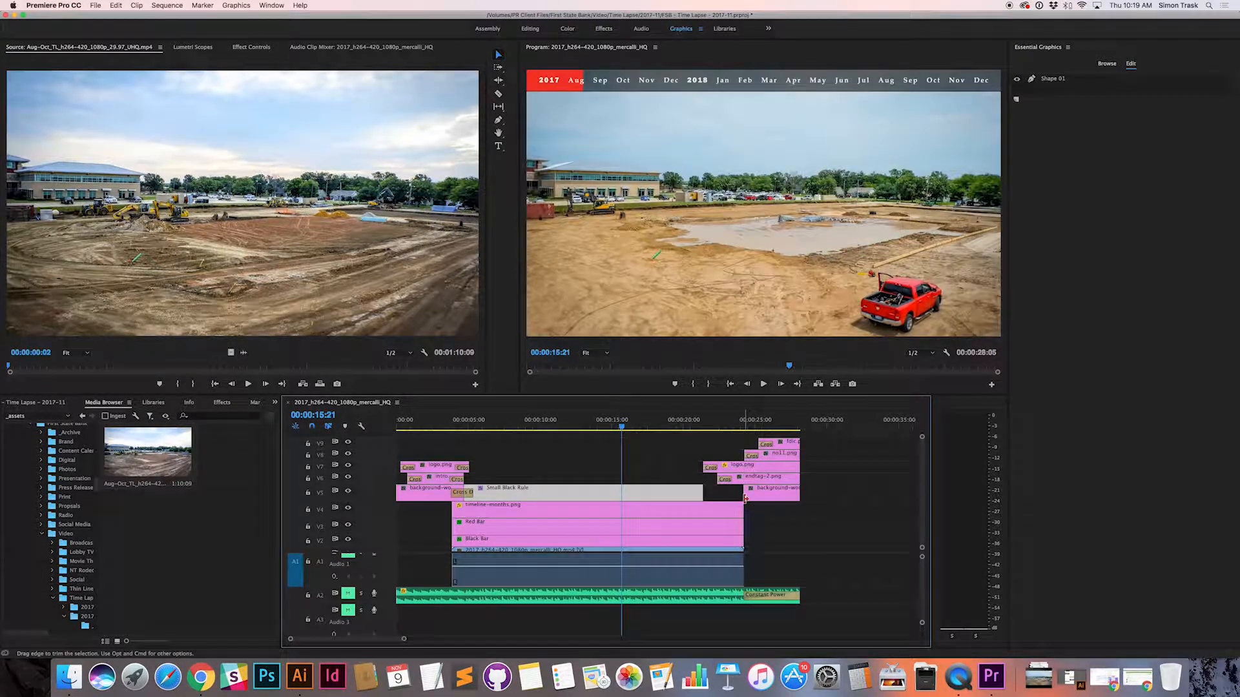
pyautogui.press('super+z')
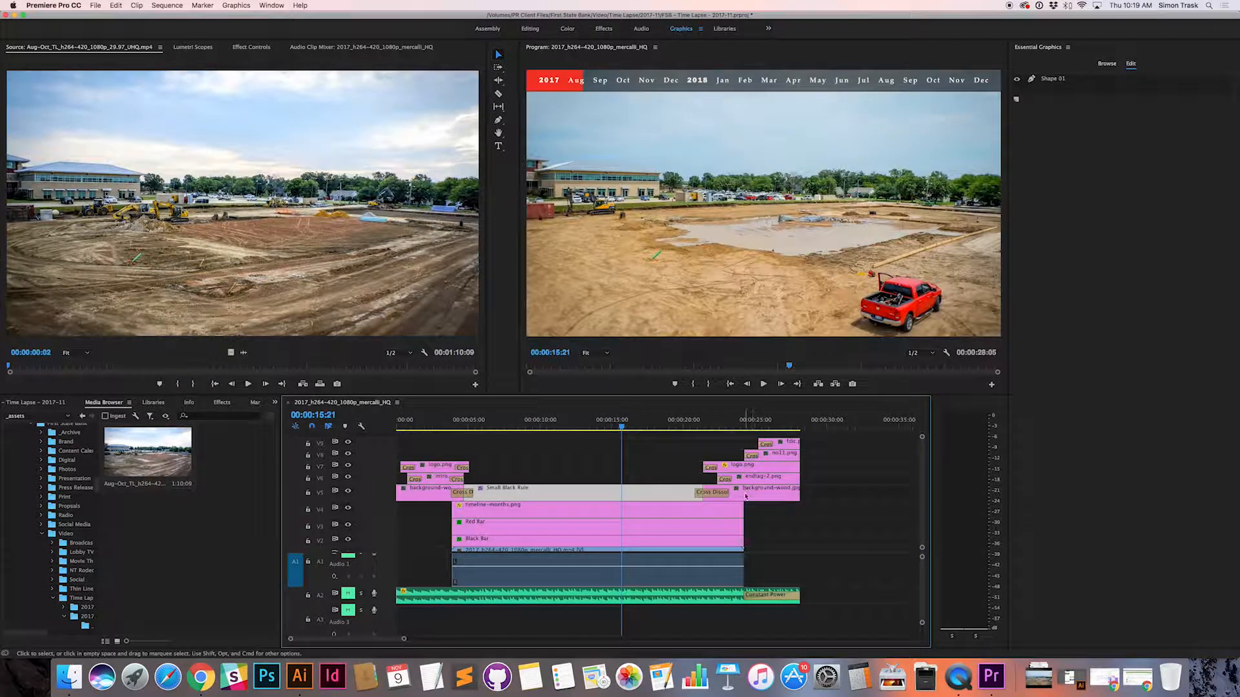
# Step: Play the sequence from about 00:00:20 to review the dissolve from the time lapse into the end tag's wood background
pyautogui.click(739, 497)
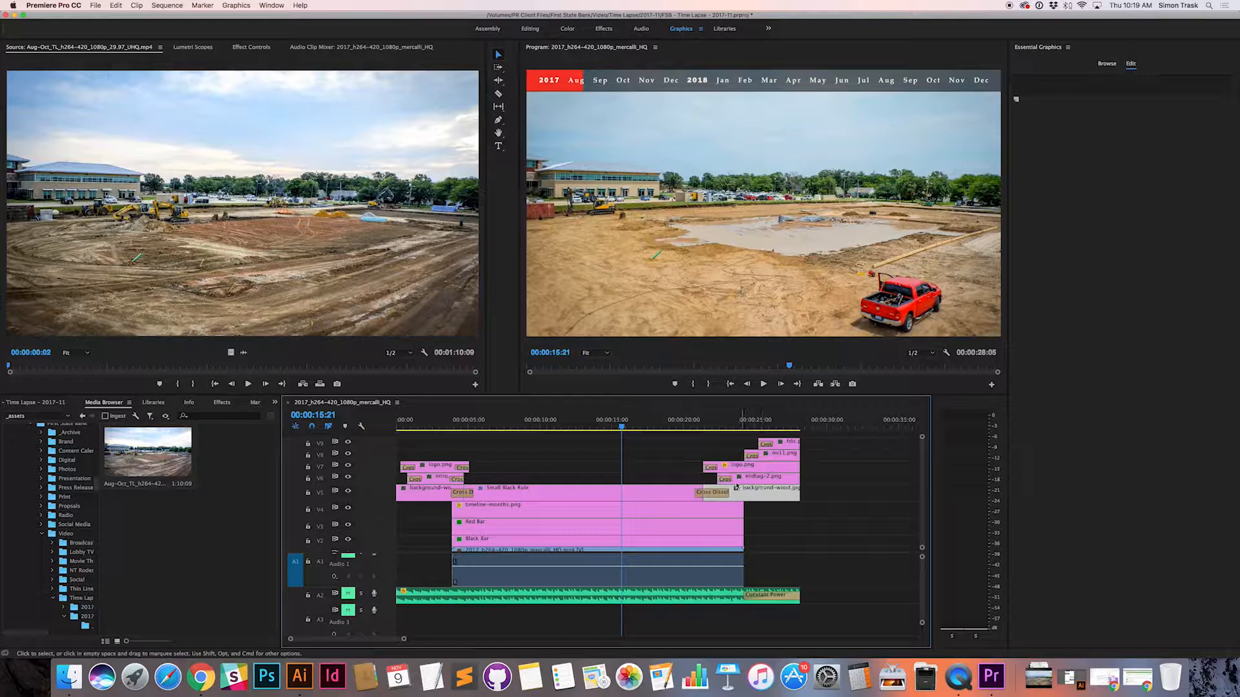
pyautogui.click(686, 426)
pyautogui.press('space')
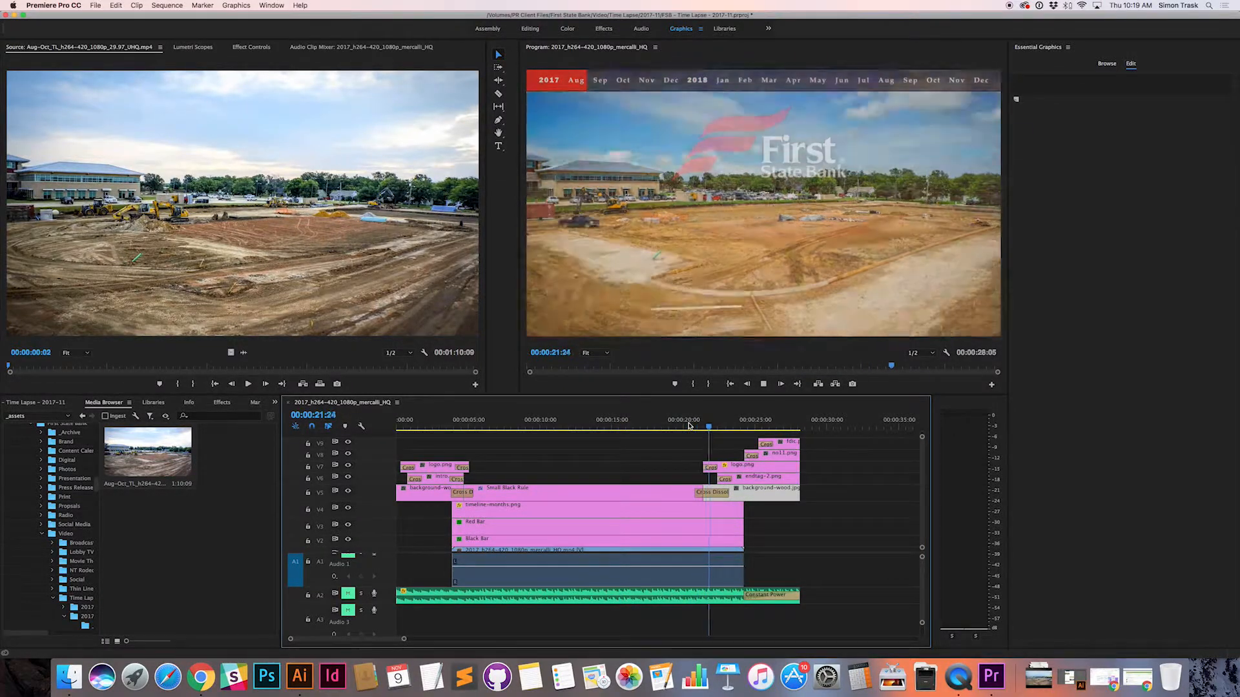
pyautogui.press('space')
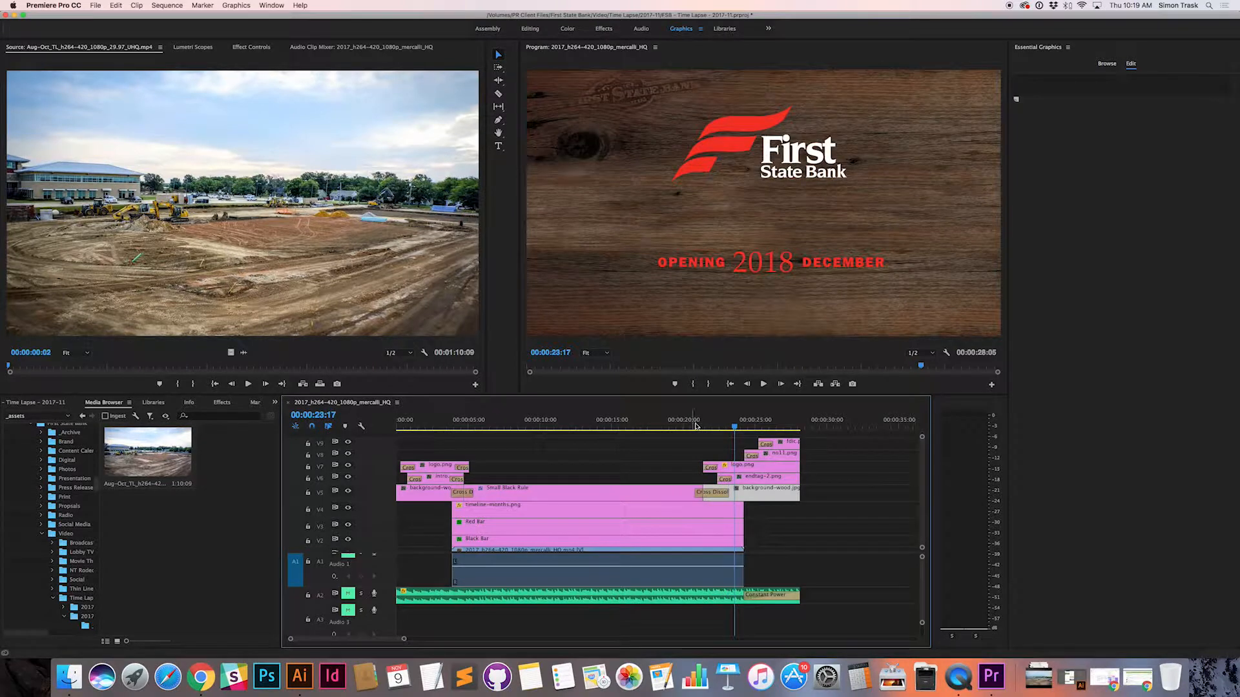
pyautogui.click(826, 492)
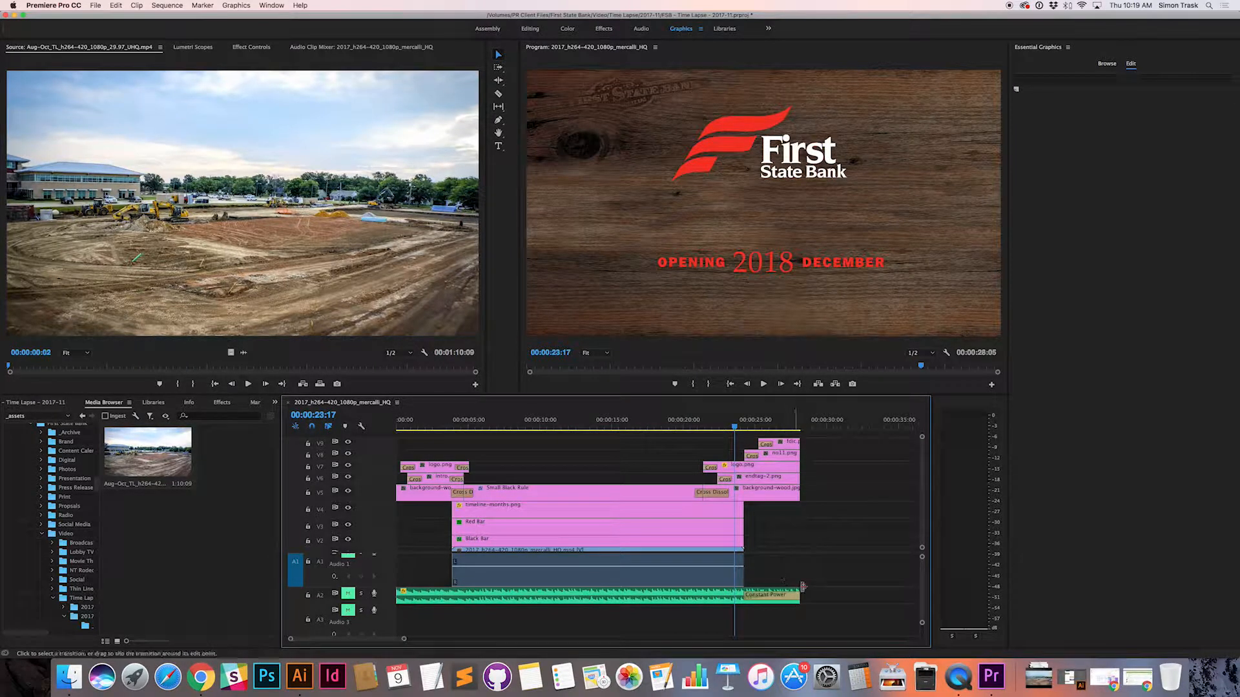
# Step: Try to place the Aug-Oct time lapse footage from the media browser over and after the existing time lapse clip on V1
pyautogui.scroll(-1, 773, 537)
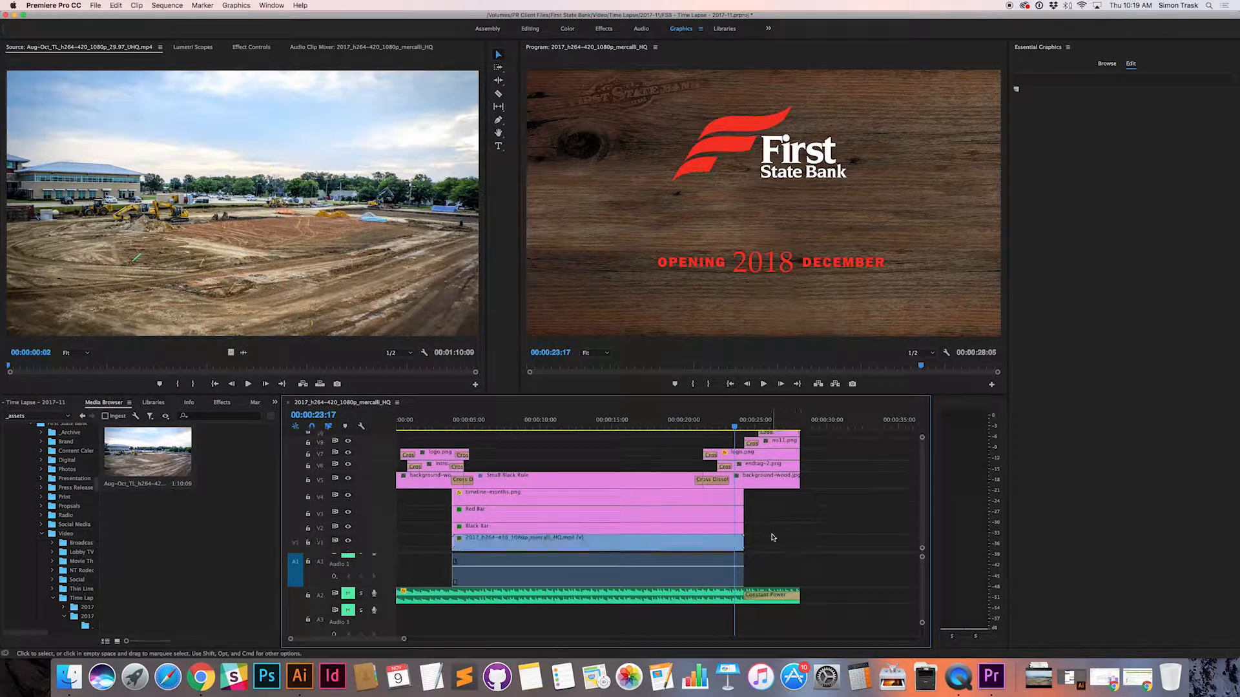
pyautogui.click(465, 537)
pyautogui.scroll(1, 484, 544)
pyautogui.rightClick(487, 545)
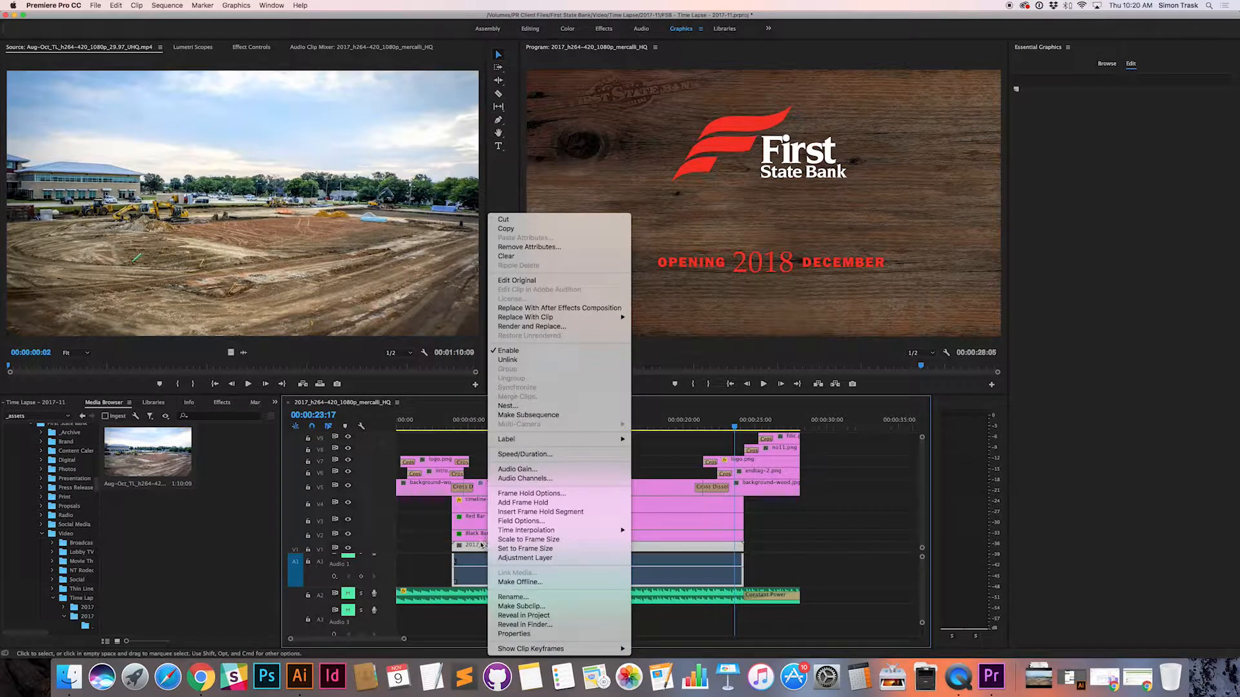
pyautogui.click(479, 546)
pyautogui.moveTo(164, 468); pyautogui.dragTo(487, 547)
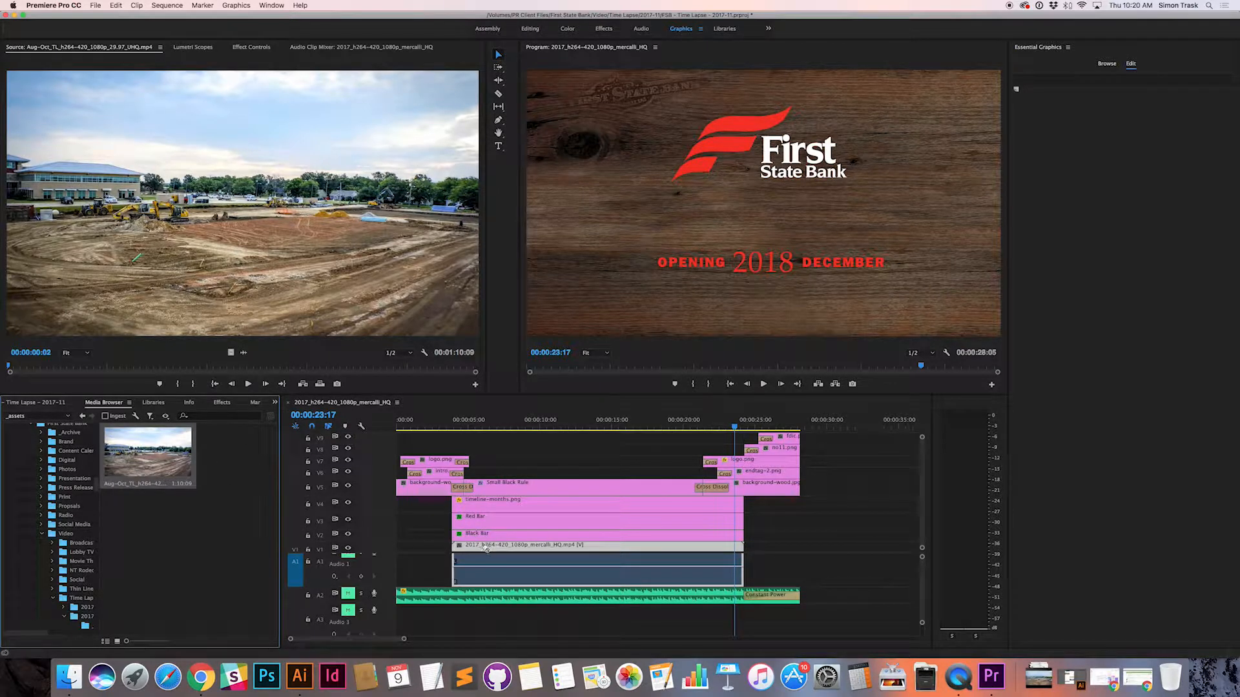
pyautogui.scroll(-1, 487, 548)
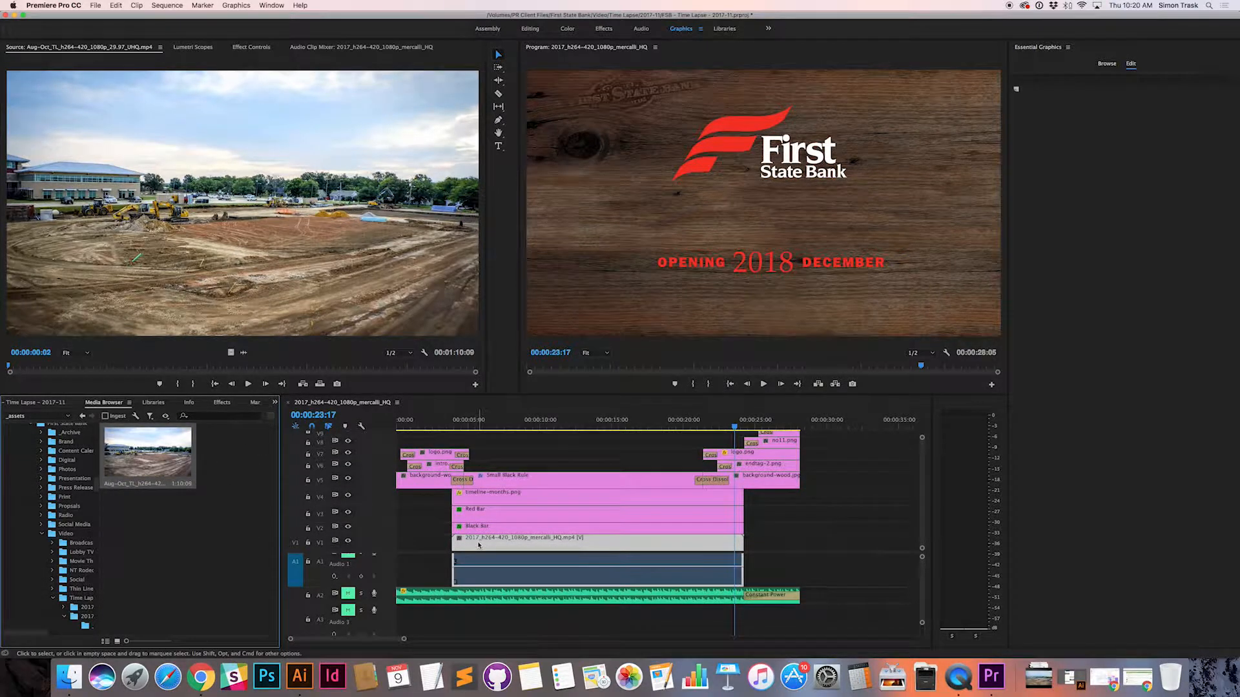
pyautogui.moveTo(188, 466); pyautogui.dragTo(759, 545)
# Step: Import the Aug-Oct time lapse clip from the media browser and show the project's items
pyautogui.click(166, 479)
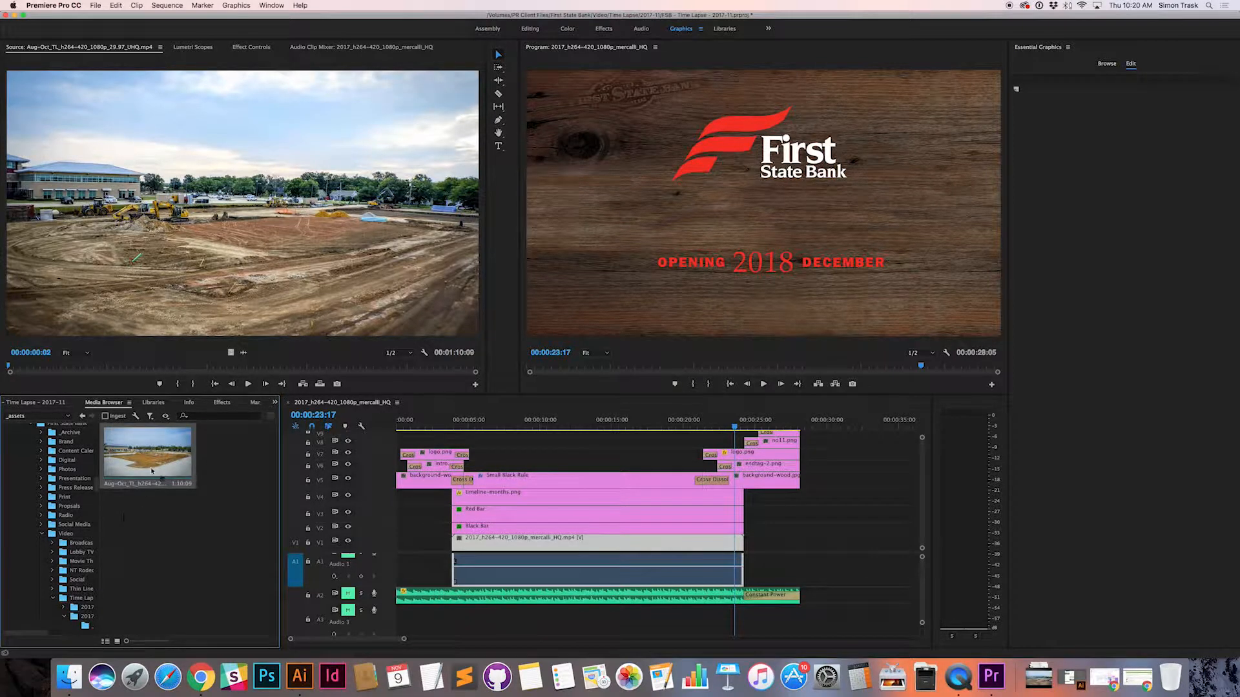
pyautogui.rightClick(152, 470)
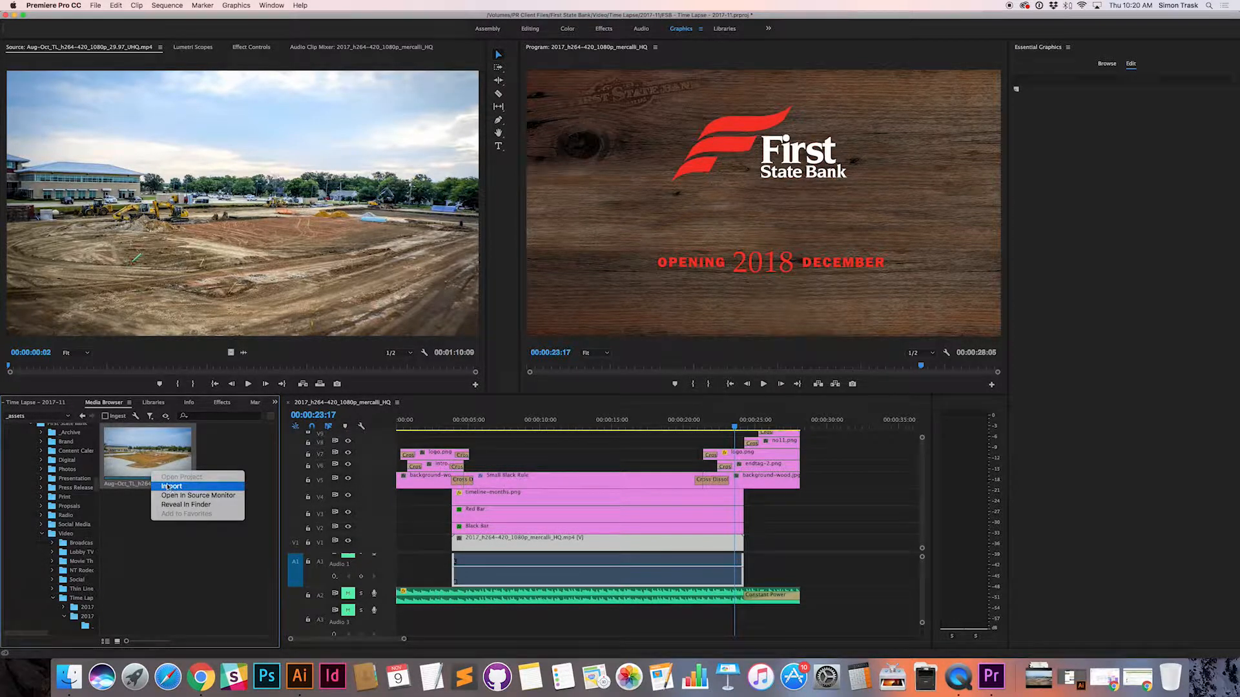
pyautogui.click(171, 487)
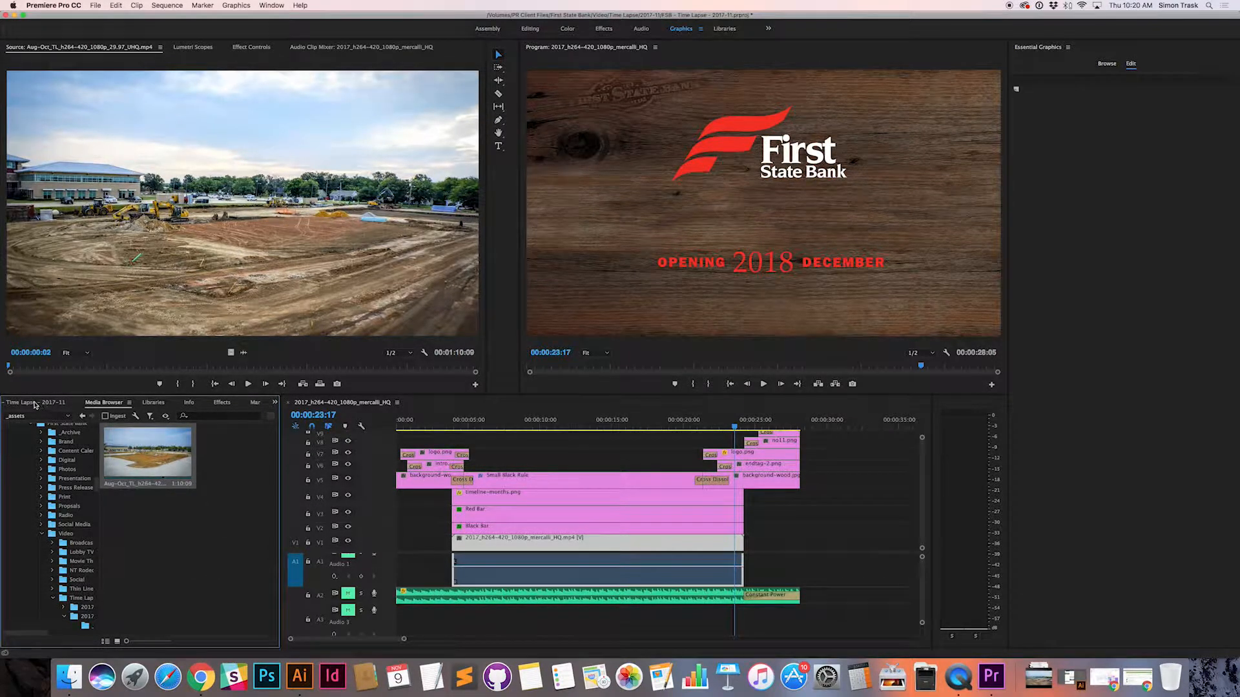
pyautogui.click(158, 403)
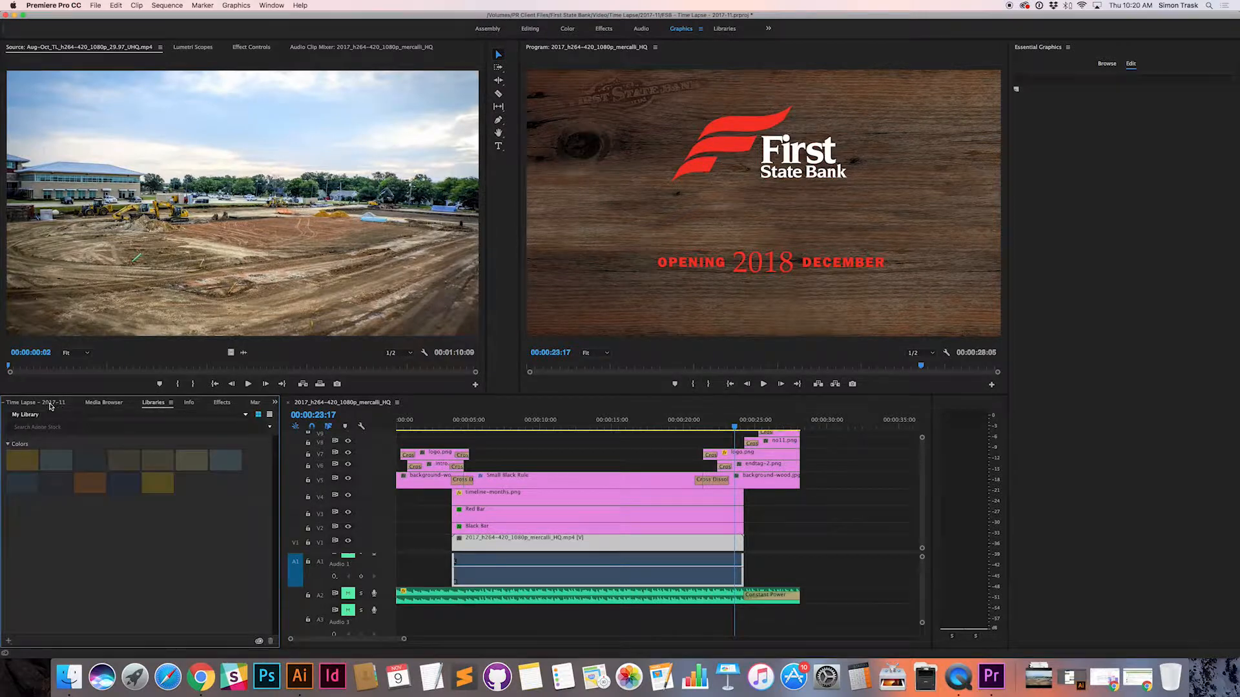
pyautogui.click(36, 402)
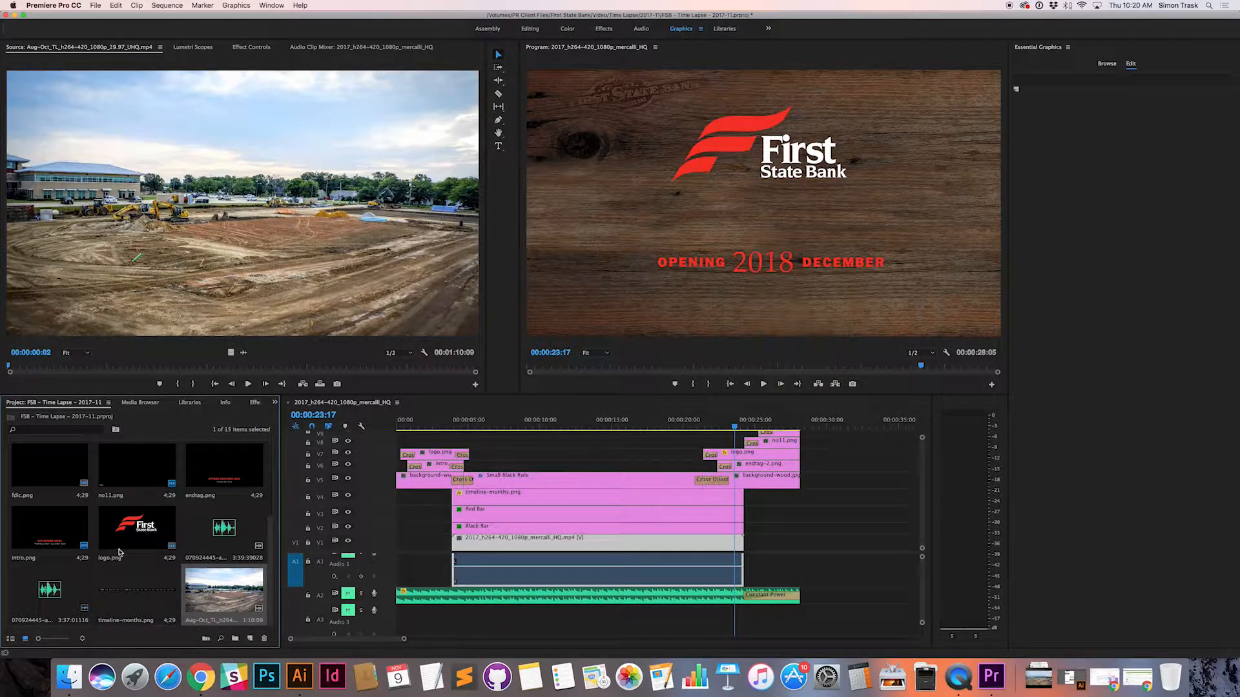
# Step: Try to place the imported Aug-Oct clip from the project directly after the middle graphics in the sequence
pyautogui.click(229, 597)
pyautogui.moveTo(229, 598); pyautogui.dragTo(751, 516)
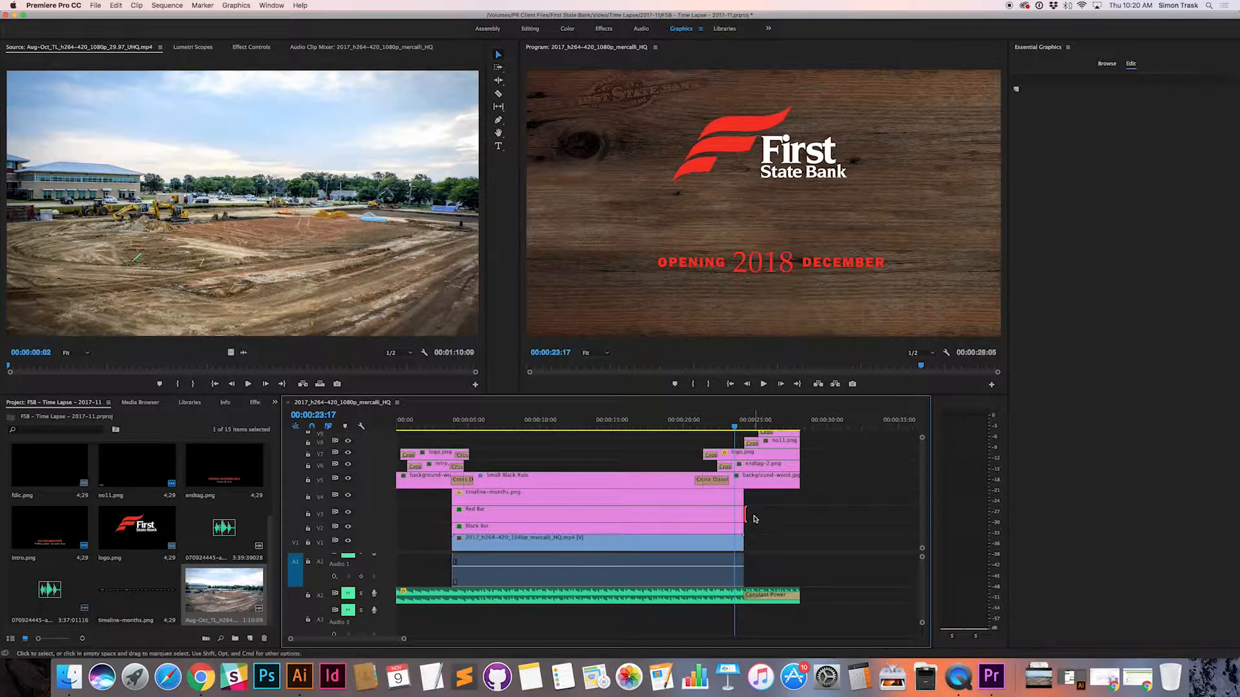
pyautogui.click(380, 568)
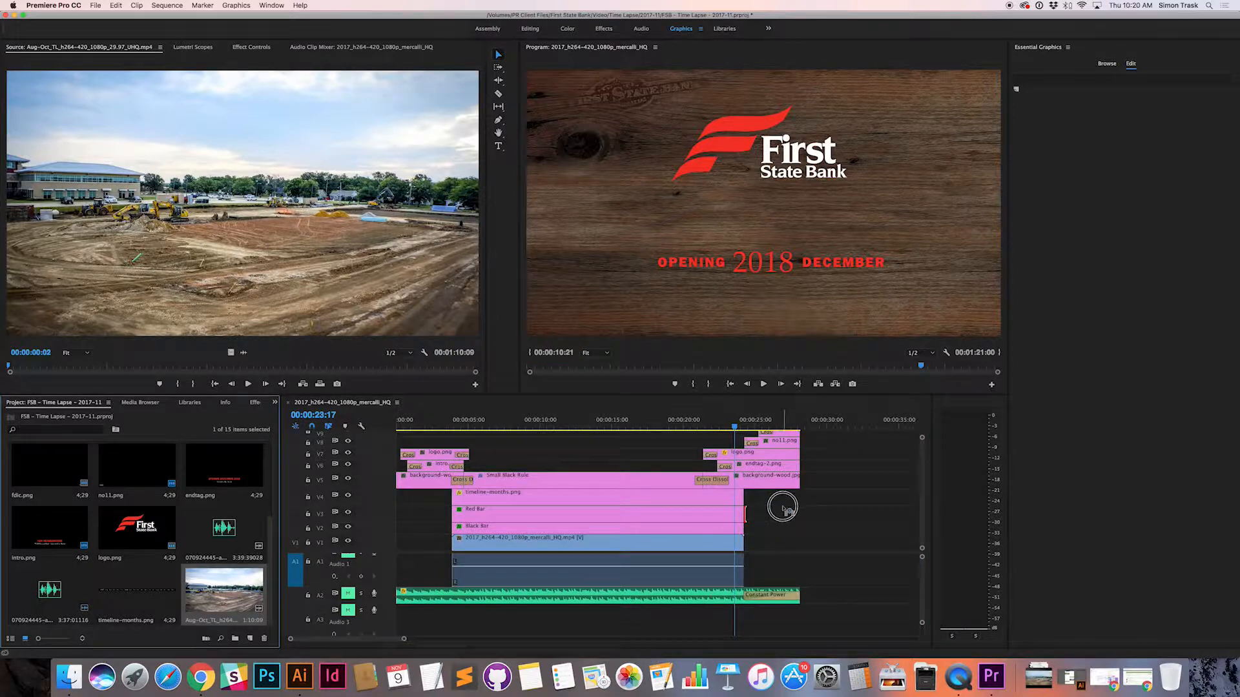
# Step: Insert the Aug-Oct clip at 00:00:23:17, check the split it makes across the tracks, and undo the insertion
pyautogui.click(235, 589)
pyautogui.rightClick(235, 590)
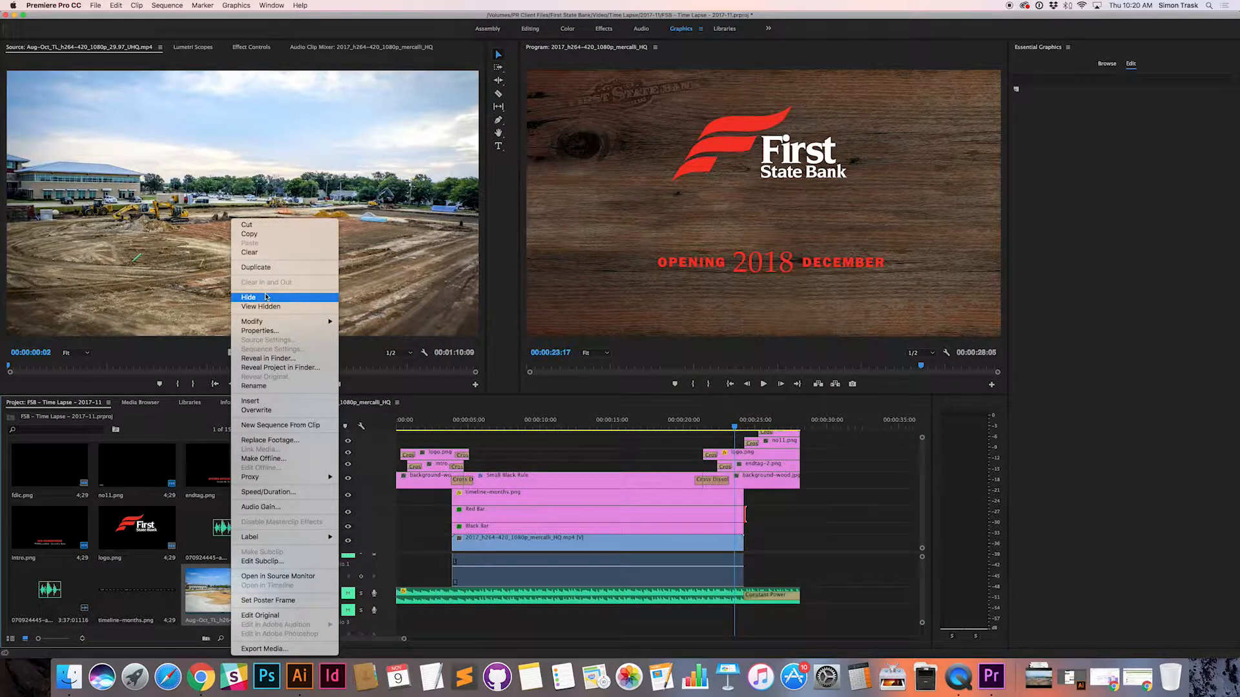
pyautogui.moveTo(264, 321)
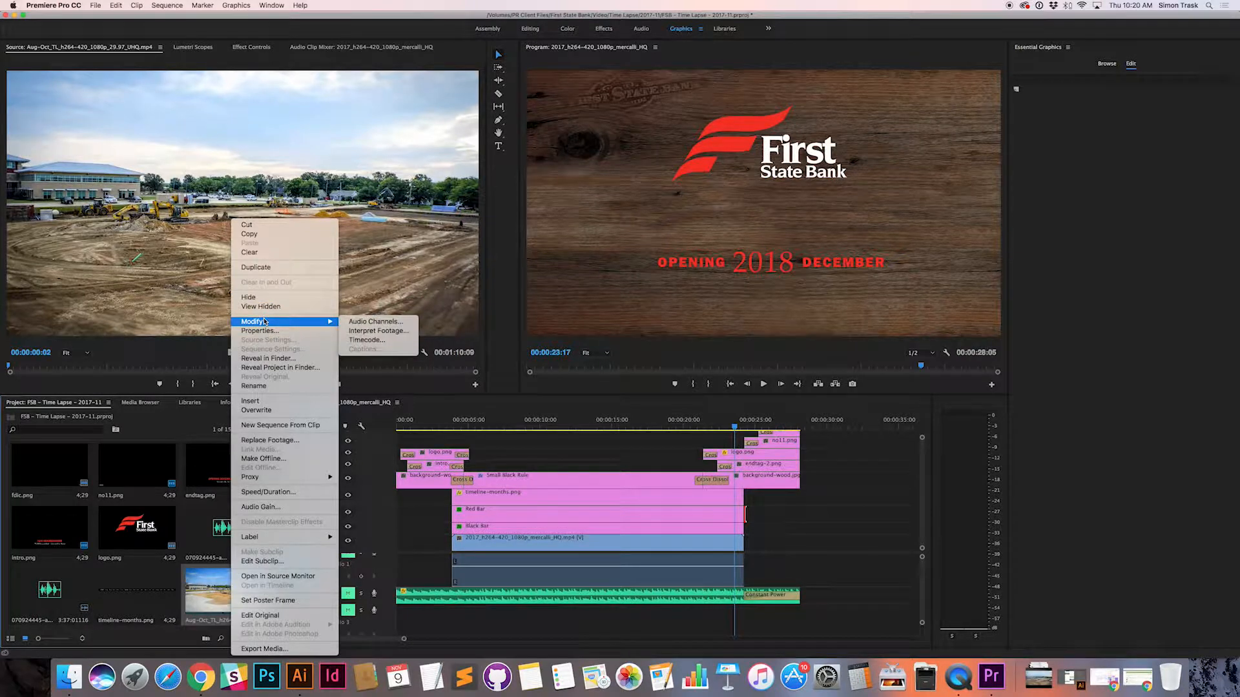
pyautogui.click(255, 401)
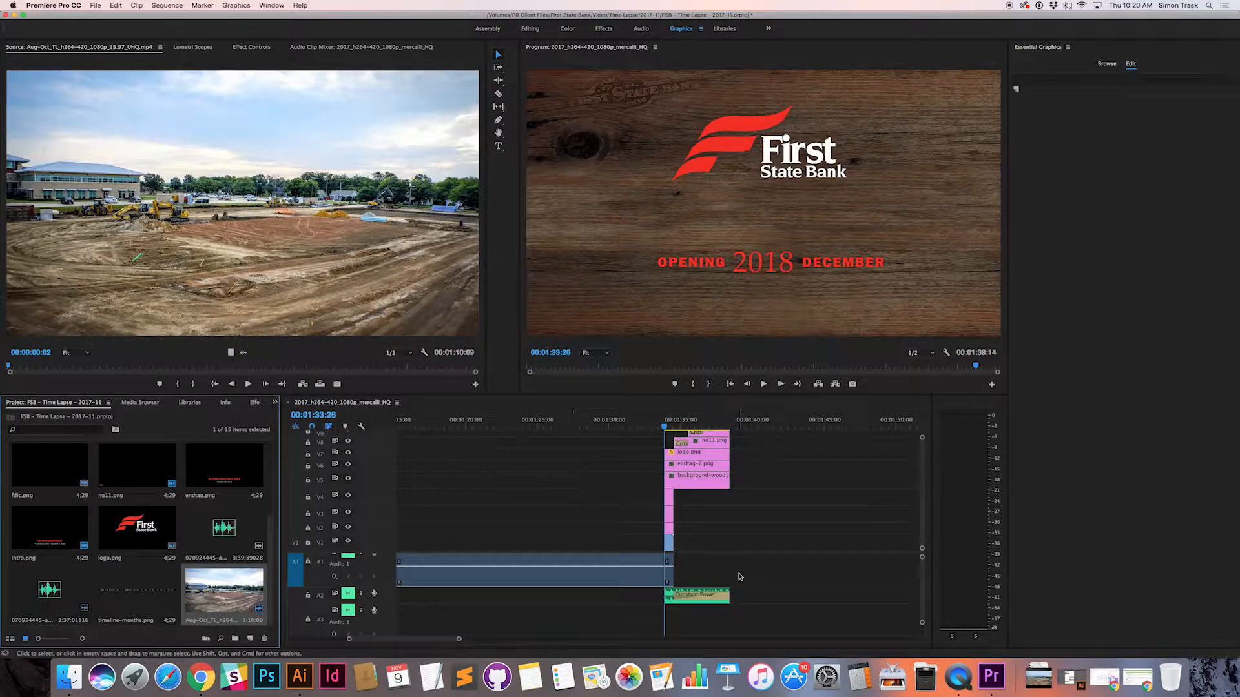
pyautogui.hscroll(-10, 740, 577)
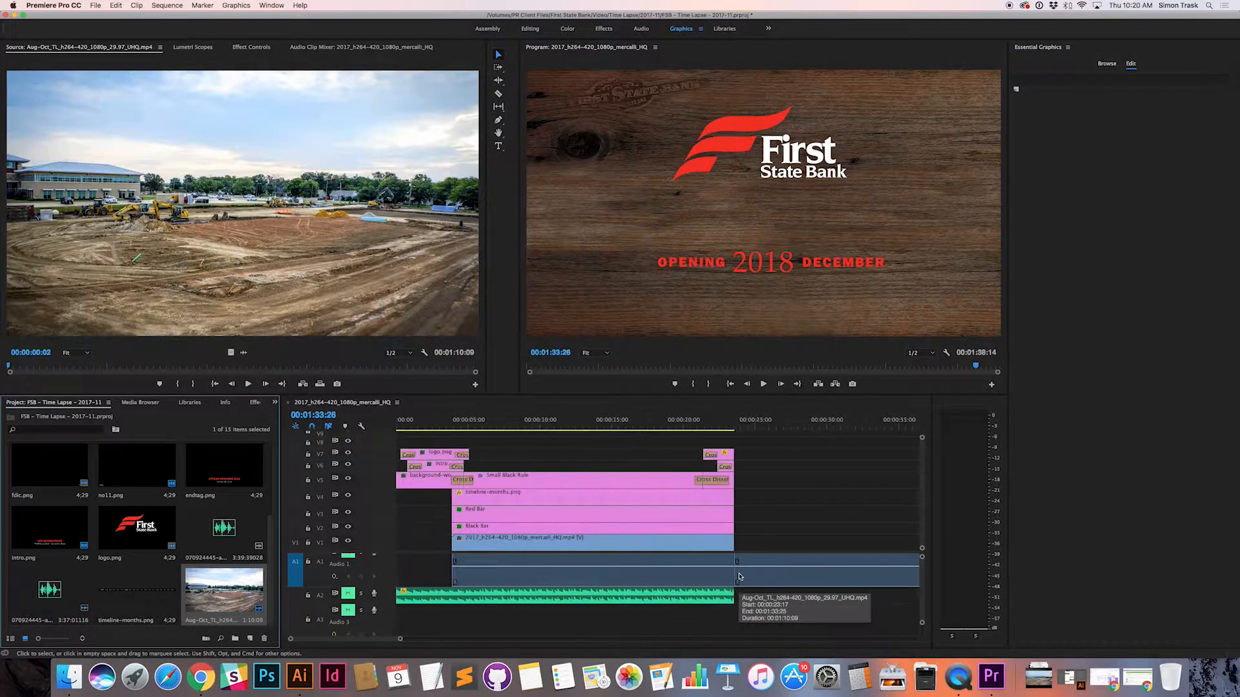
pyautogui.hscroll(3, 740, 577)
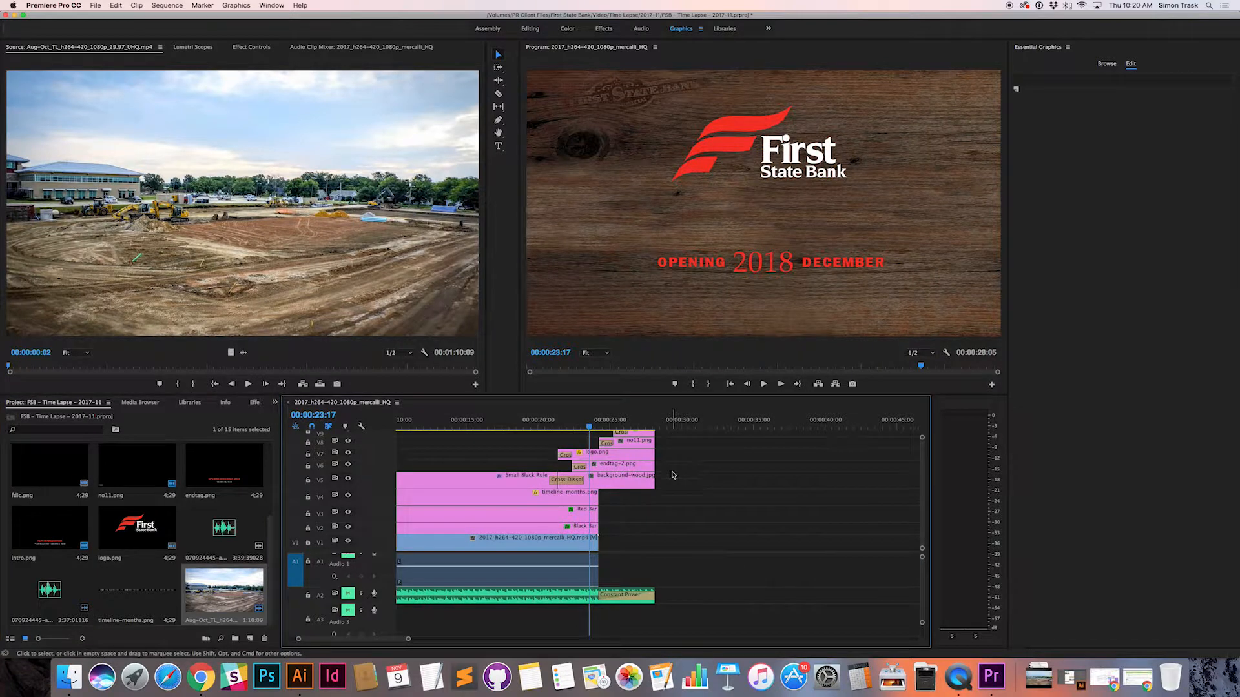
# Step: Insert the Aug-Oct clip past the end tag at 00:00:29:18 and inspect its placement on the tracks
pyautogui.click(675, 426)
pyautogui.rightClick(234, 602)
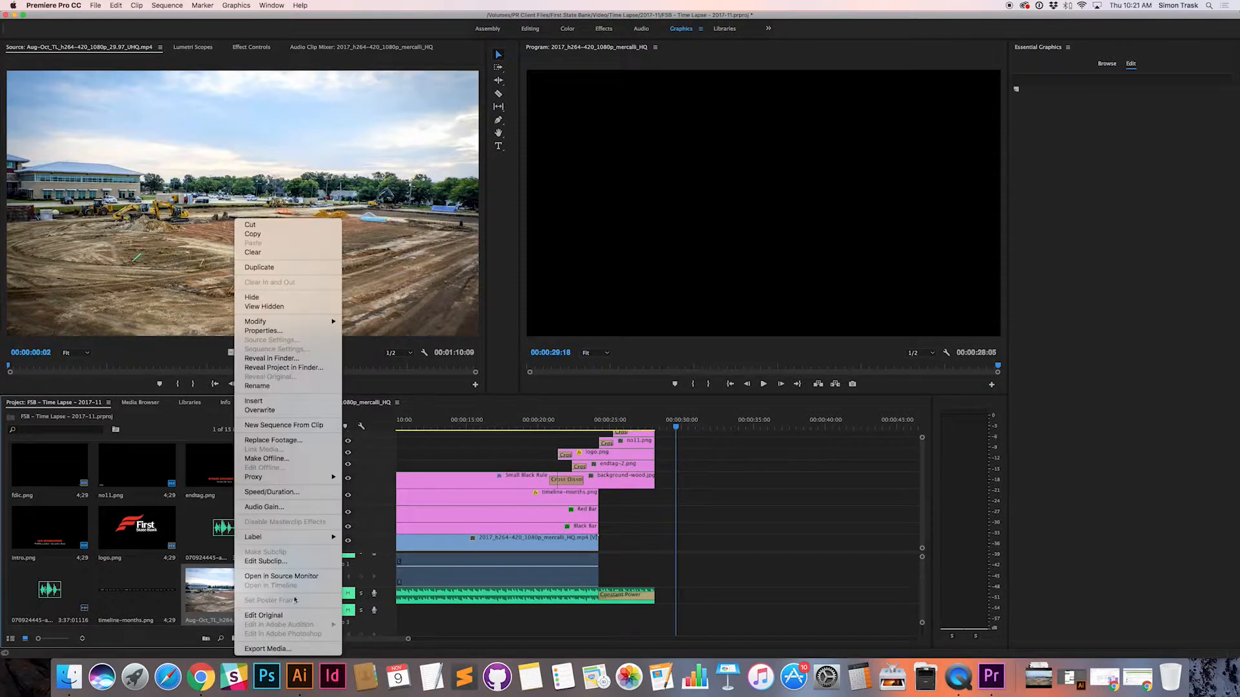
pyautogui.click(271, 400)
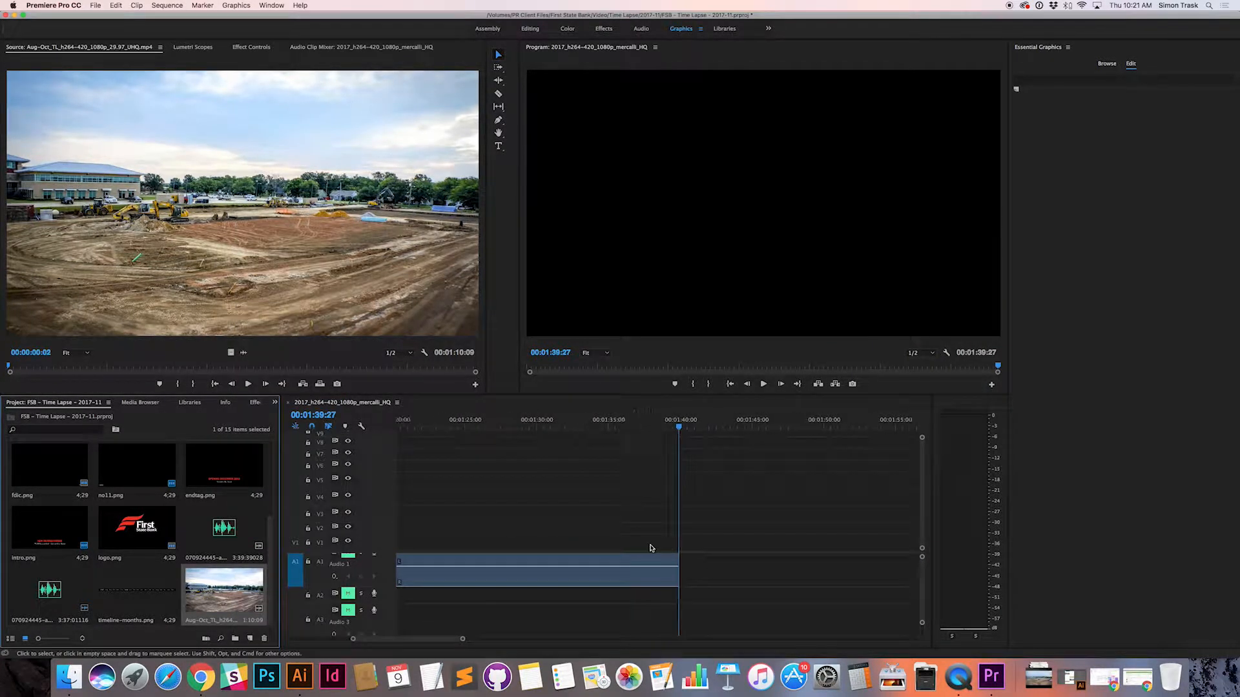
pyautogui.hscroll(-15, 652, 543)
pyautogui.hscroll(5, 651, 548)
# Step: Try to move the inserted Aug-Oct audio up to the video tracks, and remove it from the sequence
pyautogui.click(519, 422)
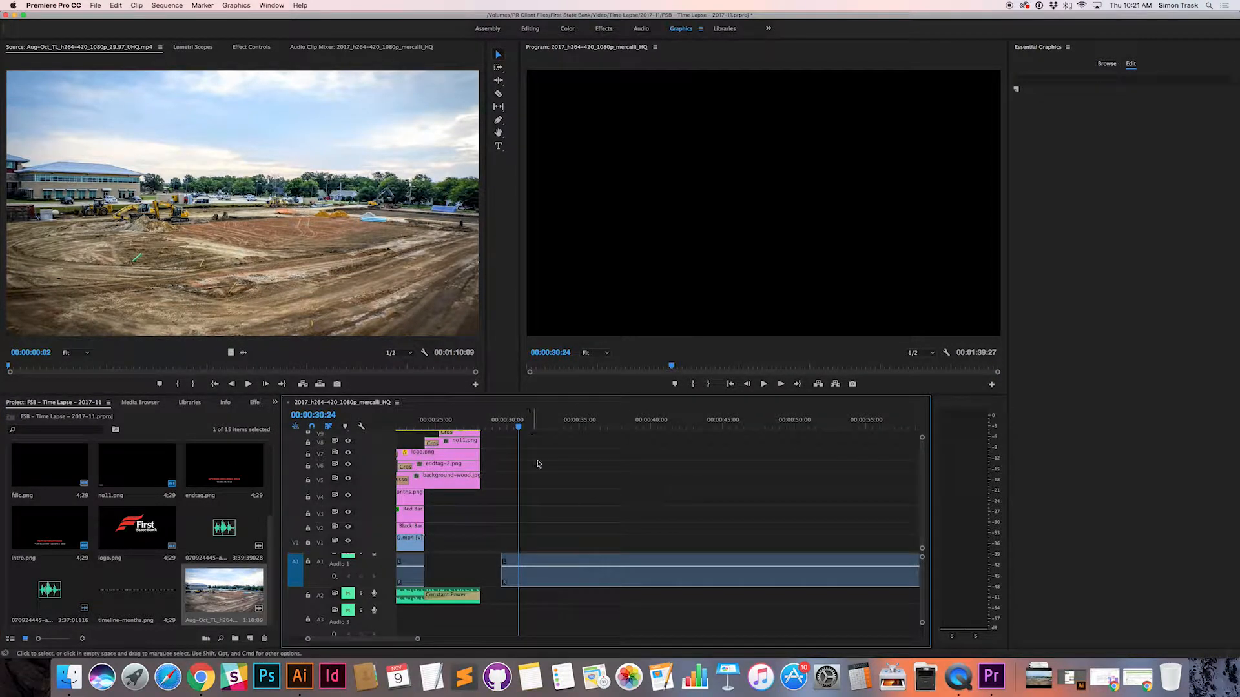
pyautogui.click(525, 564)
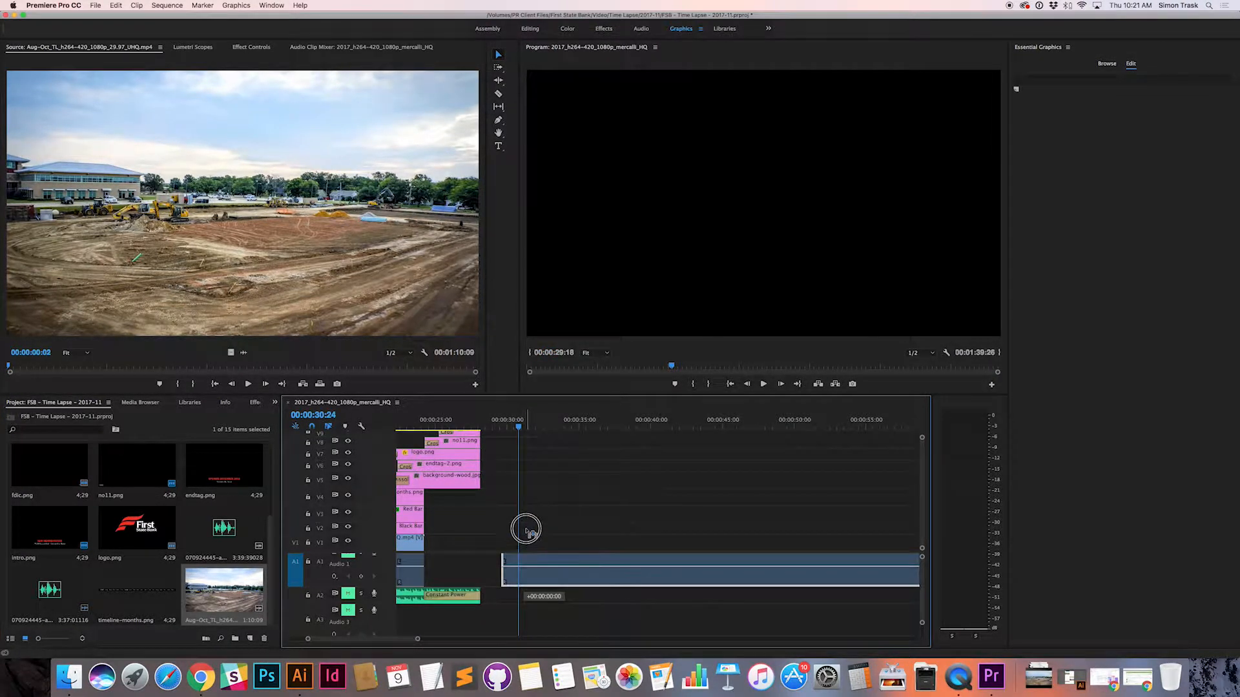
pyautogui.hscroll(-5, 549, 550)
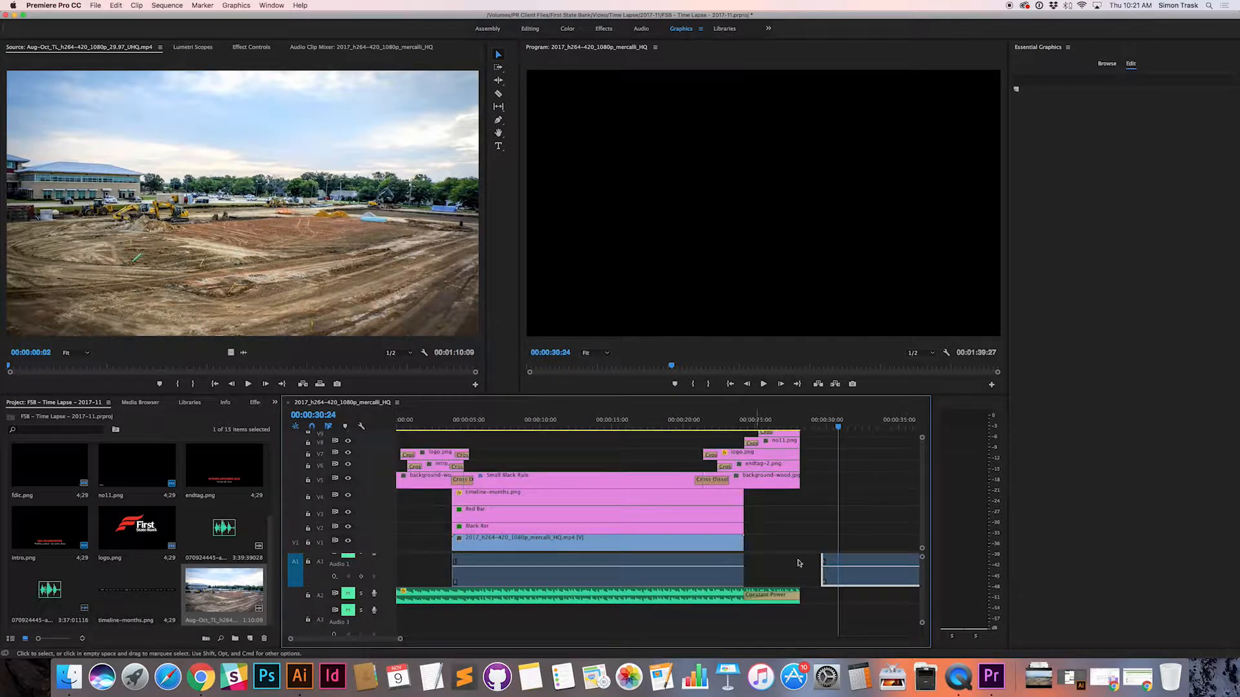
pyautogui.press('Delete')
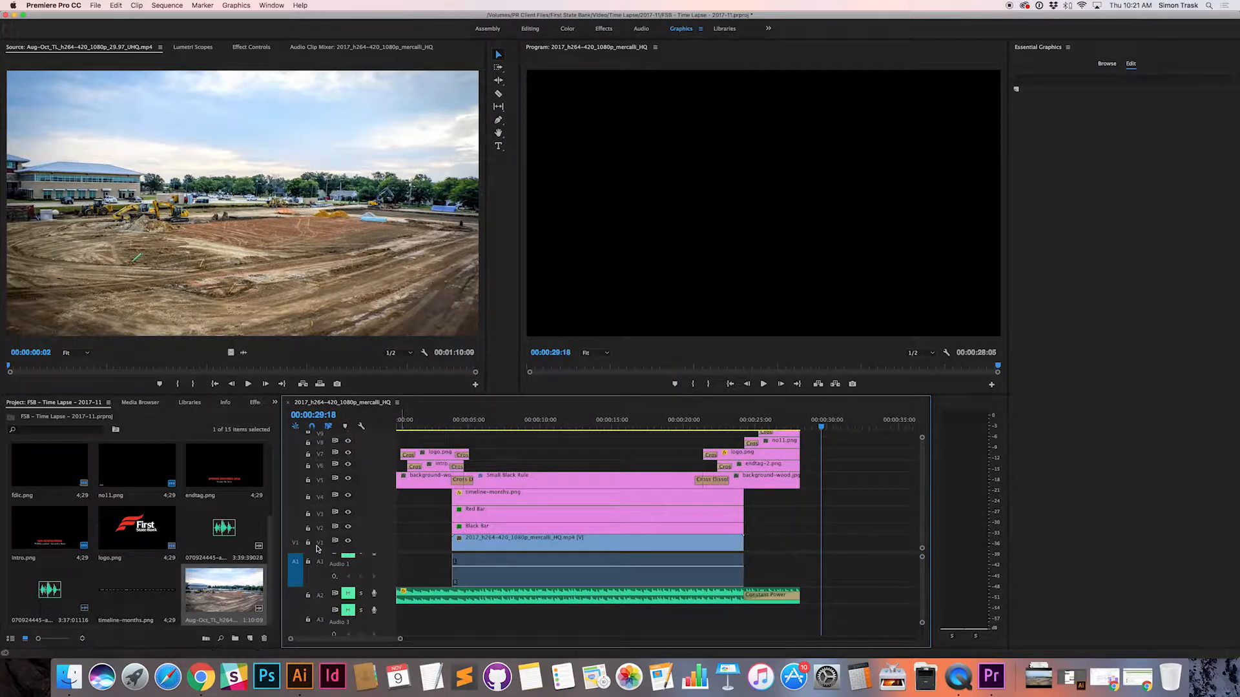
# Step: Patch the source video to track V1 and turn off the source audio patch on A1
pyautogui.click(295, 543)
pyautogui.click(290, 573)
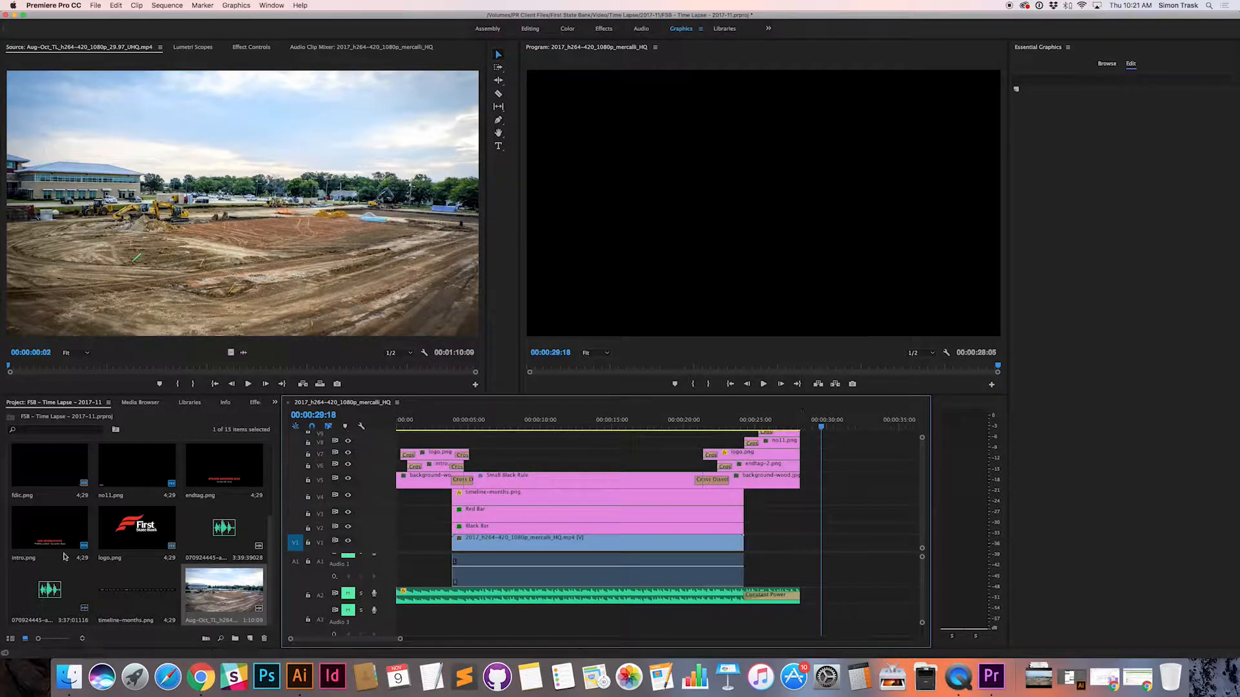
# Step: Insert the Aug-Oct clip as video only at 00:00:29:18, check its placement, and undo the insertion
pyautogui.rightClick(220, 589)
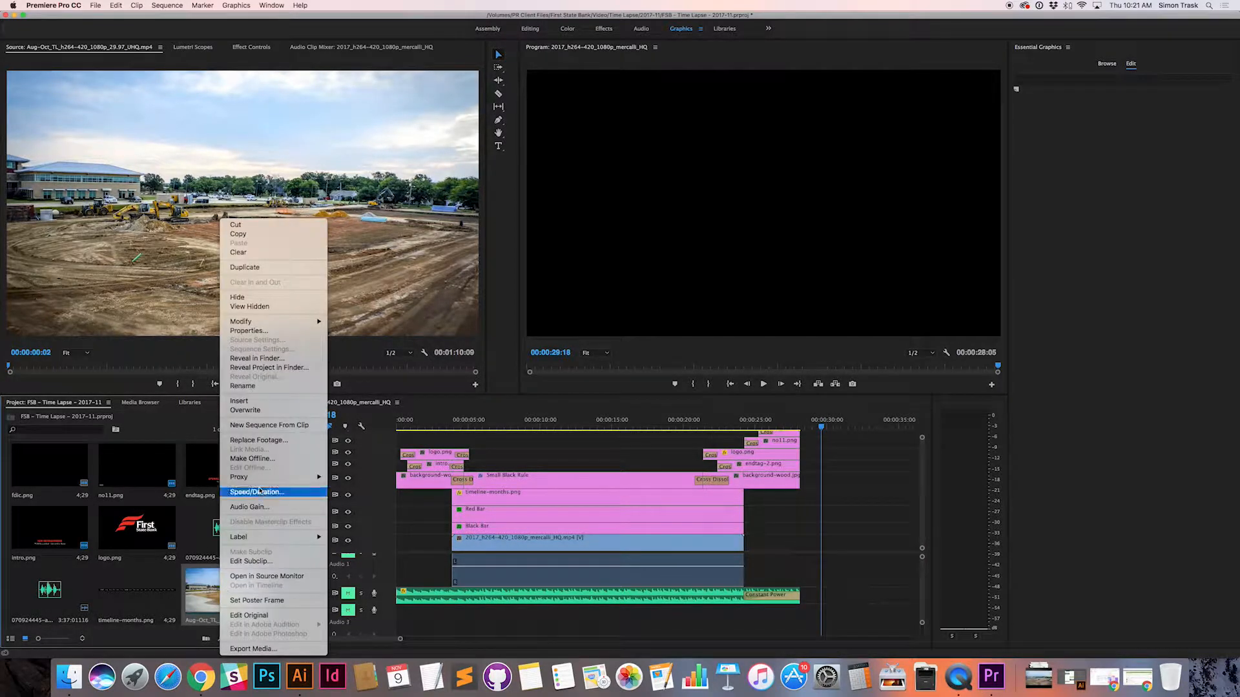
pyautogui.click(245, 402)
pyautogui.click(539, 422)
pyautogui.hscroll(-5, 542, 422)
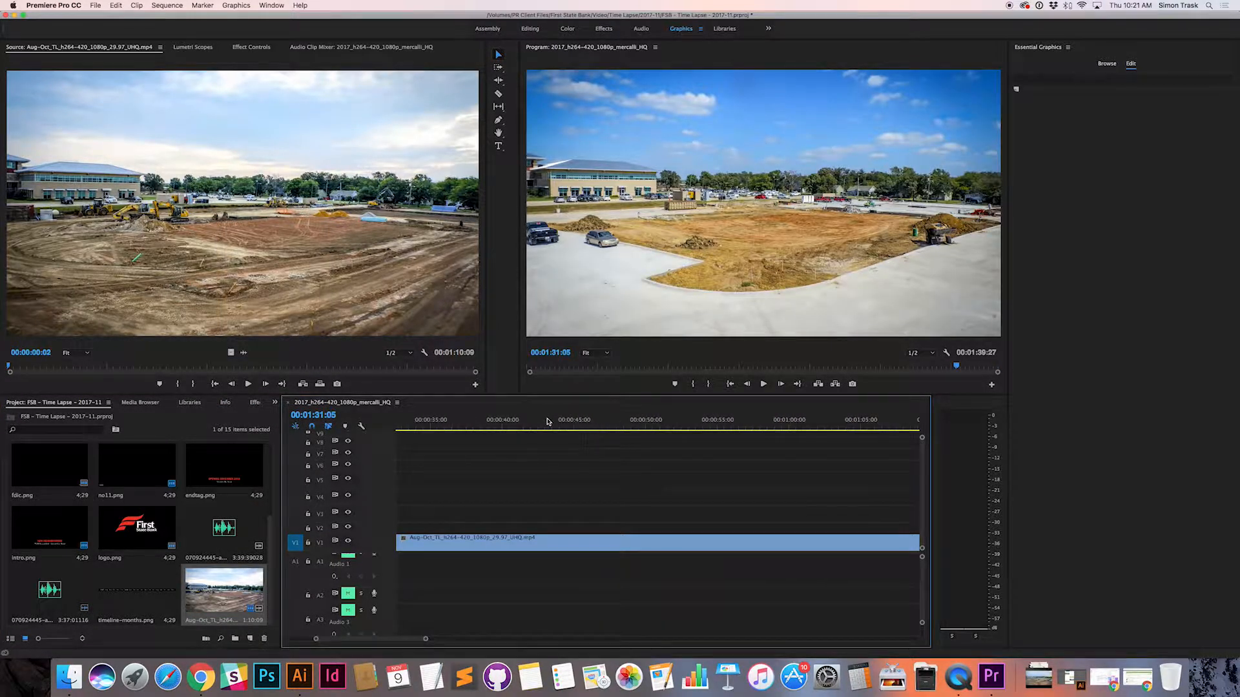
pyautogui.press('super+z')
pyautogui.hscroll(-5, 571, 456)
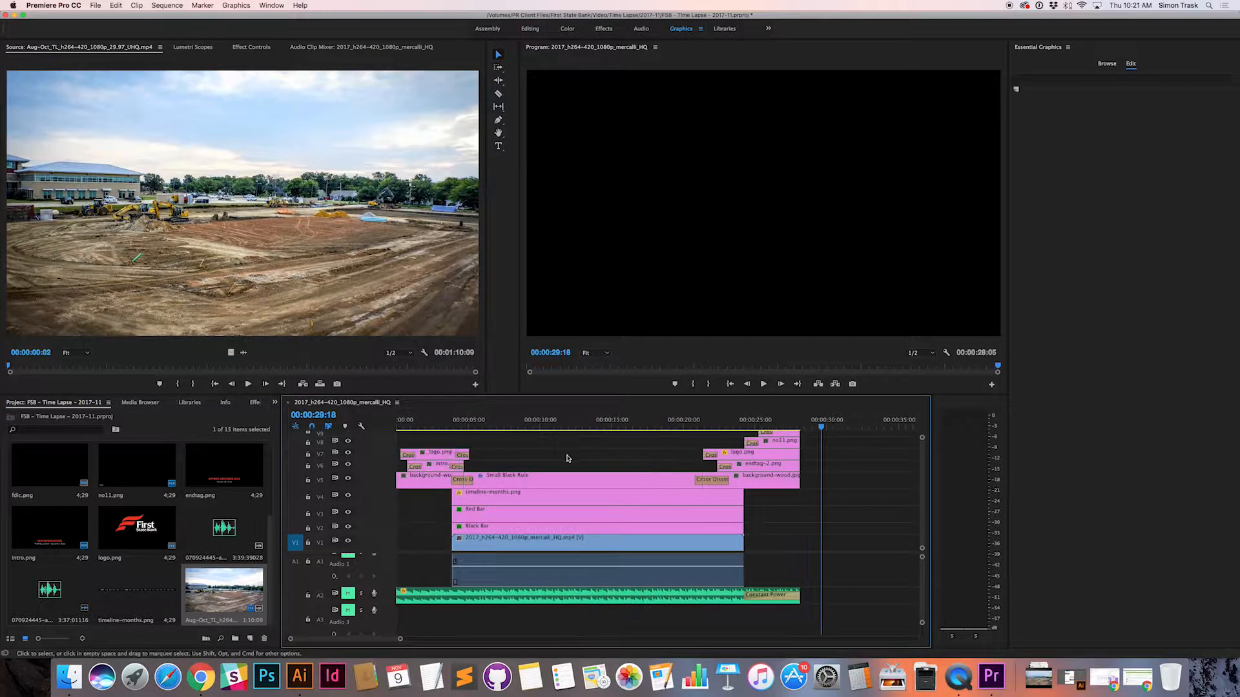
# Step: Insert the Aug-Oct clip as video only on V1 at 00:00:30:19, past the end tag
pyautogui.moveTo(296, 548); pyautogui.dragTo(295, 496)
pyautogui.click(297, 543)
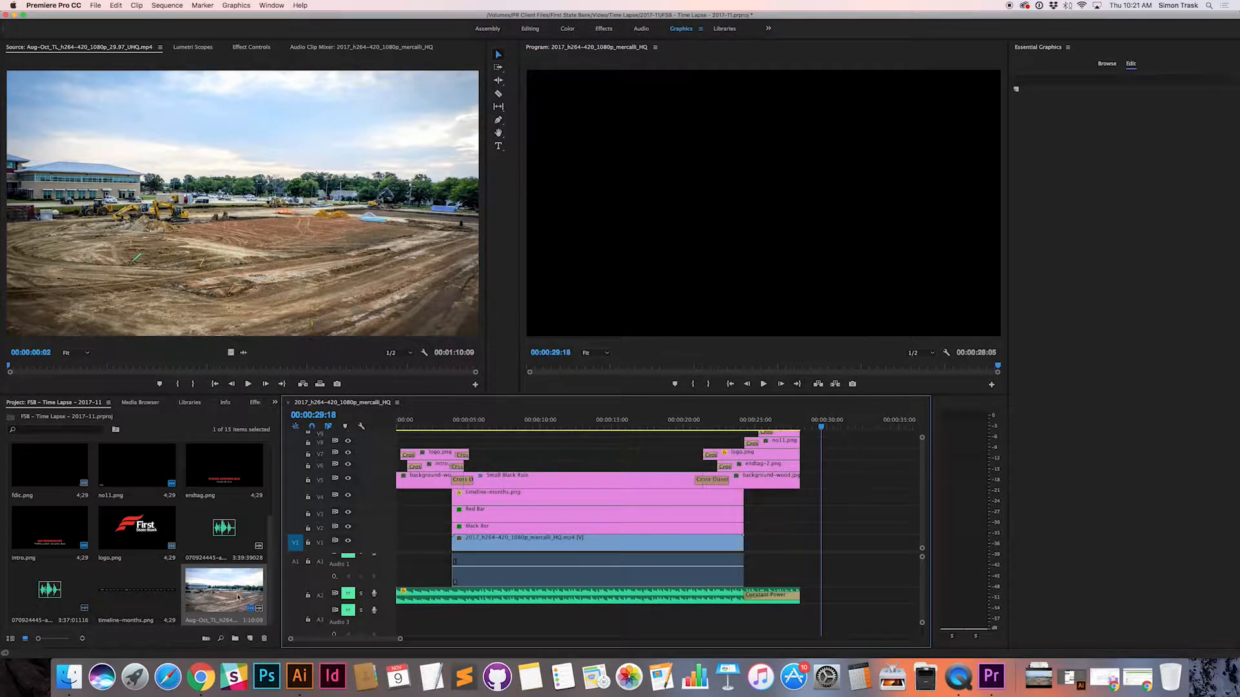
pyautogui.click(729, 425)
pyautogui.moveTo(730, 425); pyautogui.dragTo(835, 426)
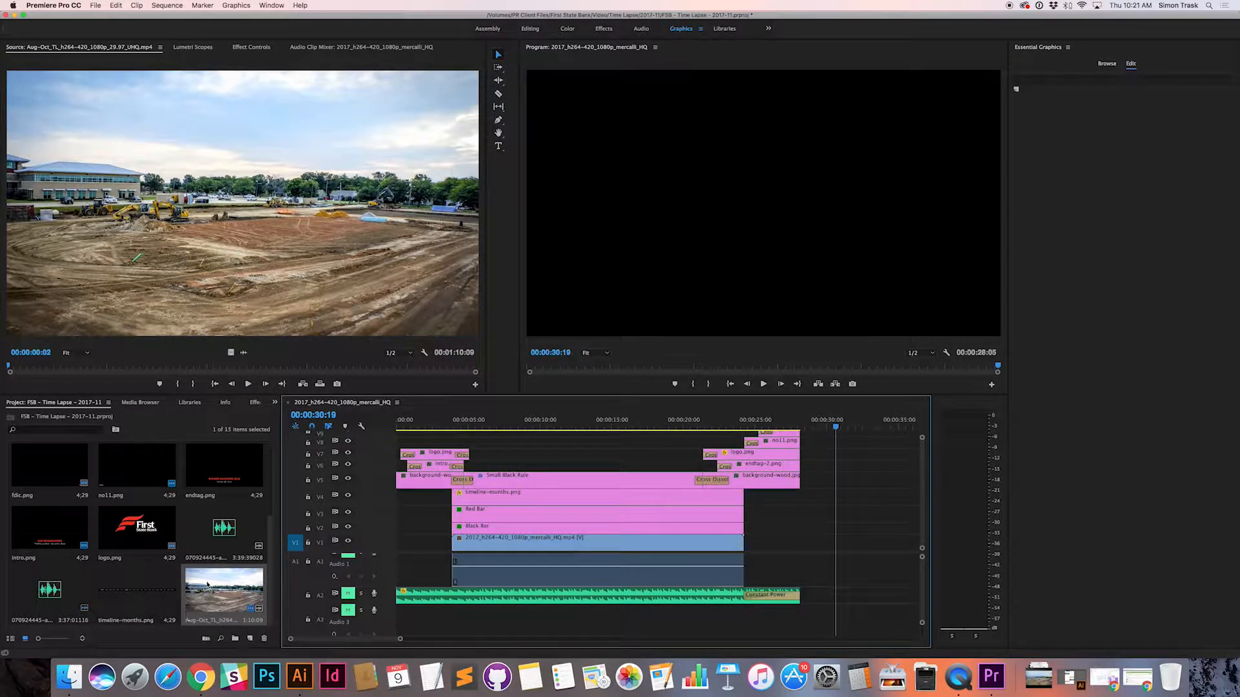
pyautogui.rightClick(208, 584)
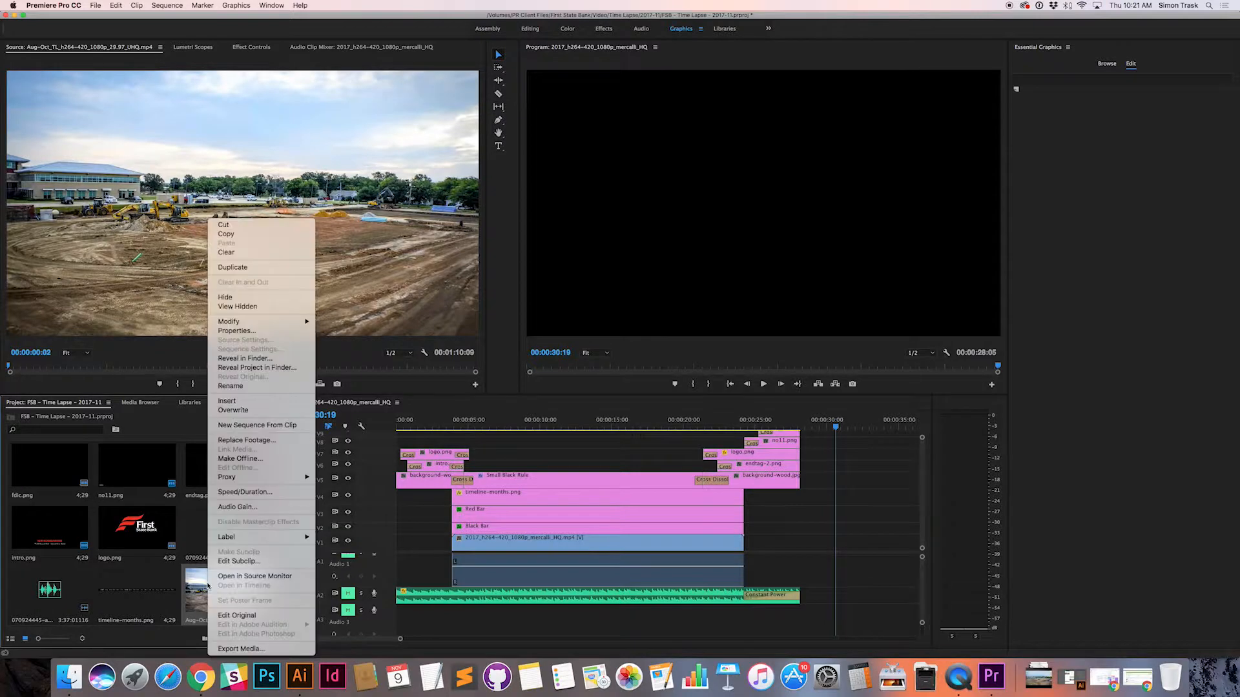
pyautogui.click(232, 402)
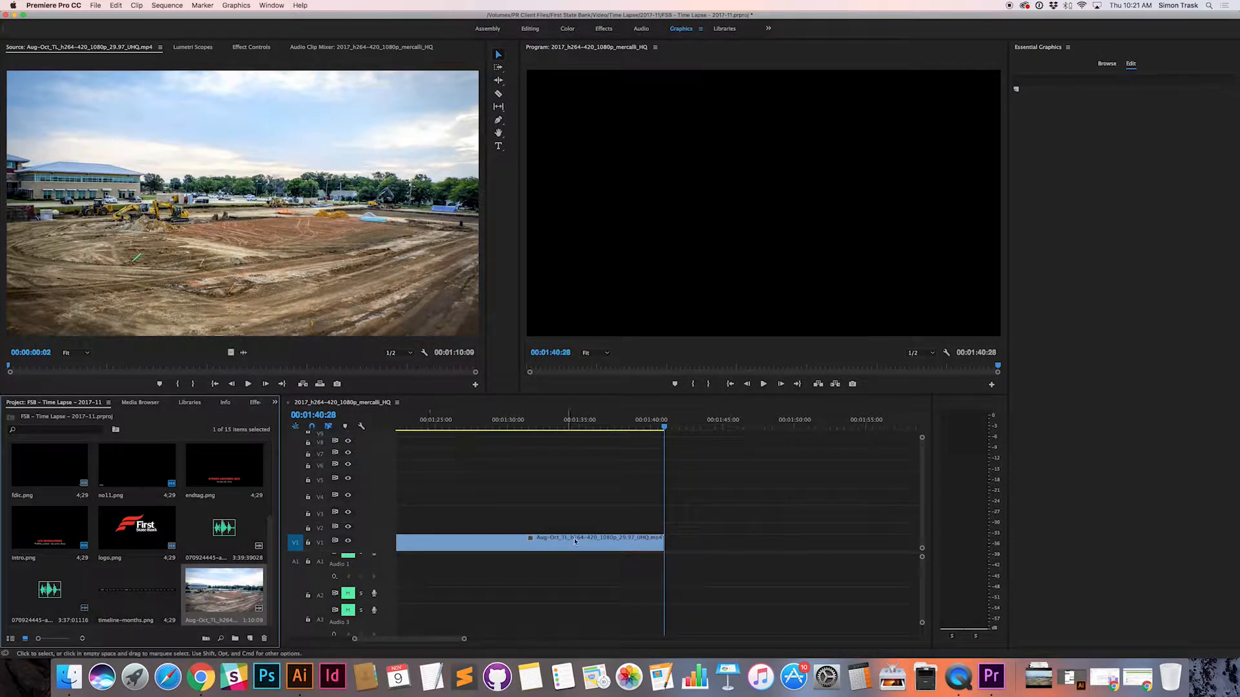
pyautogui.hscroll(-10, 607, 542)
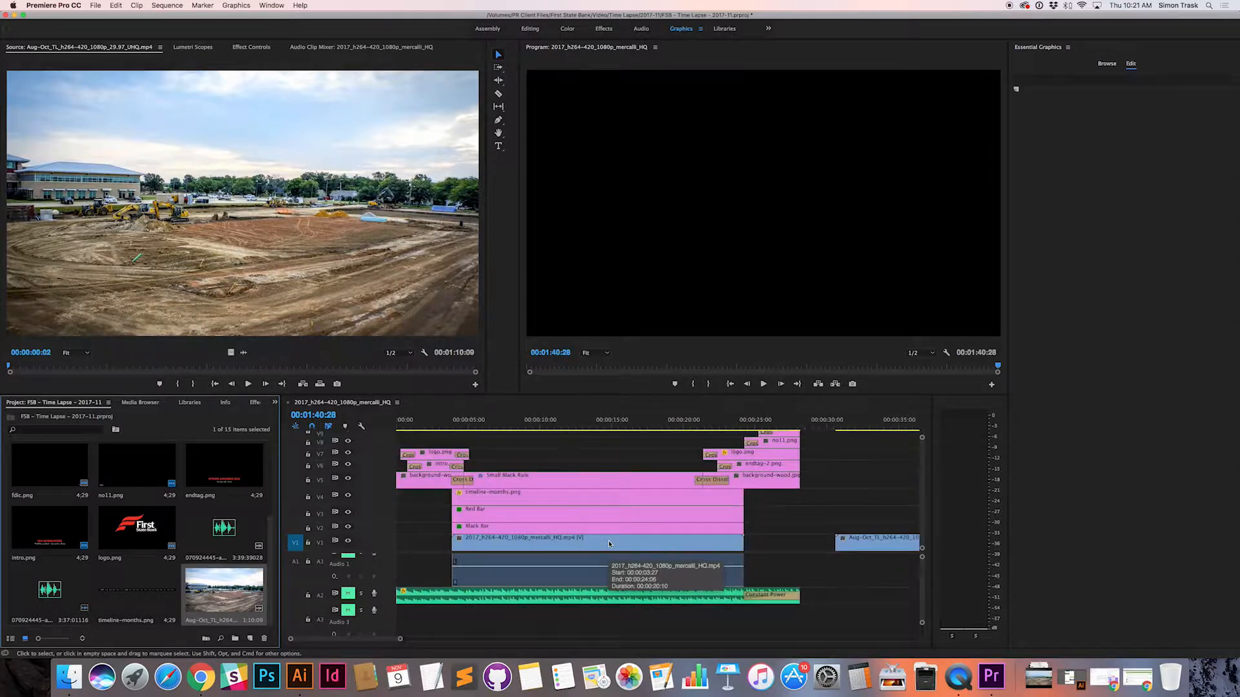
# Step: Delete the old 2017_h264-420_1080p_mercalli_HQ.mp4 clip and move the Aug-Oct clip into its place on V1, starting at 00:00:03:27
pyautogui.hscroll(2, 615, 544)
pyautogui.moveTo(431, 420); pyautogui.dragTo(481, 423)
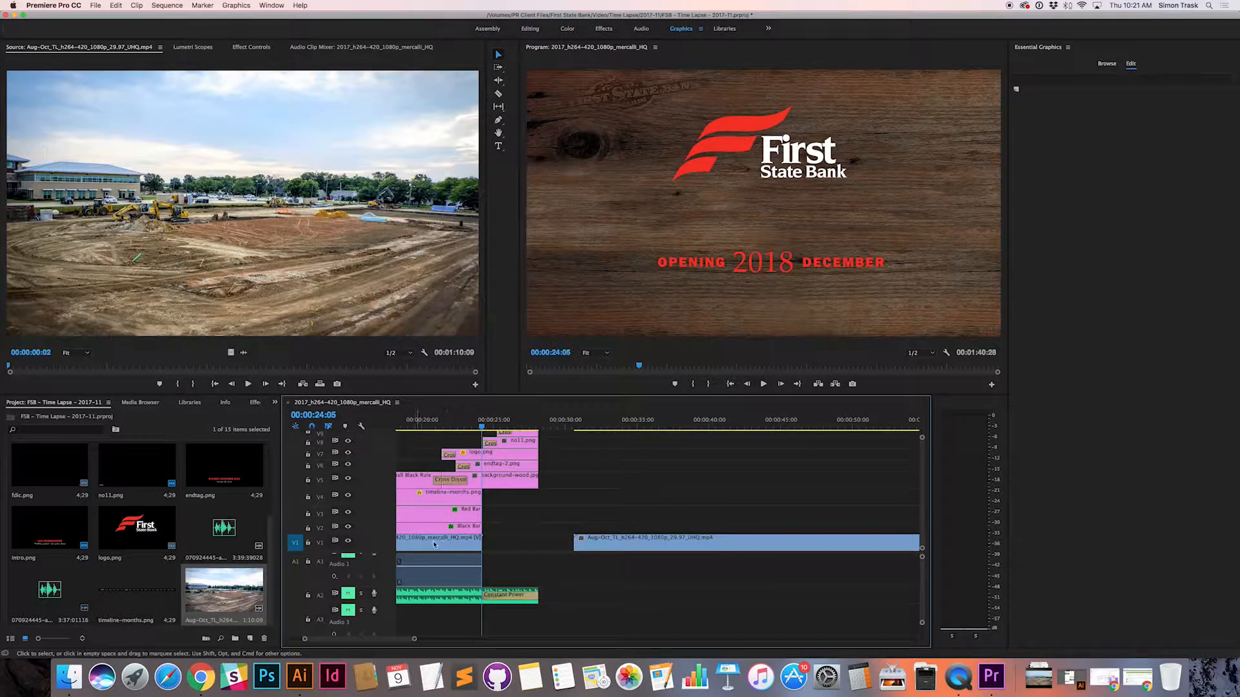
pyautogui.moveTo(456, 426); pyautogui.dragTo(569, 428)
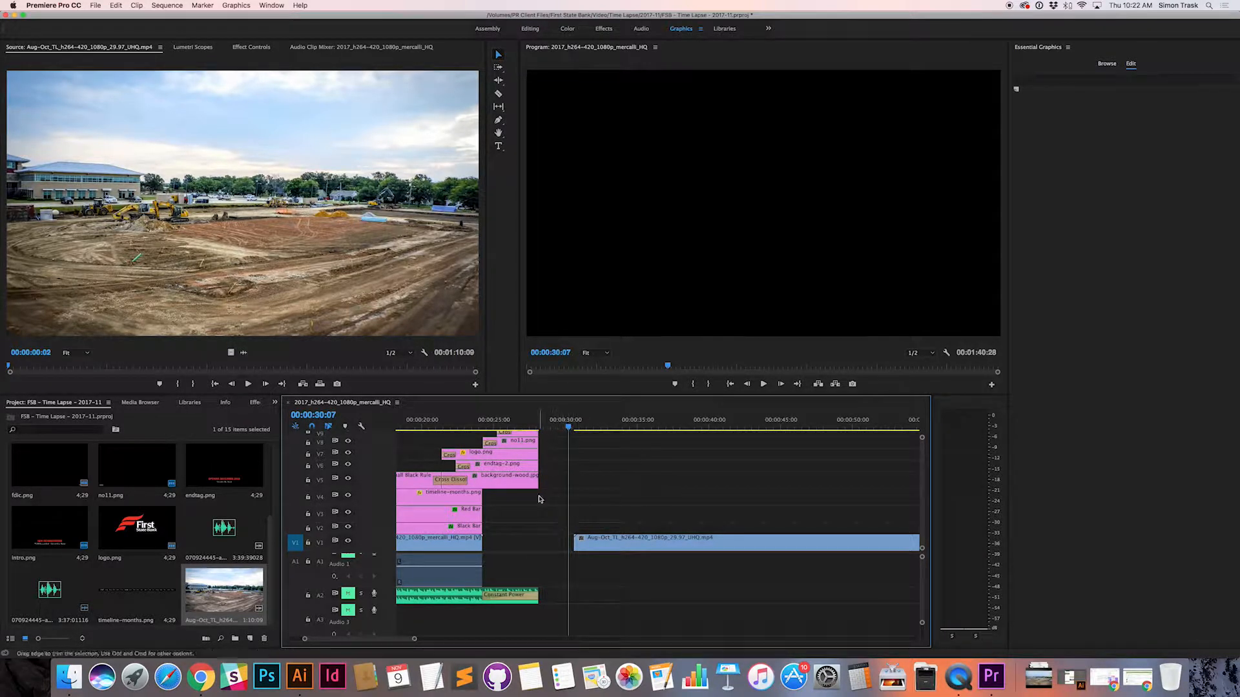
pyautogui.moveTo(569, 431); pyautogui.dragTo(700, 428)
pyautogui.hscroll(-5, 639, 515)
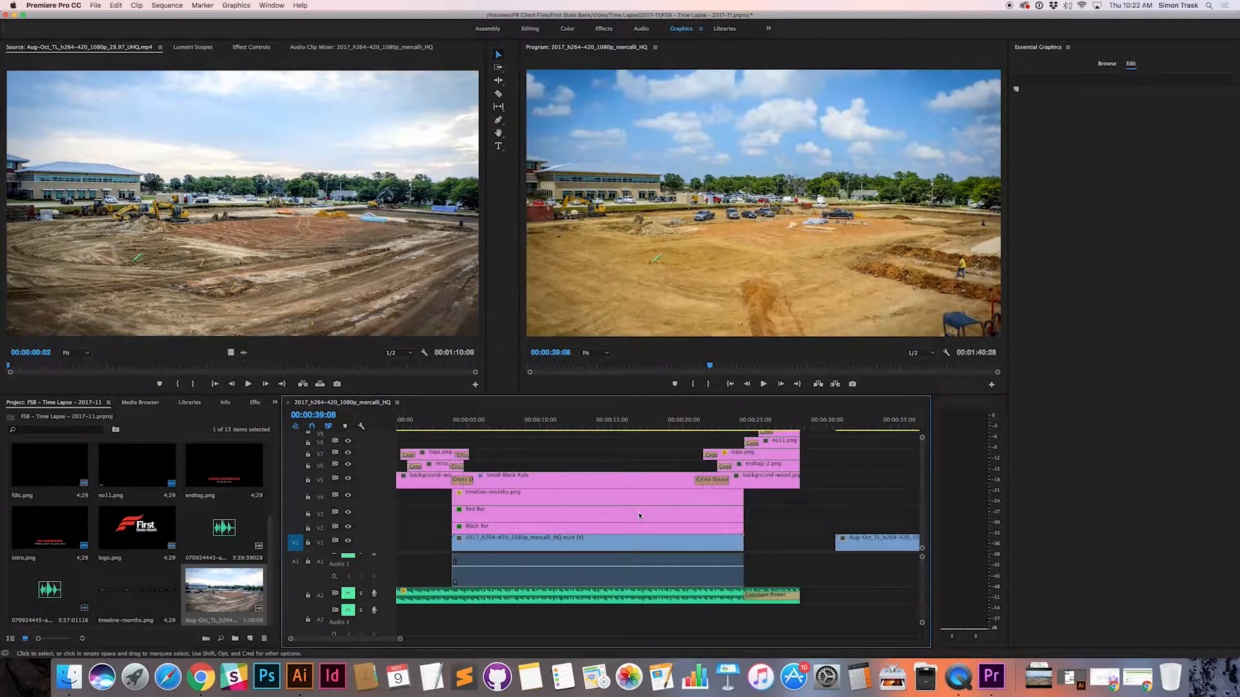
pyautogui.click(628, 544)
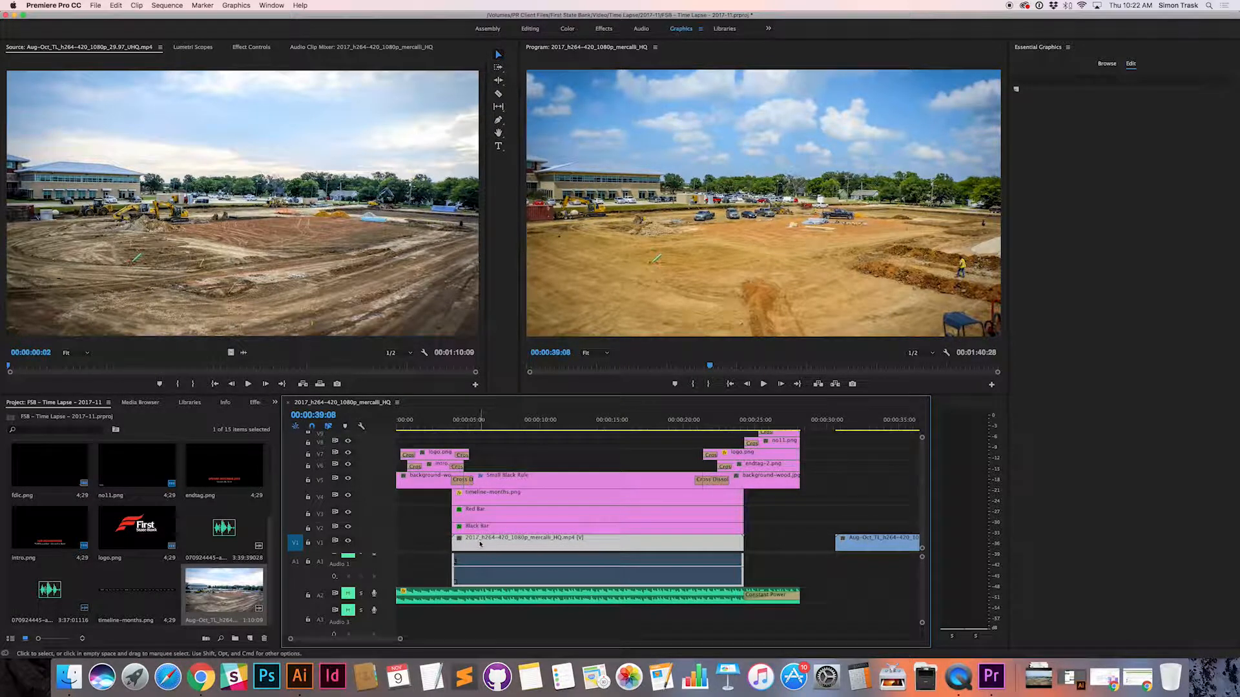
pyautogui.press('Delete')
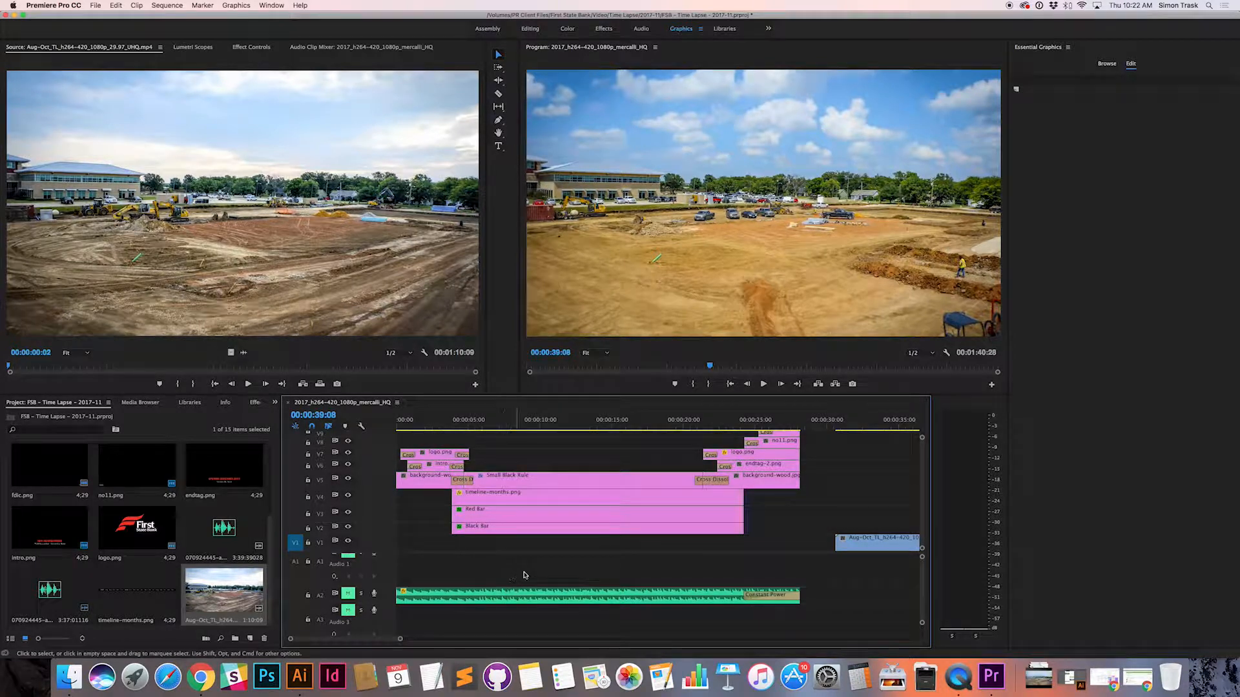
pyautogui.moveTo(858, 542); pyautogui.dragTo(470, 545)
# Step: Play and scrub through the sequence to compare the Aug-Oct footage with the extent of the graphics and end tag
pyautogui.moveTo(444, 423); pyautogui.dragTo(508, 429)
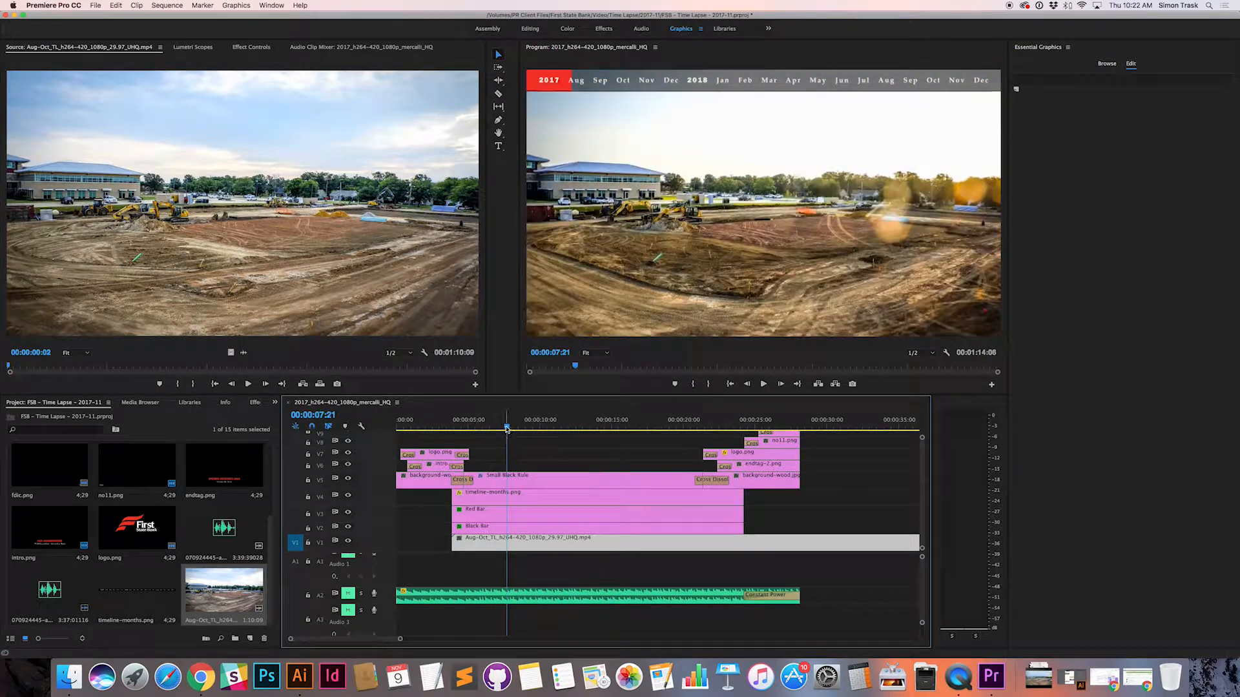
pyautogui.press('space')
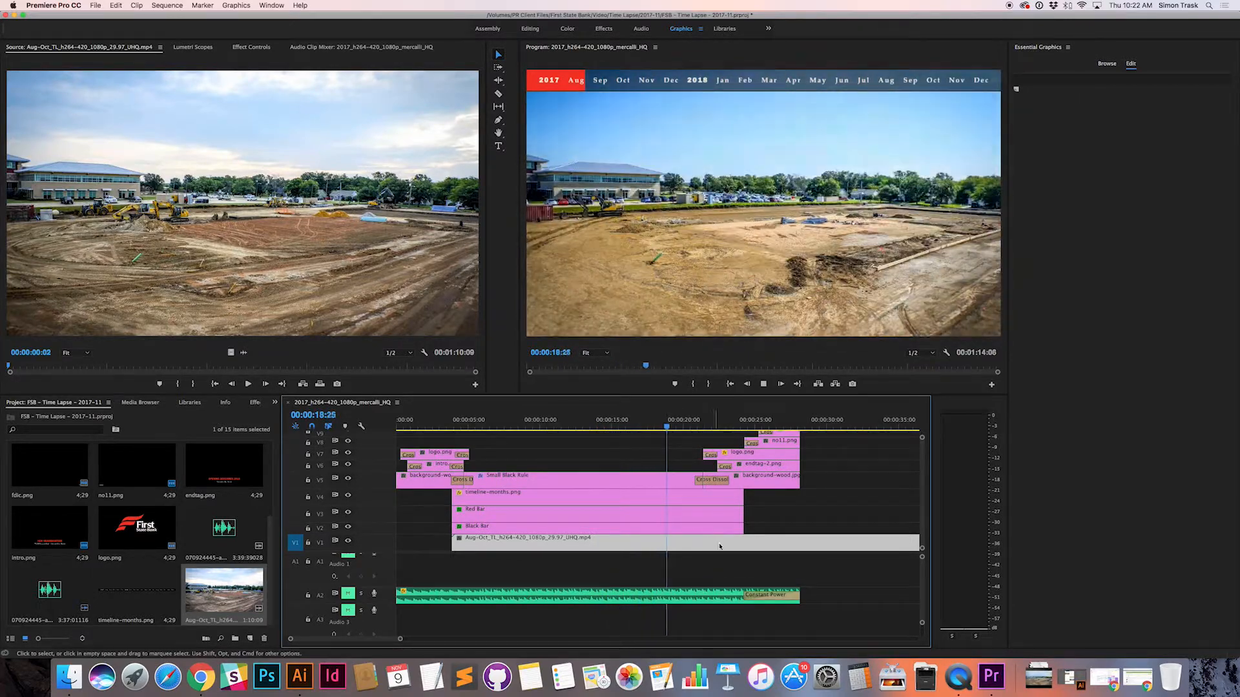
pyautogui.press('space')
pyautogui.moveTo(678, 427); pyautogui.dragTo(805, 427)
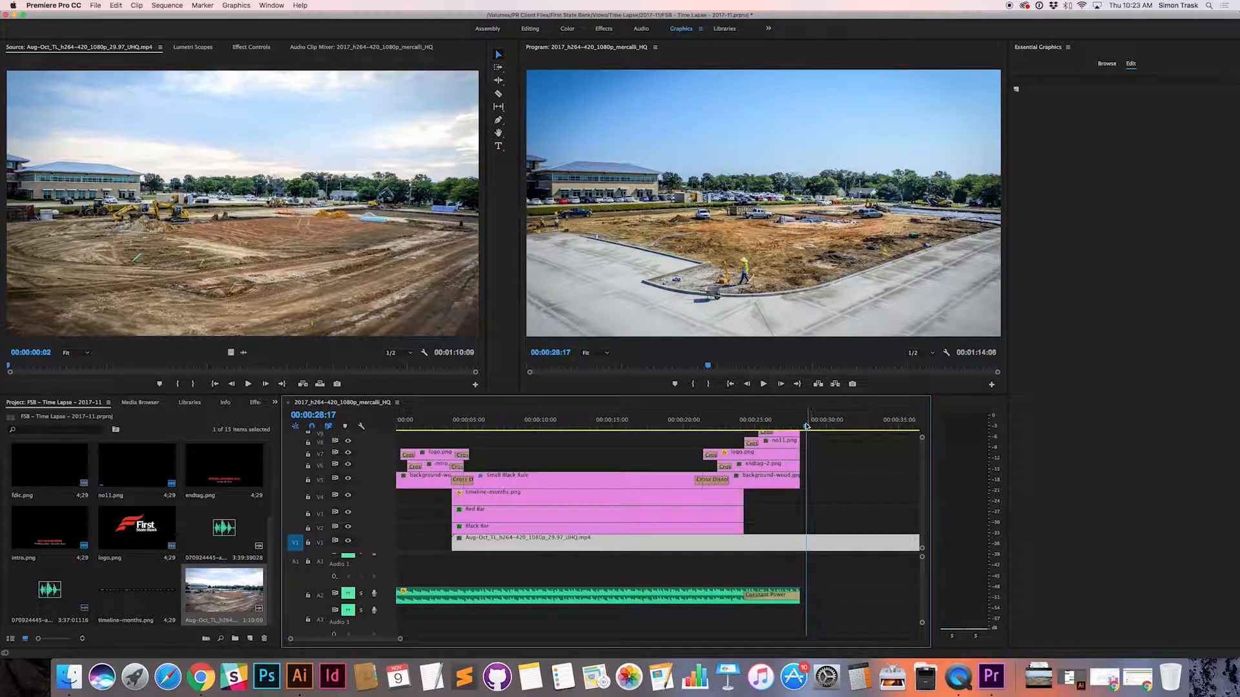
pyautogui.moveTo(806, 427); pyautogui.dragTo(870, 427)
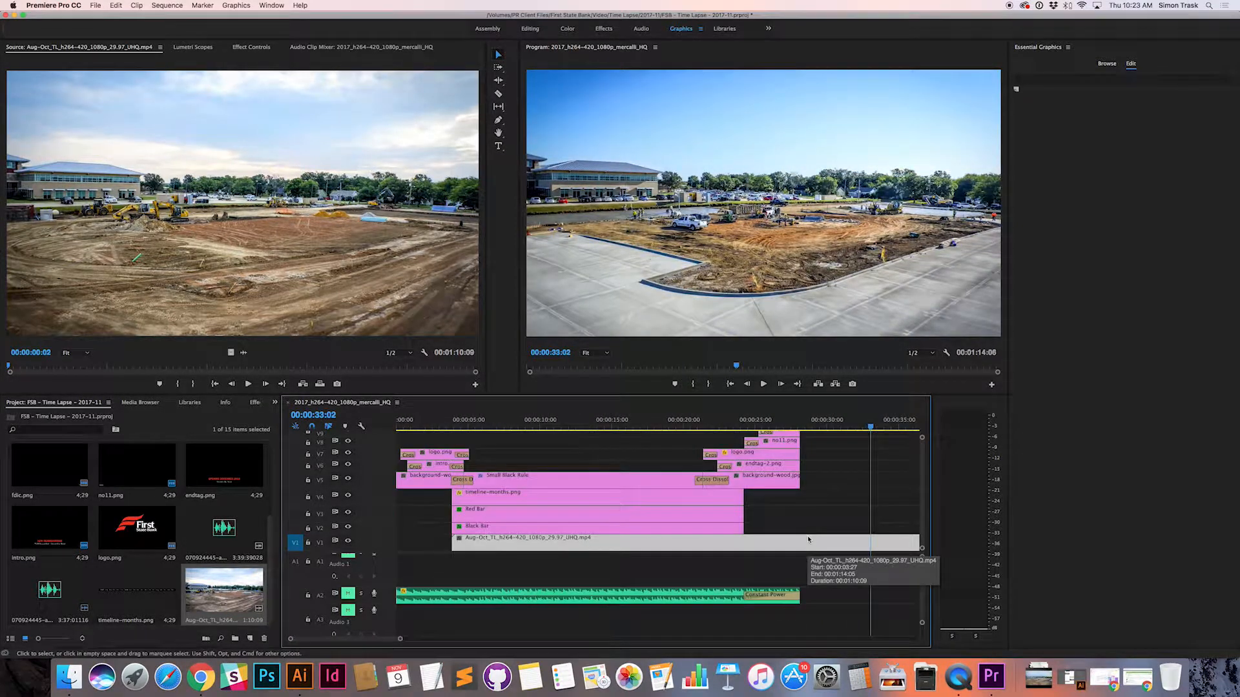
pyautogui.hscroll(5, 807, 538)
pyautogui.hscroll(-5, 807, 536)
pyautogui.click(765, 481)
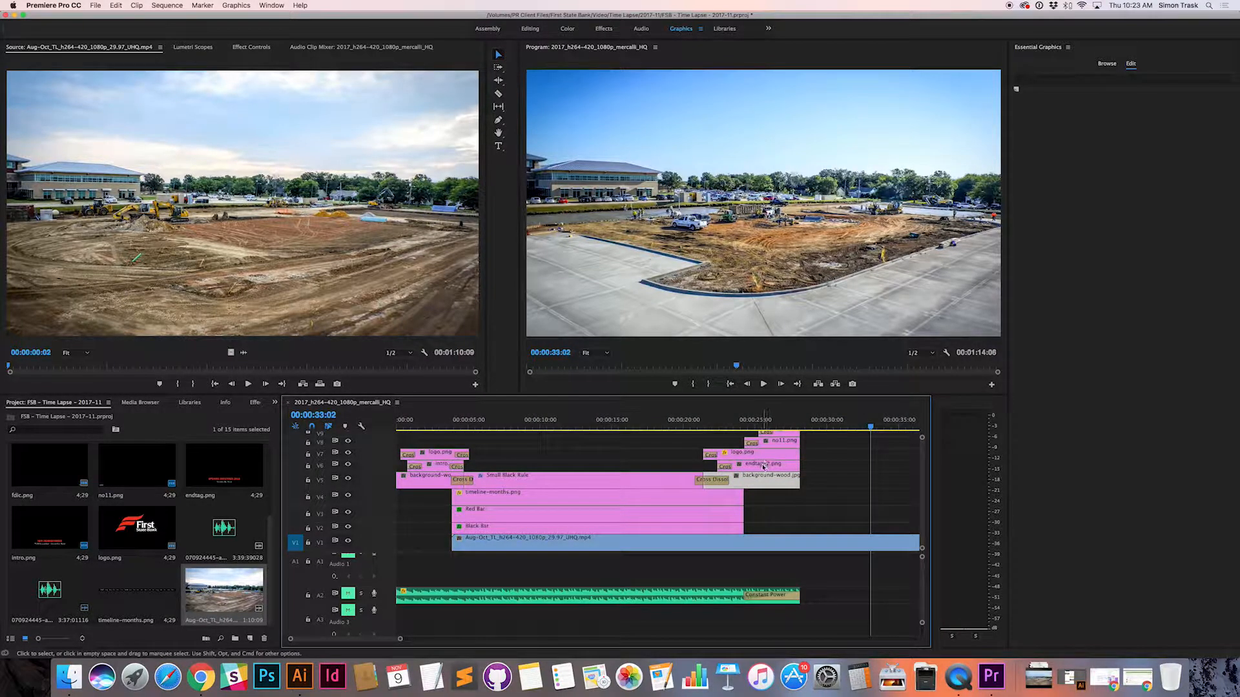
pyautogui.hscroll(3, 763, 467)
pyautogui.hscroll(-3, 764, 467)
# Step: Toggle the output of the Small Black Rule and timeline-months.png tracks at 00:00:18:16 to examine what each contributes
pyautogui.click(533, 483)
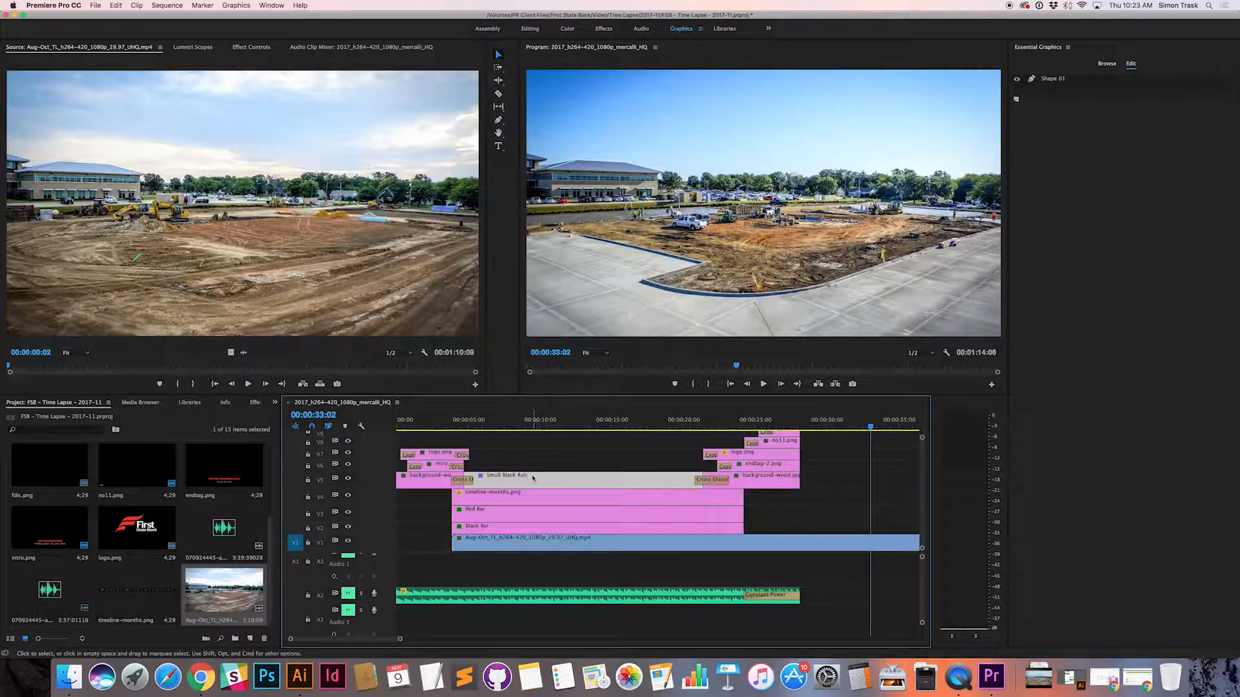
pyautogui.click(662, 427)
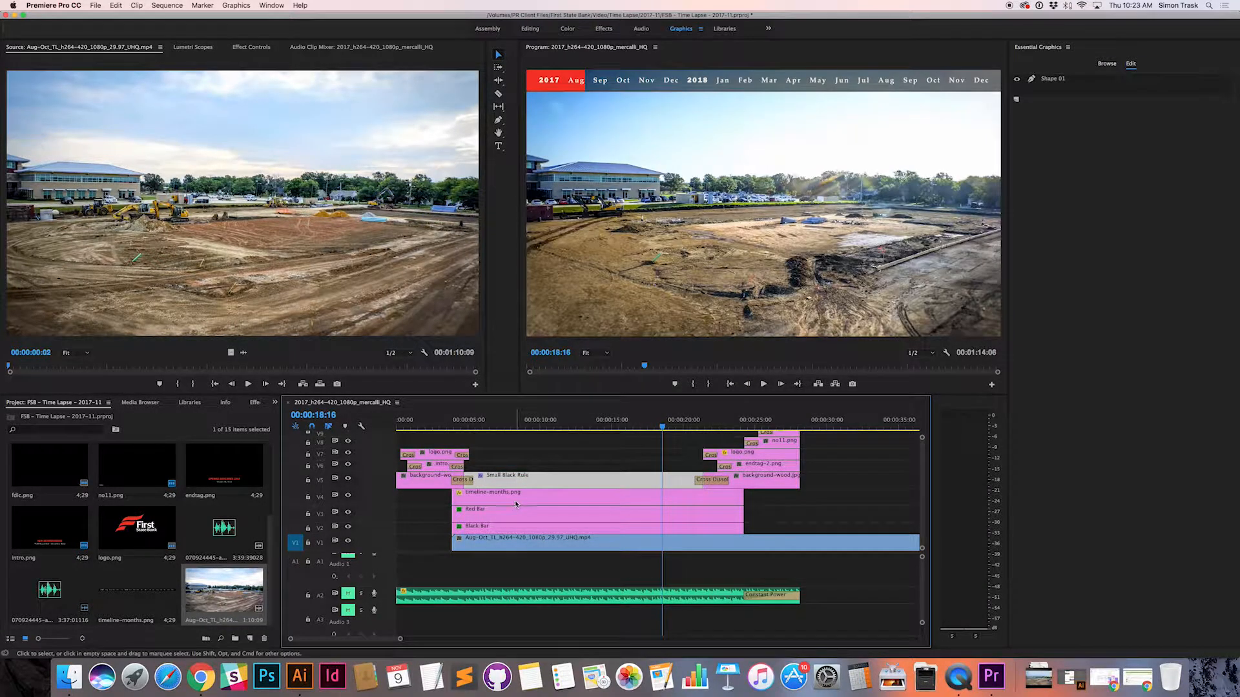
pyautogui.click(349, 479)
pyautogui.click(348, 479)
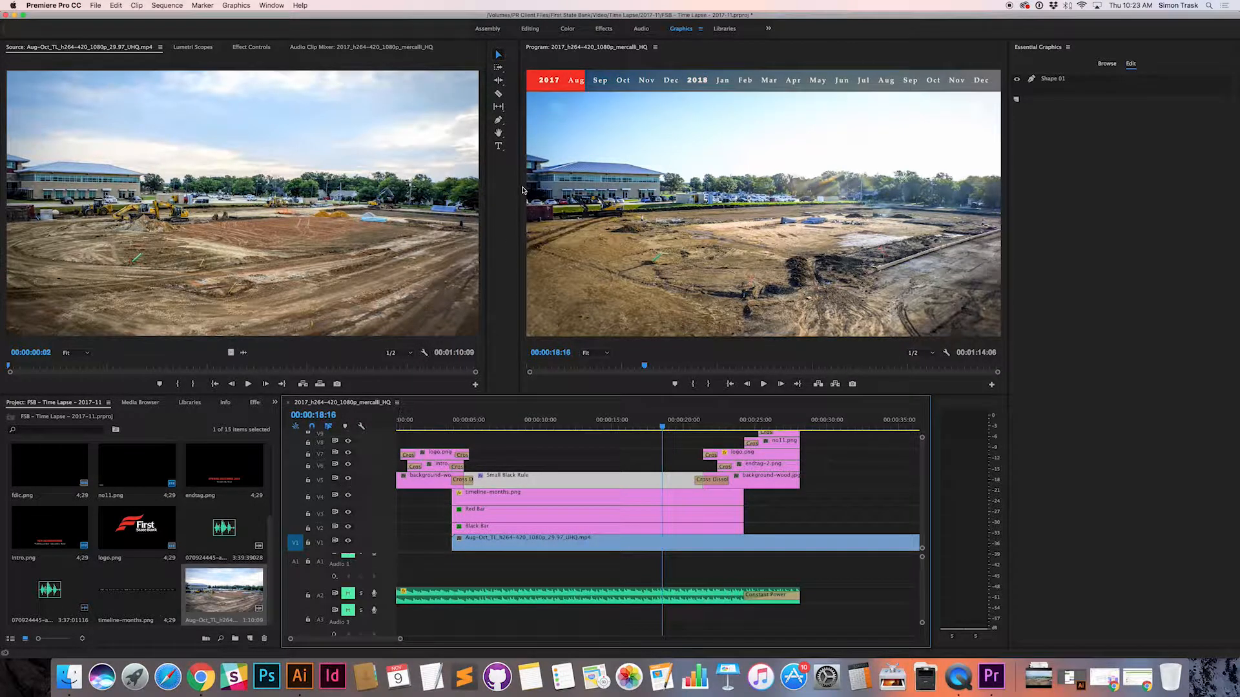
pyautogui.click(348, 480)
pyautogui.click(348, 480)
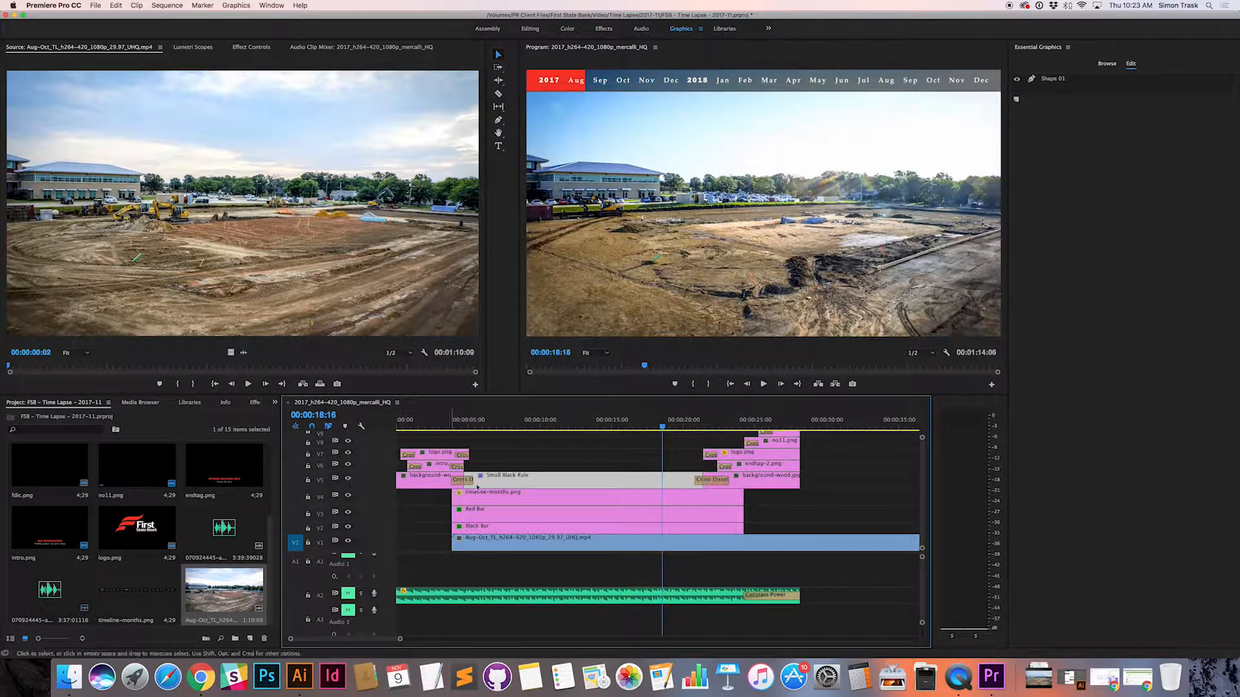
pyautogui.click(519, 503)
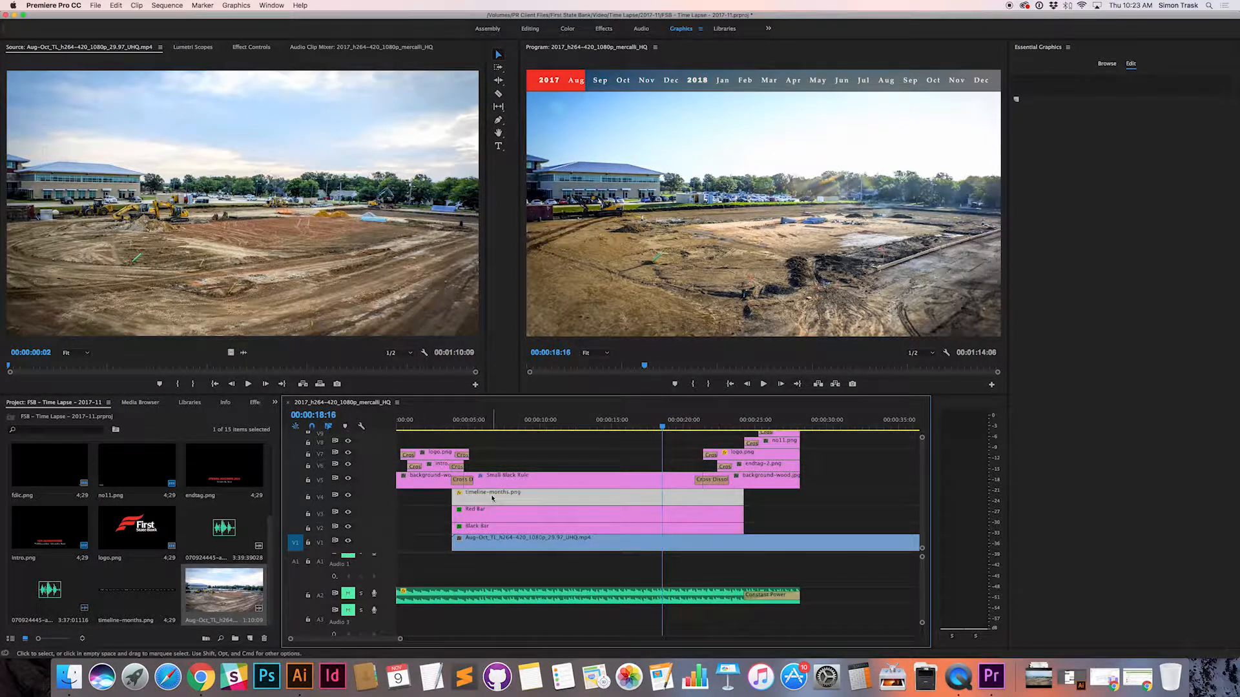
pyautogui.click(348, 496)
pyautogui.click(348, 496)
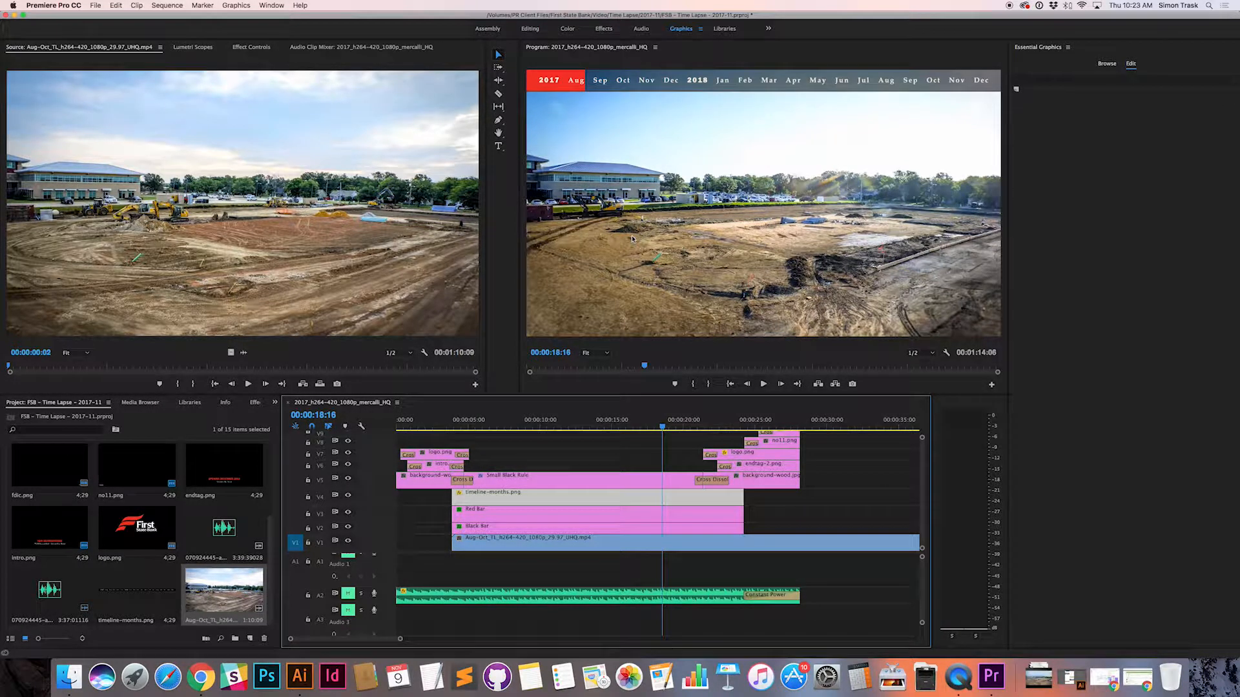
# Step: Toggle the output of the Red Bar and Black Bar tracks to examine their part in the month timeline
pyautogui.click(536, 515)
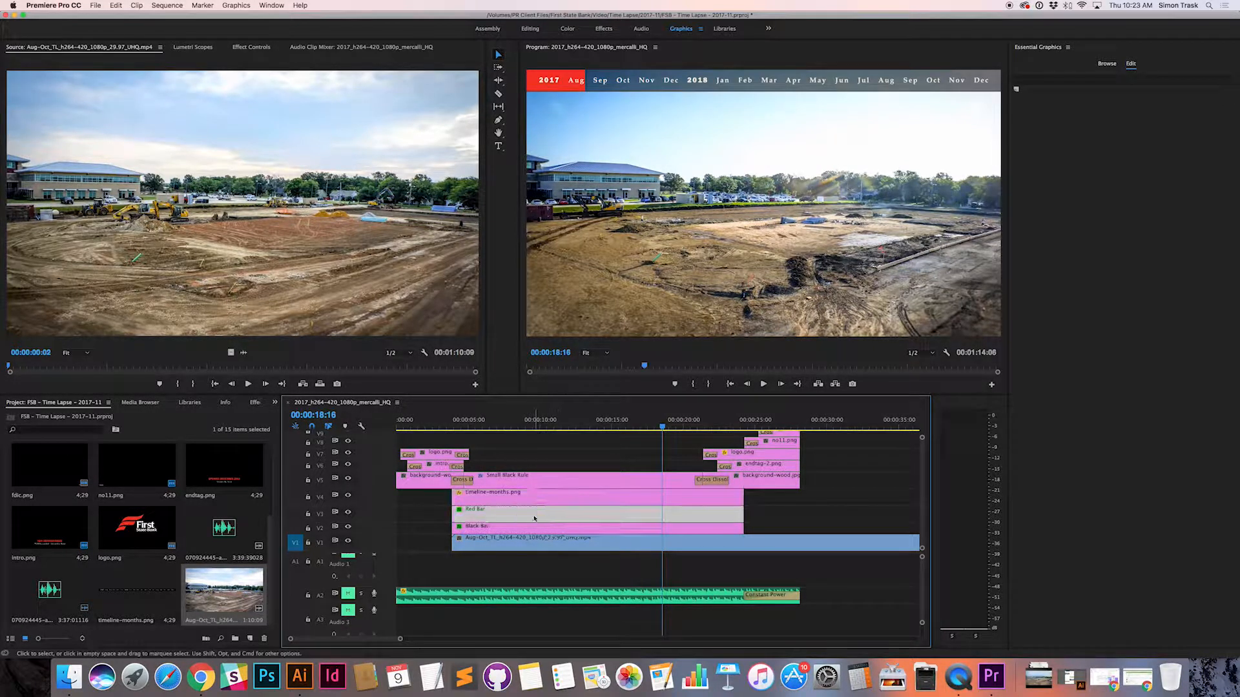
pyautogui.click(348, 513)
pyautogui.click(348, 513)
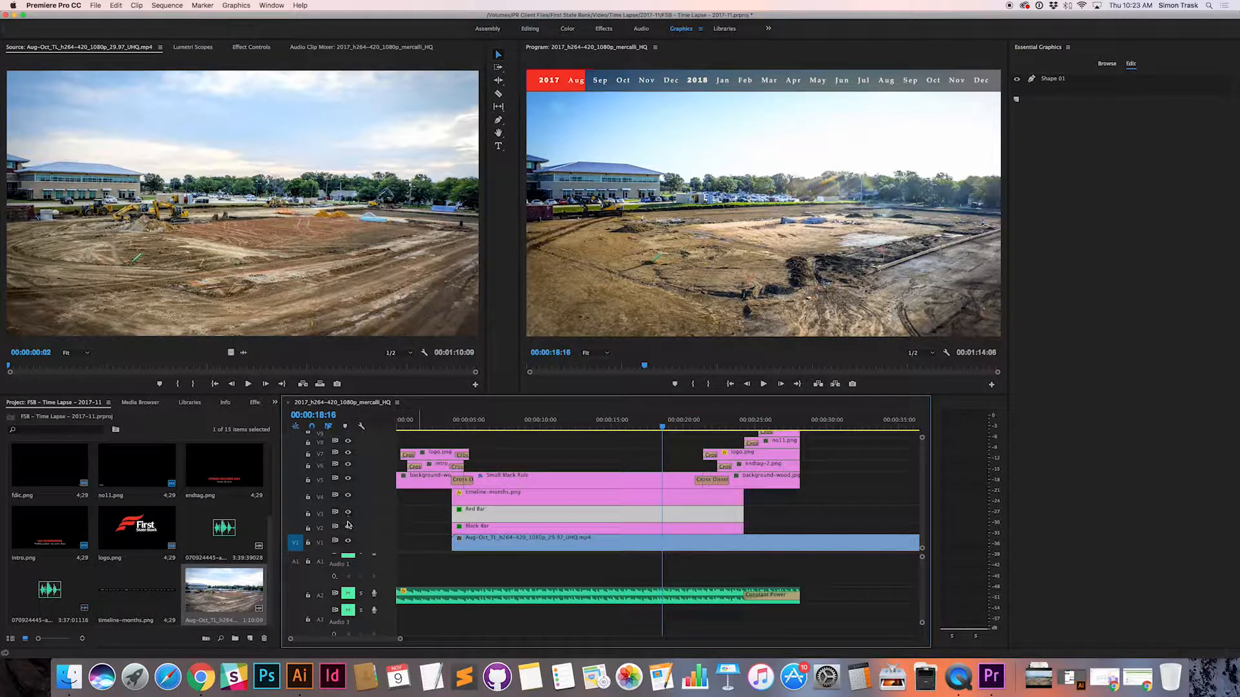
pyautogui.click(348, 528)
pyautogui.click(348, 529)
pyautogui.click(488, 531)
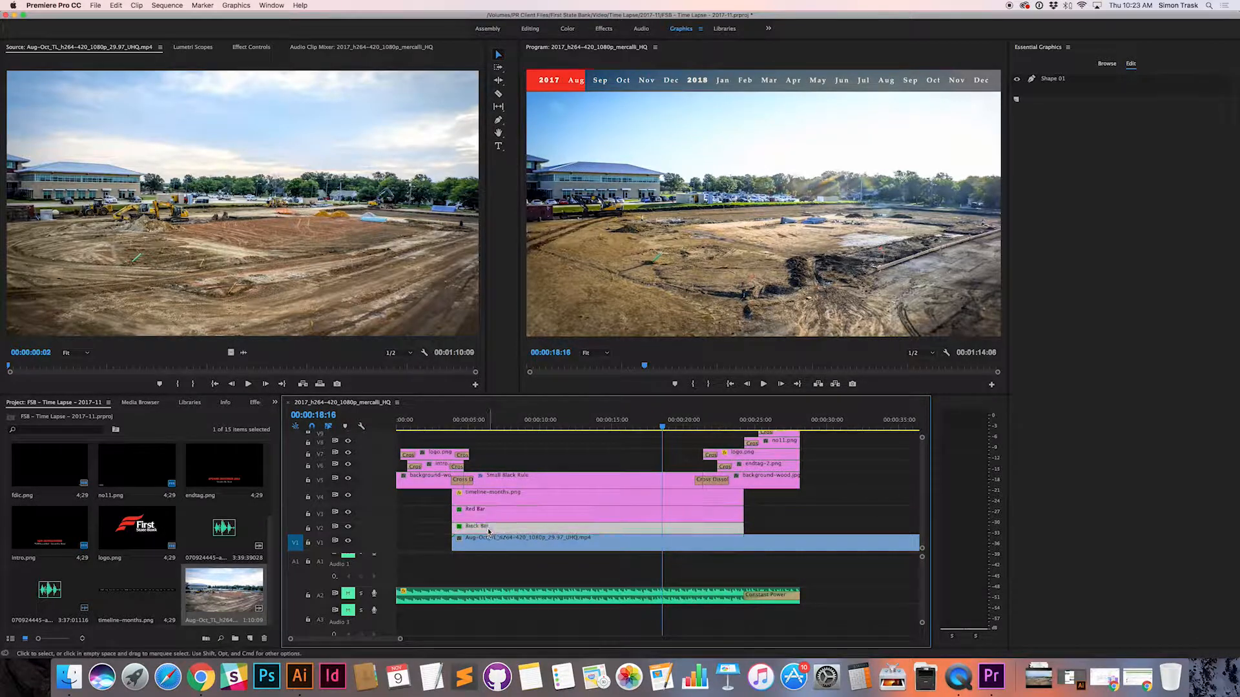
pyautogui.click(348, 528)
pyautogui.click(348, 528)
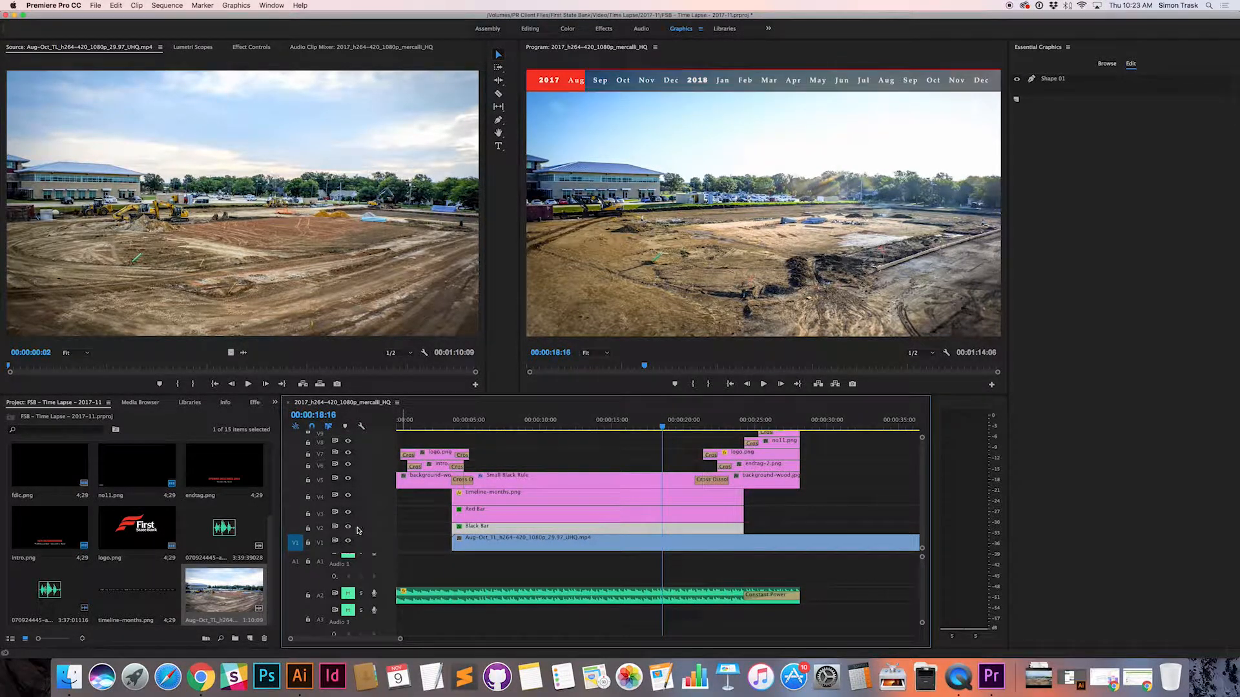
# Step: Go to the end tag at 00:00:26:20 and toggle the background-wood and endtag-2.png tracks to examine each layer
pyautogui.moveTo(651, 428); pyautogui.dragTo(779, 429)
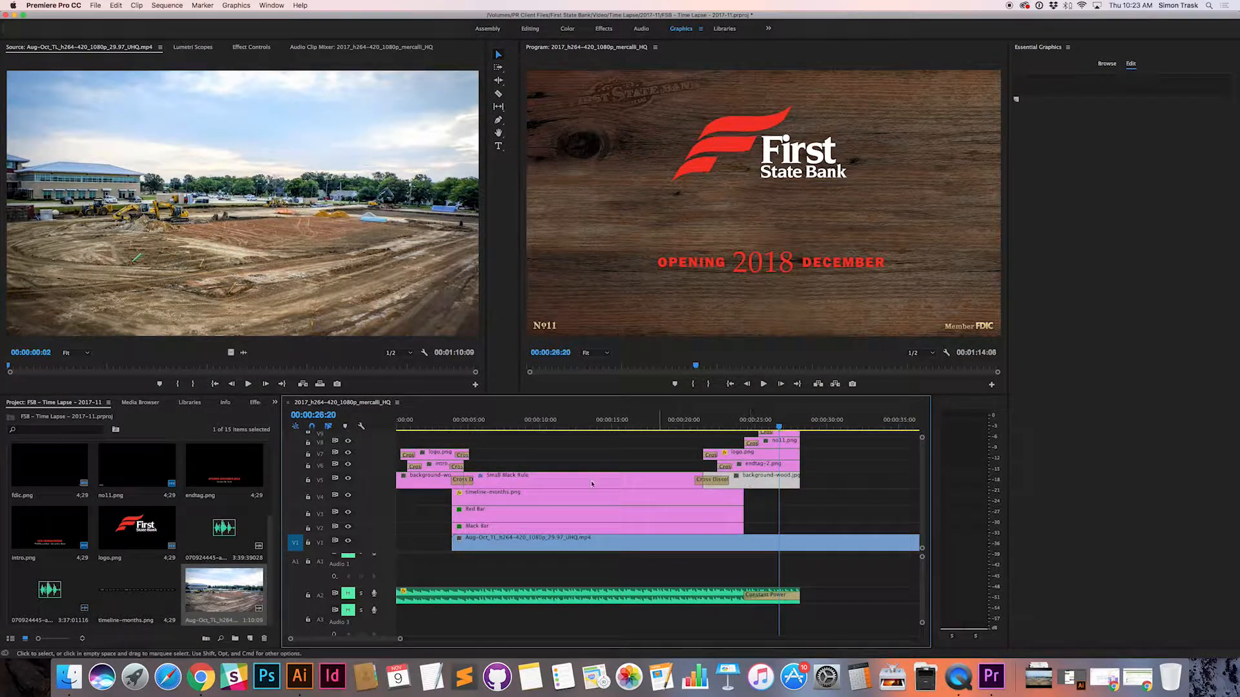
pyautogui.click(348, 479)
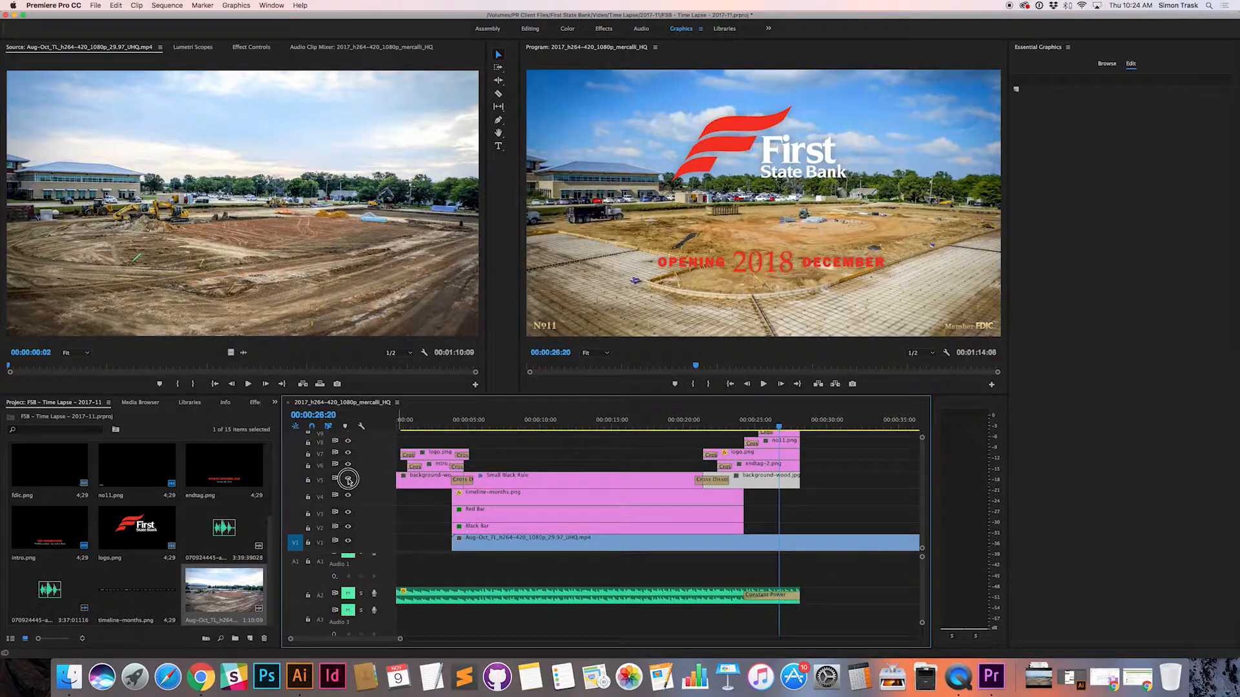
pyautogui.click(348, 479)
pyautogui.click(786, 468)
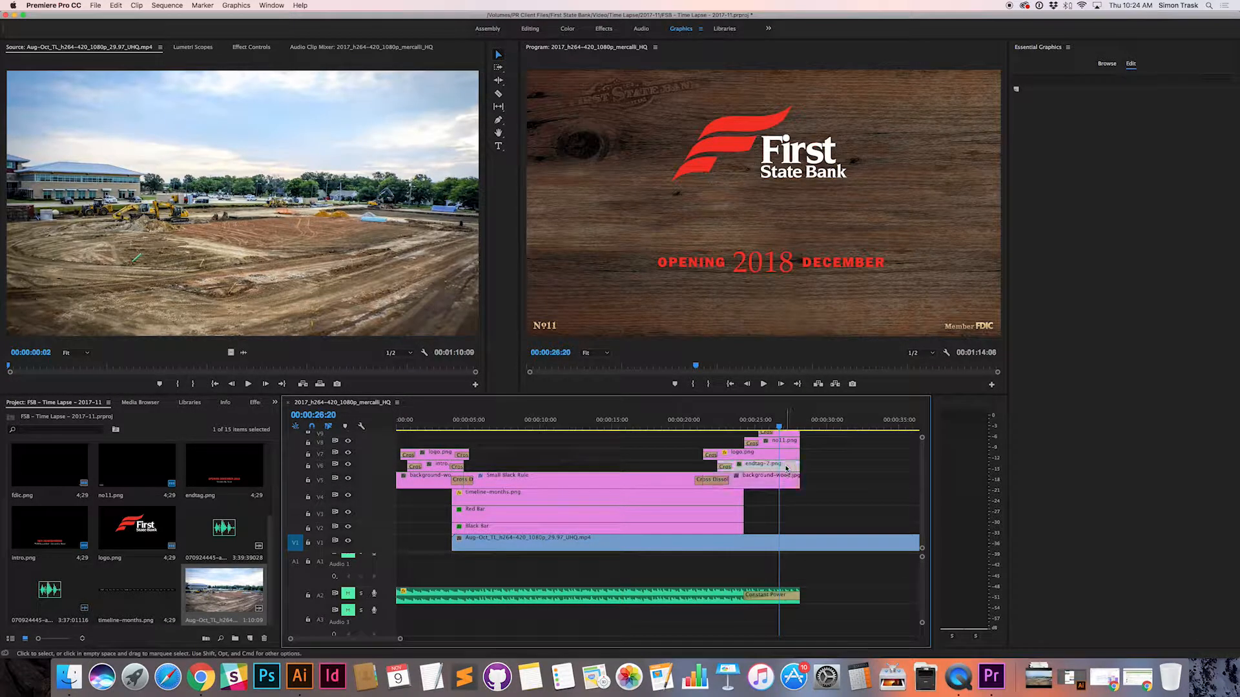
pyautogui.click(349, 466)
pyautogui.click(349, 466)
# Step: Toggle the output of the end tag's logo.png track and inspect the layers above it
pyautogui.click(349, 454)
pyautogui.click(349, 453)
pyautogui.scroll(1, 798, 442)
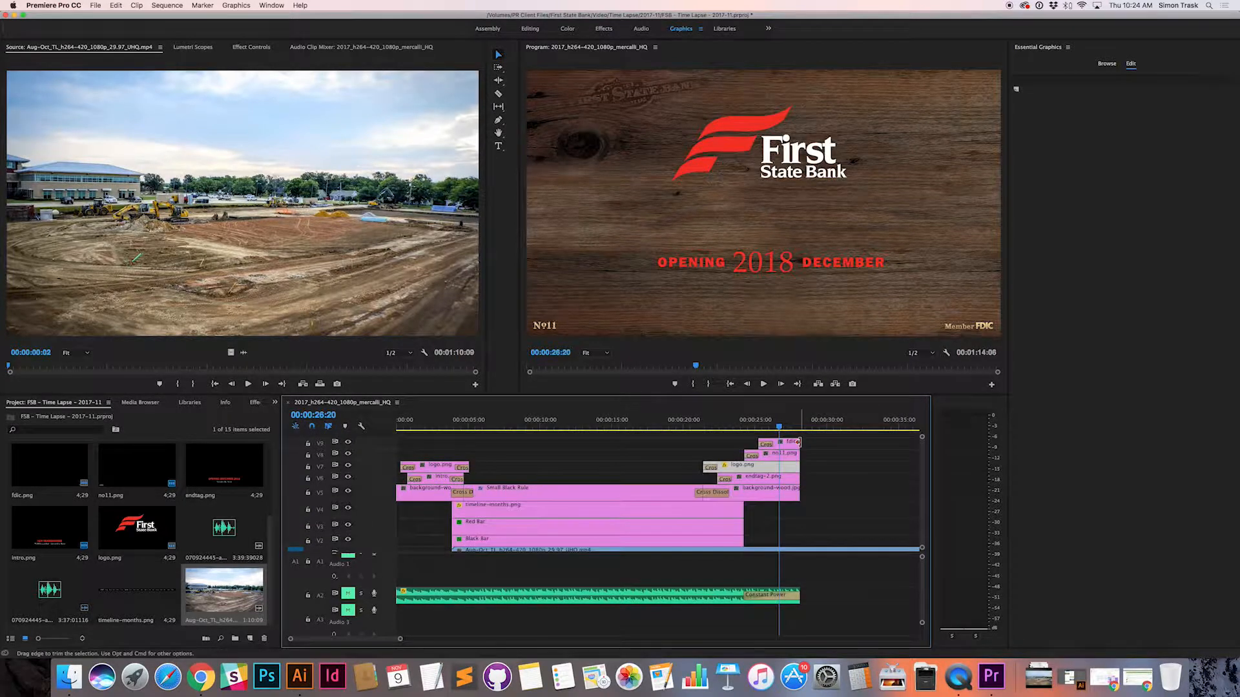
pyautogui.click(349, 466)
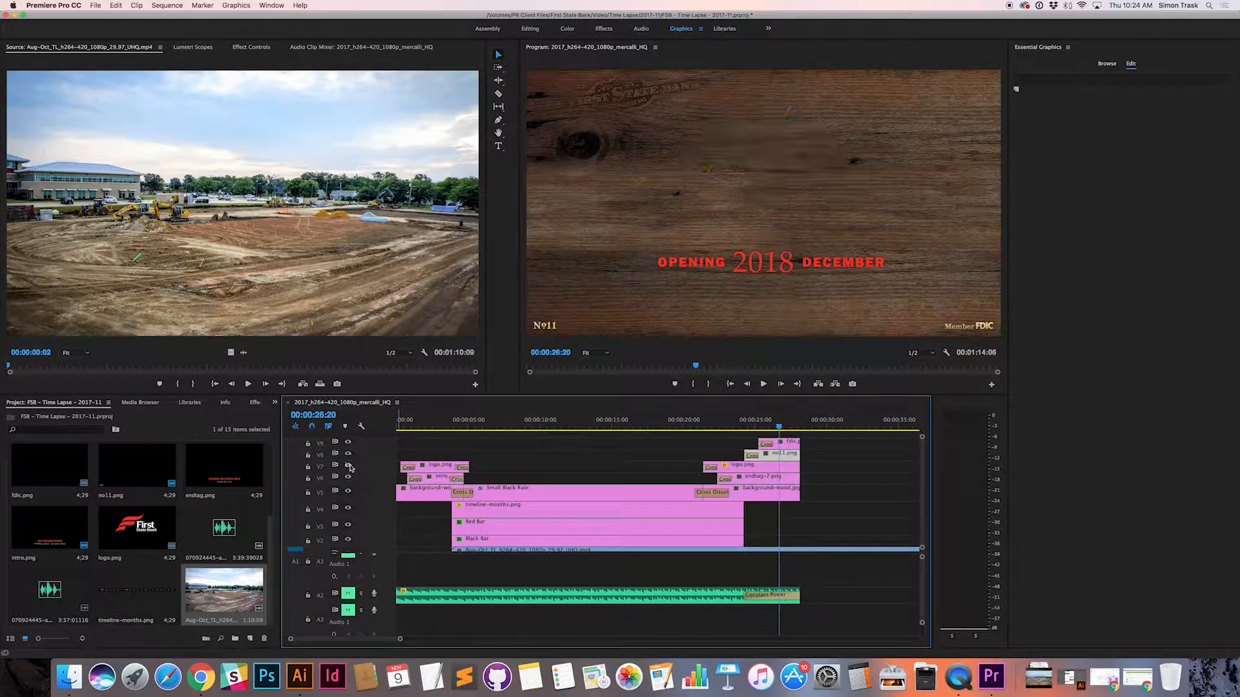
pyautogui.click(350, 467)
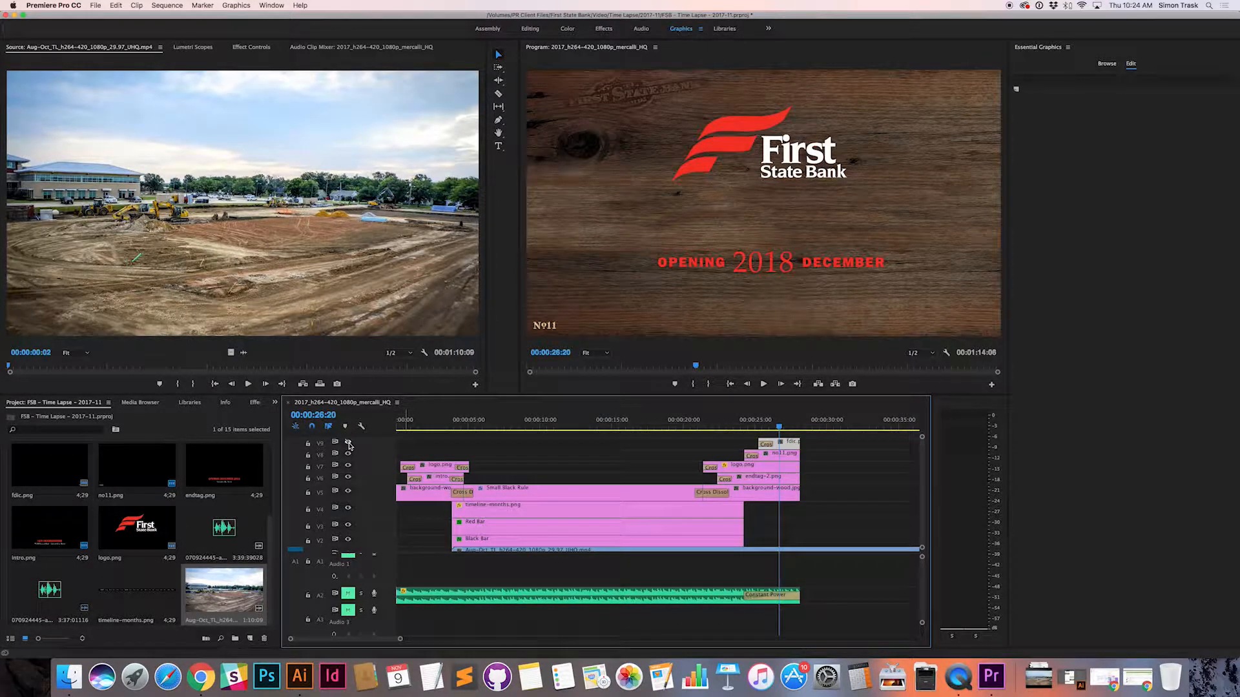
# Step: Select the end tag clips and compare their position with where the Aug-Oct footage ends in the sequence
pyautogui.moveTo(786, 430); pyautogui.dragTo(691, 427)
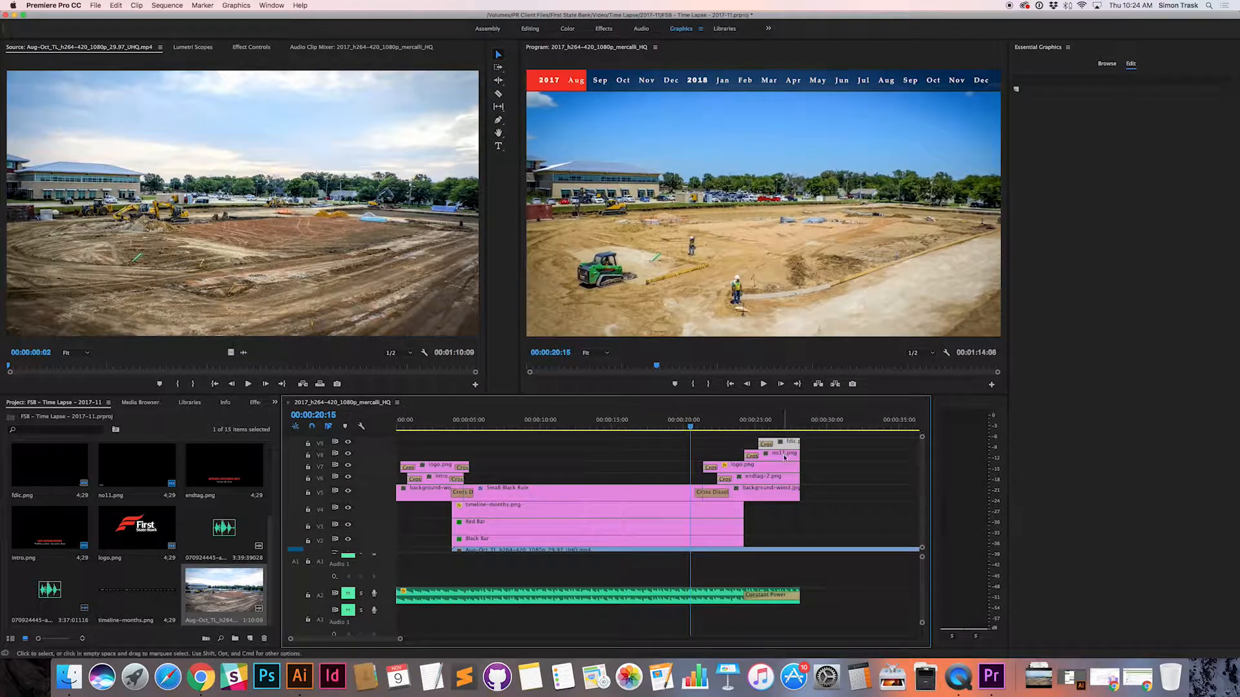
pyautogui.keyDown('shift'); pyautogui.click(778, 492); pyautogui.keyUp('shift')
pyautogui.keyDown('shift'); pyautogui.click(783, 476); pyautogui.keyUp('shift')
pyautogui.keyDown('shift'); pyautogui.click(784, 465); pyautogui.keyUp('shift')
pyautogui.keyDown('shift'); pyautogui.click(784, 453); pyautogui.keyUp('shift')
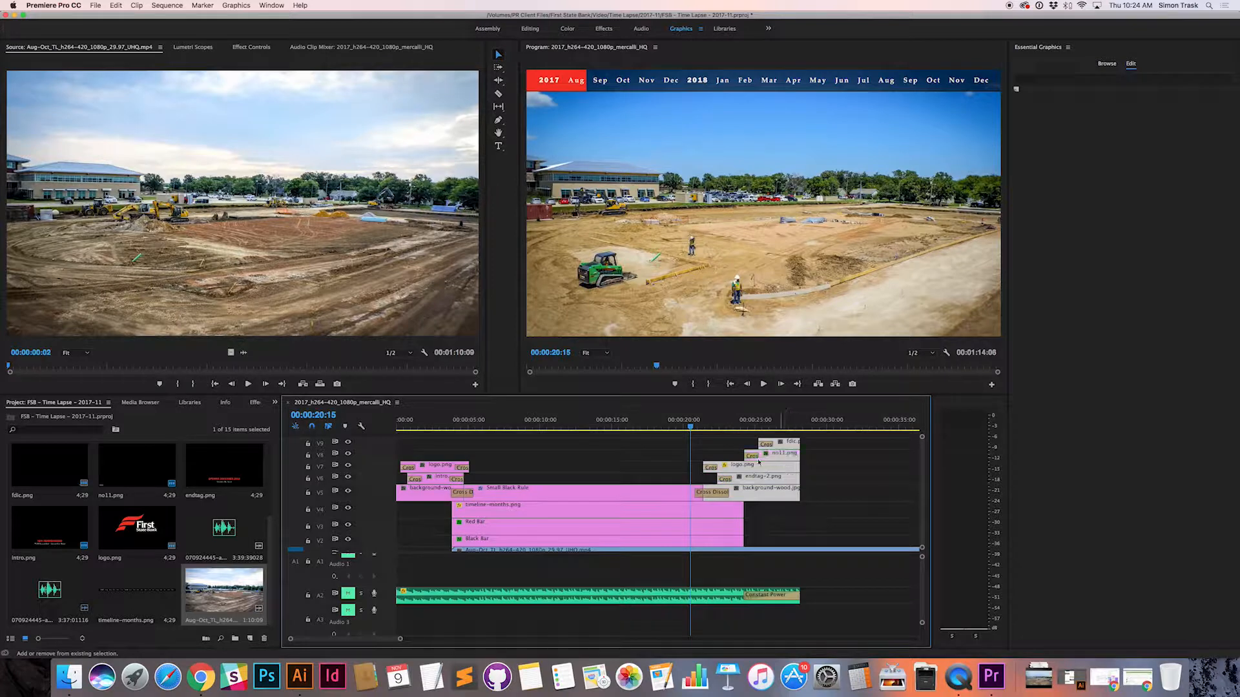
pyautogui.hscroll(5, 678, 463)
pyautogui.hscroll(10, 678, 463)
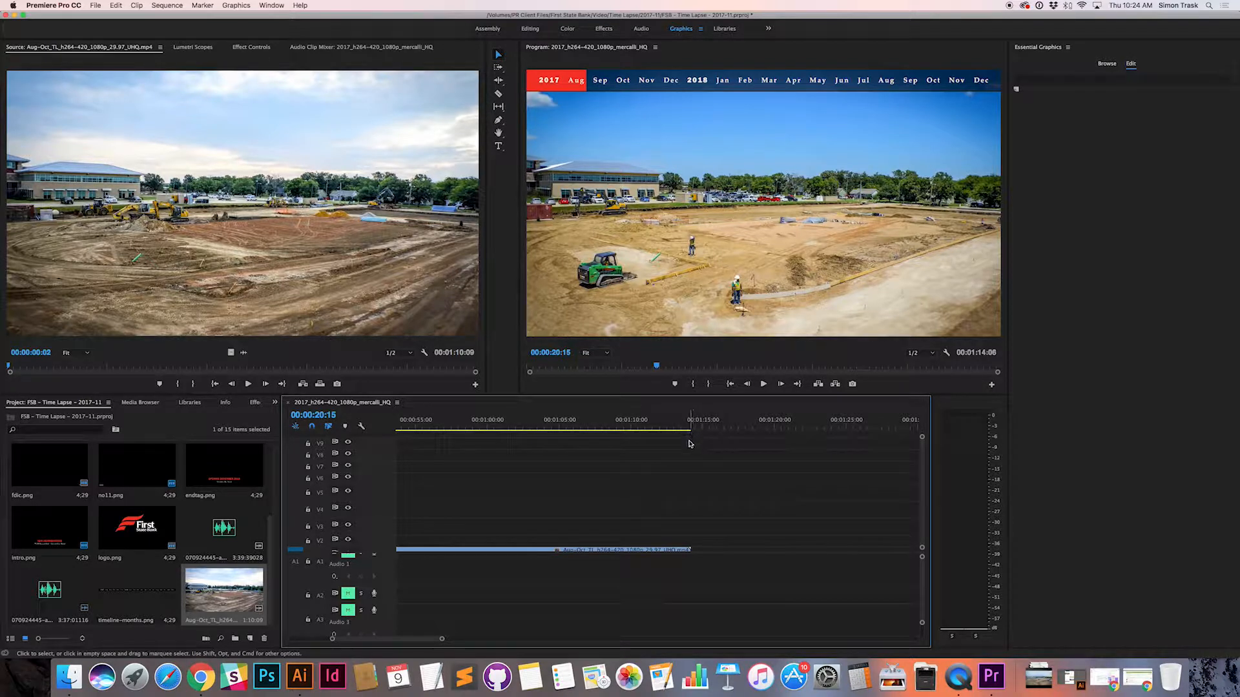
pyautogui.hscroll(-12, 672, 462)
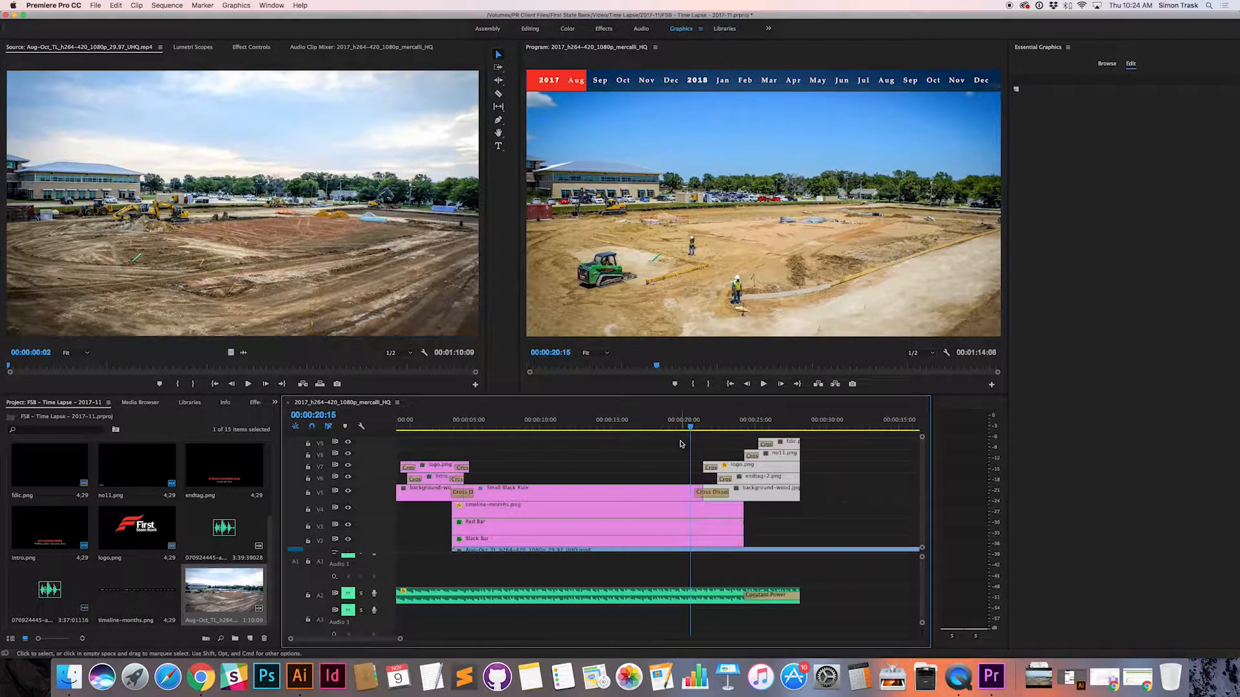
pyautogui.hscroll(1, 681, 452)
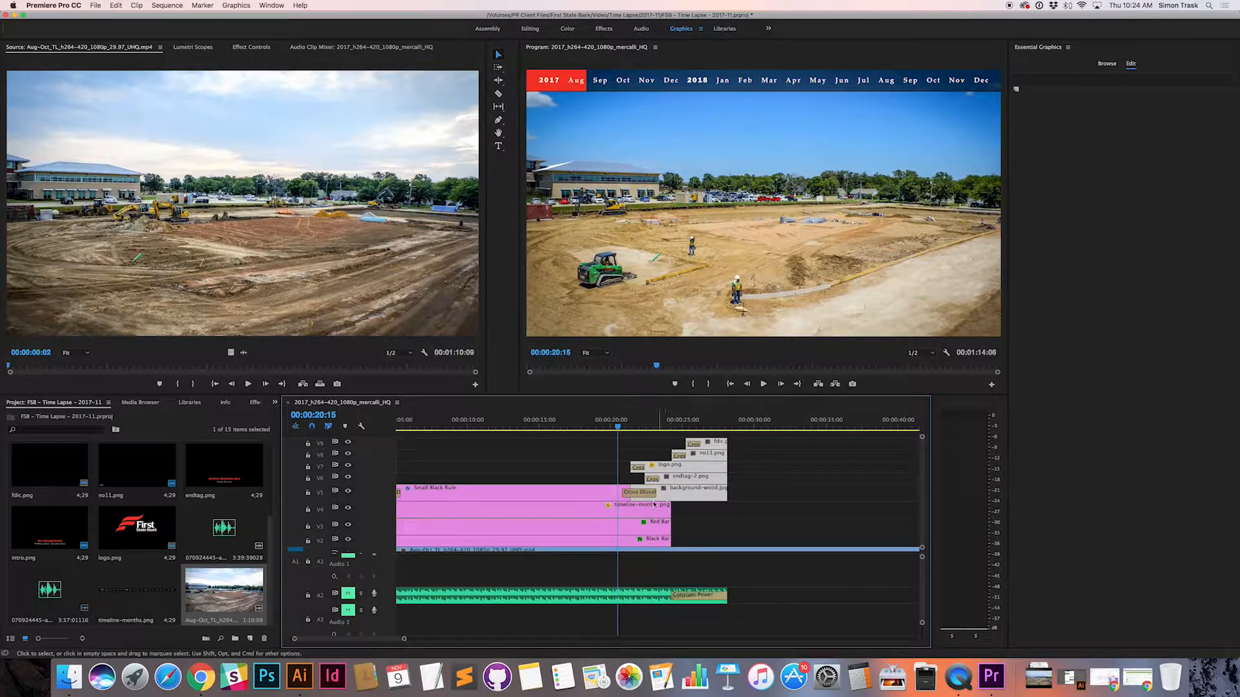
pyautogui.scroll(-1, 636, 550)
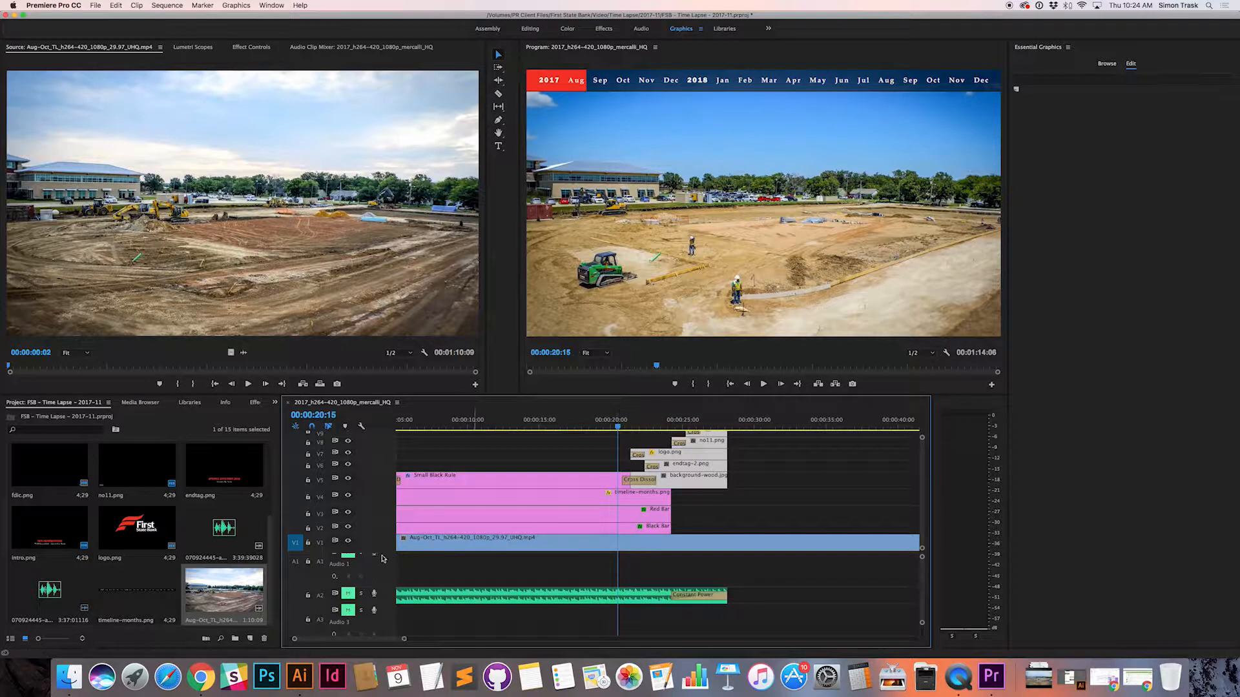
pyautogui.scroll(2, 373, 575)
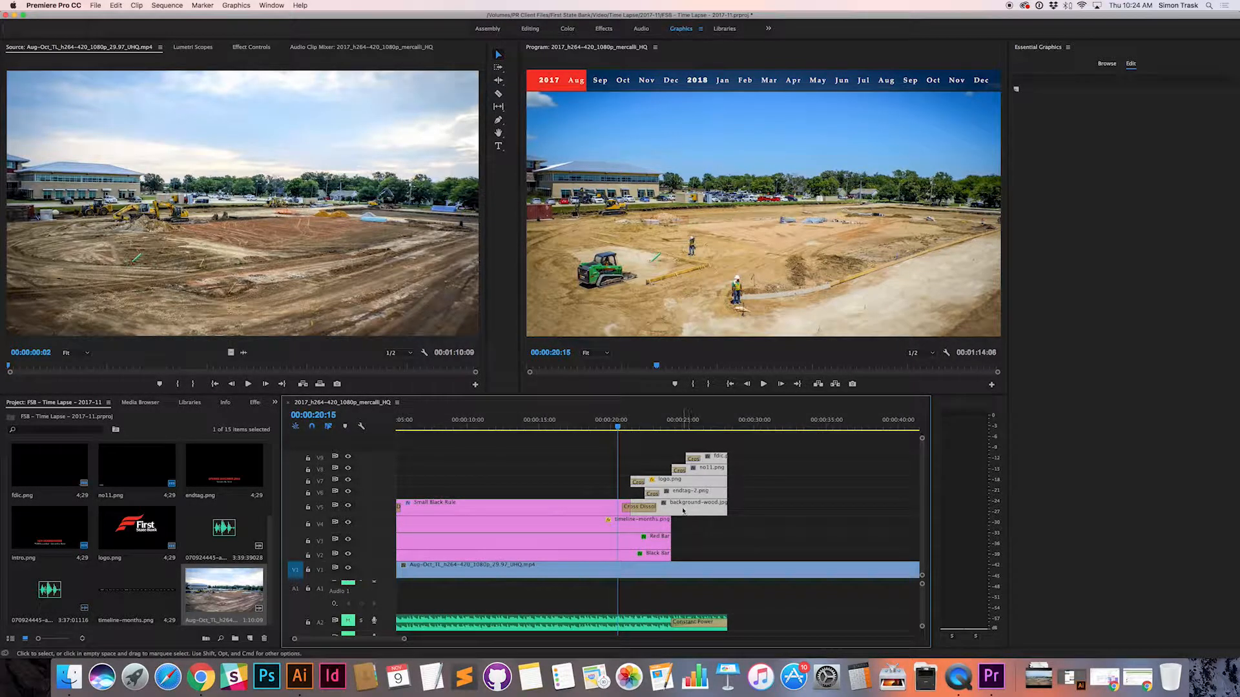
# Step: Scrub between 00:00:18:10 and 00:00:22:09 to examine how the end tag dissolves in over the month timeline
pyautogui.moveTo(618, 427)
pyautogui.mouseDown()
pyautogui.moveTo(656, 426)
pyautogui.moveTo(634, 426)
pyautogui.mouseUp()
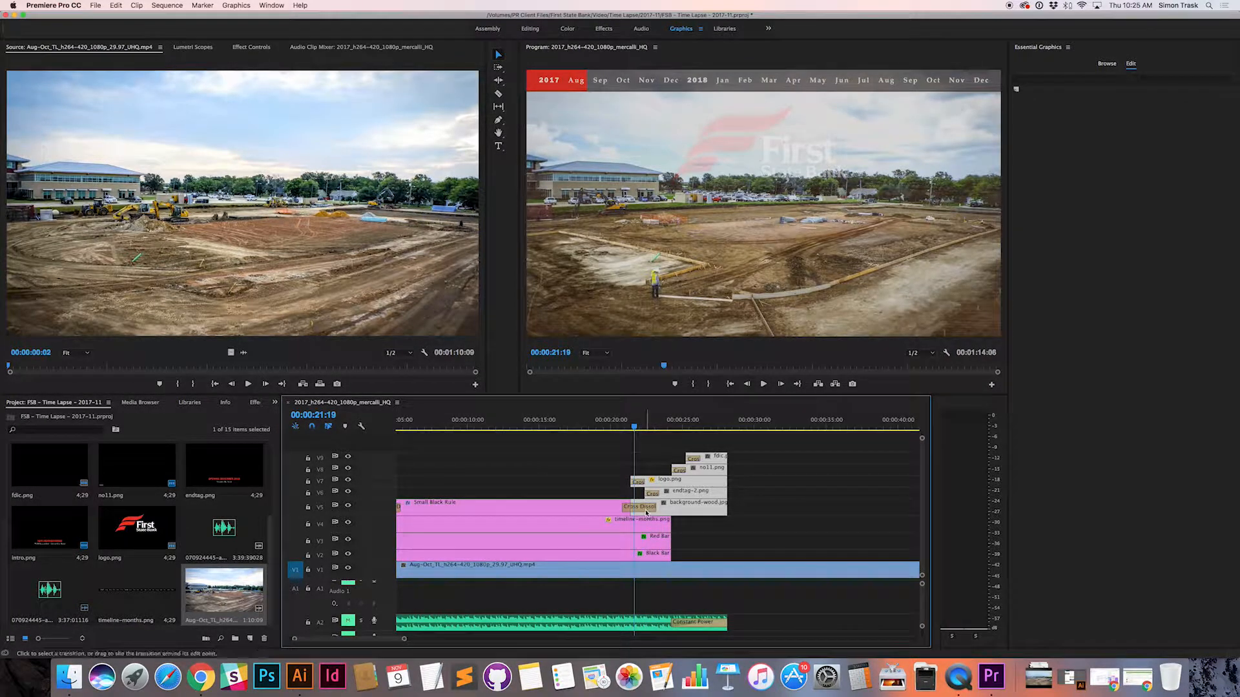
pyautogui.moveTo(635, 427); pyautogui.dragTo(643, 426)
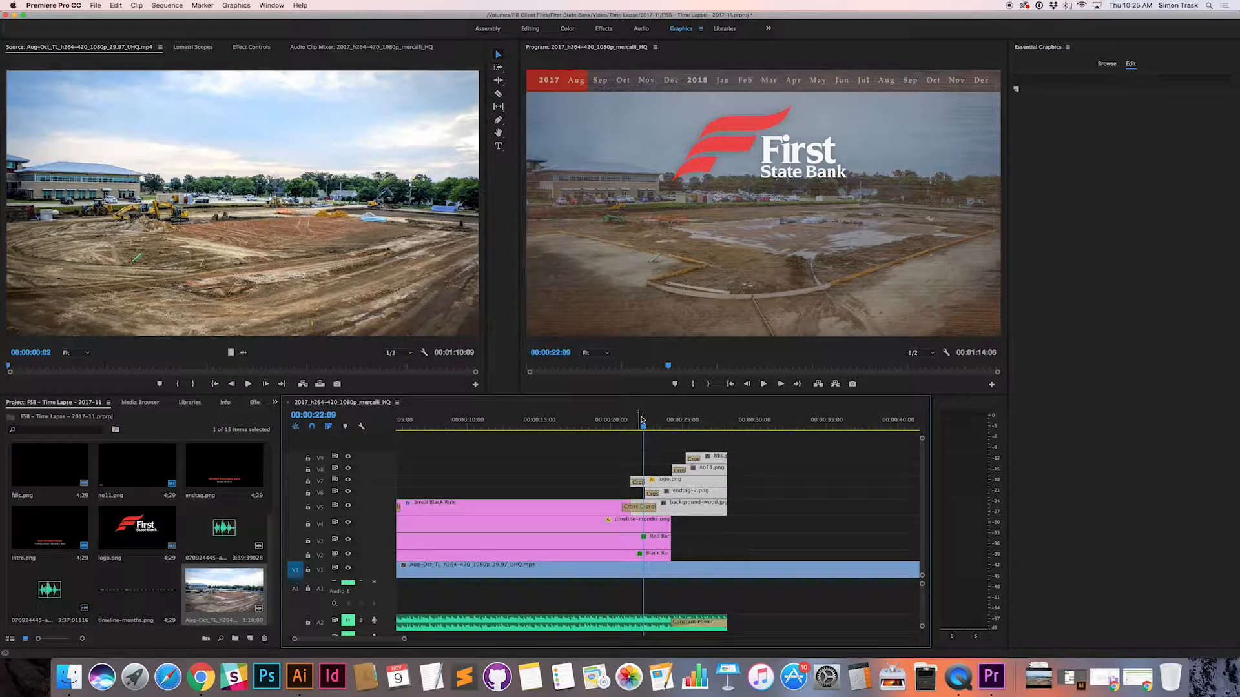
pyautogui.moveTo(643, 426); pyautogui.dragTo(604, 425)
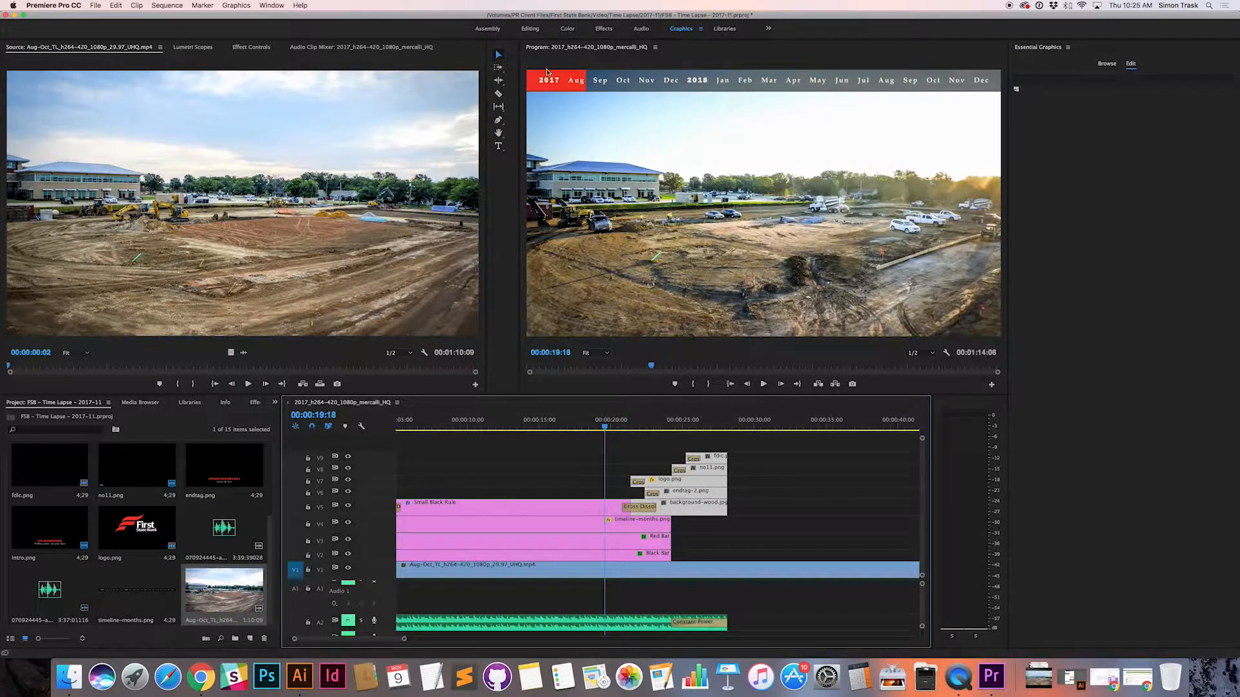
pyautogui.moveTo(637, 423); pyautogui.dragTo(587, 416)
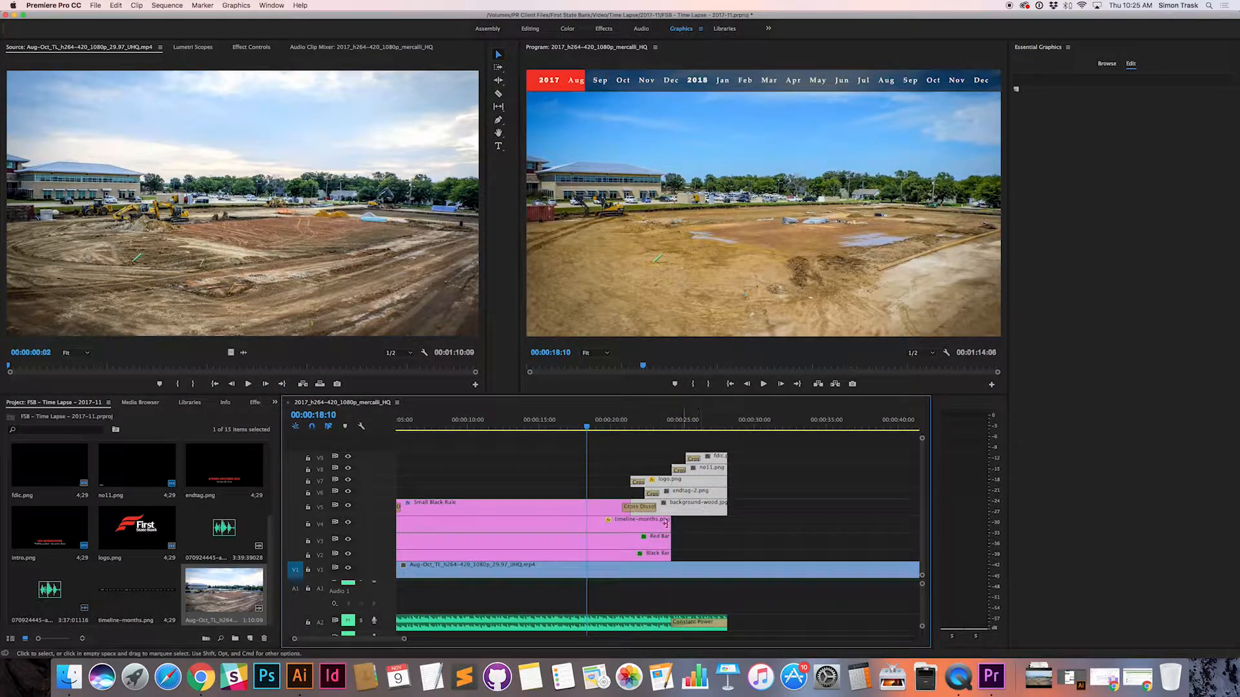
# Step: Select the five end tag clips from background-wood.jpg up to fdic.png and move them to overlap the end of the Aug-Oct footage
pyautogui.click(710, 527)
pyautogui.click(694, 512)
pyautogui.keyDown('shift'); pyautogui.click(704, 493); pyautogui.keyUp('shift')
pyautogui.keyDown('shift'); pyautogui.click(703, 483); pyautogui.keyUp('shift')
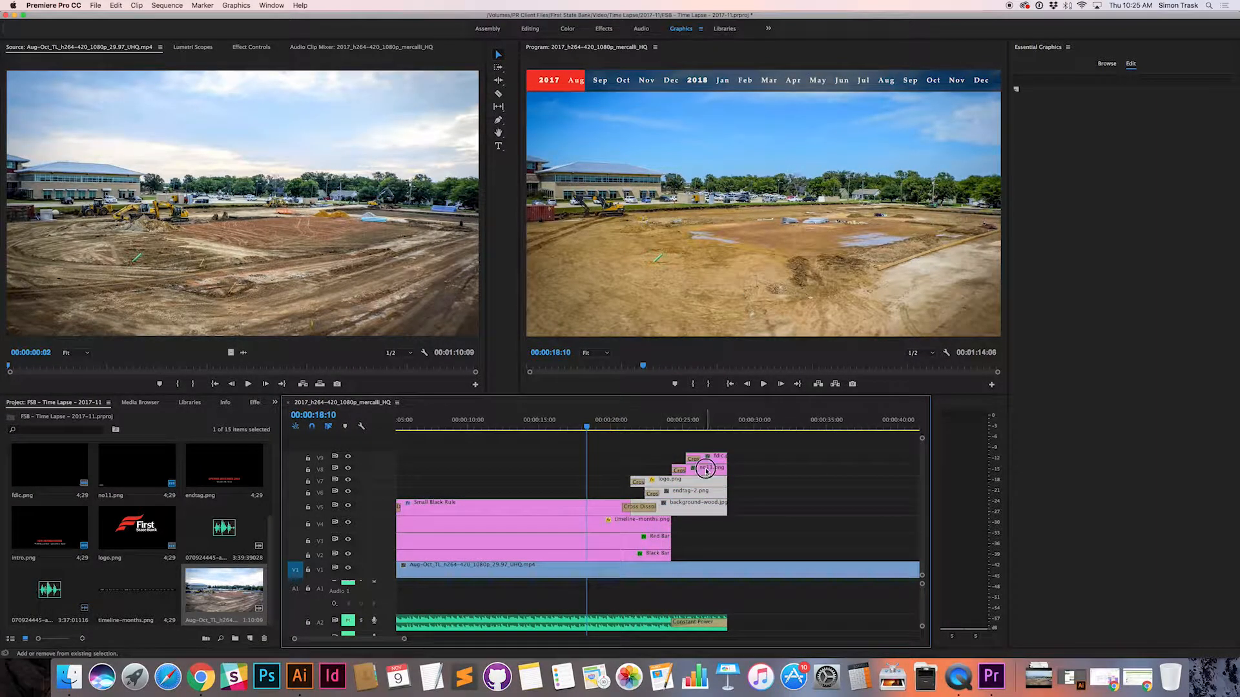
pyautogui.hscroll(5, 659, 478)
pyautogui.moveTo(482, 495); pyautogui.dragTo(876, 497)
pyautogui.hscroll(5, 876, 497)
pyautogui.moveTo(551, 494); pyautogui.dragTo(843, 495)
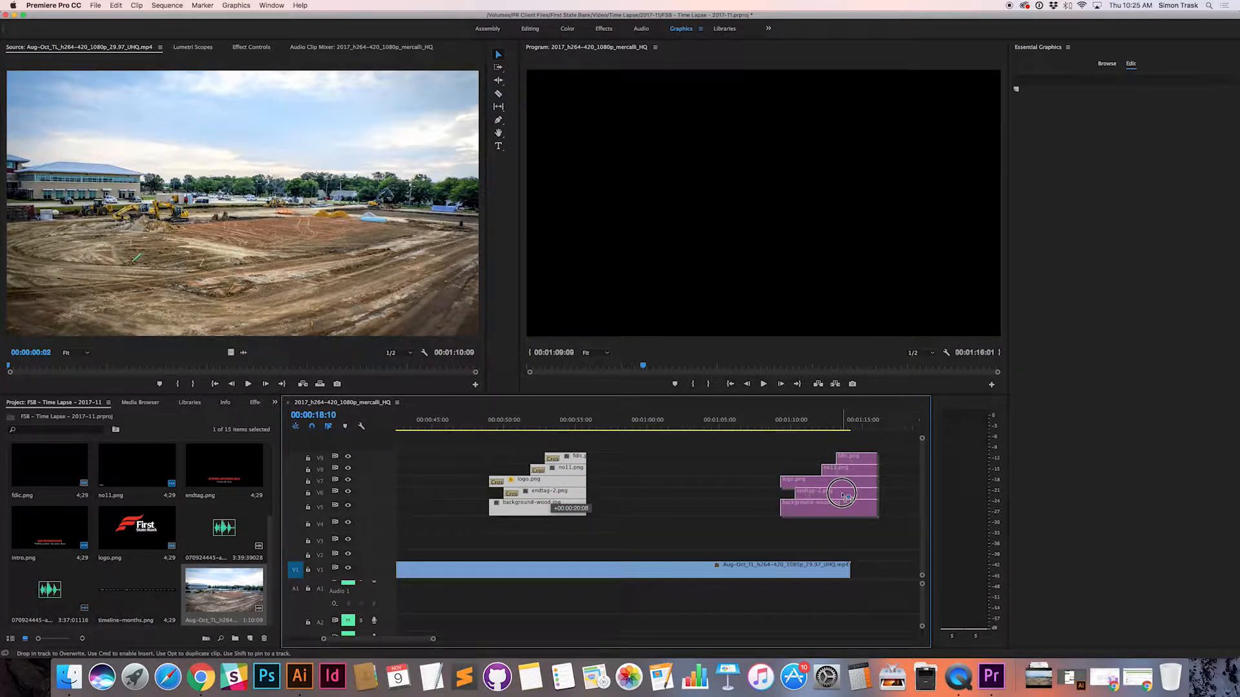
pyautogui.moveTo(843, 496); pyautogui.dragTo(842, 496)
pyautogui.click(816, 524)
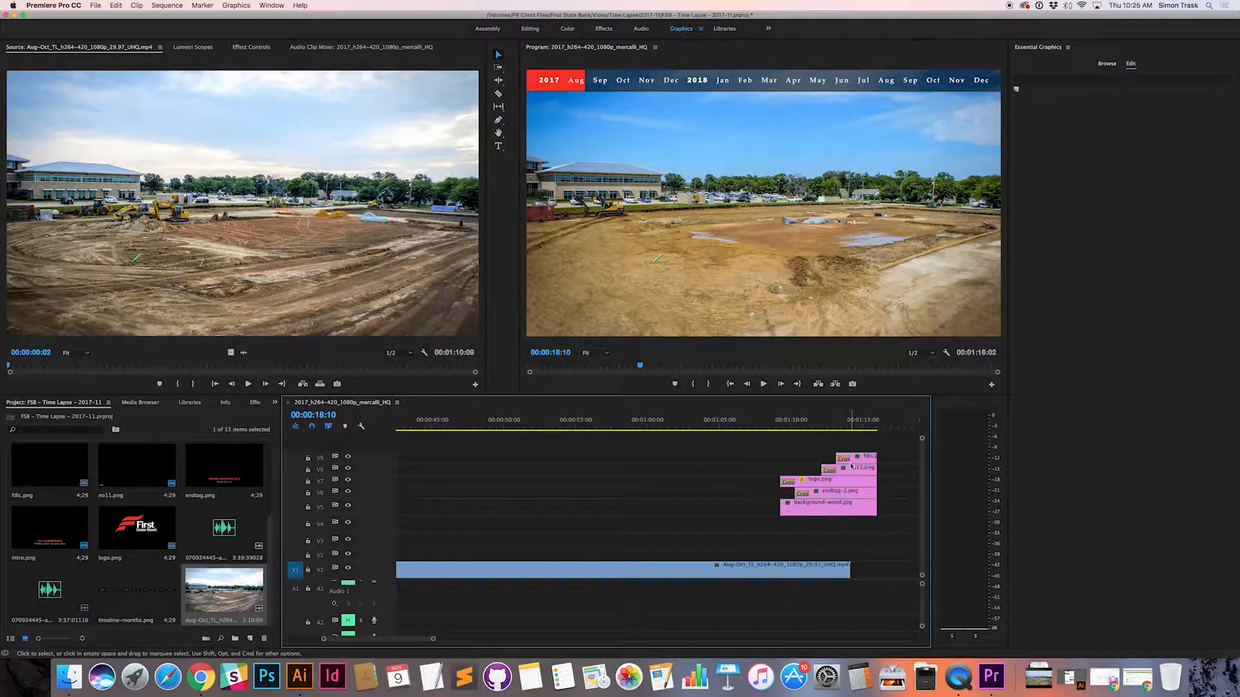
# Step: Shift all five end tag clips together about two seconds further along so they end at 00:01:18:03
pyautogui.click(844, 509)
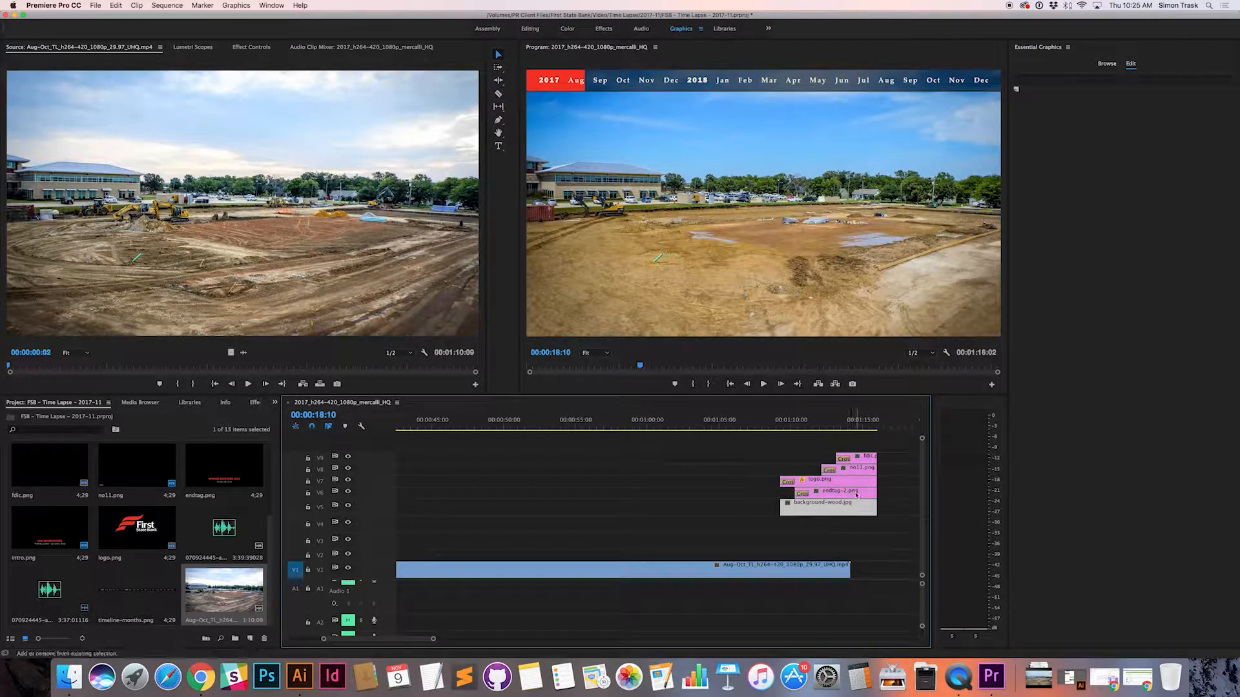
pyautogui.keyDown('shift'); pyautogui.click(855, 494); pyautogui.keyUp('shift')
pyautogui.keyDown('shift'); pyautogui.click(856, 483); pyautogui.keyUp('shift')
pyautogui.keyDown('shift'); pyautogui.click(857, 474); pyautogui.keyUp('shift')
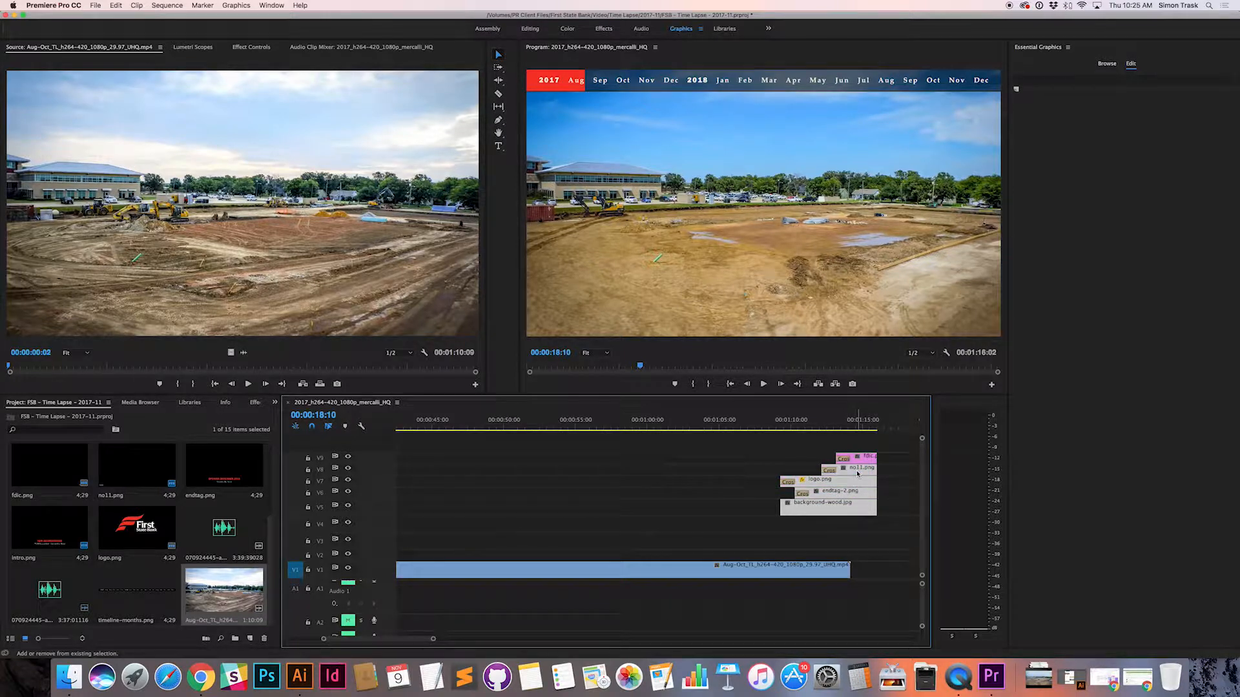
pyautogui.keyDown('shift'); pyautogui.click(858, 457); pyautogui.keyUp('shift')
pyautogui.moveTo(860, 459); pyautogui.dragTo(898, 458)
pyautogui.moveTo(848, 512)
pyautogui.mouseDown()
pyautogui.moveTo(826, 510)
pyautogui.moveTo(850, 510)
pyautogui.mouseUp()
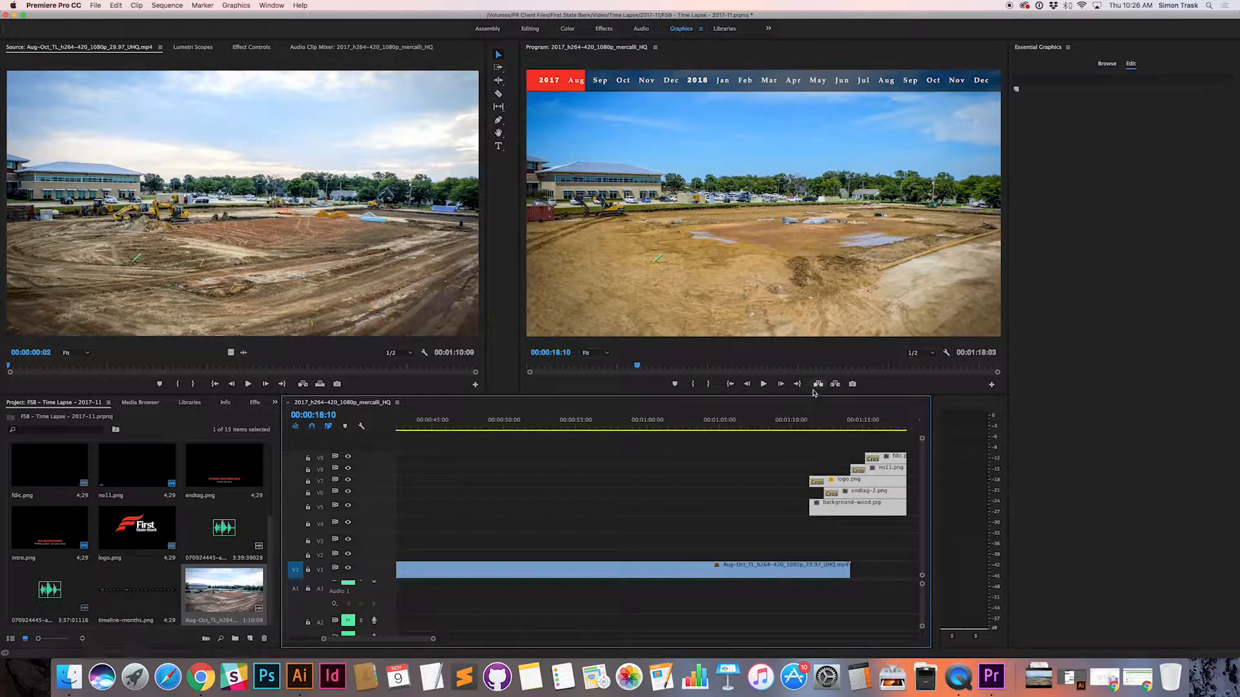
# Step: Scrub the closing footage up to 00:01:08:14 to review what plays before the end tag
pyautogui.moveTo(810, 425); pyautogui.dragTo(672, 424)
pyautogui.hscroll(-3, 658, 437)
pyautogui.hscroll(5, 658, 437)
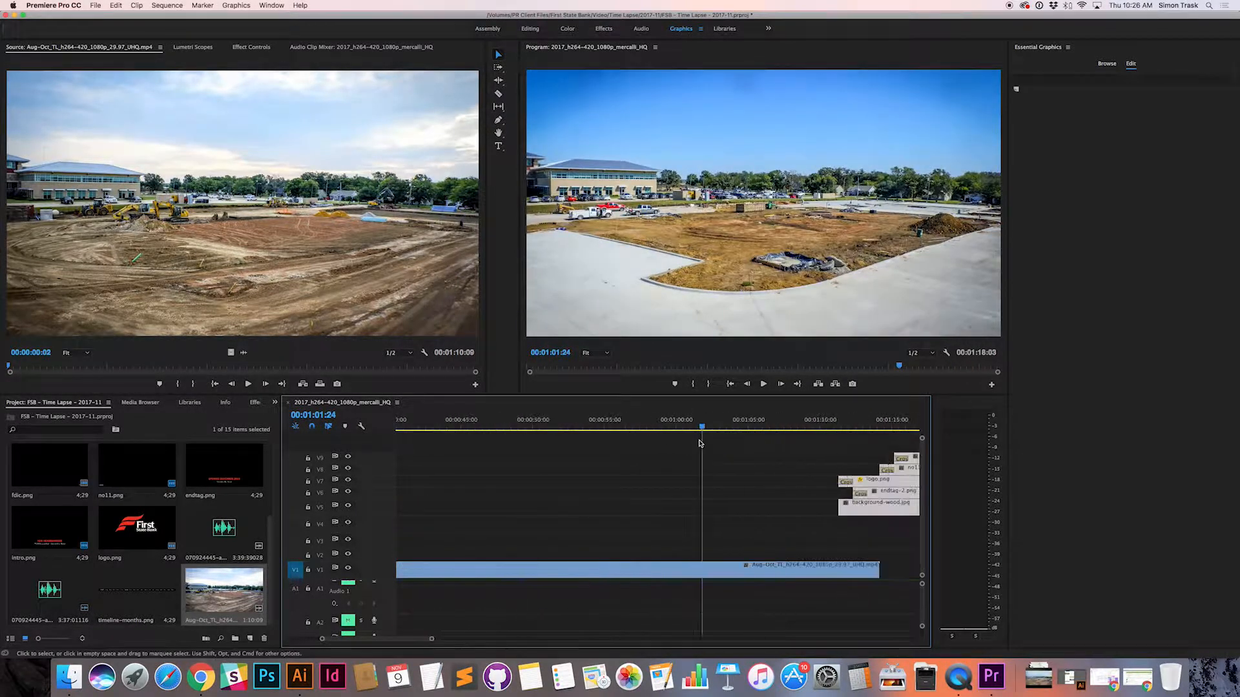
pyautogui.moveTo(572, 424); pyautogui.dragTo(623, 426)
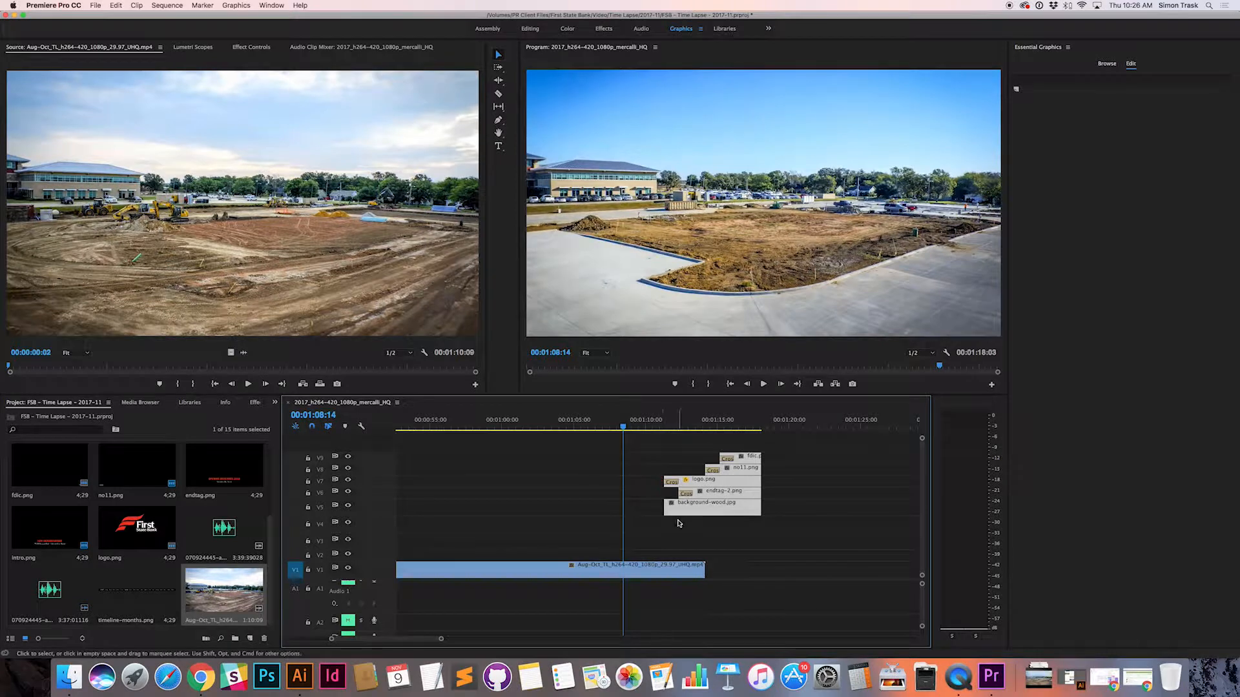
# Step: Extend the timeline-months.png, Red Bar and Black Bar clips together to the end of the Aug-Oct footage
pyautogui.scroll(15, 662, 510)
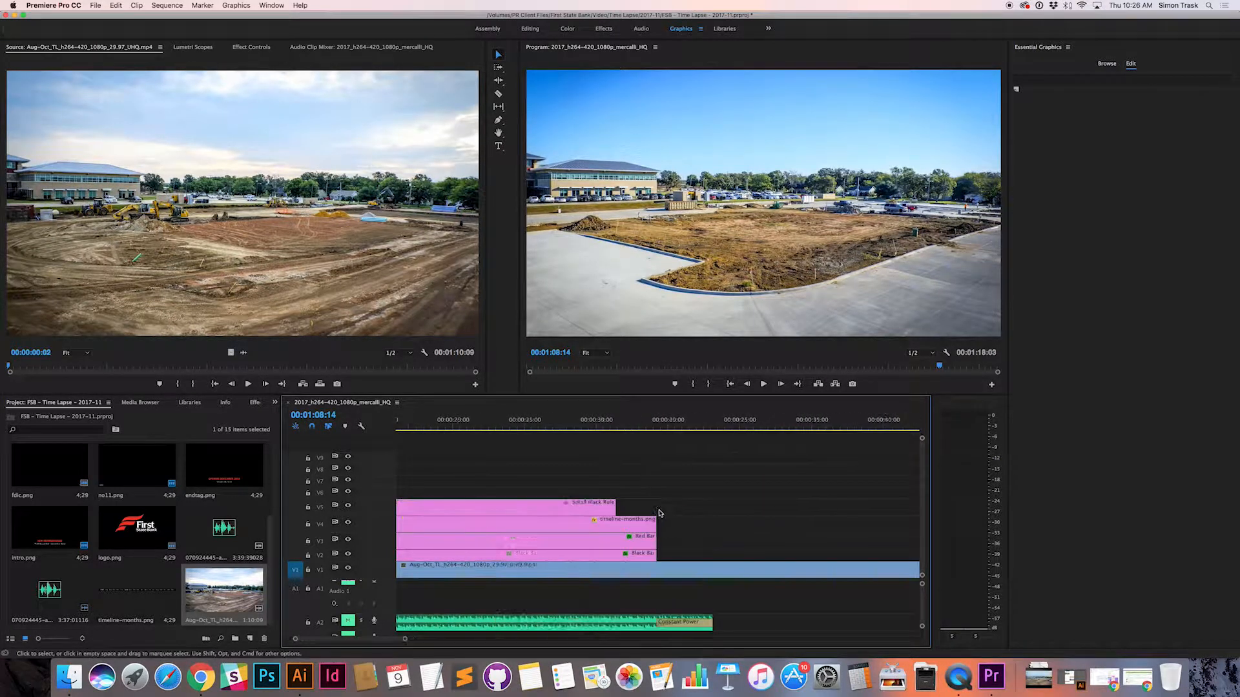
pyautogui.click(621, 511)
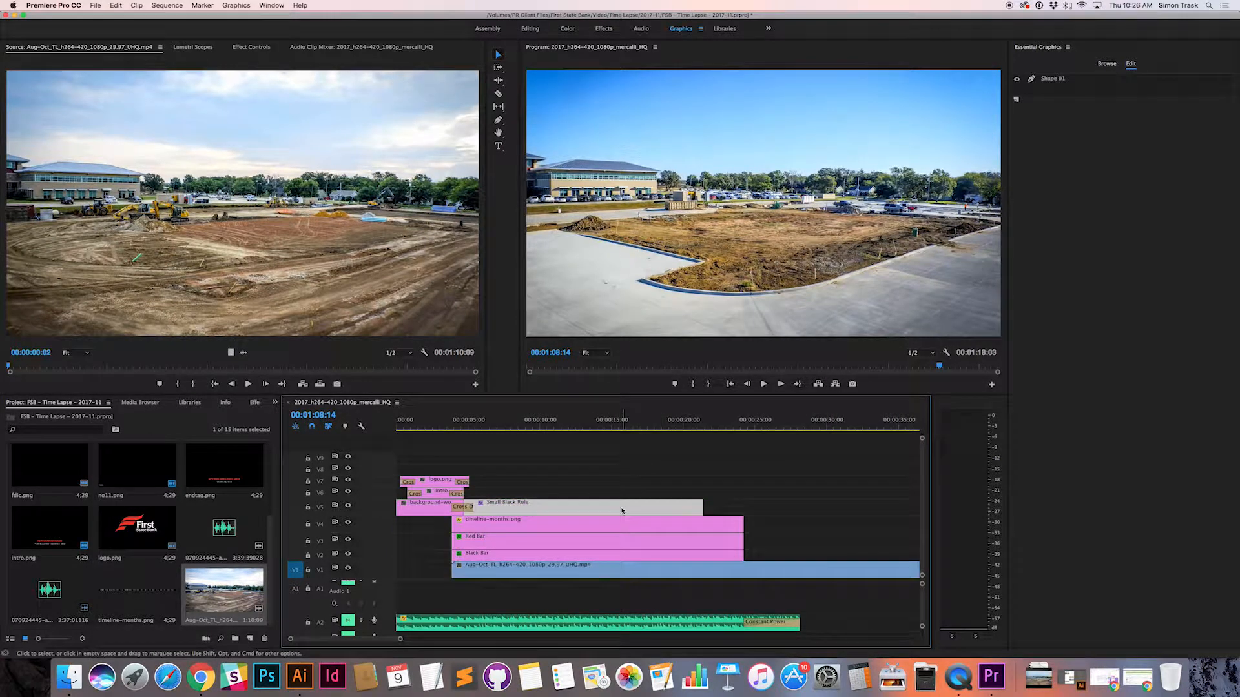
pyautogui.click(668, 523)
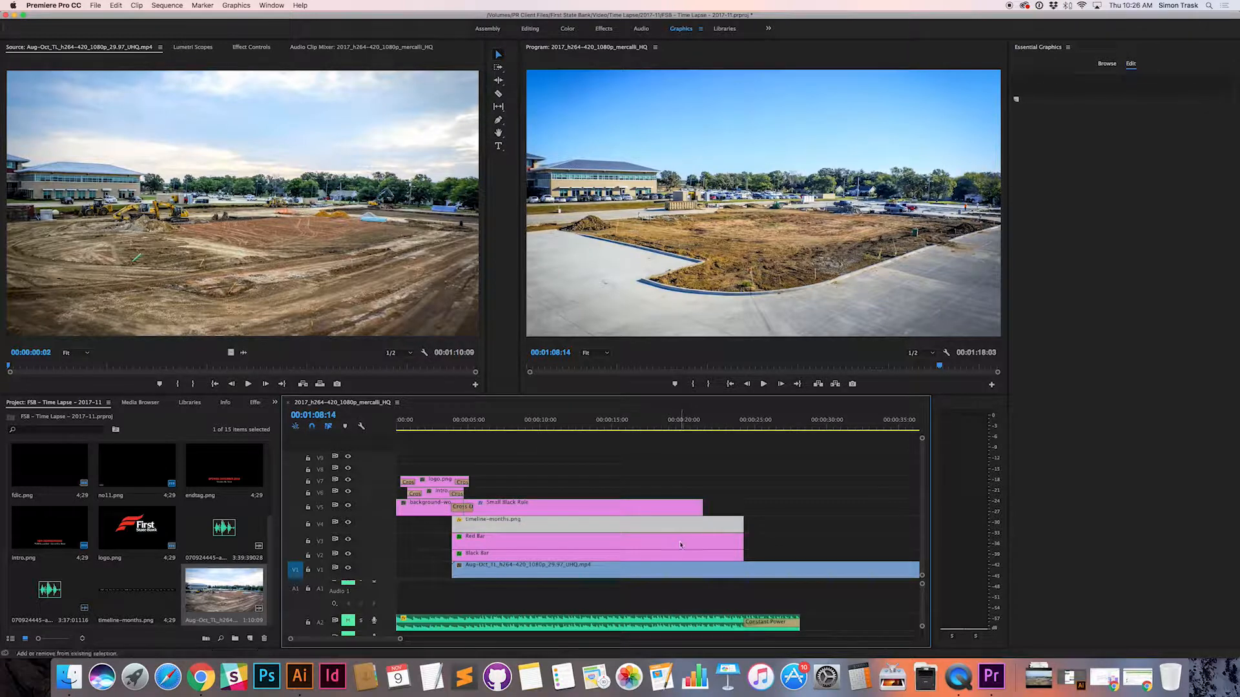
pyautogui.keyDown('shift'); pyautogui.click(671, 539); pyautogui.keyUp('shift')
pyautogui.keyDown('shift'); pyautogui.click(678, 556); pyautogui.keyUp('shift')
pyautogui.hscroll(5, 632, 535)
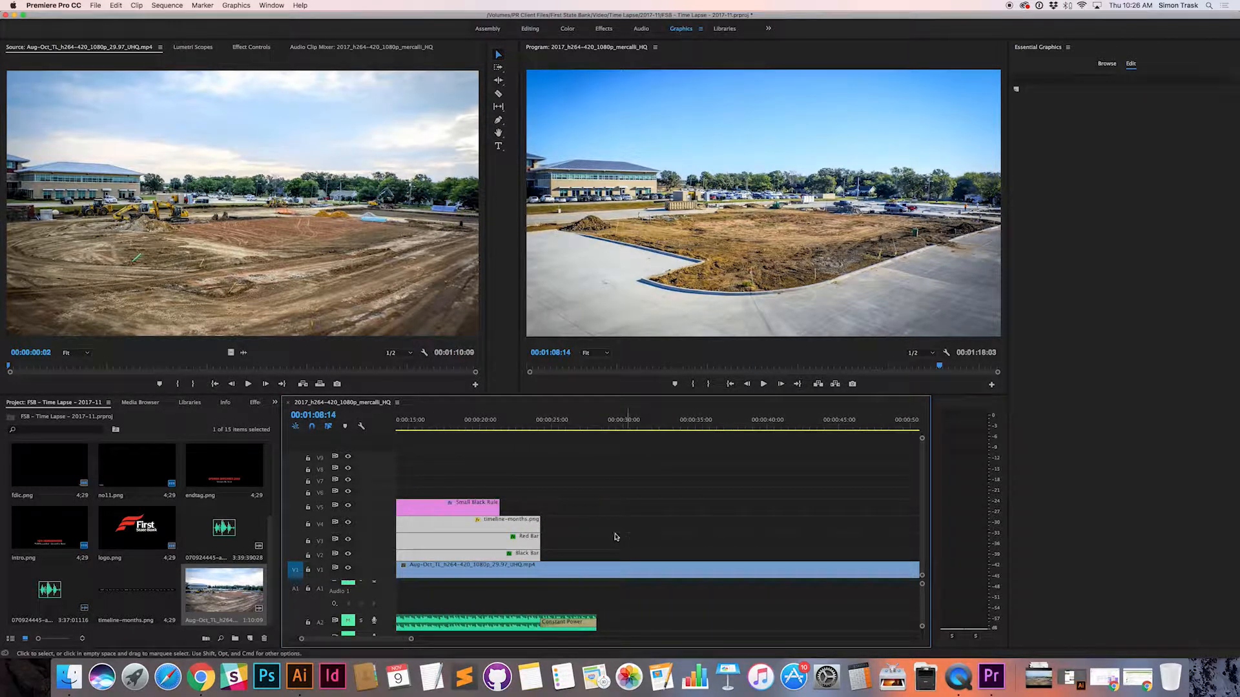
pyautogui.moveTo(540, 540); pyautogui.dragTo(806, 536)
pyautogui.moveTo(608, 540); pyautogui.dragTo(867, 540)
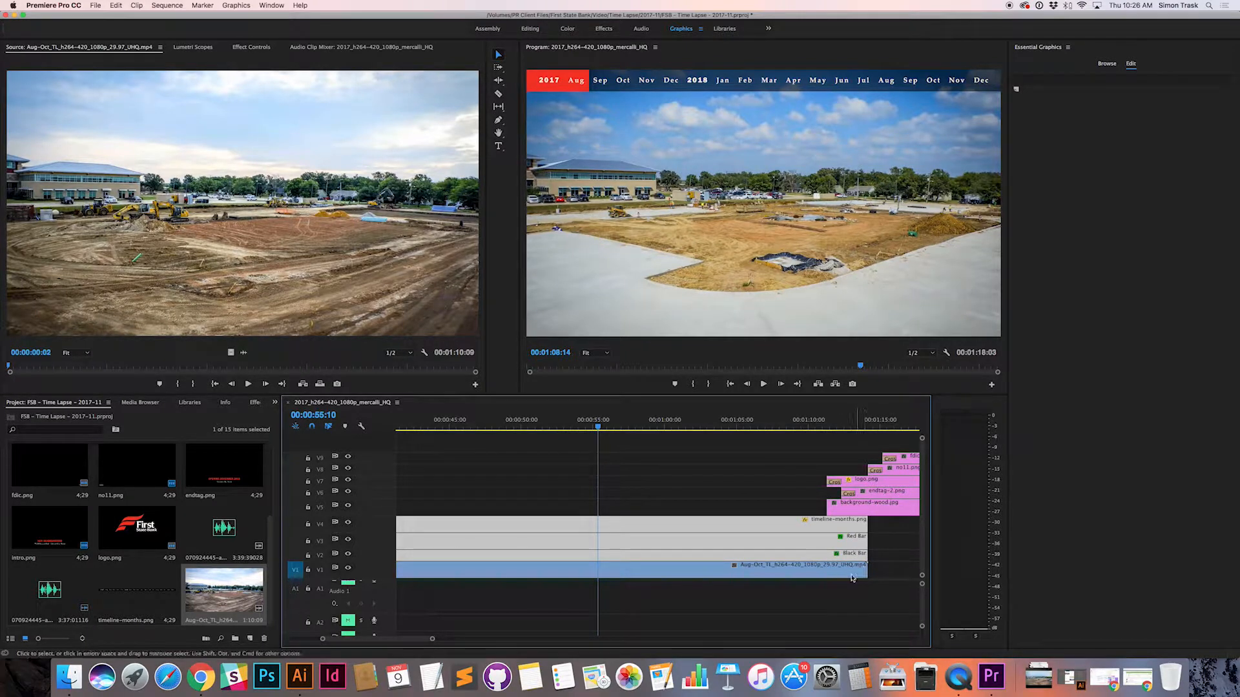
pyautogui.hscroll(-2, 823, 486)
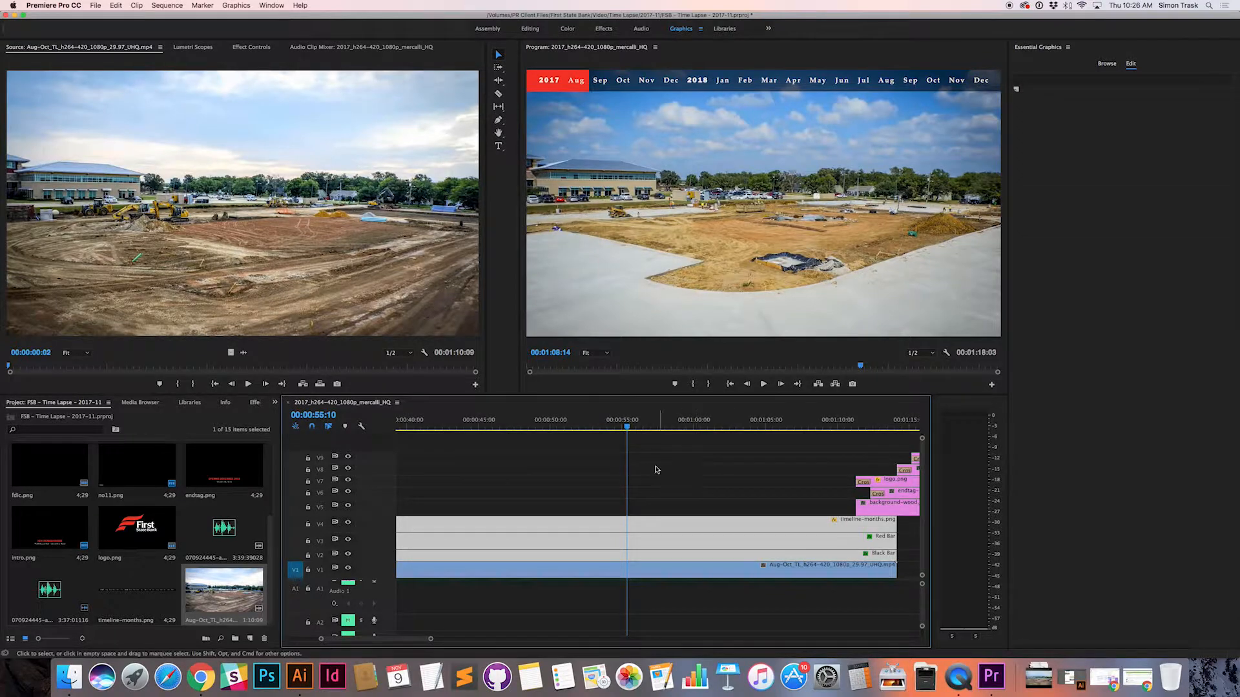
pyautogui.moveTo(626, 426)
pyautogui.mouseDown()
pyautogui.moveTo(810, 425)
pyautogui.moveTo(425, 422)
pyautogui.moveTo(796, 421)
pyautogui.moveTo(621, 422)
pyautogui.mouseUp()
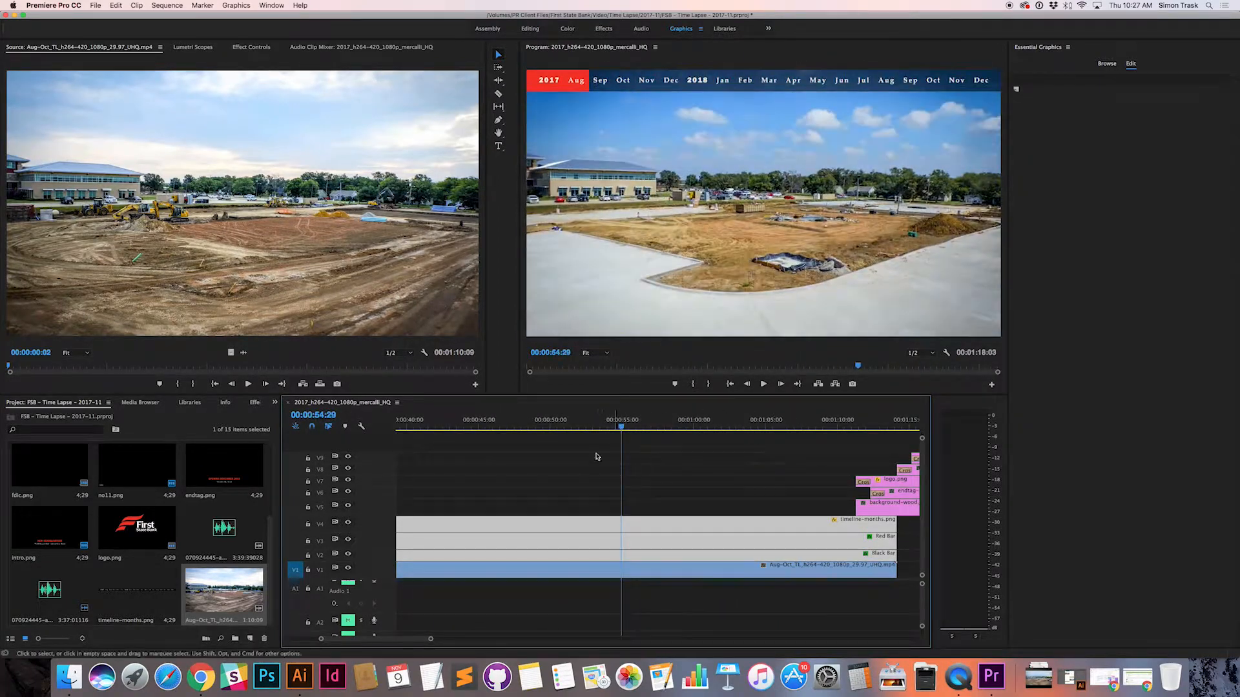
# Step: Extend the Small Black Rule clip until it meets the start of the end tag's background-wood.jpg clip
pyautogui.hscroll(-10, 584, 470)
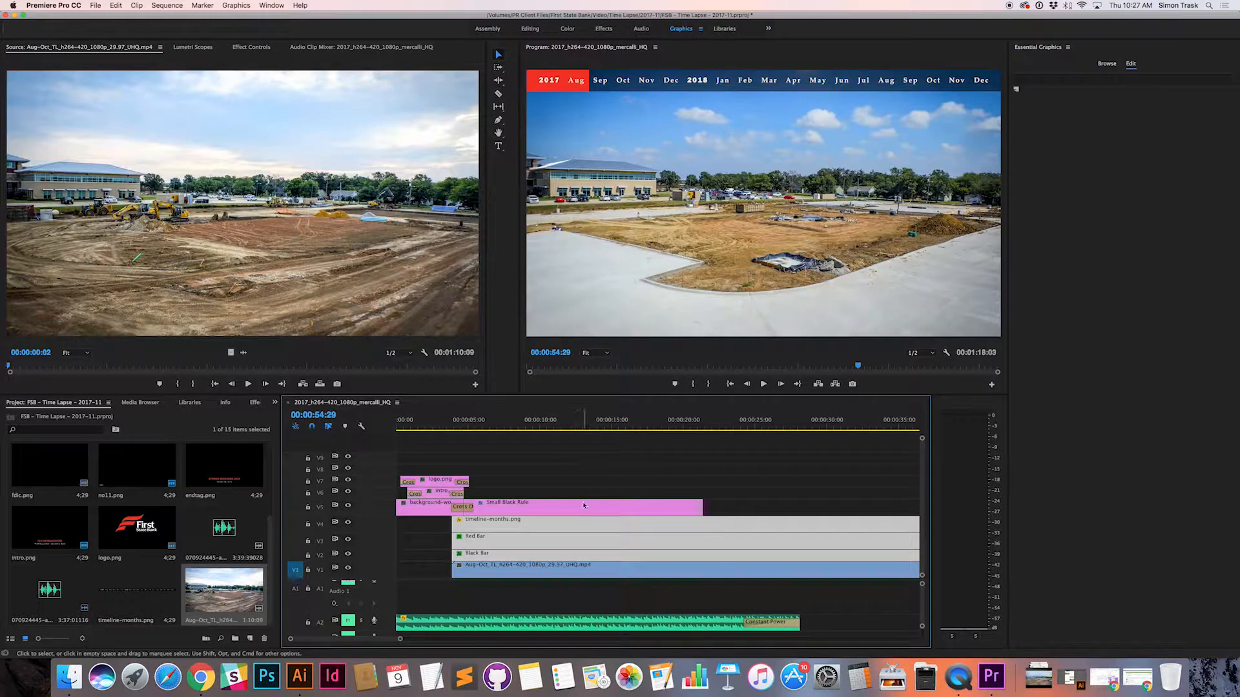
pyautogui.click(584, 506)
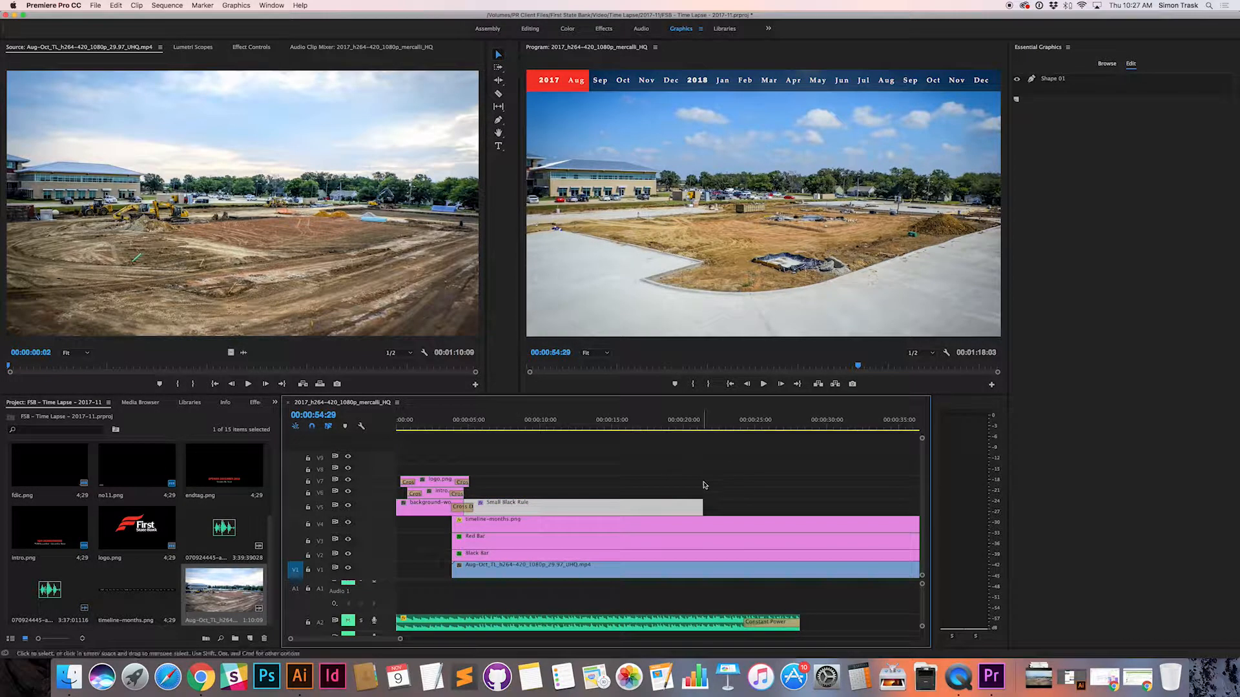
pyautogui.moveTo(702, 506); pyautogui.dragTo(912, 505)
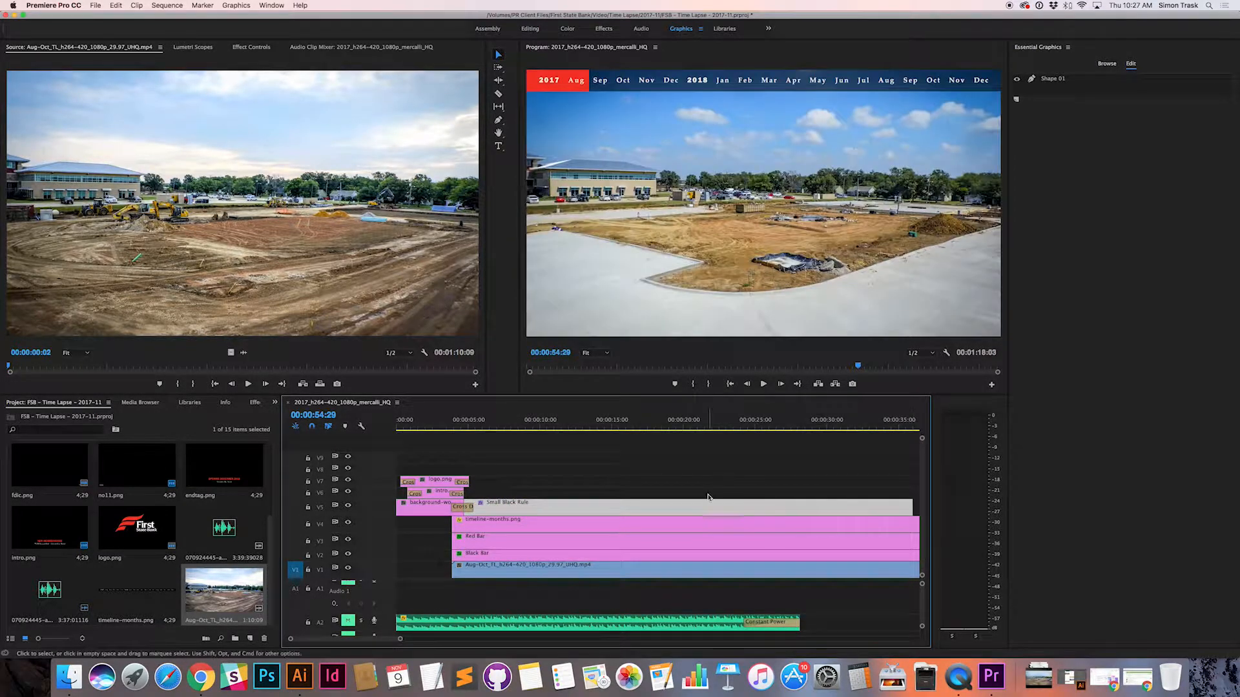
pyautogui.hscroll(10, 708, 497)
pyautogui.moveTo(461, 506); pyautogui.dragTo(868, 506)
pyautogui.hscroll(7, 711, 497)
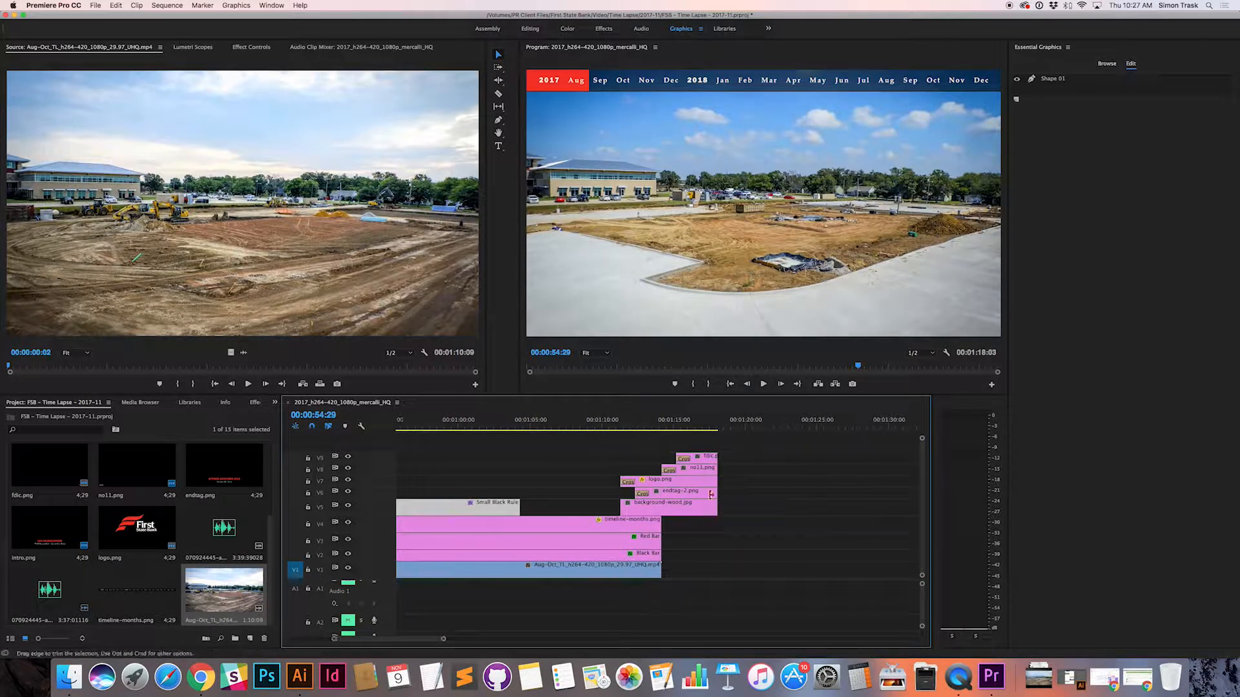
pyautogui.moveTo(491, 421)
pyautogui.mouseDown()
pyautogui.moveTo(476, 420)
pyautogui.moveTo(536, 421)
pyautogui.moveTo(502, 423)
pyautogui.mouseUp()
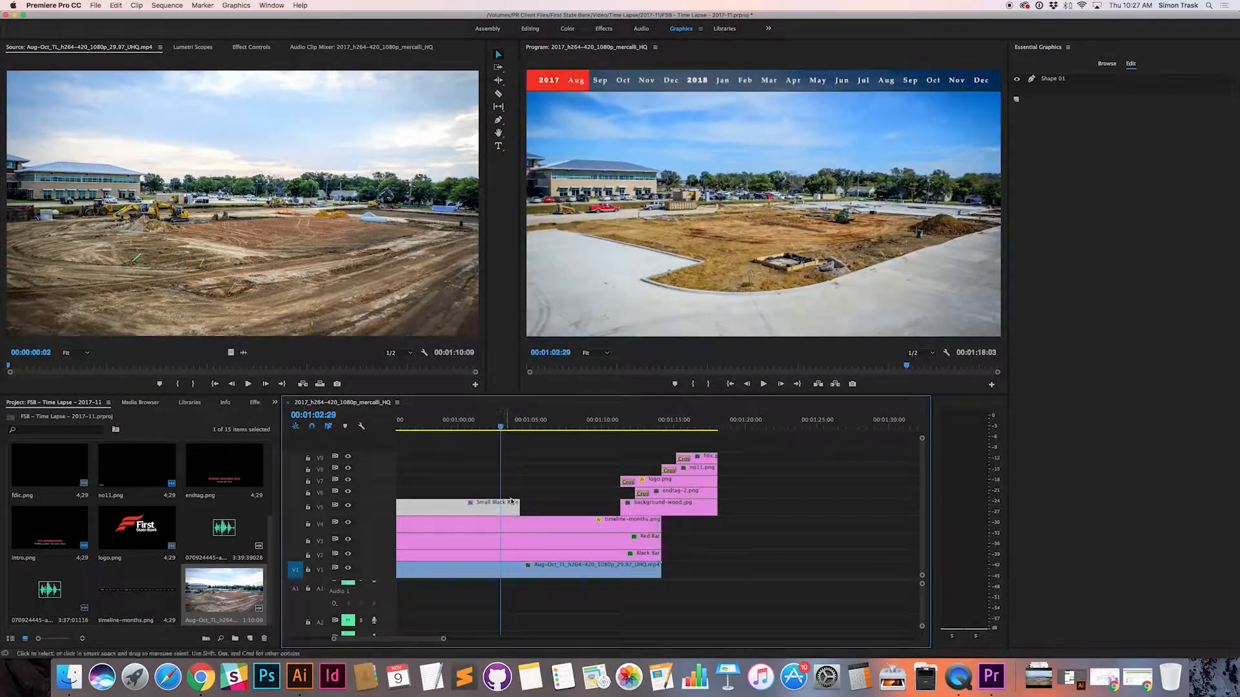
pyautogui.moveTo(519, 508); pyautogui.dragTo(618, 512)
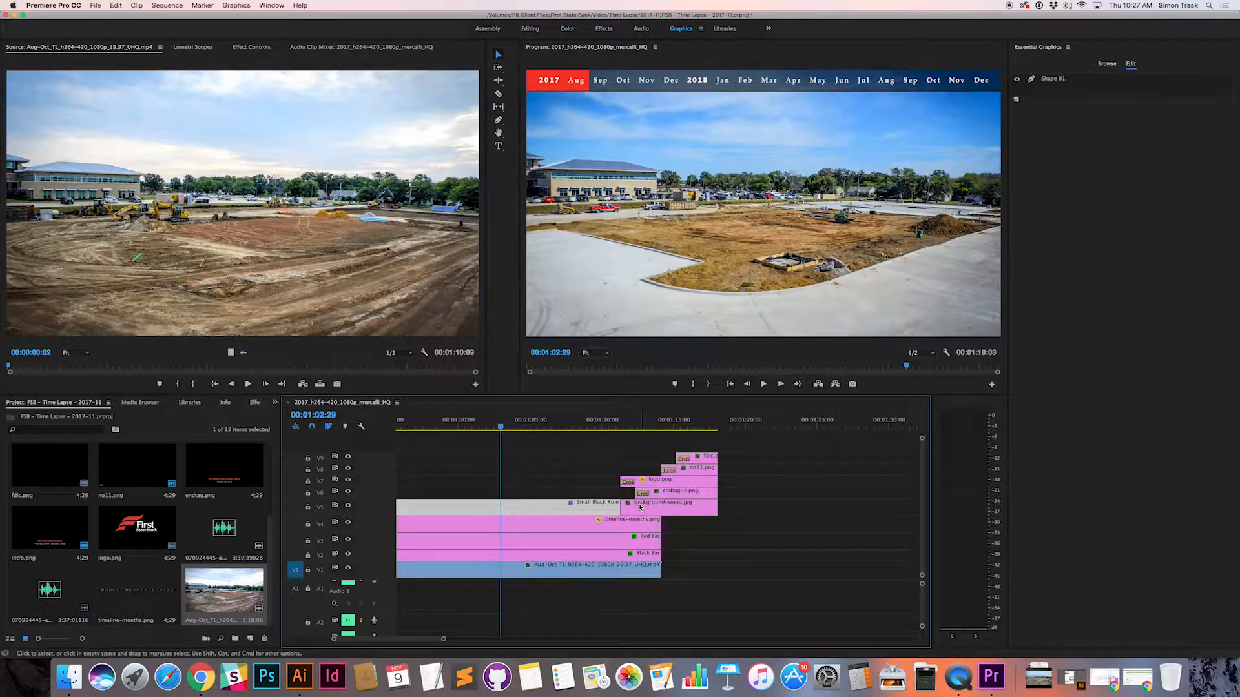
# Step: Select the Small Black Rule and background-wood.jpg clips and add a Cross Dissolve at the cut between them
pyautogui.click(635, 511)
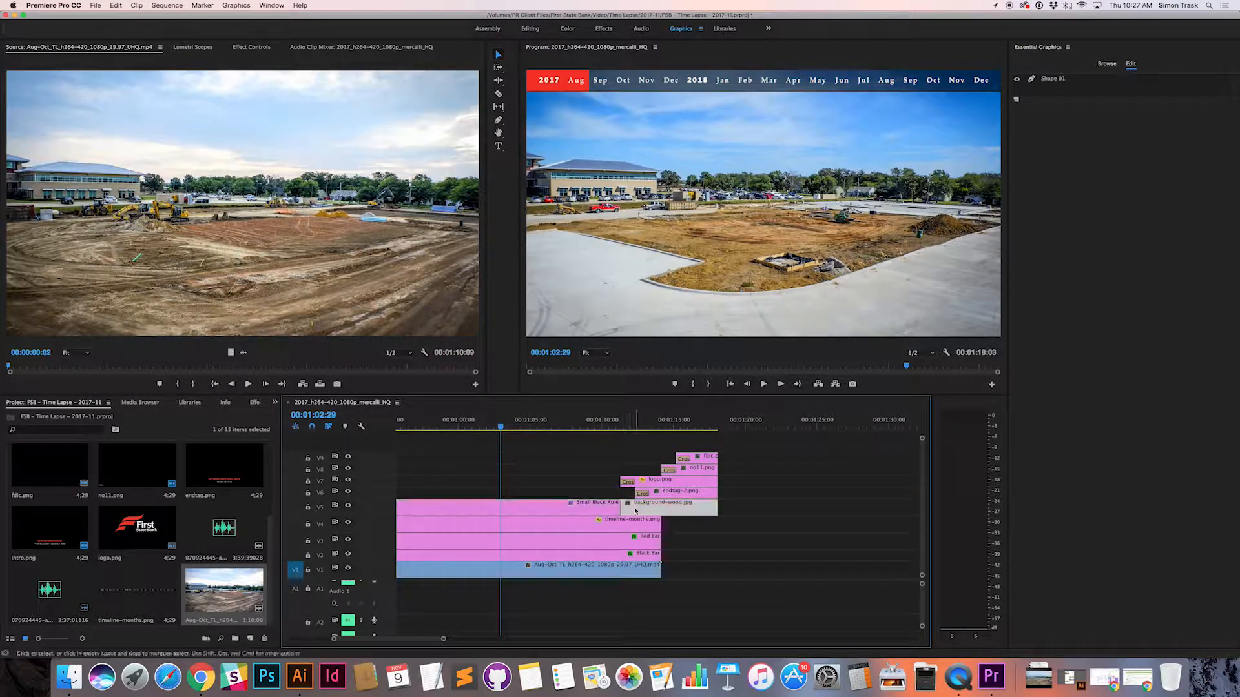
pyautogui.keyDown('shift'); pyautogui.click(578, 507); pyautogui.keyUp('shift')
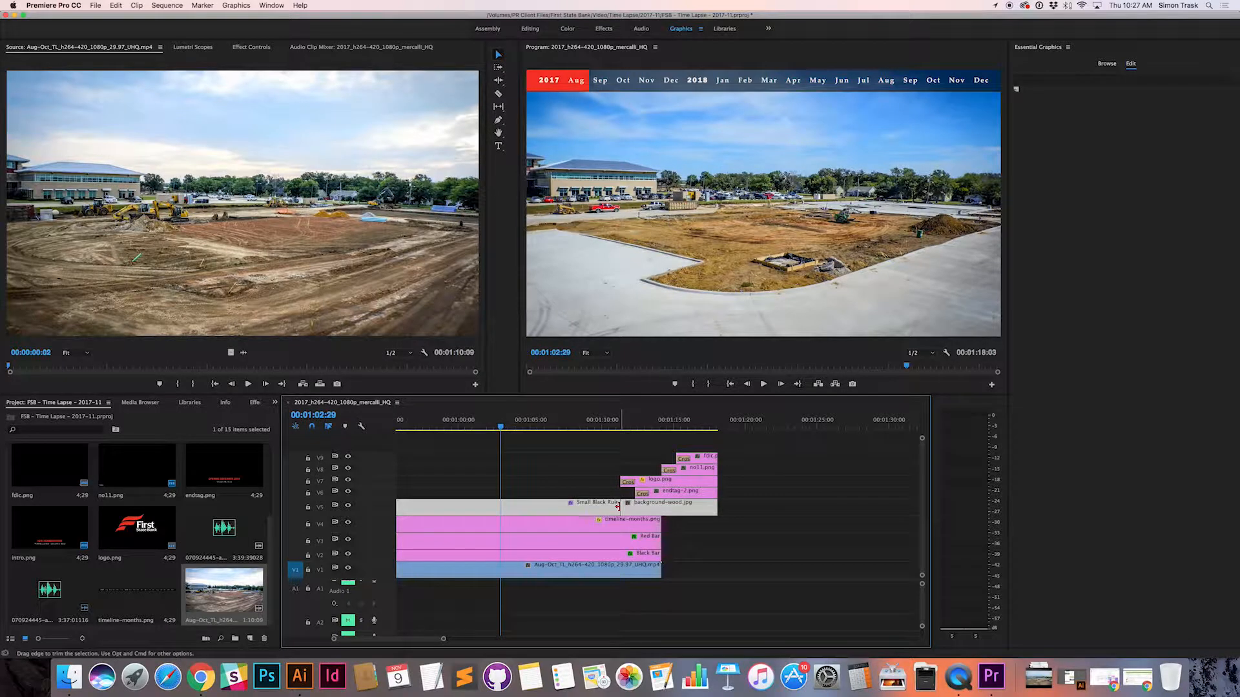
pyautogui.click(582, 525)
pyautogui.click(584, 511)
pyautogui.keyDown('shift'); pyautogui.click(657, 510); pyautogui.keyUp('shift')
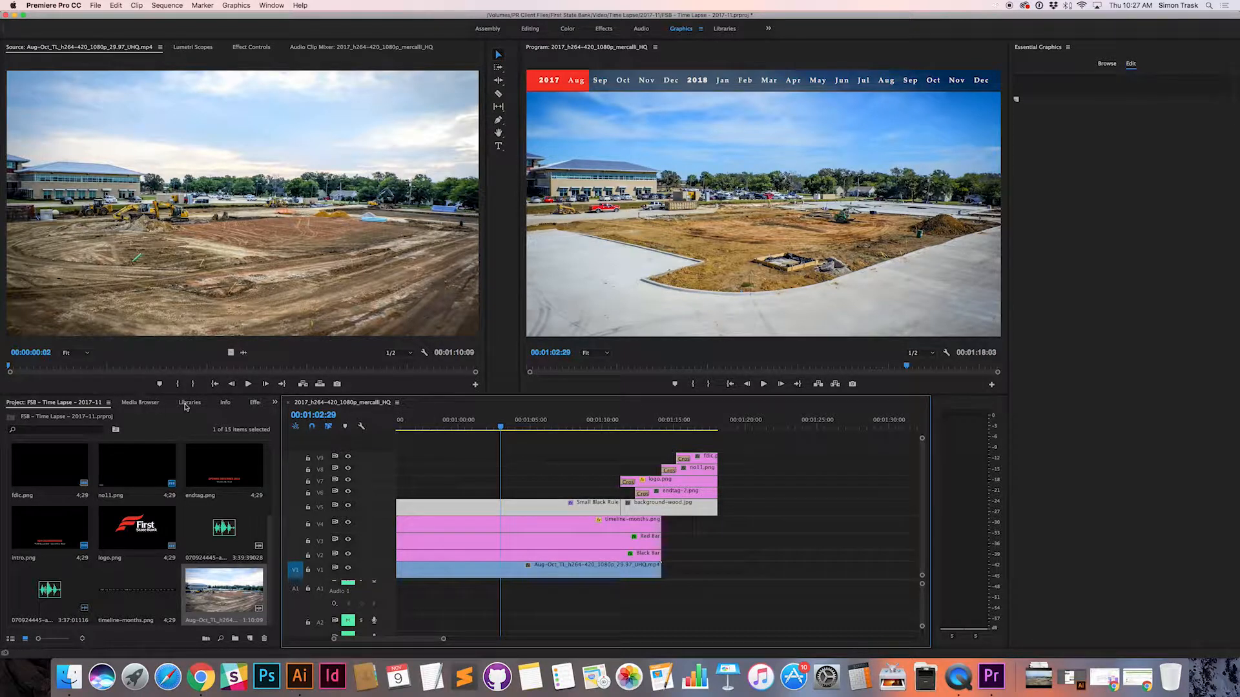
pyautogui.click(251, 403)
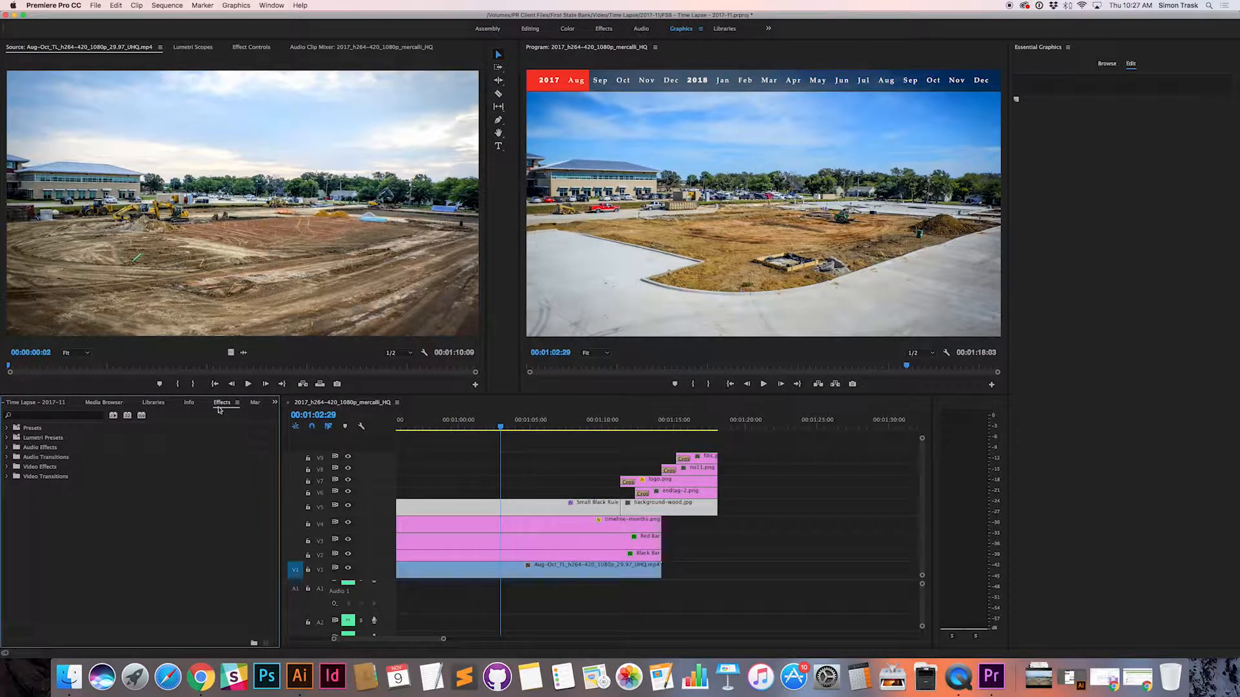
pyautogui.click(8, 477)
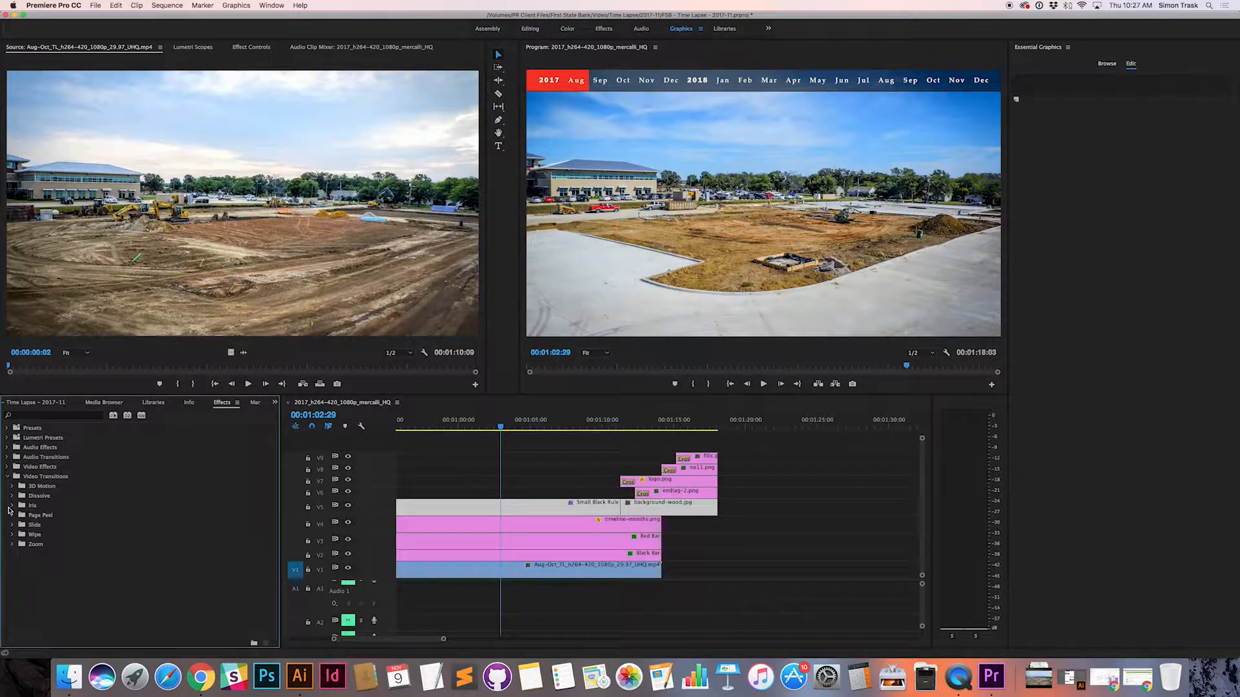
pyautogui.click(12, 496)
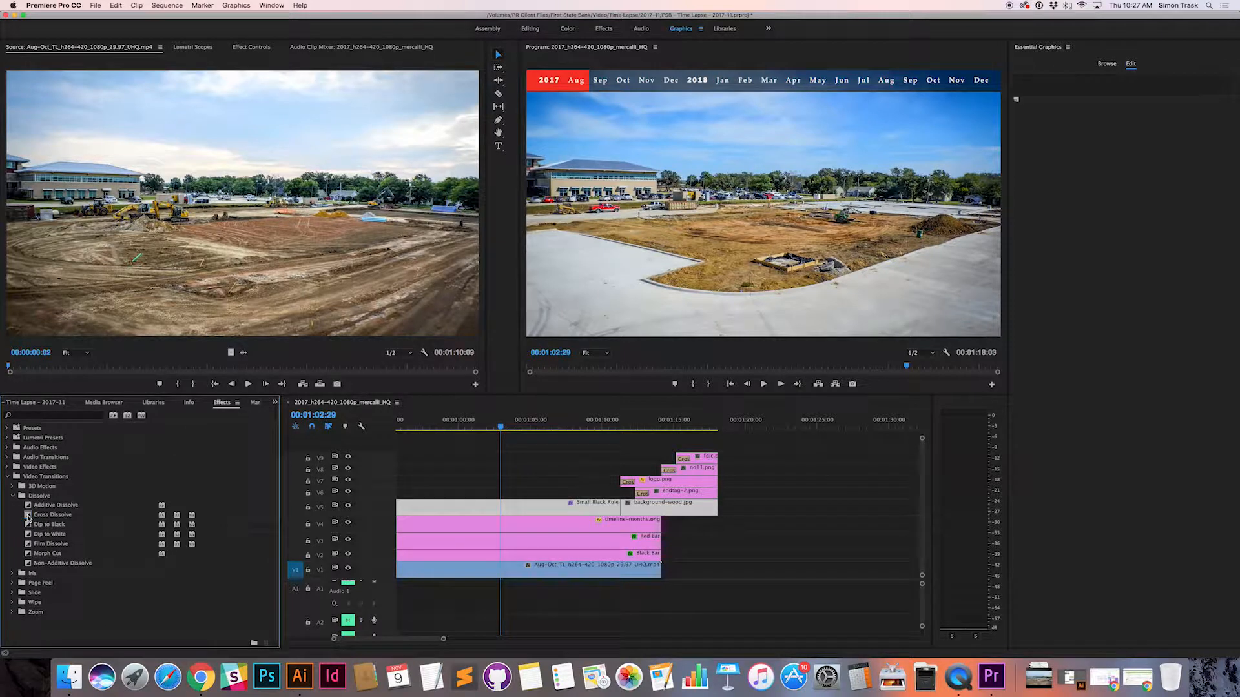
pyautogui.click(29, 516)
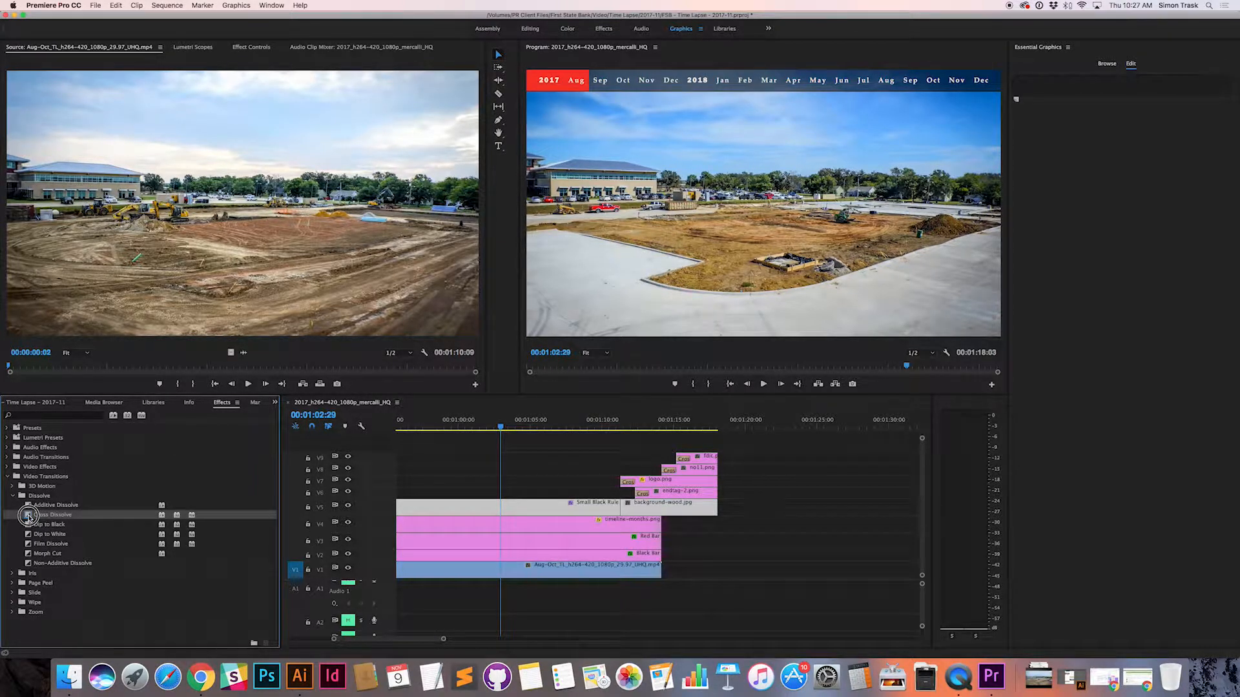
pyautogui.moveTo(28, 516); pyautogui.dragTo(621, 509)
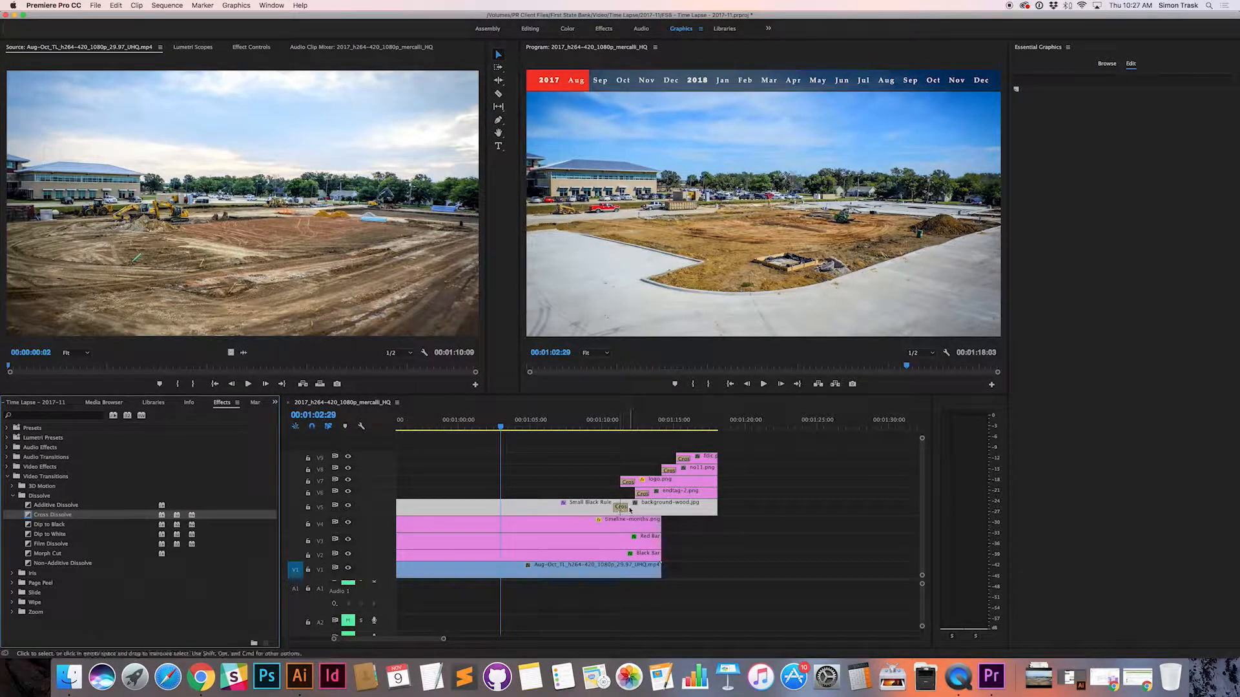
pyautogui.moveTo(623, 508)
pyautogui.mouseDown()
pyautogui.moveTo(637, 508)
pyautogui.moveTo(623, 508)
pyautogui.mouseUp()
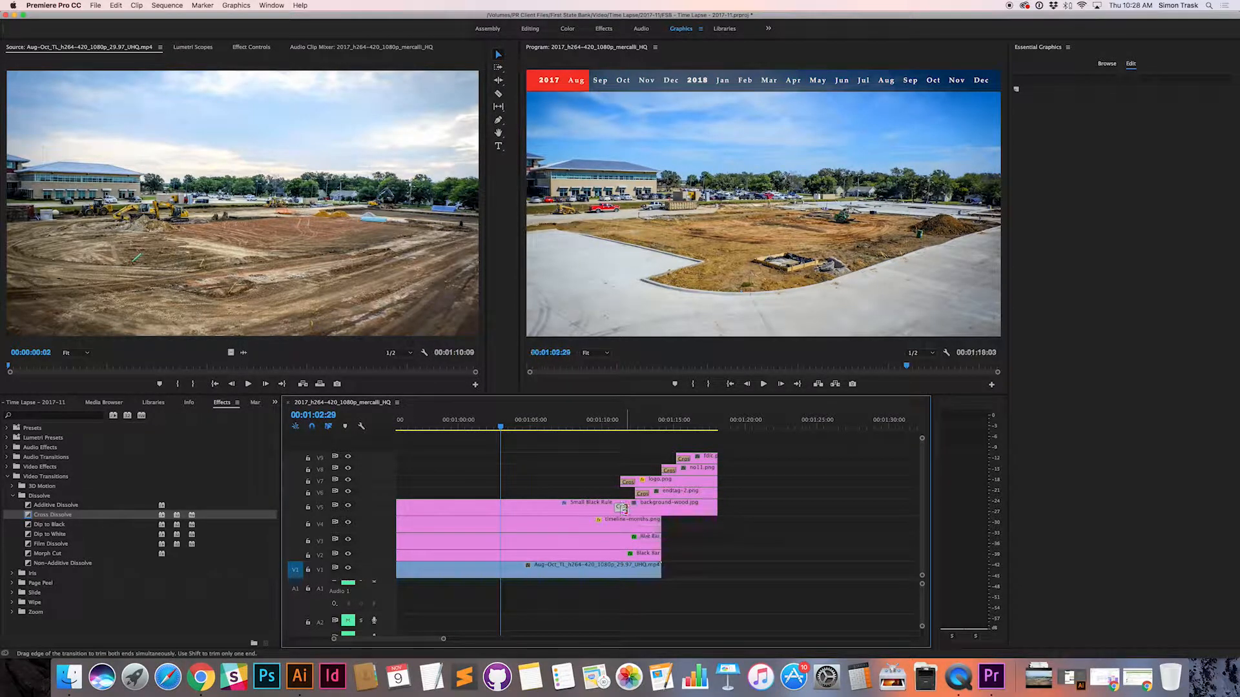
# Step: Play back the dissolve into the end tag, lengthen it to about five seconds, and play it again
pyautogui.click(589, 426)
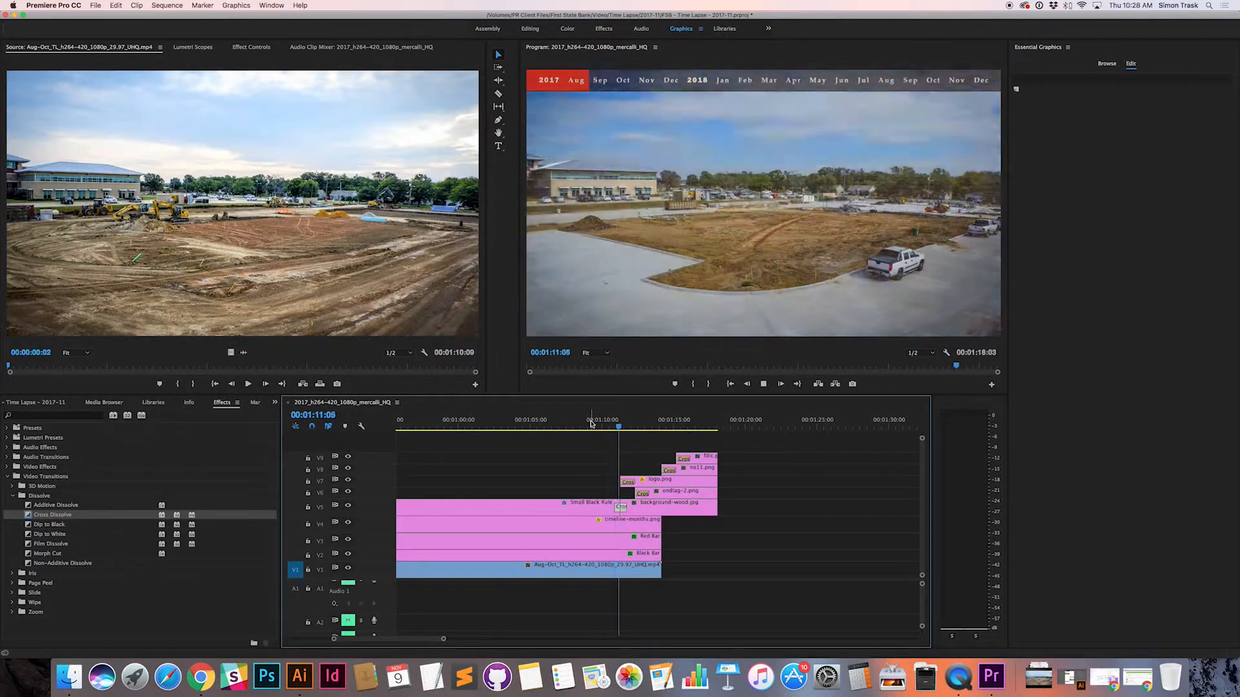
pyautogui.press('space')
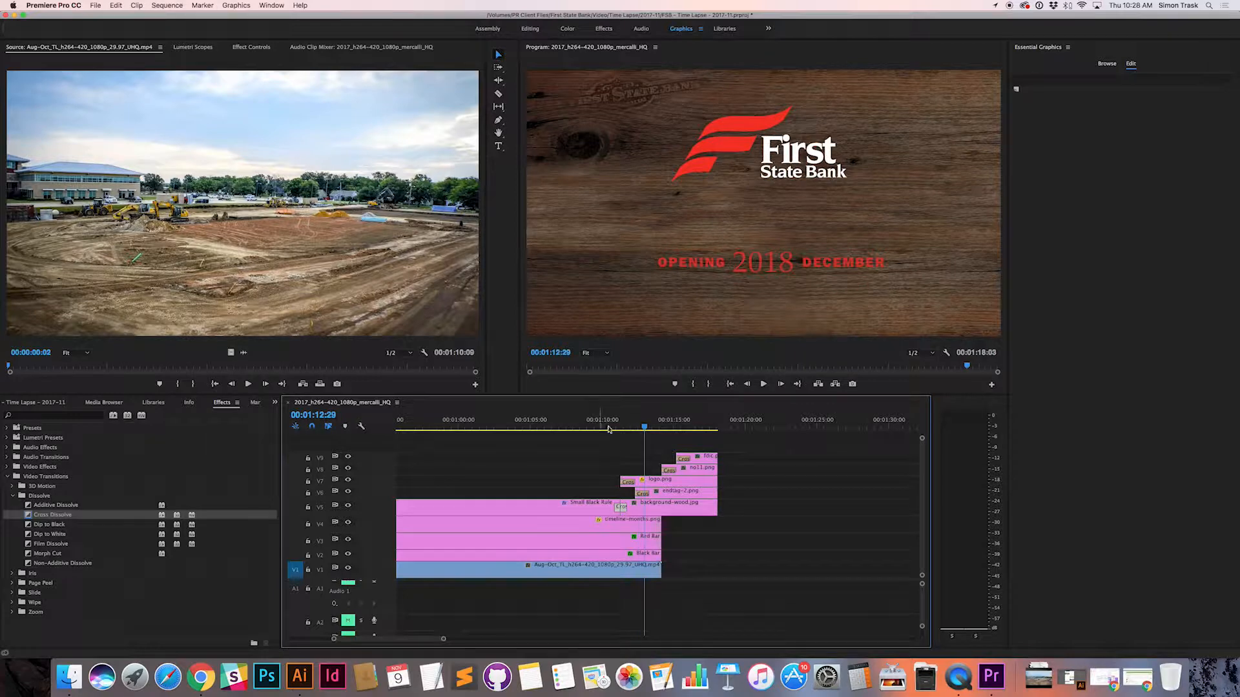
pyautogui.moveTo(627, 508); pyautogui.dragTo(628, 508)
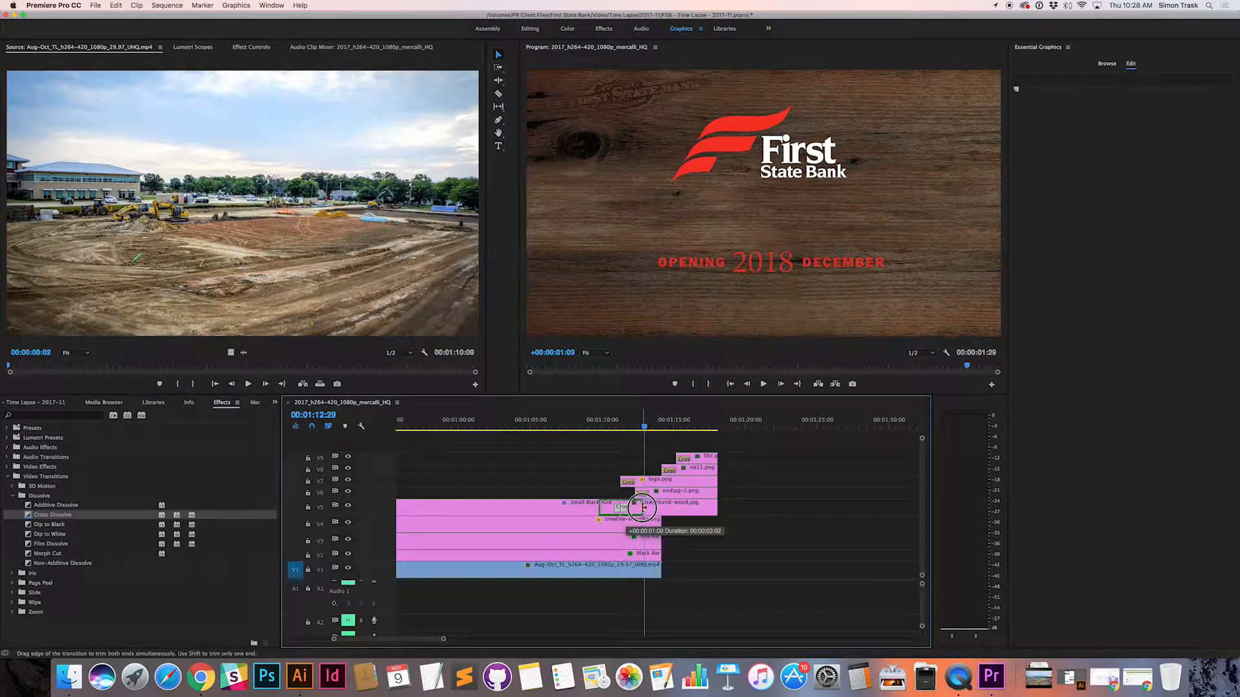
pyautogui.moveTo(644, 507); pyautogui.dragTo(656, 506)
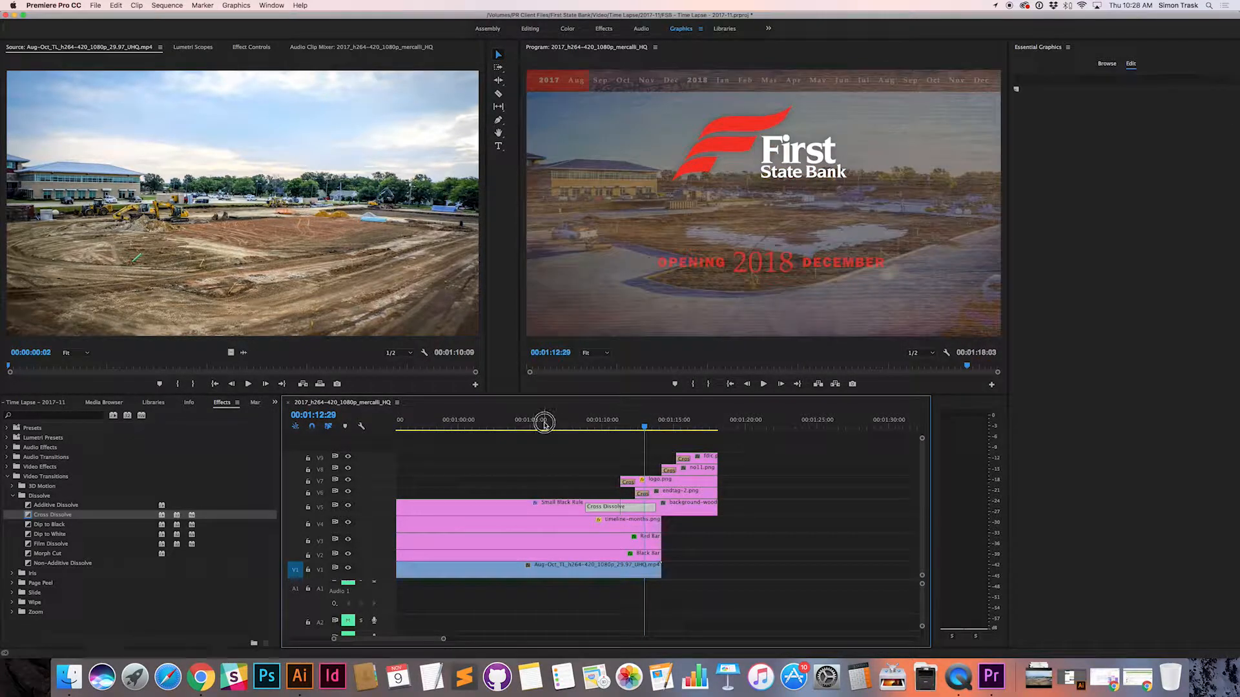
pyautogui.click(544, 423)
pyautogui.press('space')
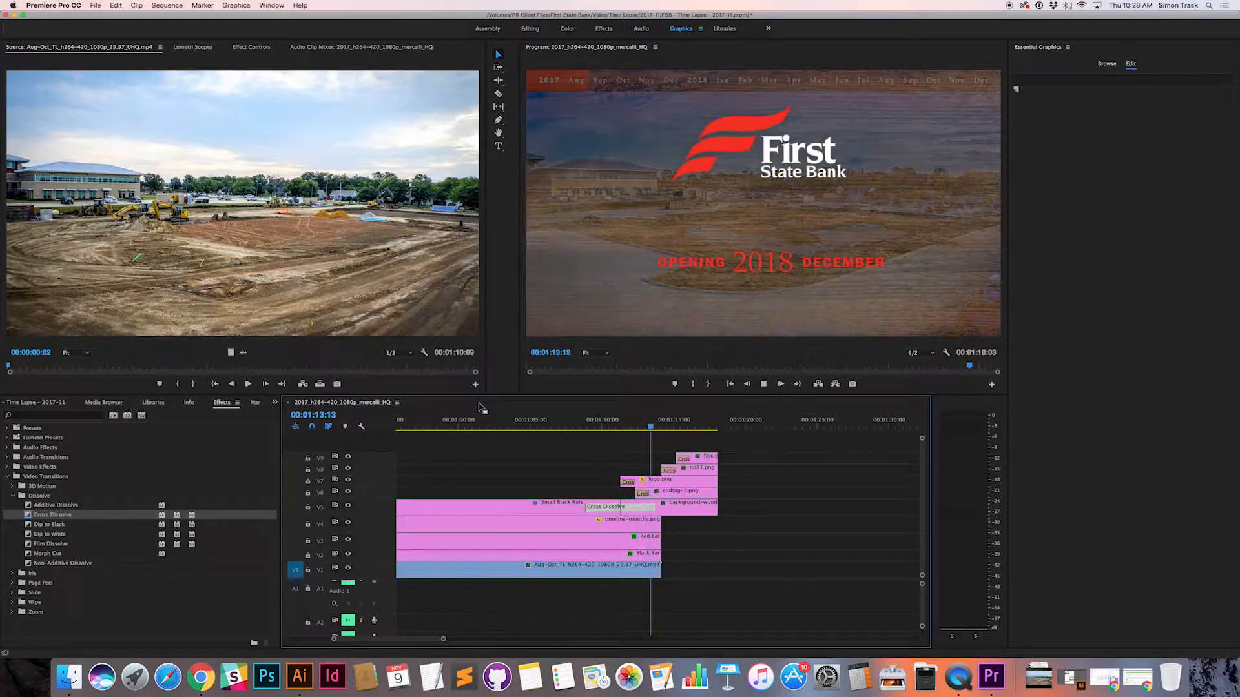
pyautogui.press('space')
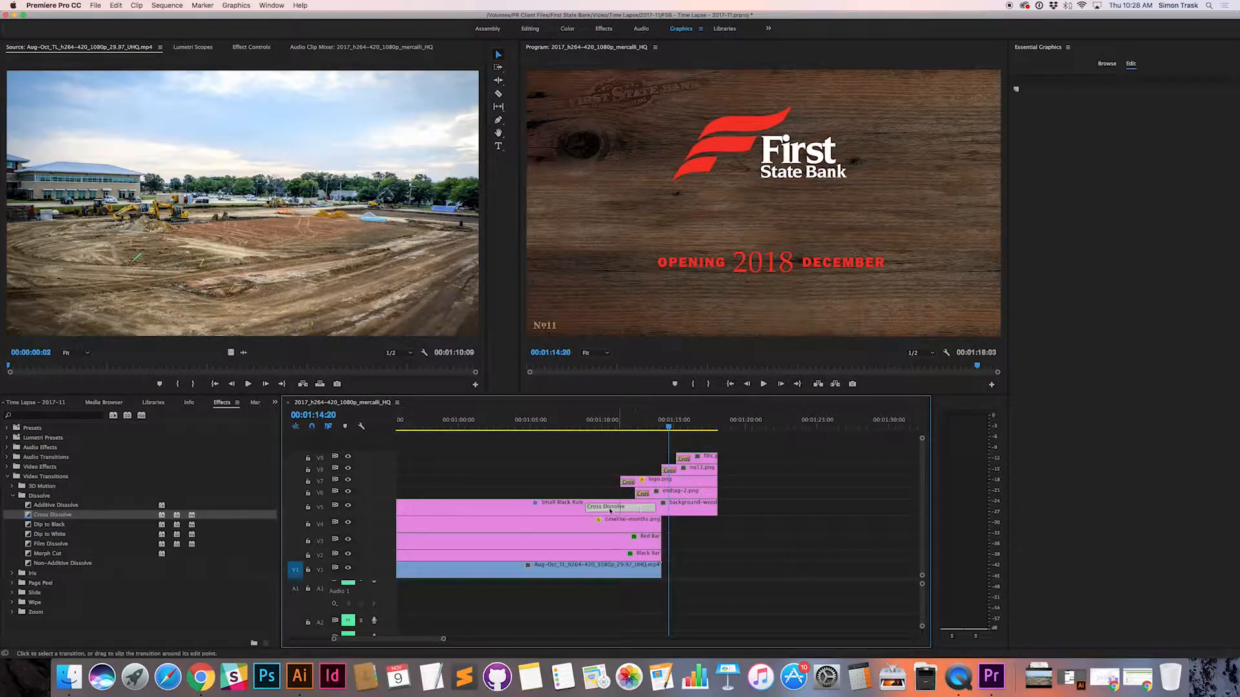
# Step: Shorten the Cross Dissolve before background-wood.jpg to about two and a half seconds and replay it
pyautogui.click(584, 508)
pyautogui.click(588, 509)
pyautogui.moveTo(586, 510); pyautogui.dragTo(639, 510)
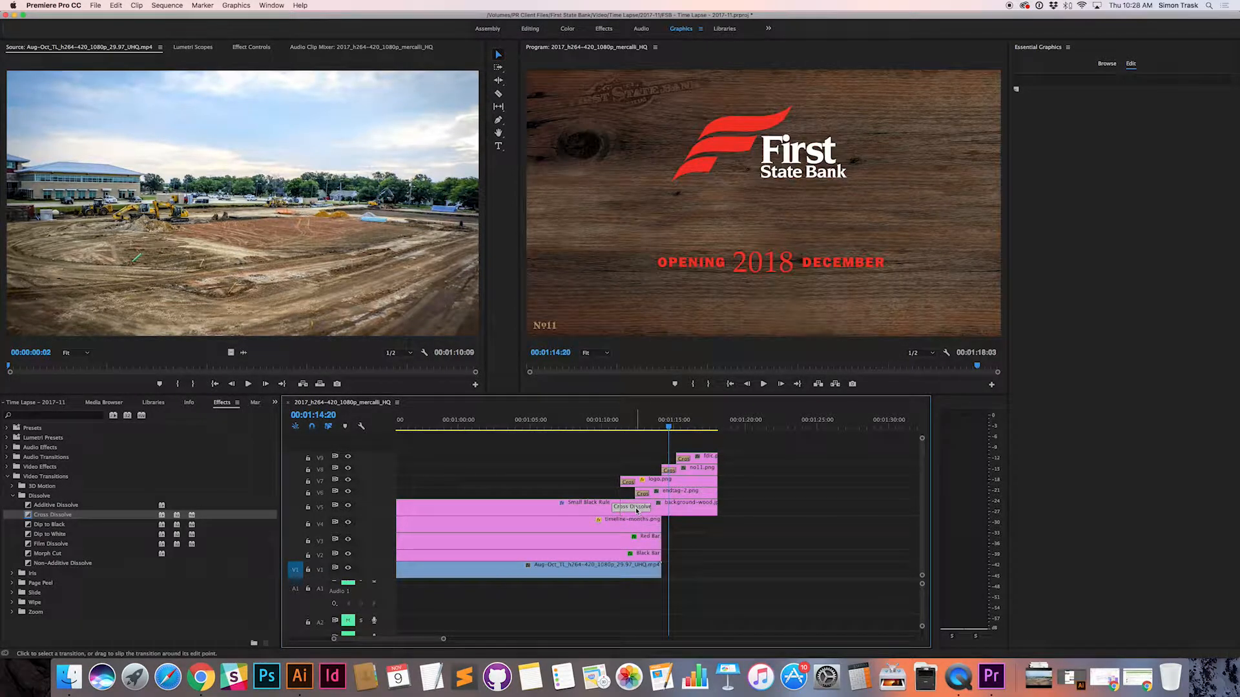
pyautogui.moveTo(654, 512); pyautogui.dragTo(633, 510)
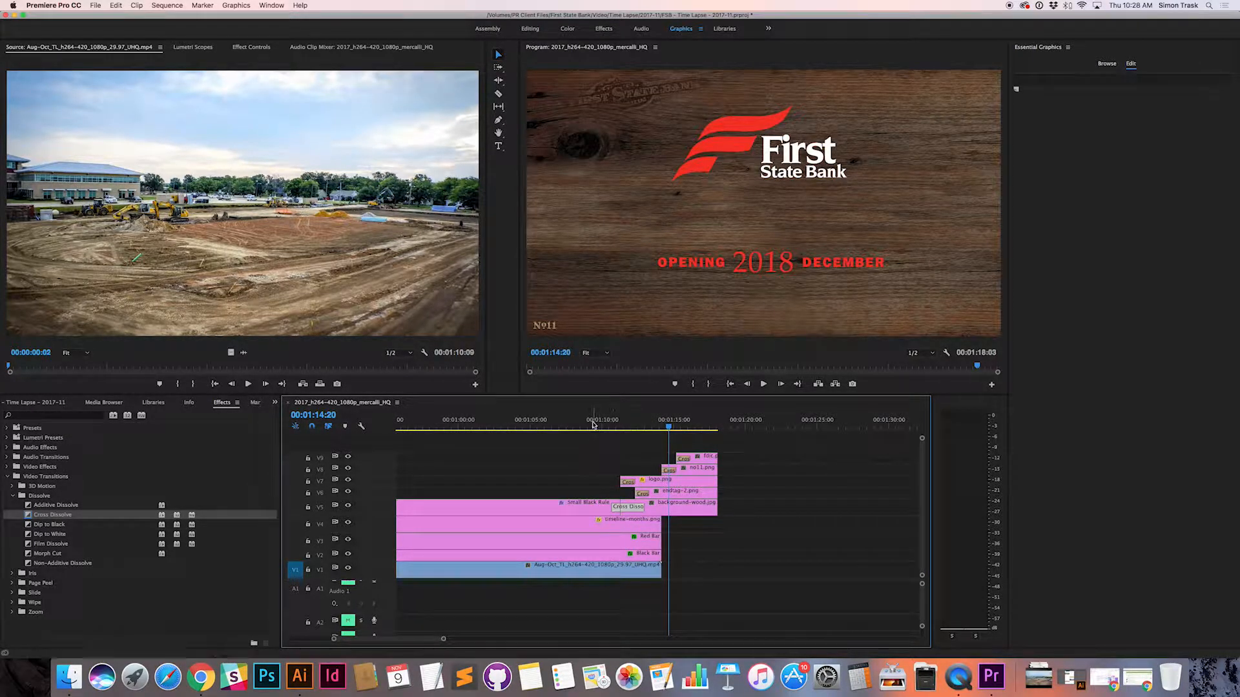
pyautogui.click(588, 423)
pyautogui.press('space')
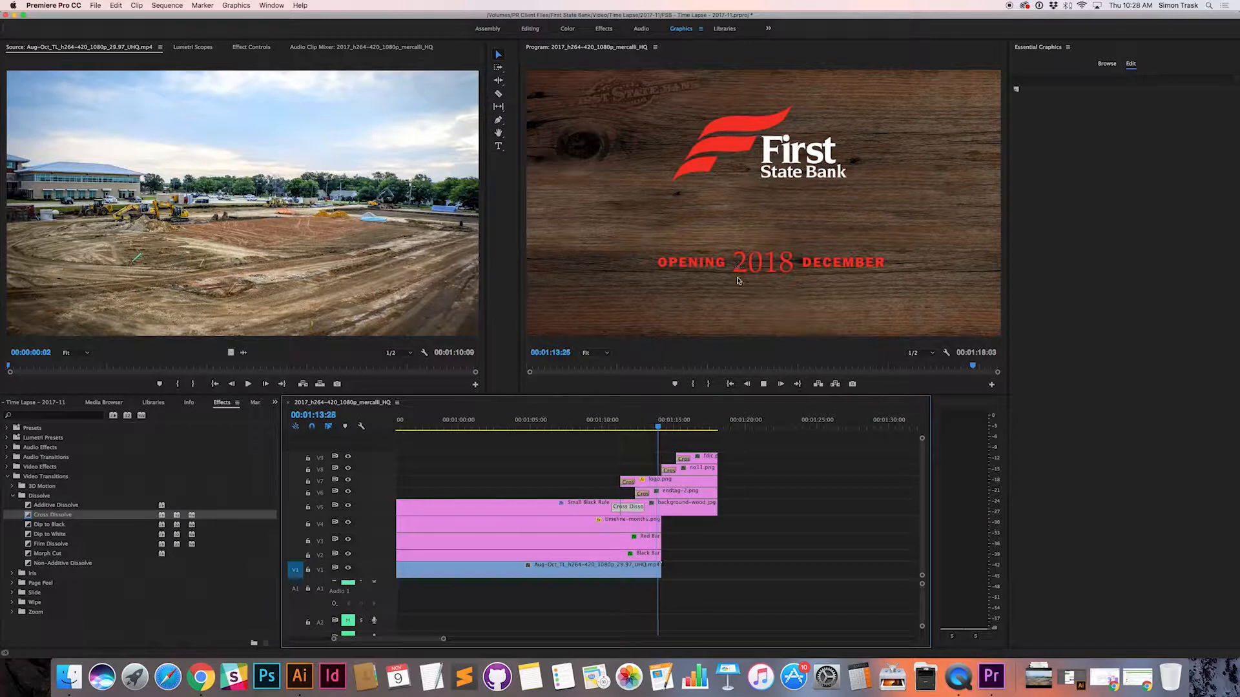
pyautogui.press('space')
# Step: Lengthen that Cross Dissolve slightly, replay the transition, and park the playhead at 00:01:11:18 within it
pyautogui.click(646, 512)
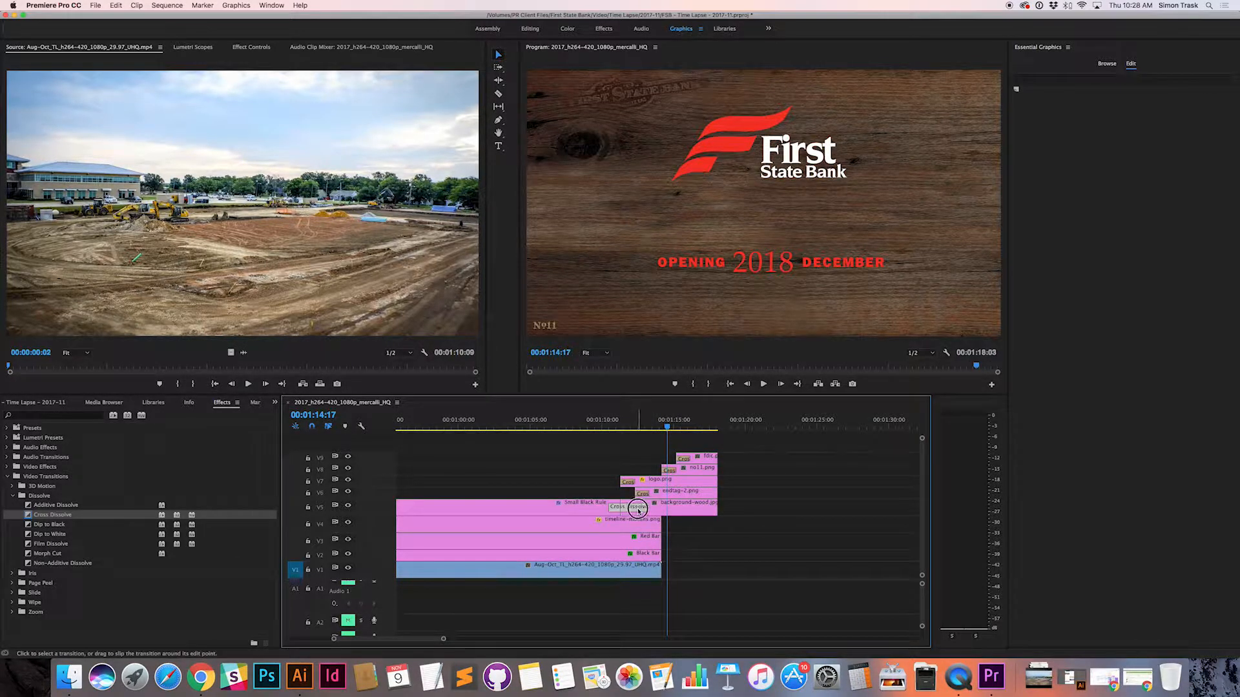
pyautogui.click(577, 423)
pyautogui.press('space')
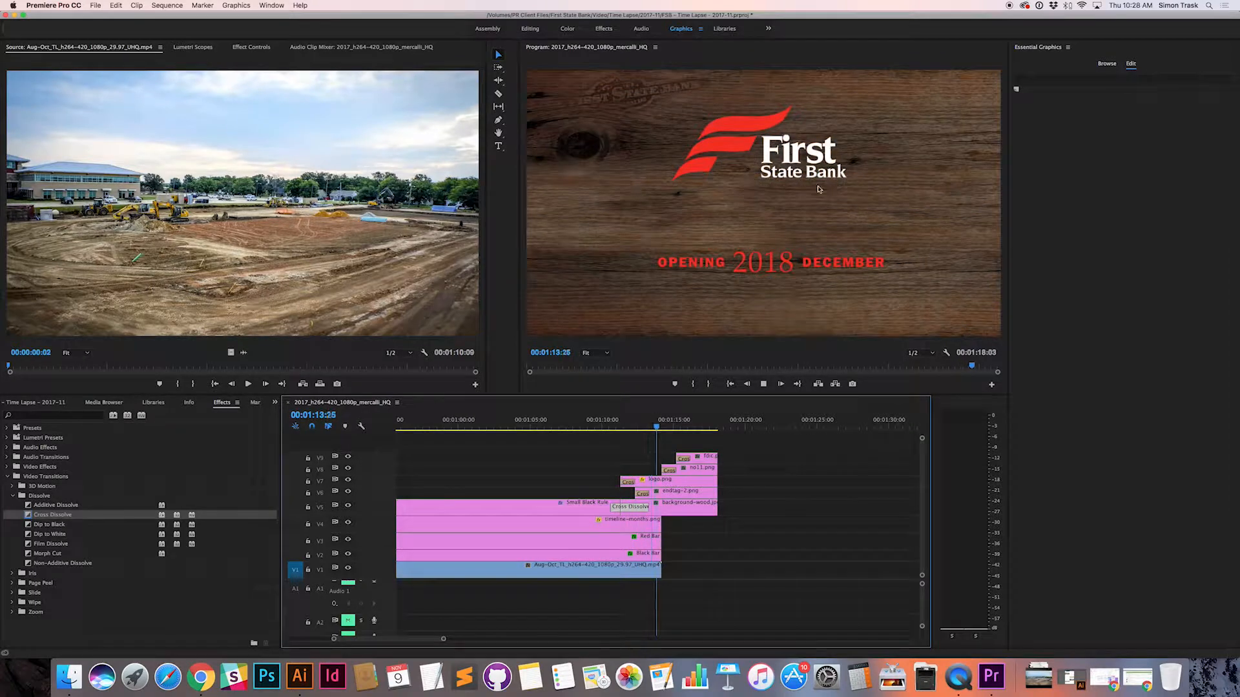
pyautogui.press('space')
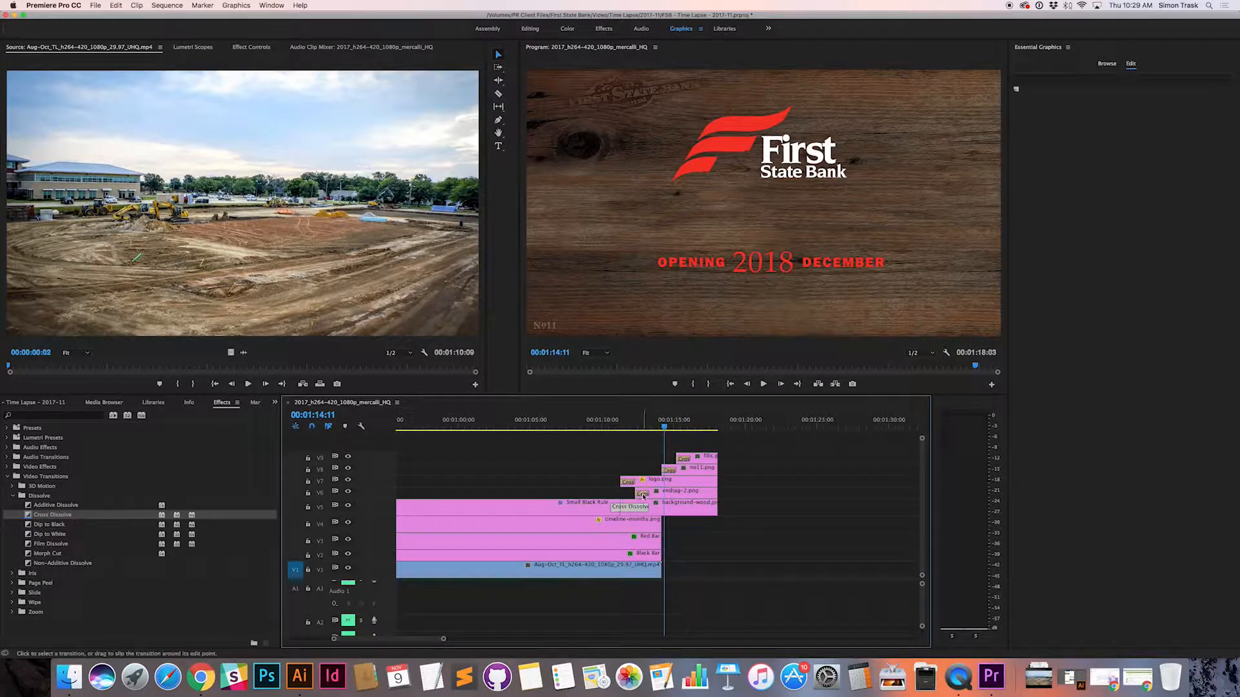
pyautogui.moveTo(621, 424)
pyautogui.mouseDown()
pyautogui.moveTo(701, 427)
pyautogui.moveTo(623, 426)
pyautogui.mouseUp()
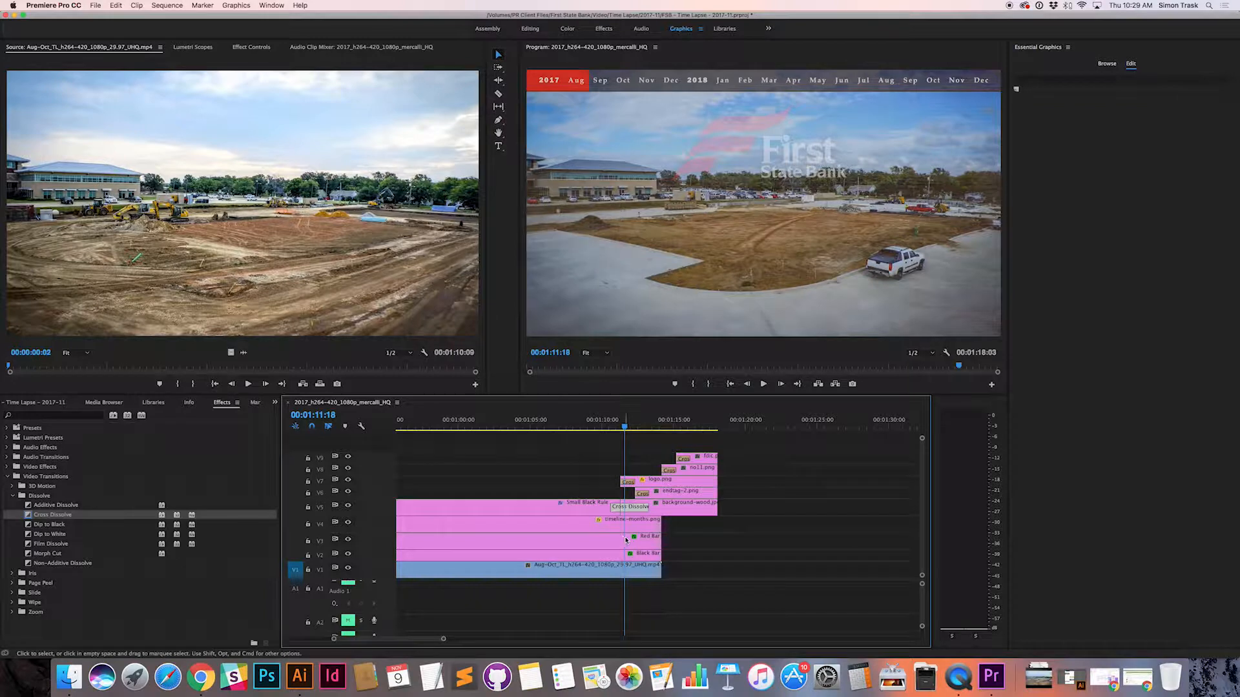
# Step: Extend the music clip on audio track A2, with its Constant Power fade, to the end of the end tag
pyautogui.scroll(10, 597, 510)
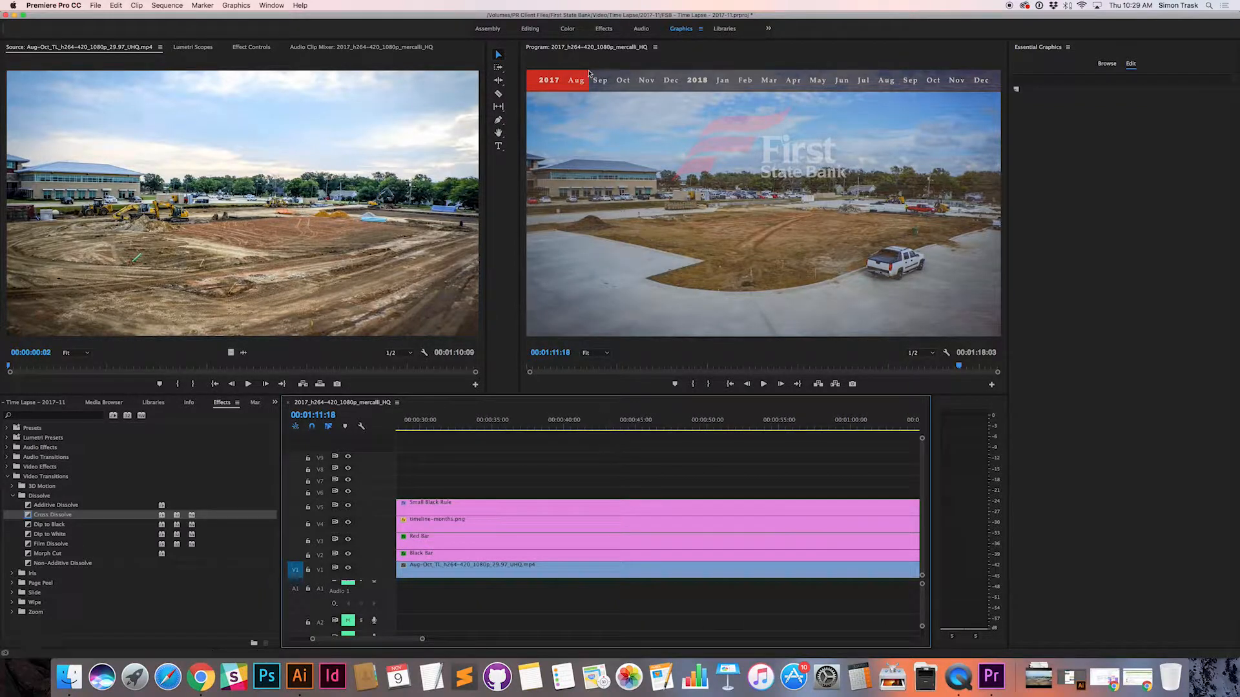
pyautogui.scroll(5, 503, 607)
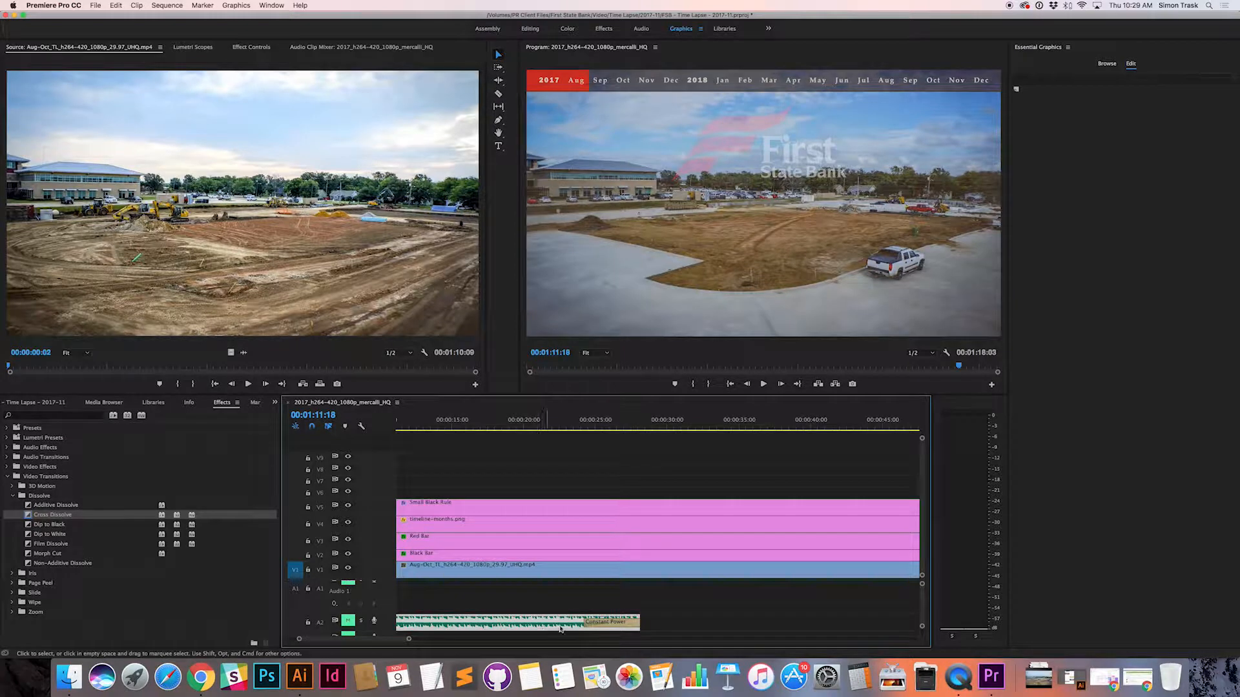
pyautogui.scroll(3, 554, 628)
pyautogui.scroll(-4, 735, 633)
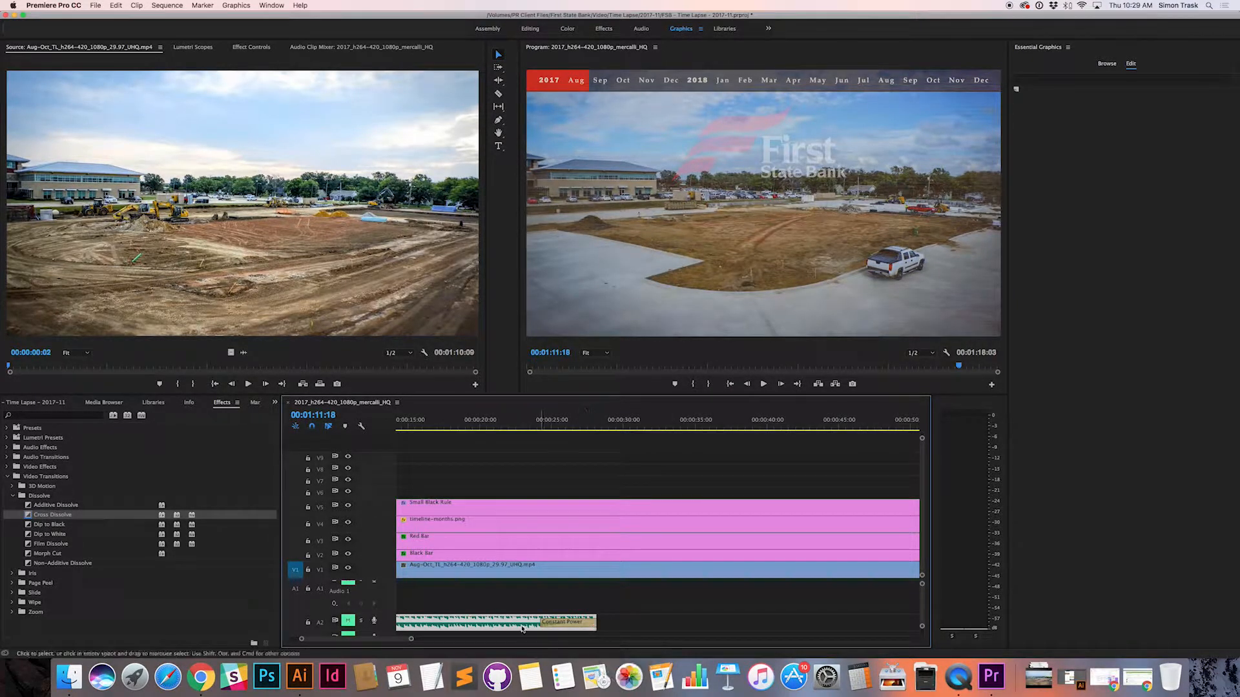
pyautogui.moveTo(595, 622); pyautogui.dragTo(885, 621)
pyautogui.scroll(-10, 759, 615)
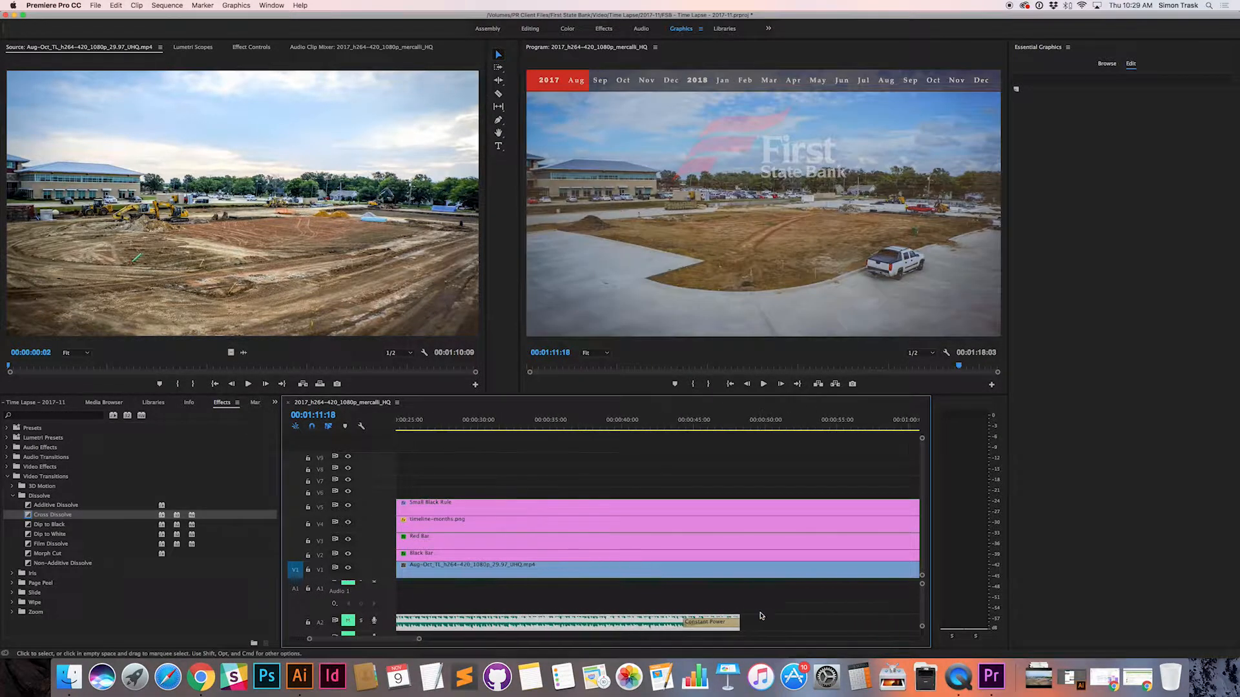
pyautogui.moveTo(449, 622); pyautogui.dragTo(877, 618)
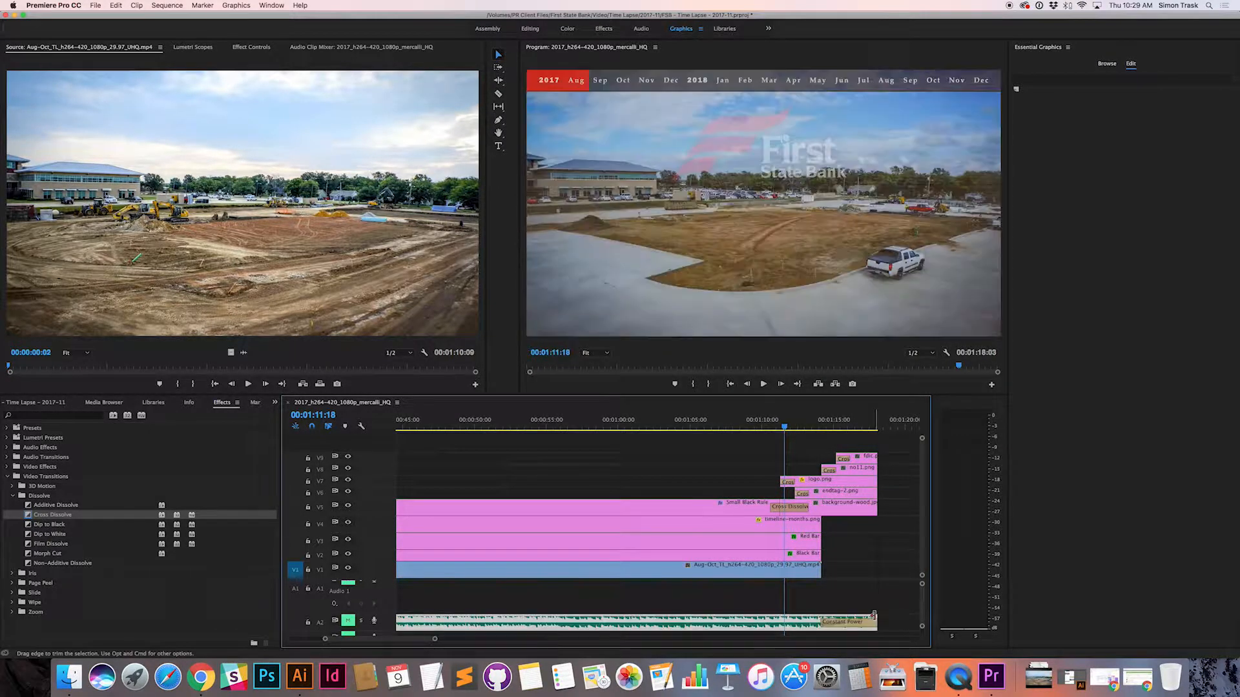
# Step: Check the duration setting of the Constant Power fade at the end of the music clip, leaving it as is
pyautogui.click(832, 624)
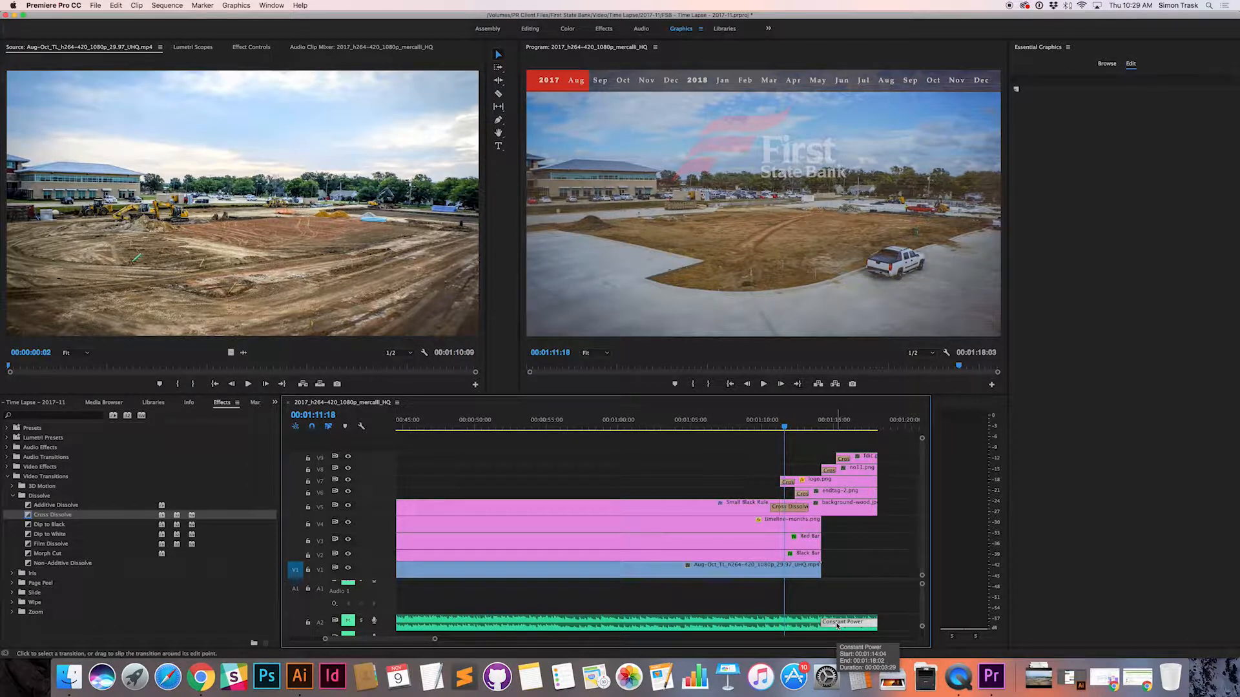
pyautogui.doubleClick(838, 625)
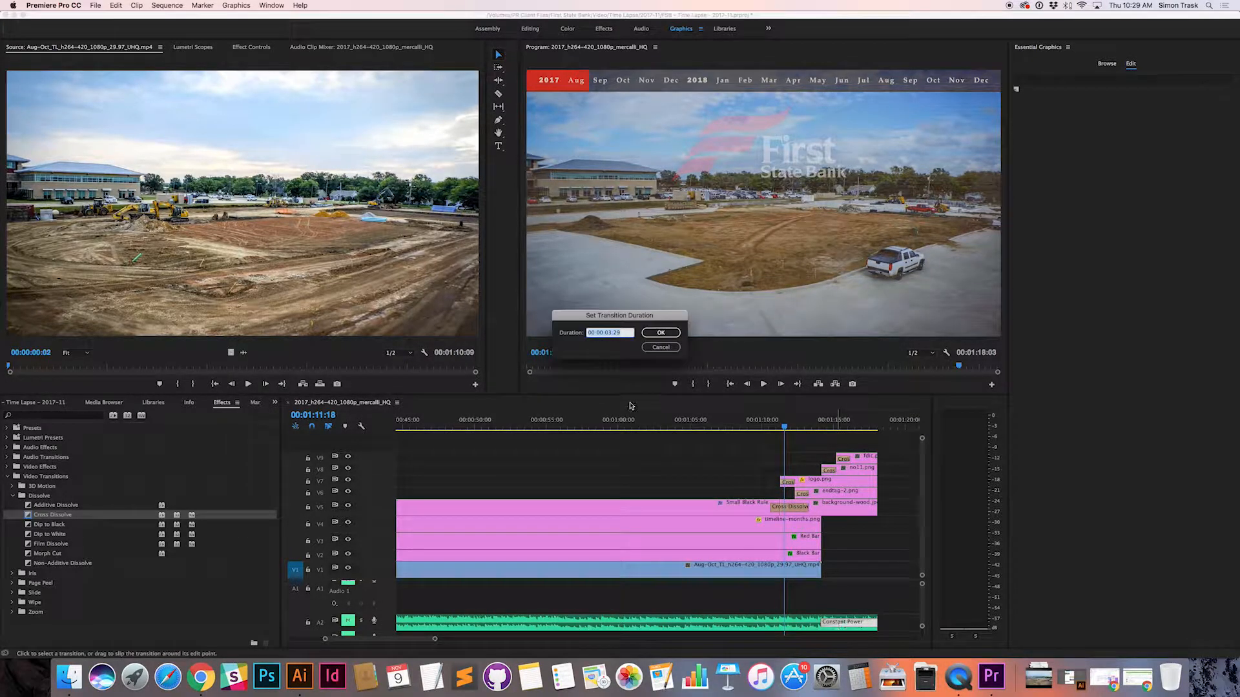
pyautogui.click(666, 349)
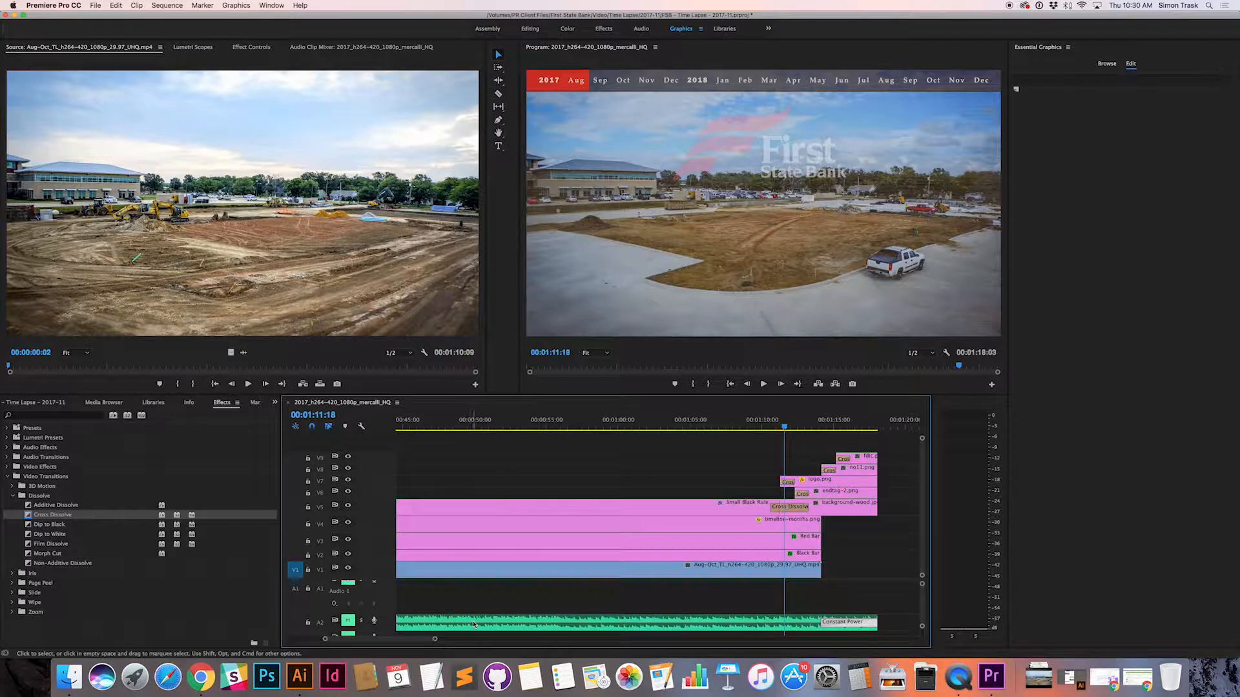
# Step: Try extending the music clip past the end tag to 00:01:44:07, and undo that extension
pyautogui.scroll(5, 473, 625)
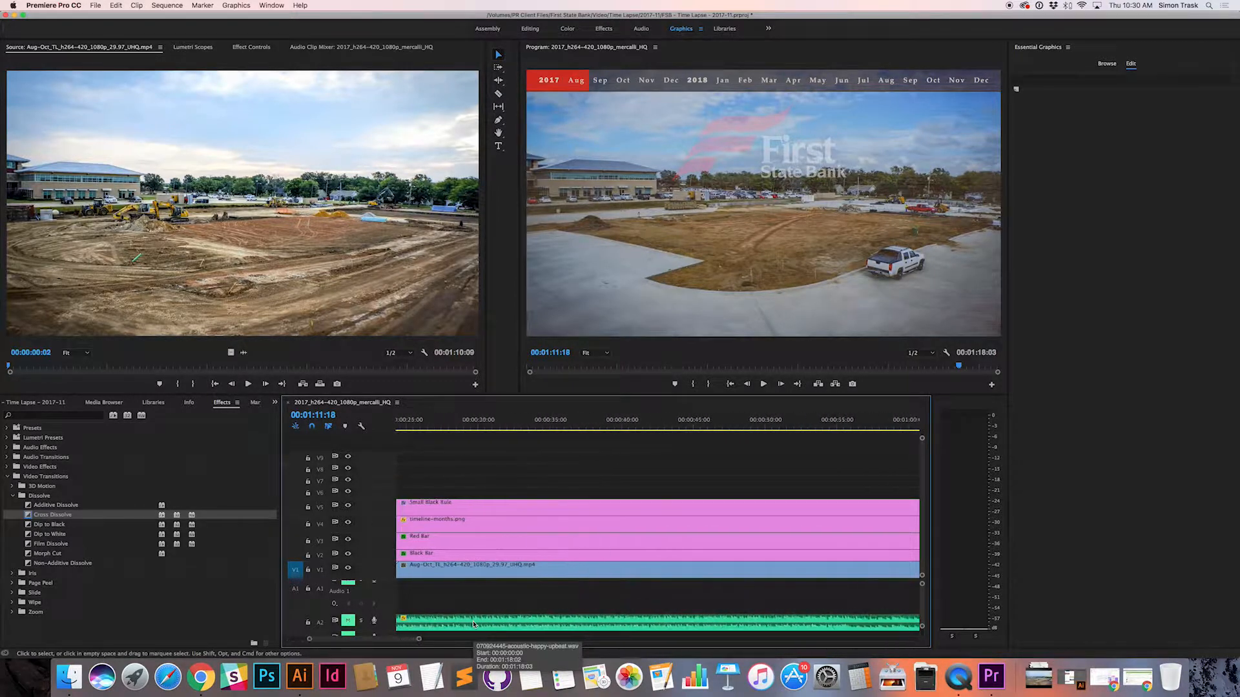
pyautogui.scroll(-8, 473, 621)
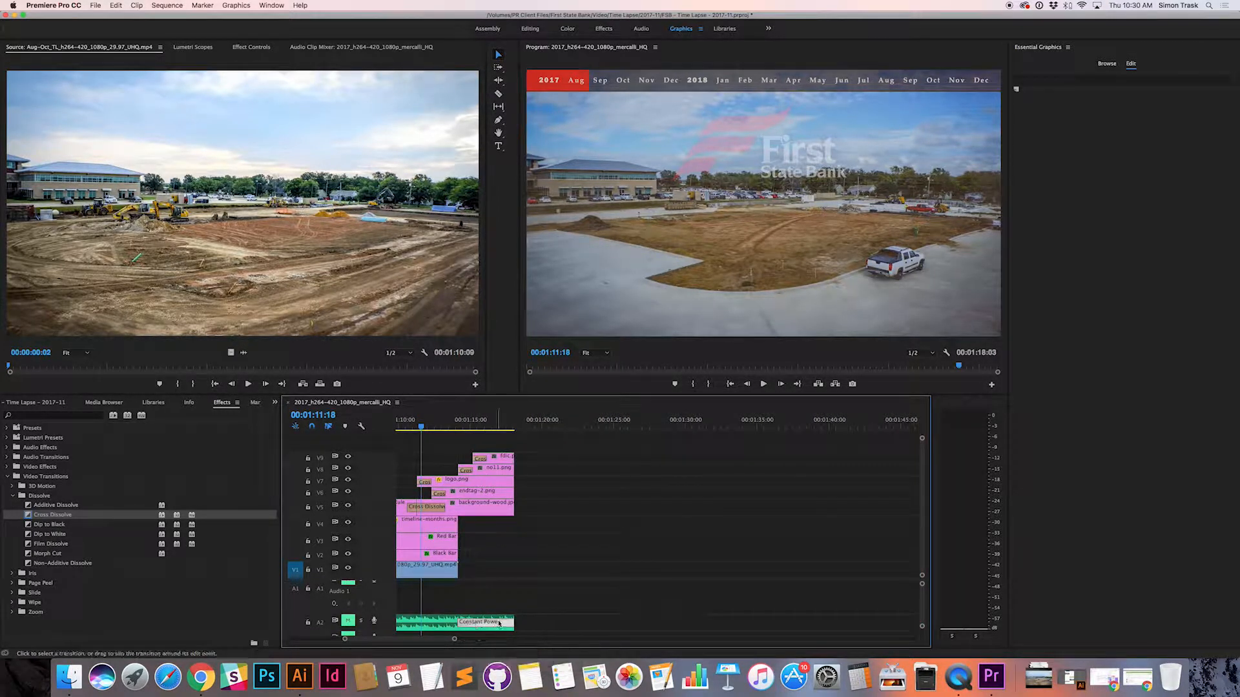
pyautogui.moveTo(515, 622); pyautogui.dragTo(892, 622)
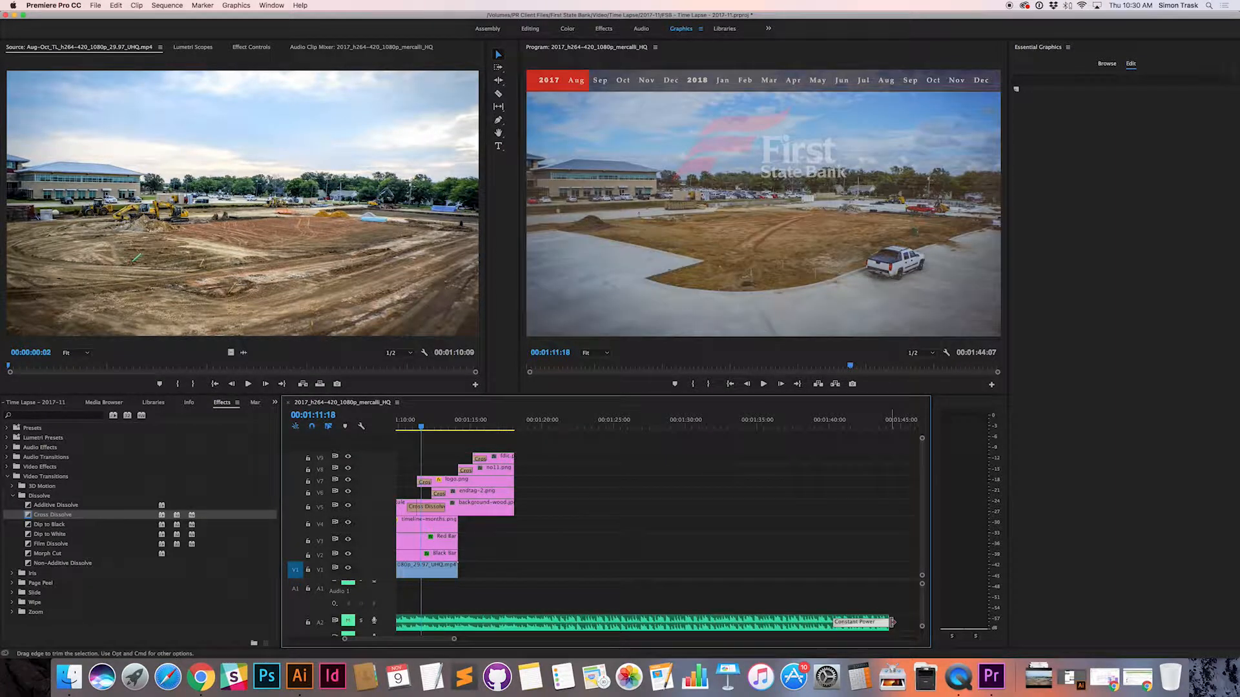
pyautogui.press('super+z')
# Step: Enlarge audio track A2 and the timeline's audio area to show the waveform, and patch source A1 to track A2
pyautogui.scroll(5, 526, 622)
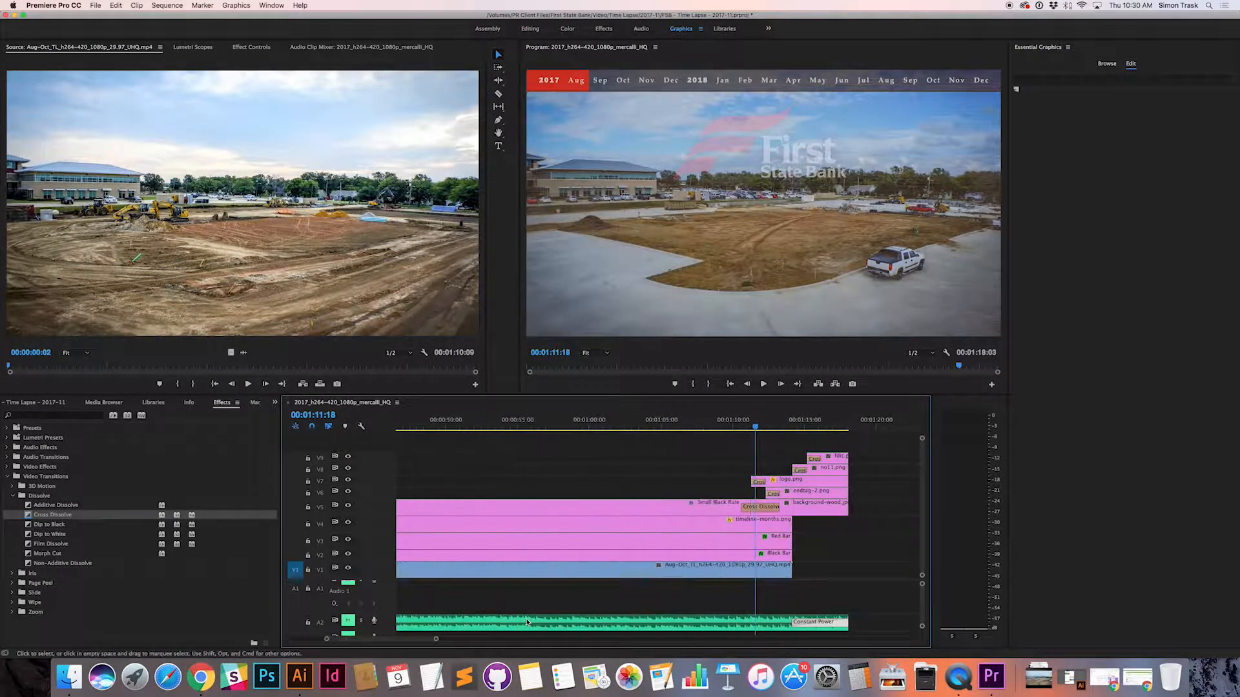
pyautogui.scroll(6, 339, 592)
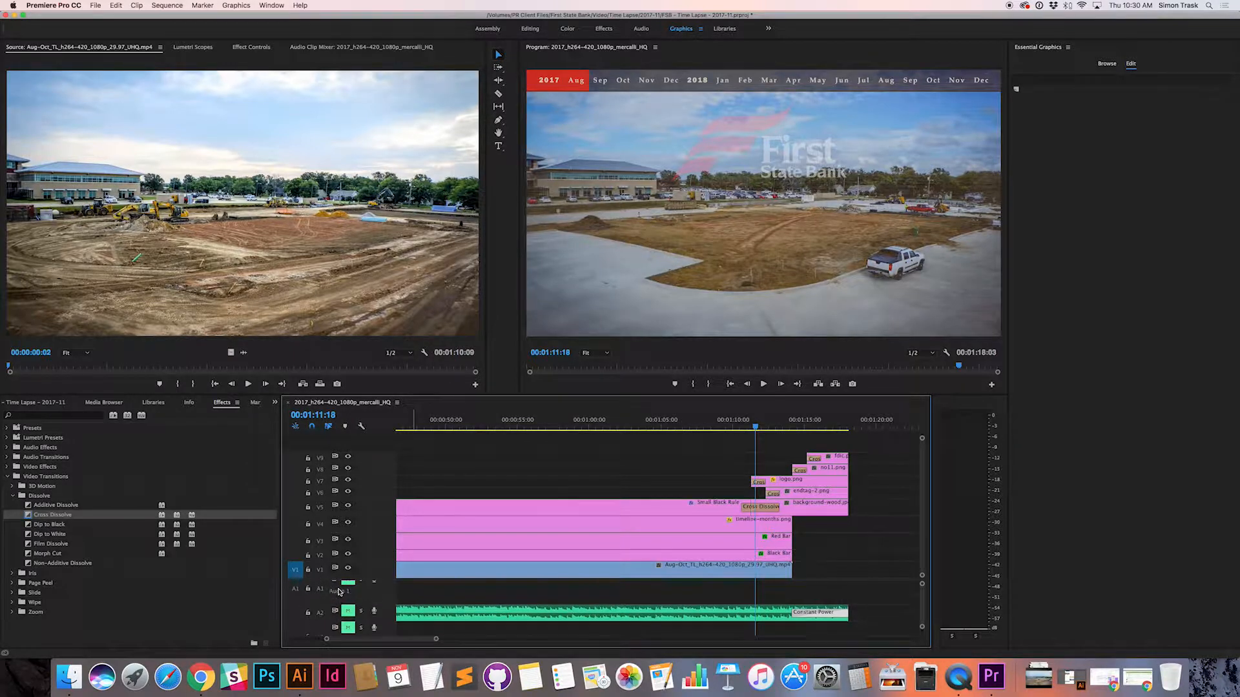
pyautogui.scroll(-6, 339, 592)
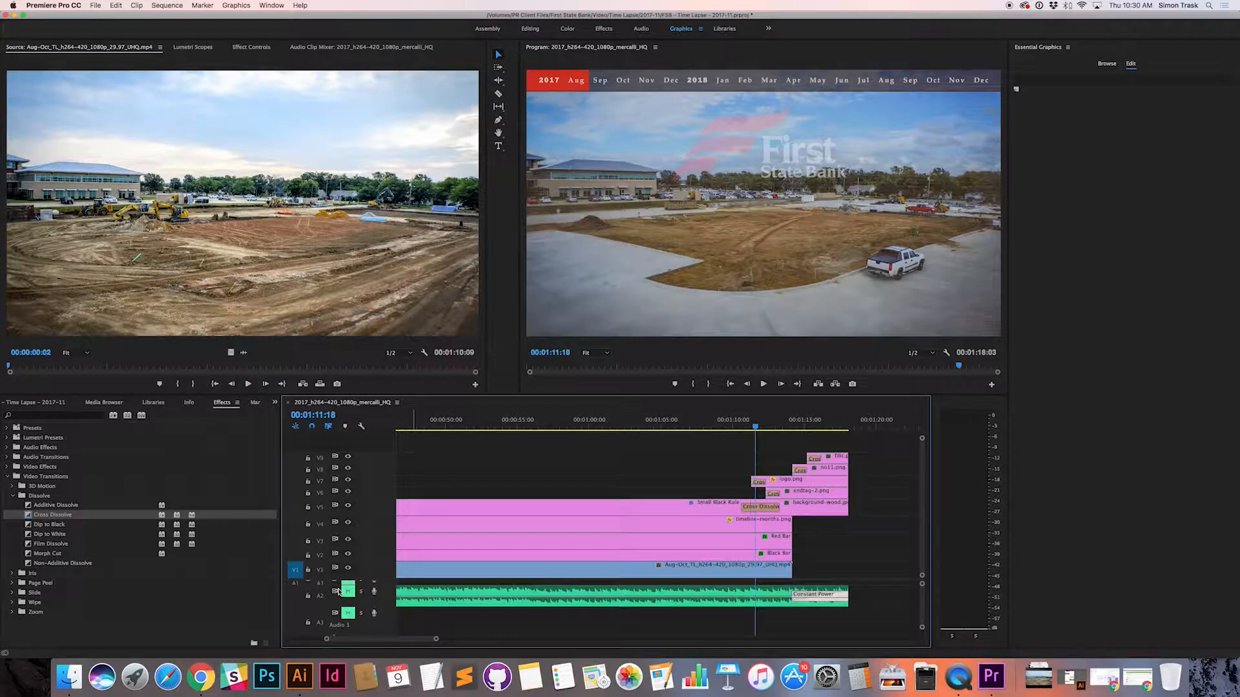
pyautogui.scroll(5, 339, 592)
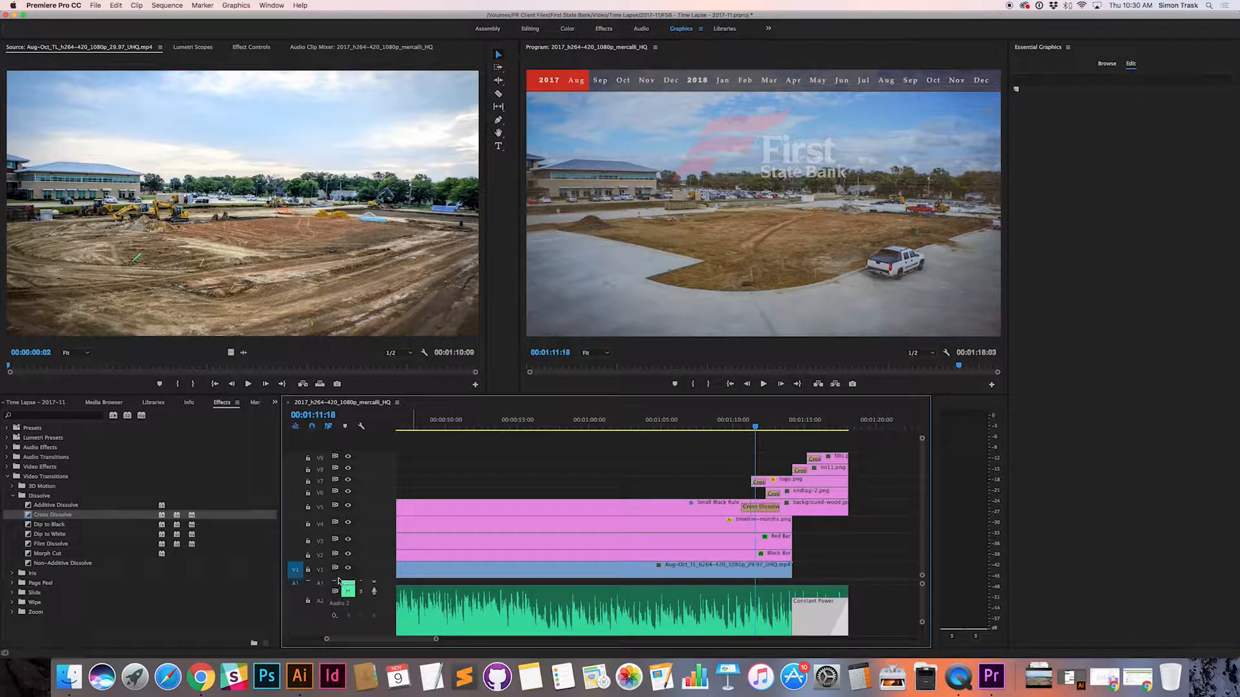
pyautogui.moveTo(337, 580); pyautogui.dragTo(339, 550)
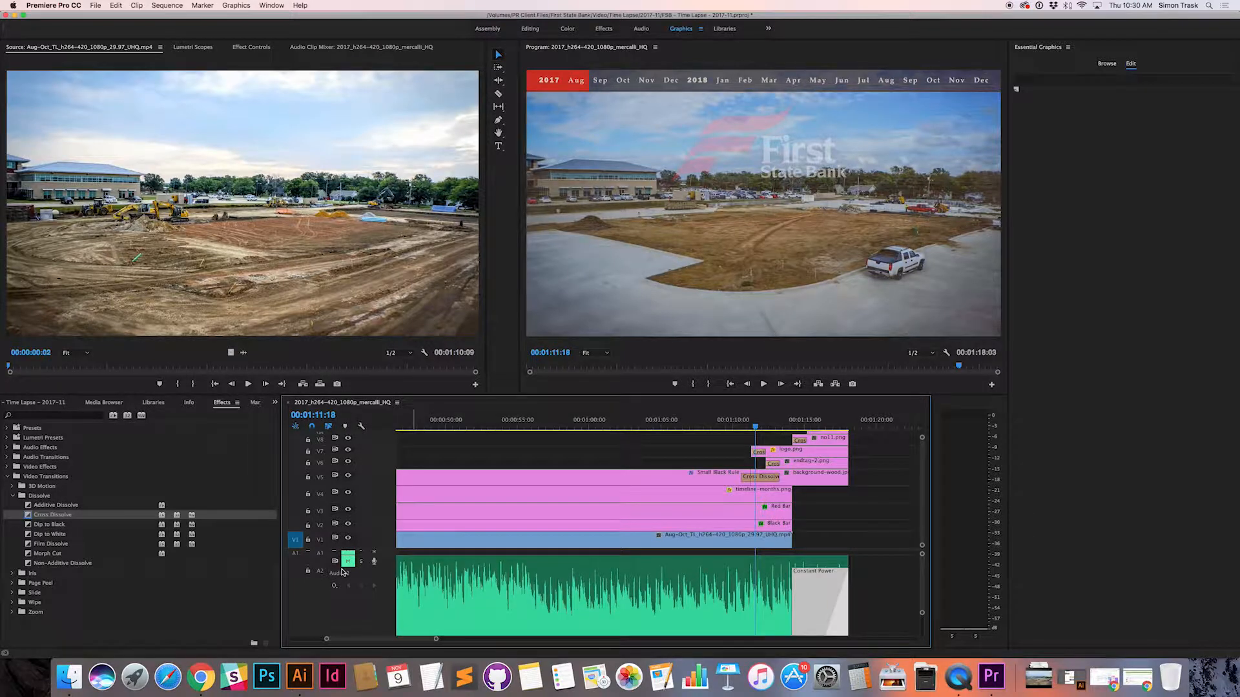
pyautogui.click(294, 599)
pyautogui.scroll(-2, 312, 594)
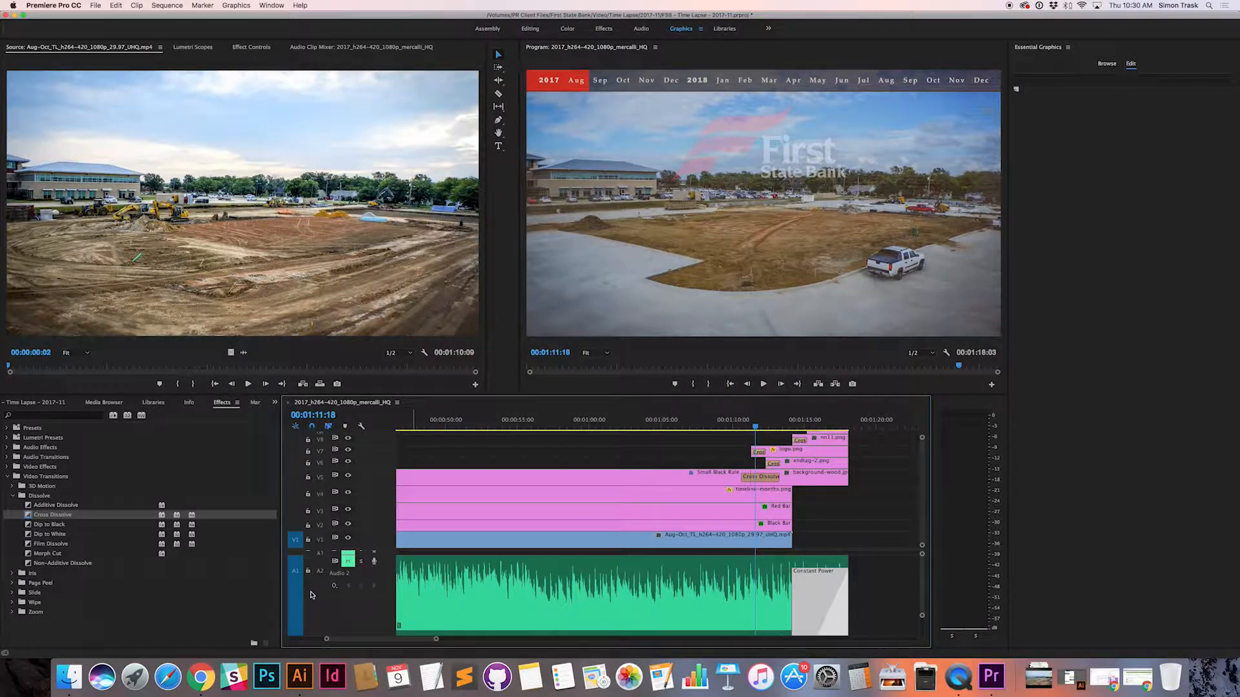
# Step: Remove the V1 source patch, reduce the height of audio track A2, and unmute audio tracks A2 and A3
pyautogui.scroll(1, 352, 560)
pyautogui.click(295, 540)
pyautogui.scroll(-5, 358, 567)
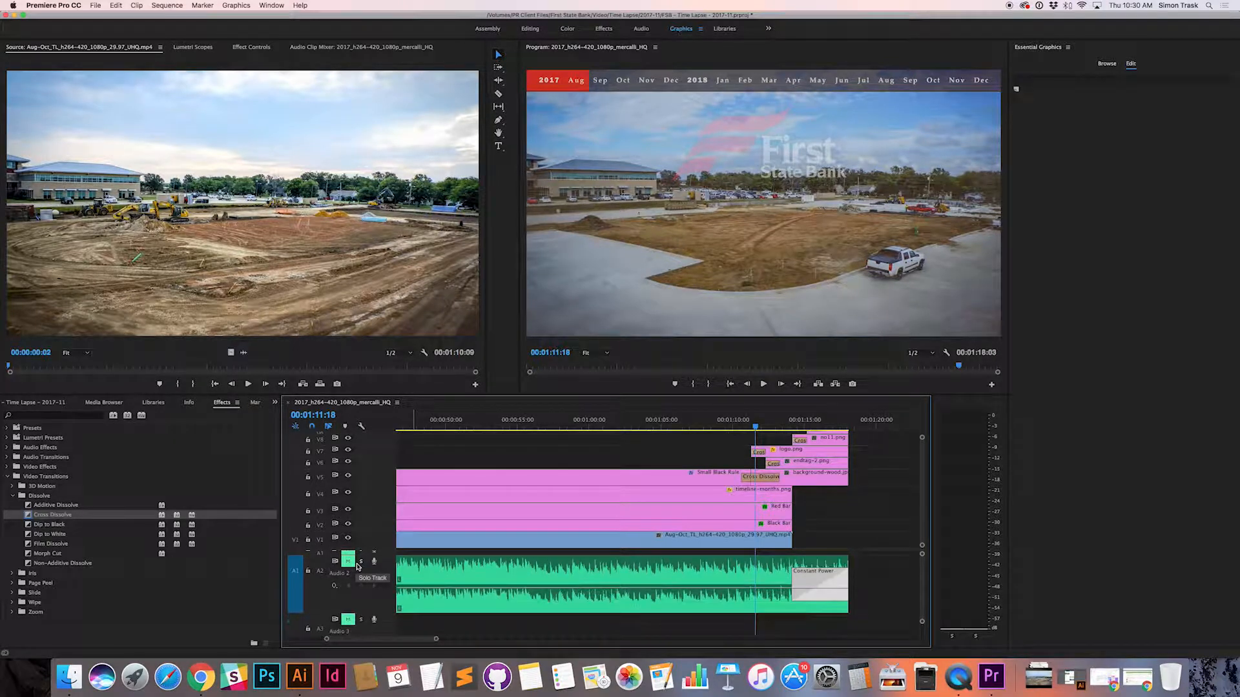
pyautogui.click(347, 561)
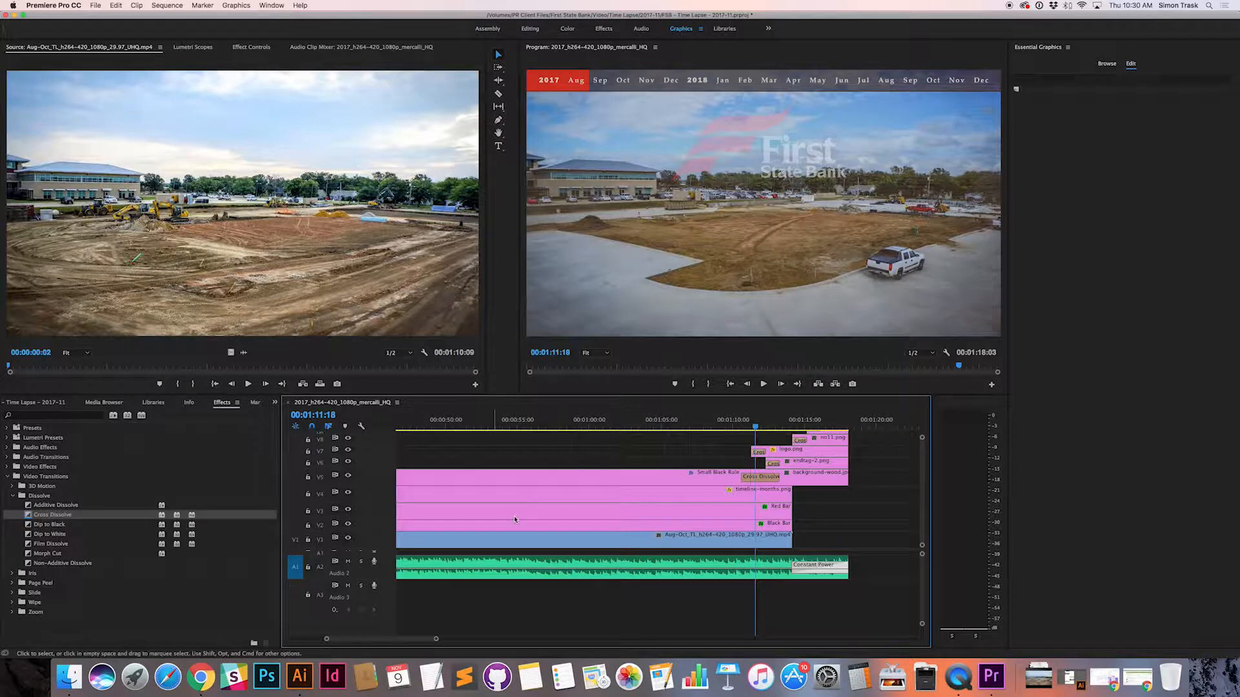
# Step: Play back part of the sequence from about 00:00:57, and its ending from about 00:01:10 through the end tag, to check the music
pyautogui.click(545, 427)
pyautogui.press('space')
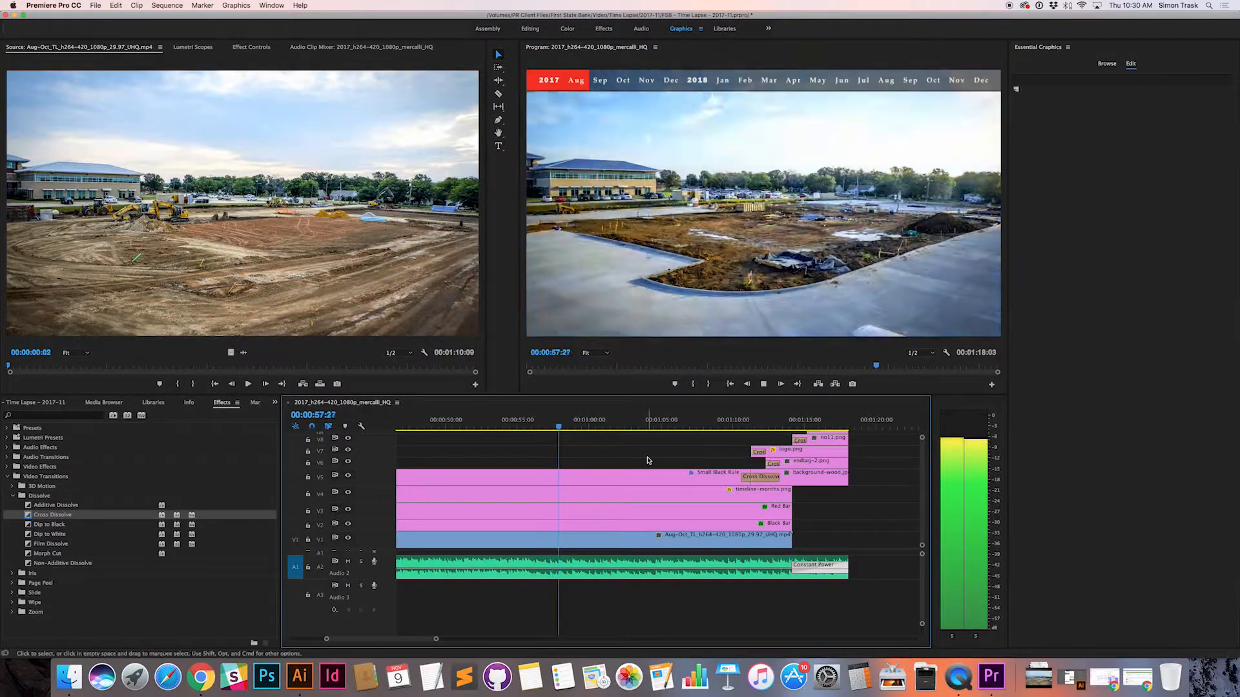
pyautogui.press('space')
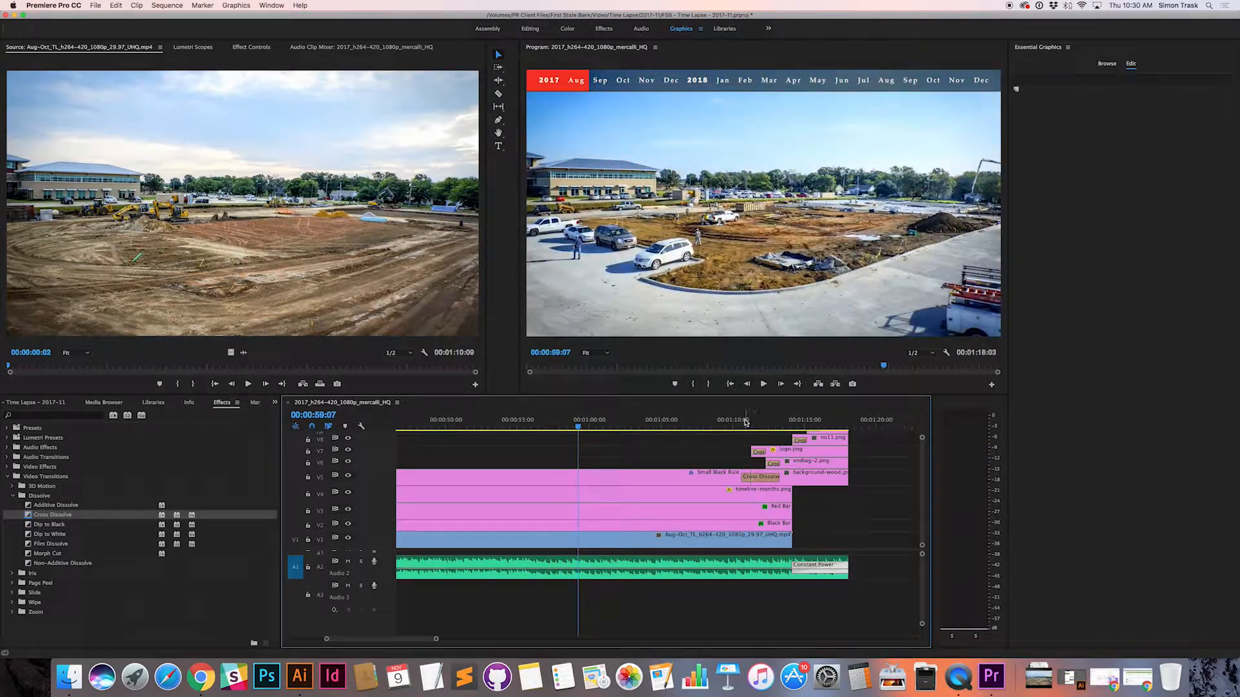
pyautogui.click(742, 426)
pyautogui.press('space')
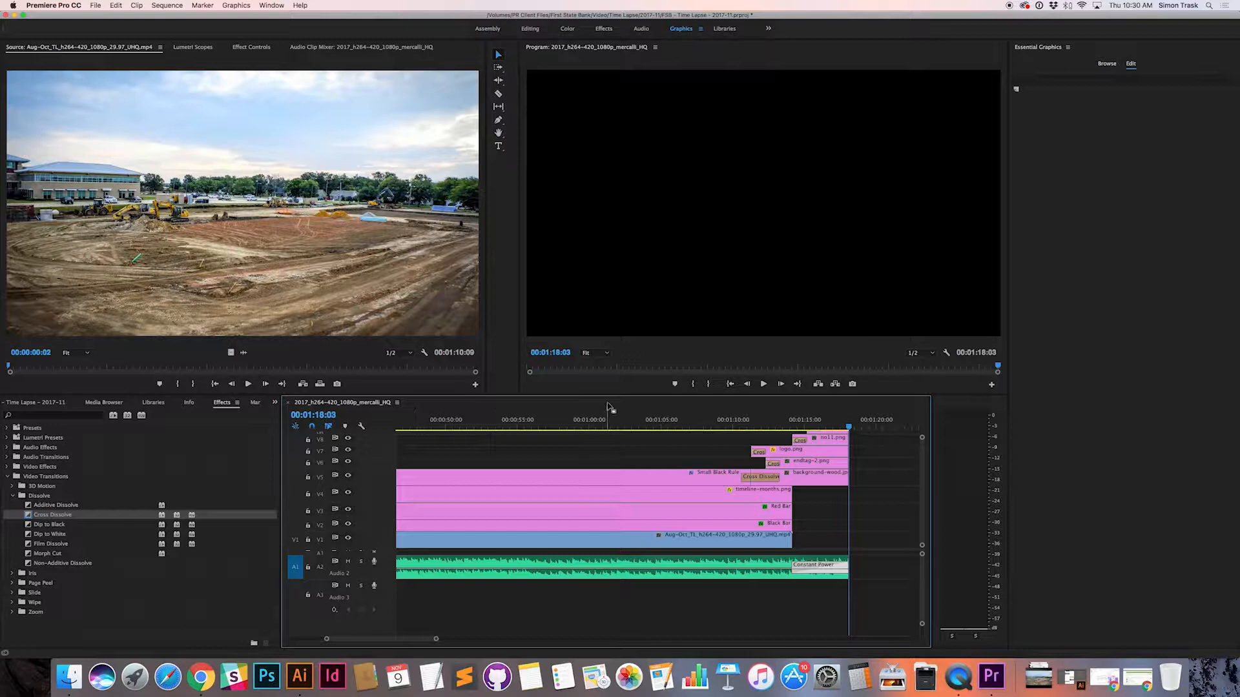
pyautogui.scroll(3, 348, 562)
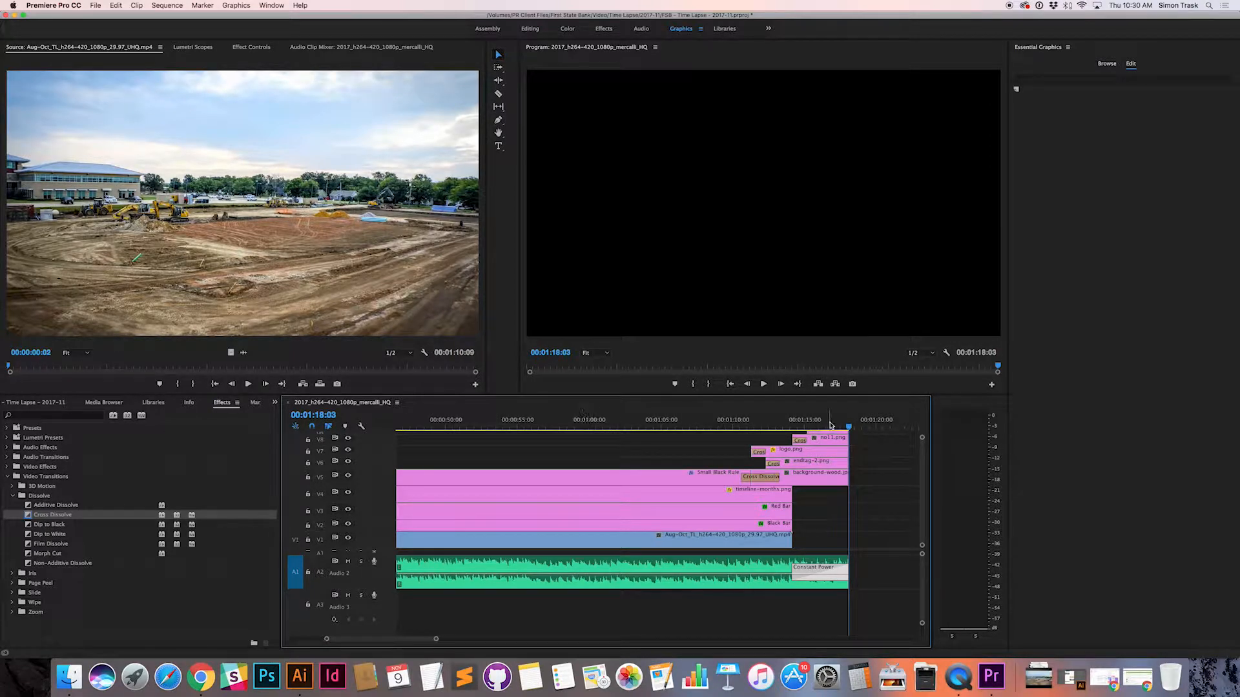
# Step: Save the project with the playhead at 00:01:07:06, and mute audio tracks A2 and A3
pyautogui.moveTo(849, 428); pyautogui.dragTo(693, 427)
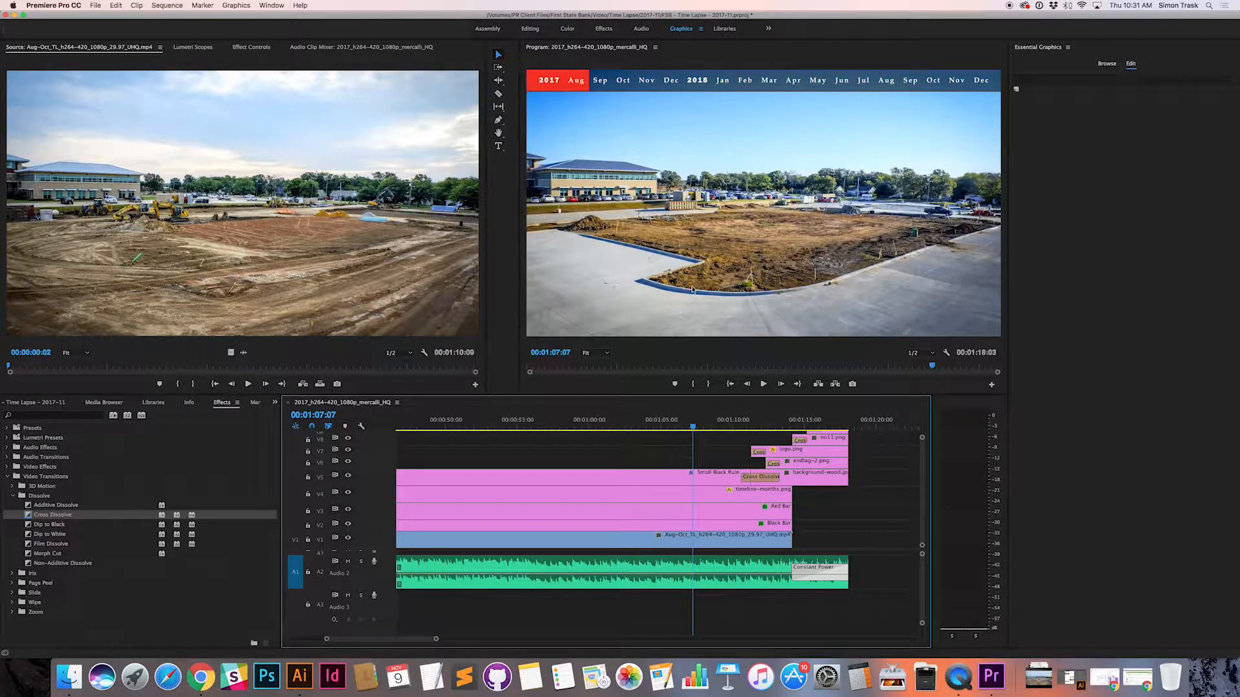
pyautogui.press('Left')
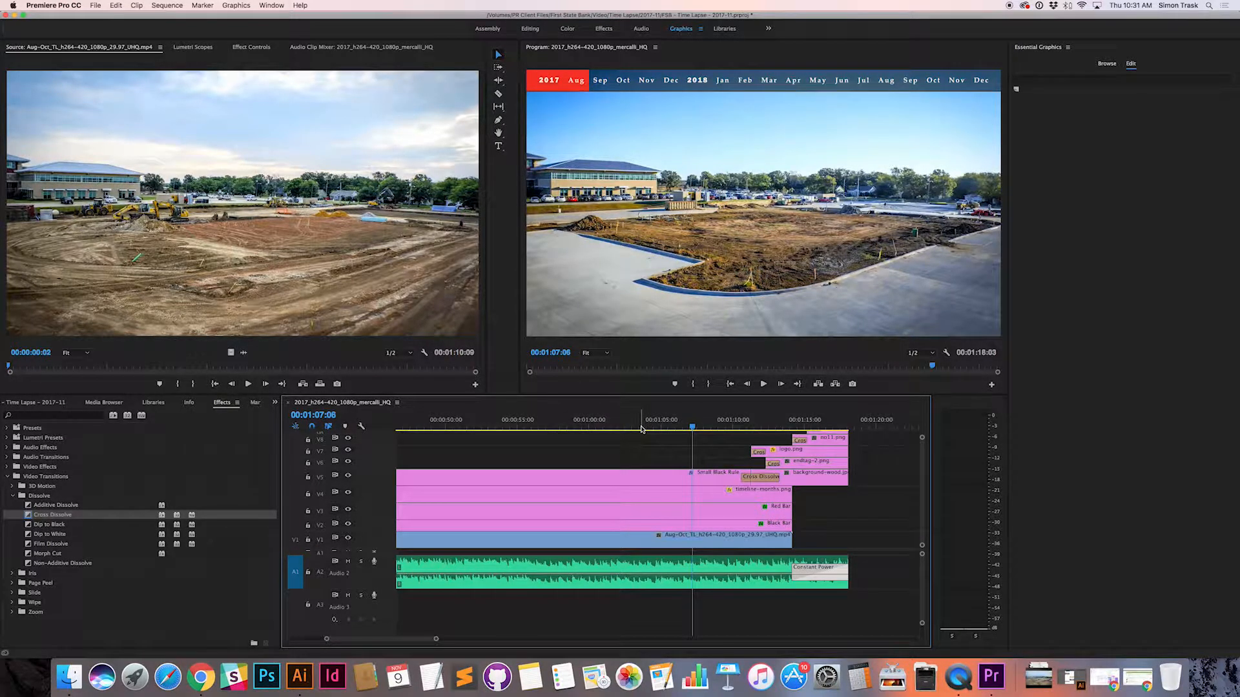
pyautogui.click(348, 561)
pyautogui.click(348, 595)
# Step: Move the playhead to 00:00:52:05 and show the Red Bar clip's effect controls in the Editing workspace
pyautogui.moveTo(693, 427); pyautogui.dragTo(477, 426)
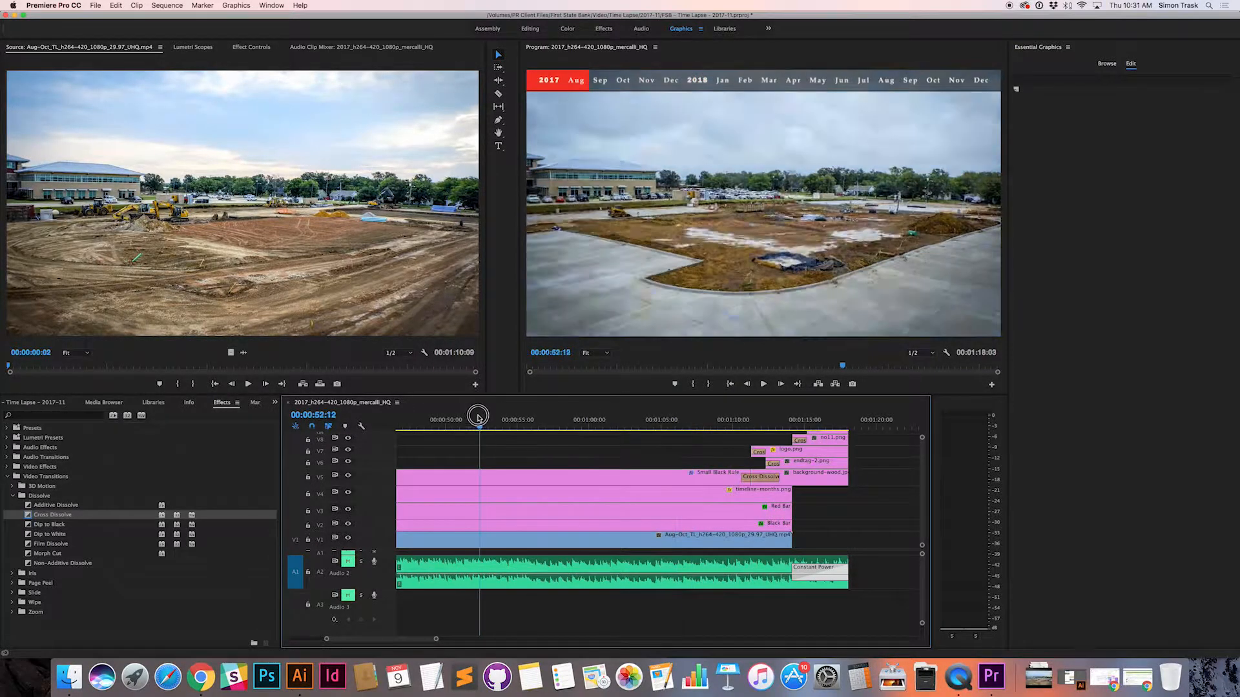
pyautogui.hscroll(-10, 634, 474)
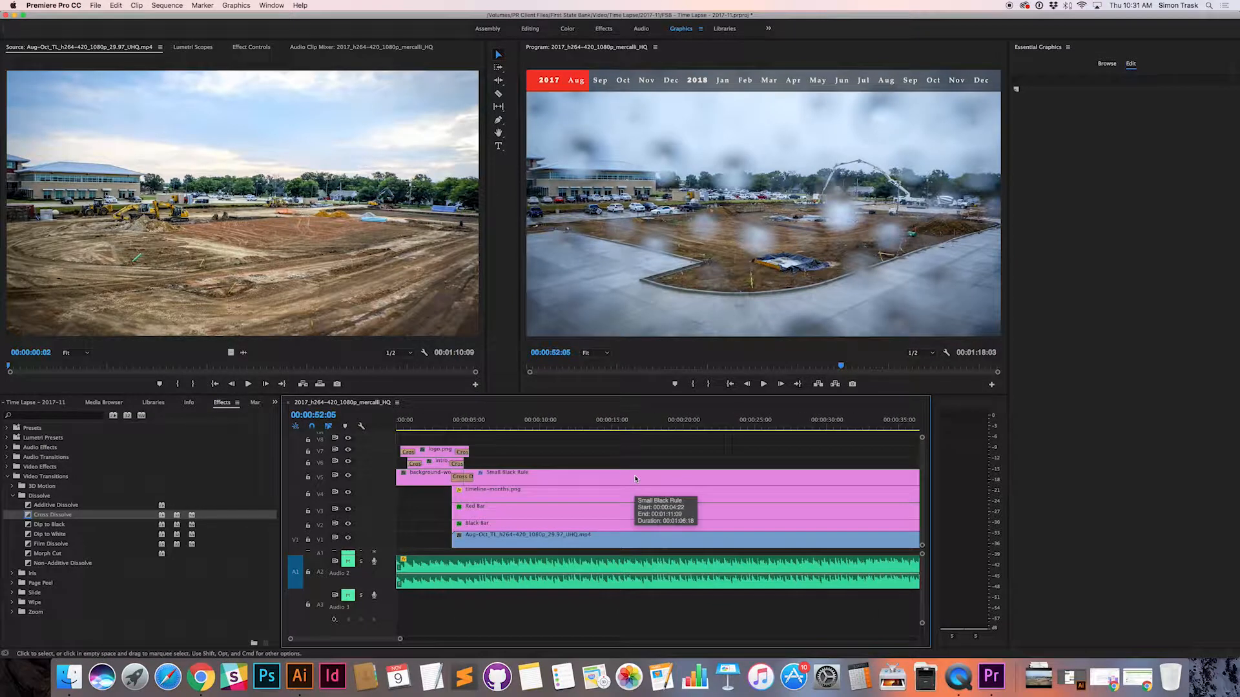
pyautogui.click(541, 505)
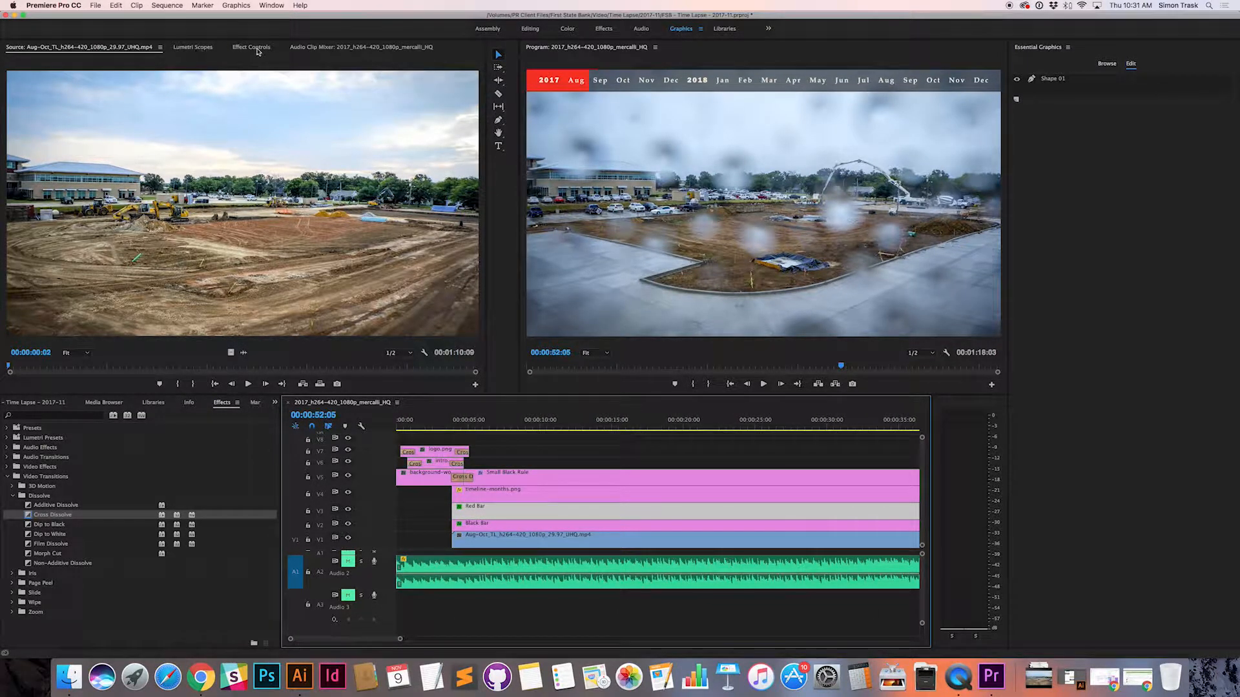
pyautogui.doubleClick(471, 510)
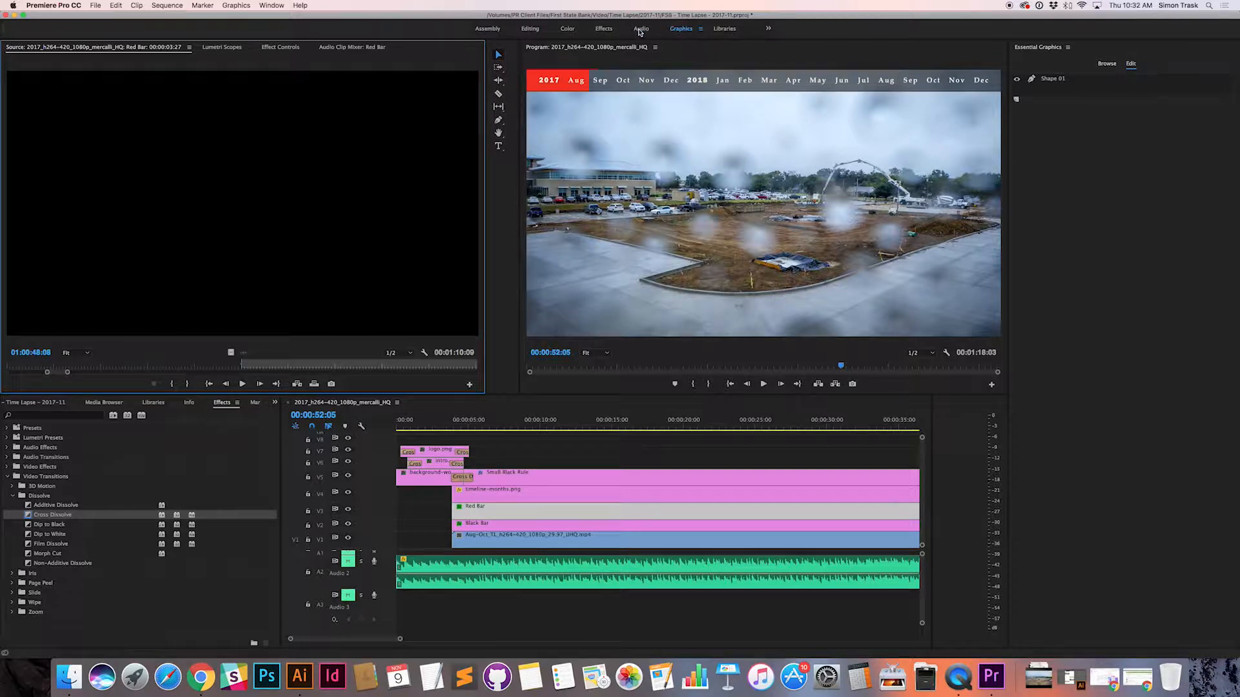
pyautogui.click(526, 29)
pyautogui.click(221, 48)
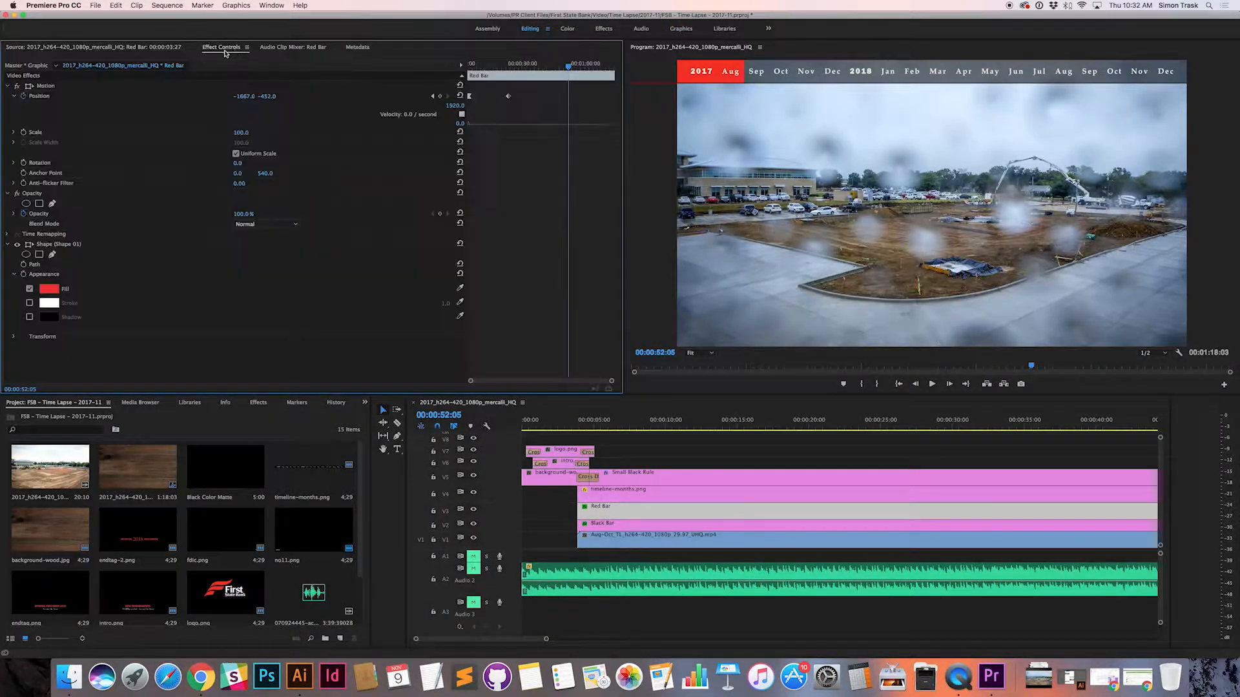
# Step: Return to the Red Bar clip's effect controls and widen their keyframe timeline area
pyautogui.click(270, 50)
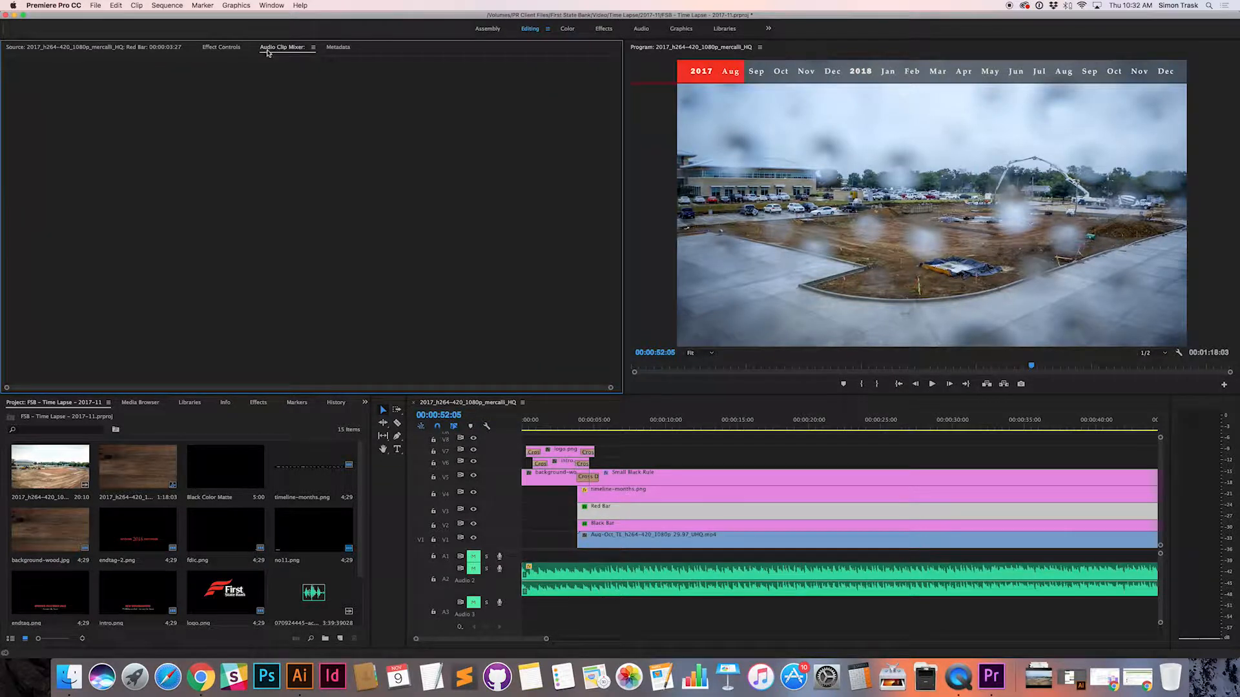
pyautogui.click(226, 48)
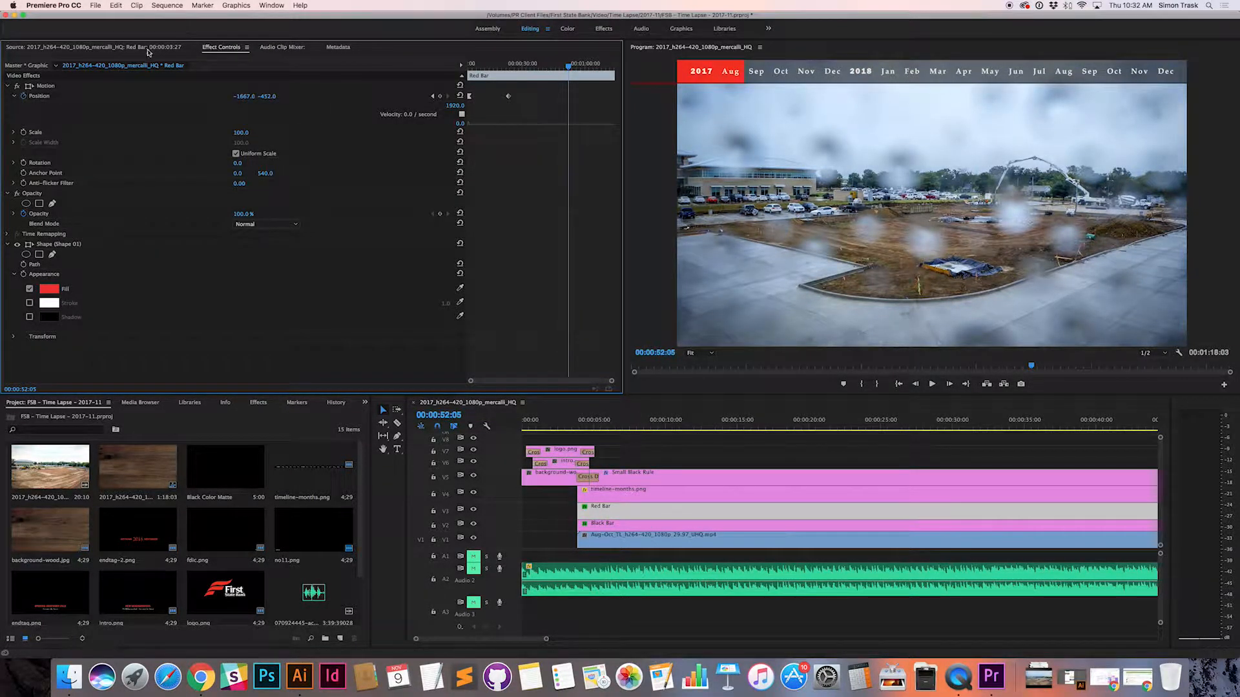
pyautogui.doubleClick(608, 509)
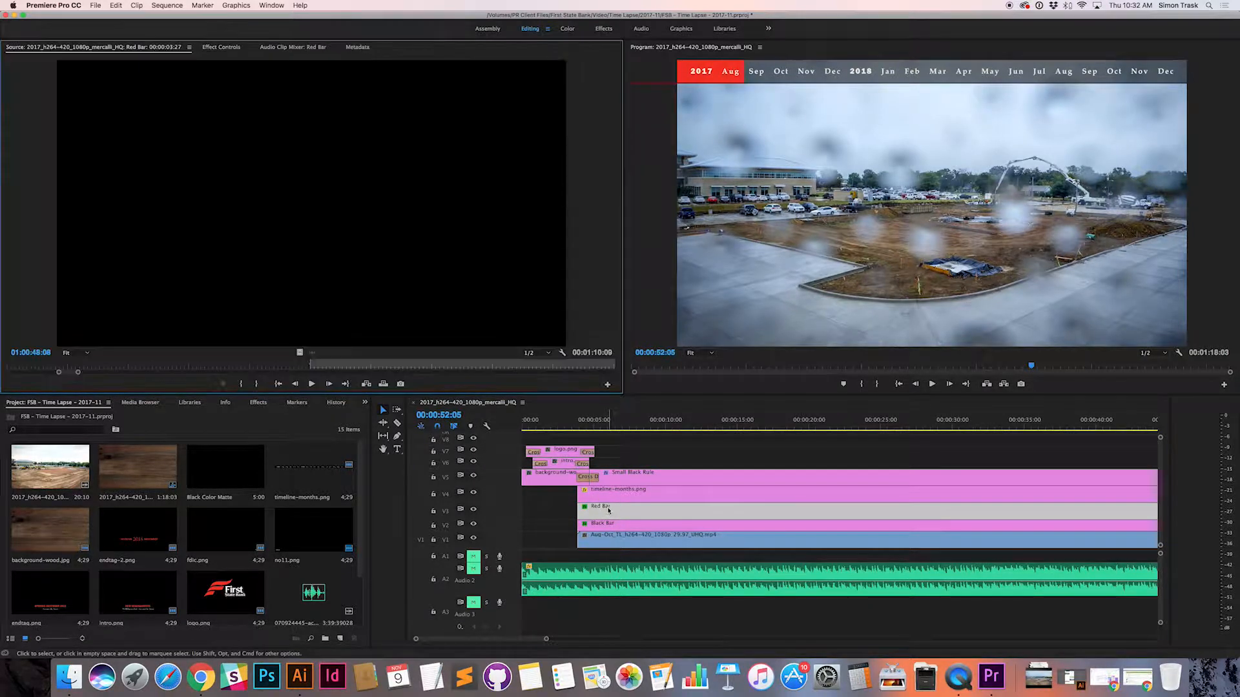
pyautogui.click(223, 47)
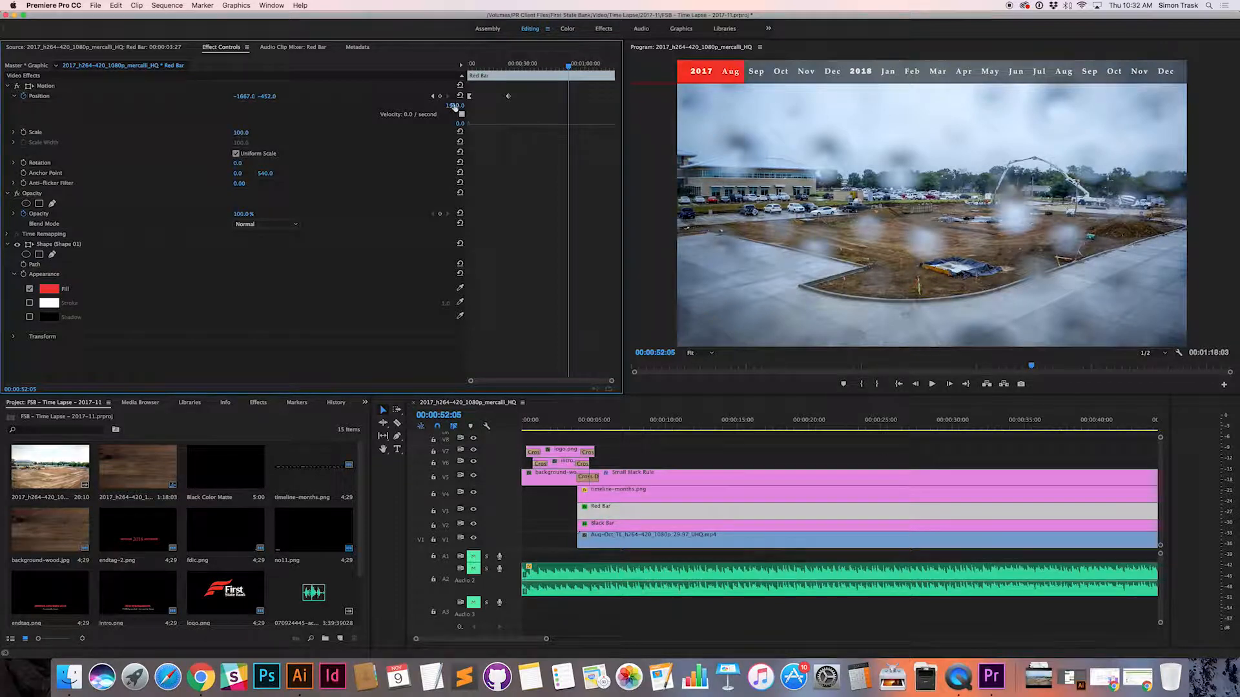
pyautogui.moveTo(464, 122); pyautogui.dragTo(246, 119)
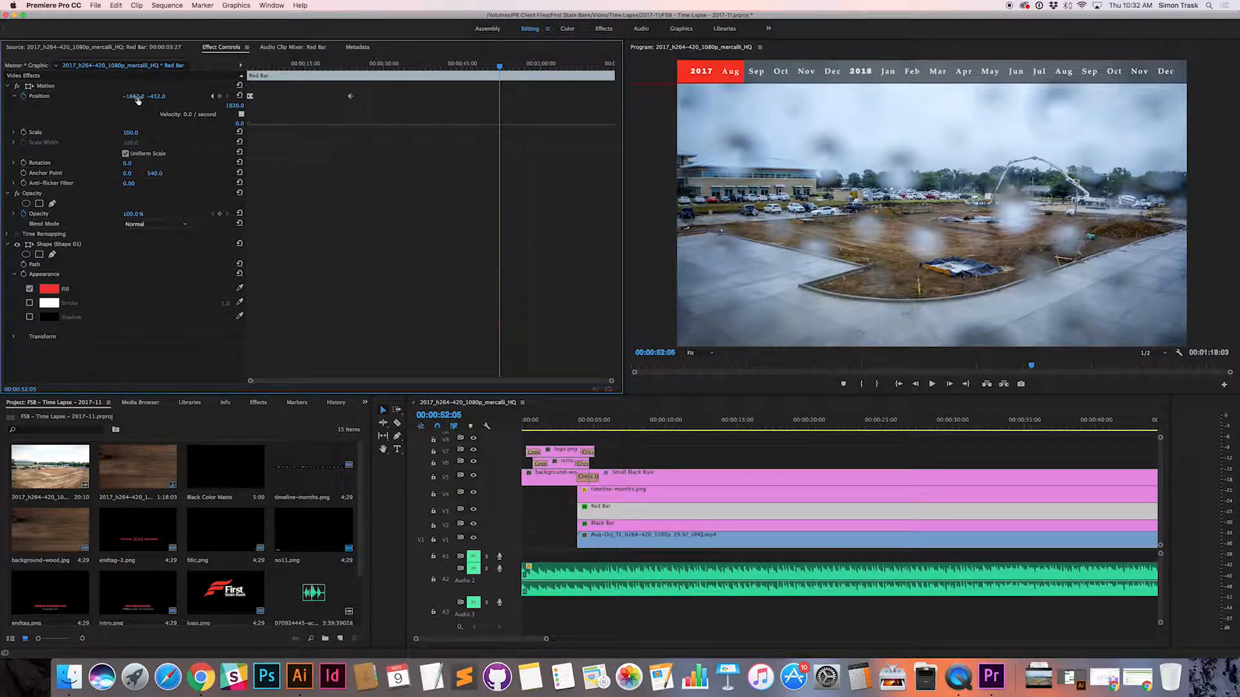
# Step: Select the Red Bar's shape in the program monitor and set the playback resolution to 1/4
pyautogui.click(738, 80)
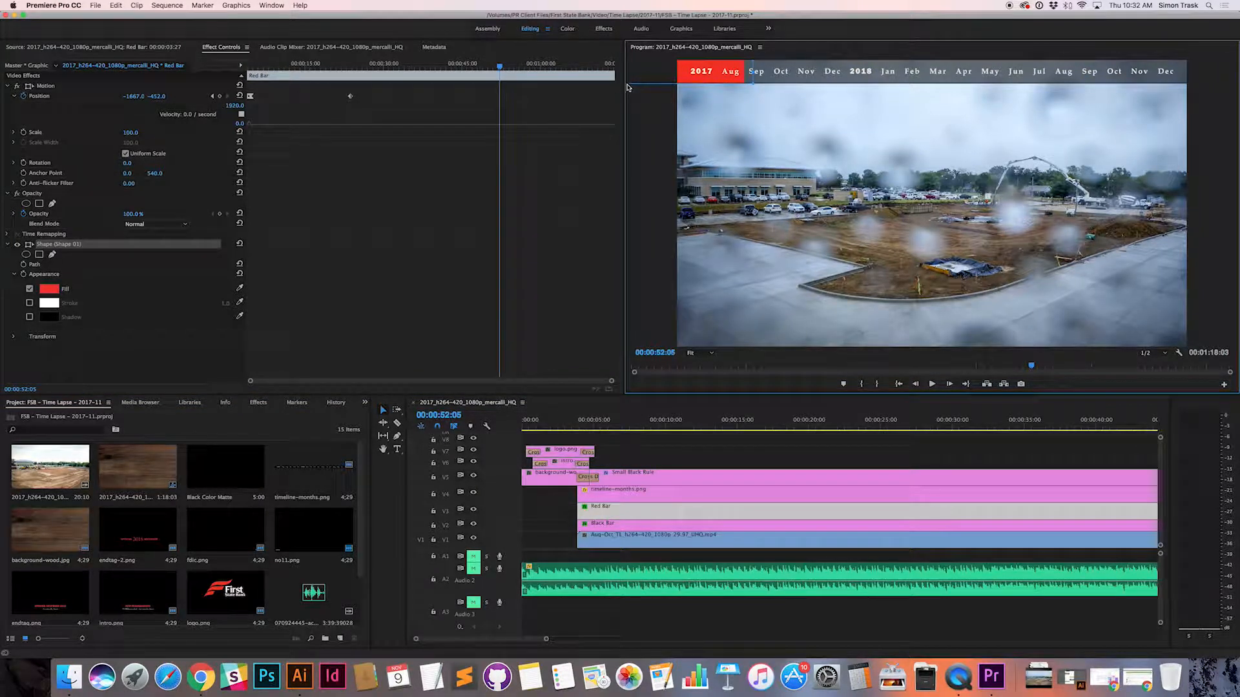
pyautogui.click(1147, 355)
pyautogui.click(1152, 380)
# Step: Zoom the program monitor out to 50% and on to 10% to view the full extent of the red bar shape
pyautogui.click(700, 353)
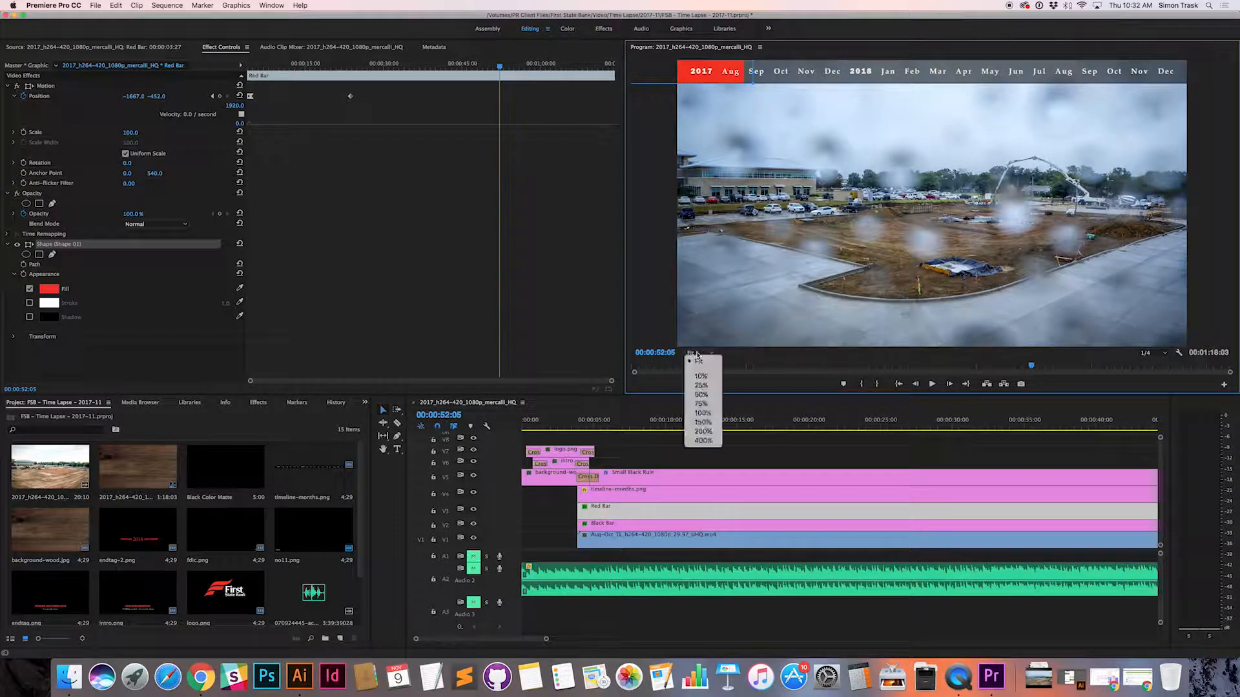
pyautogui.click(704, 395)
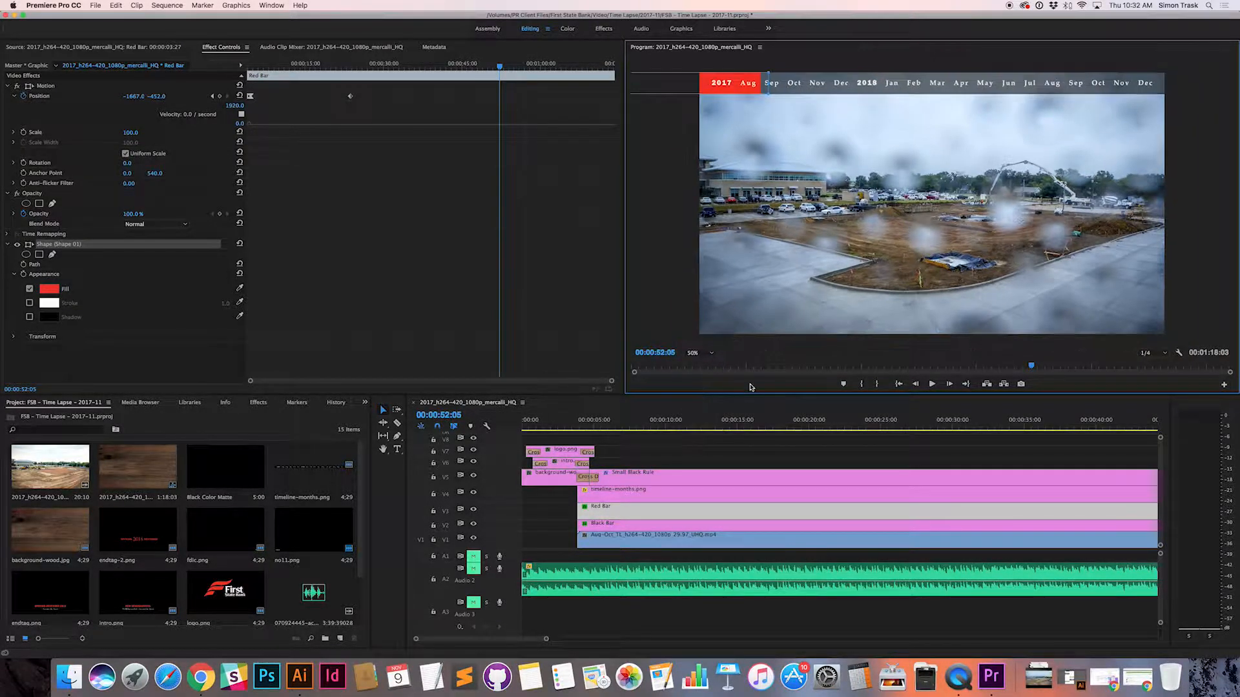
pyautogui.click(701, 353)
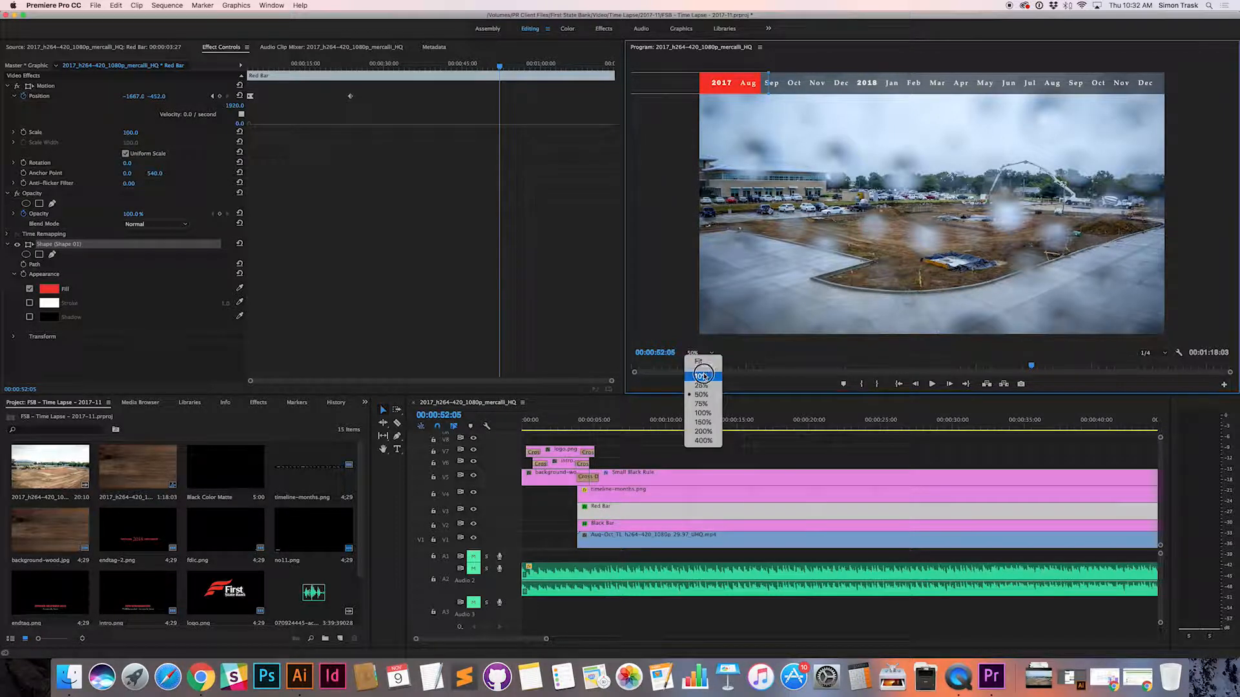
pyautogui.click(700, 376)
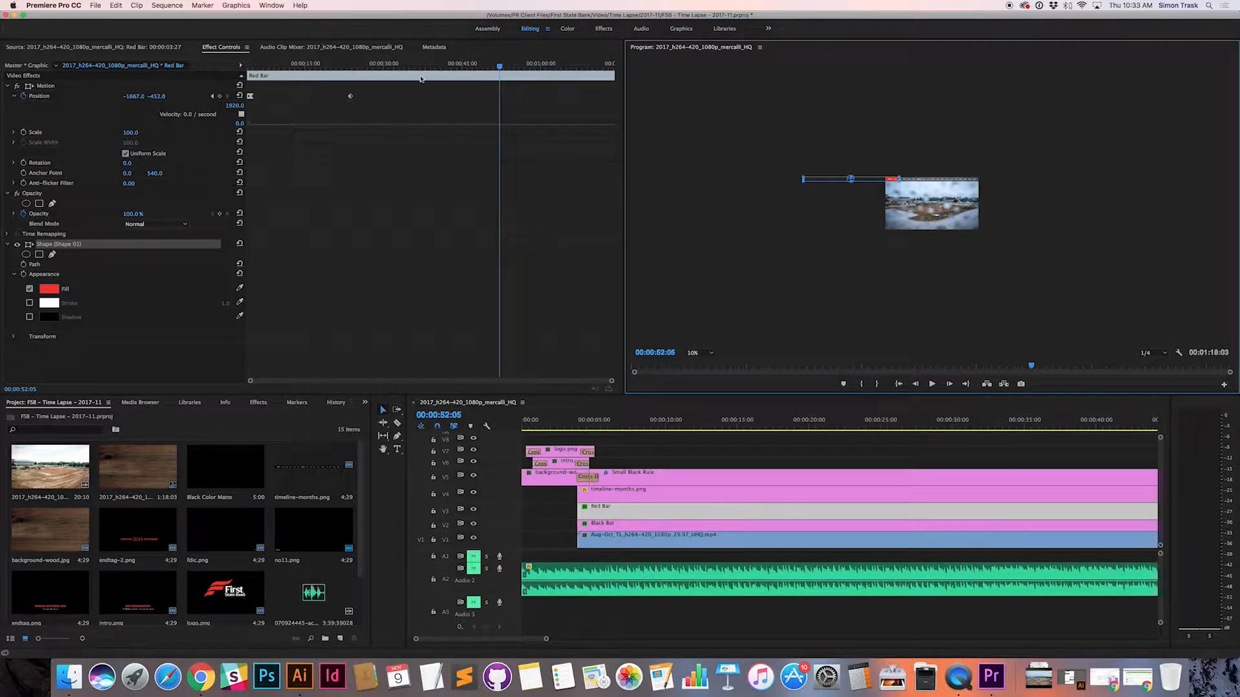
# Step: Move the playhead to 00:00:13:19, try the program monitor at 100% zoom, and set it to Fit
pyautogui.moveTo(500, 70); pyautogui.dragTo(299, 66)
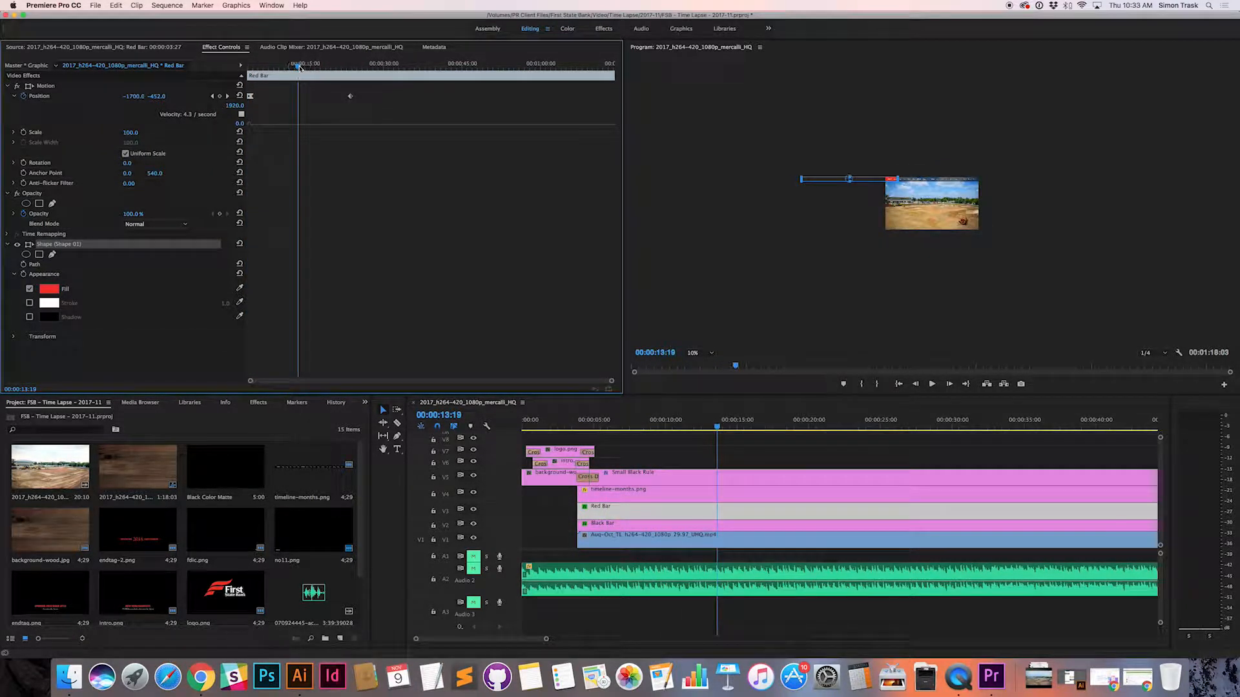
pyautogui.click(640, 496)
pyautogui.click(659, 510)
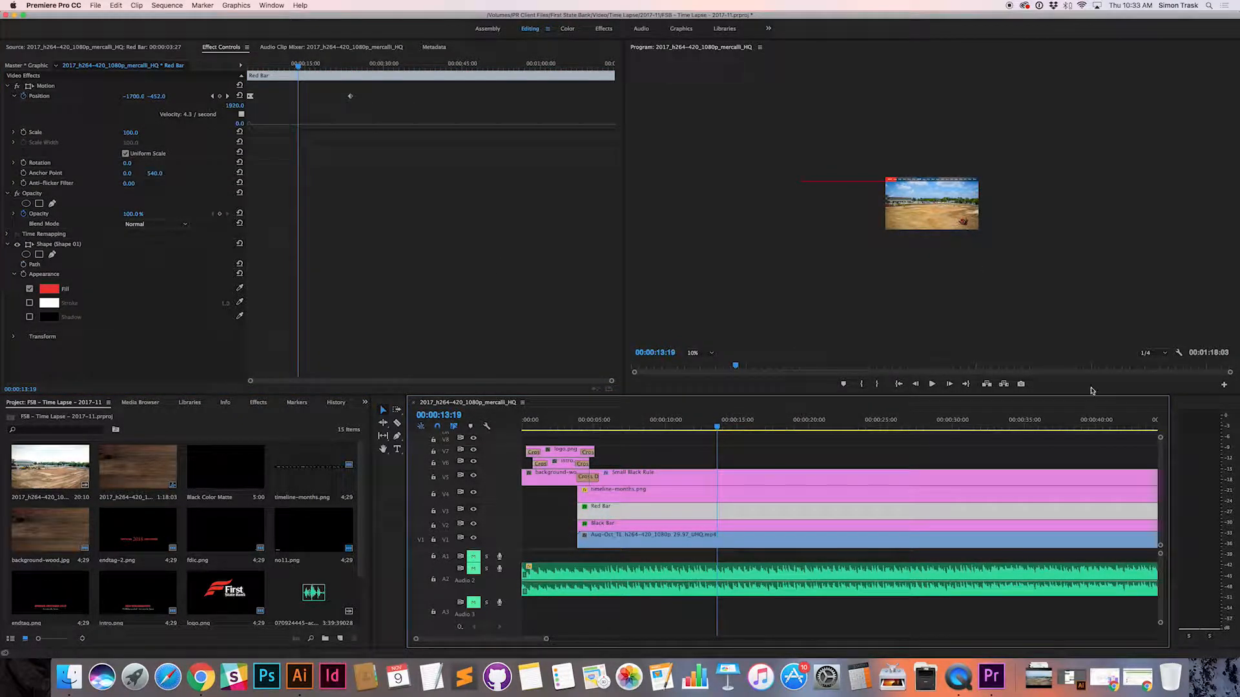
pyautogui.click(703, 353)
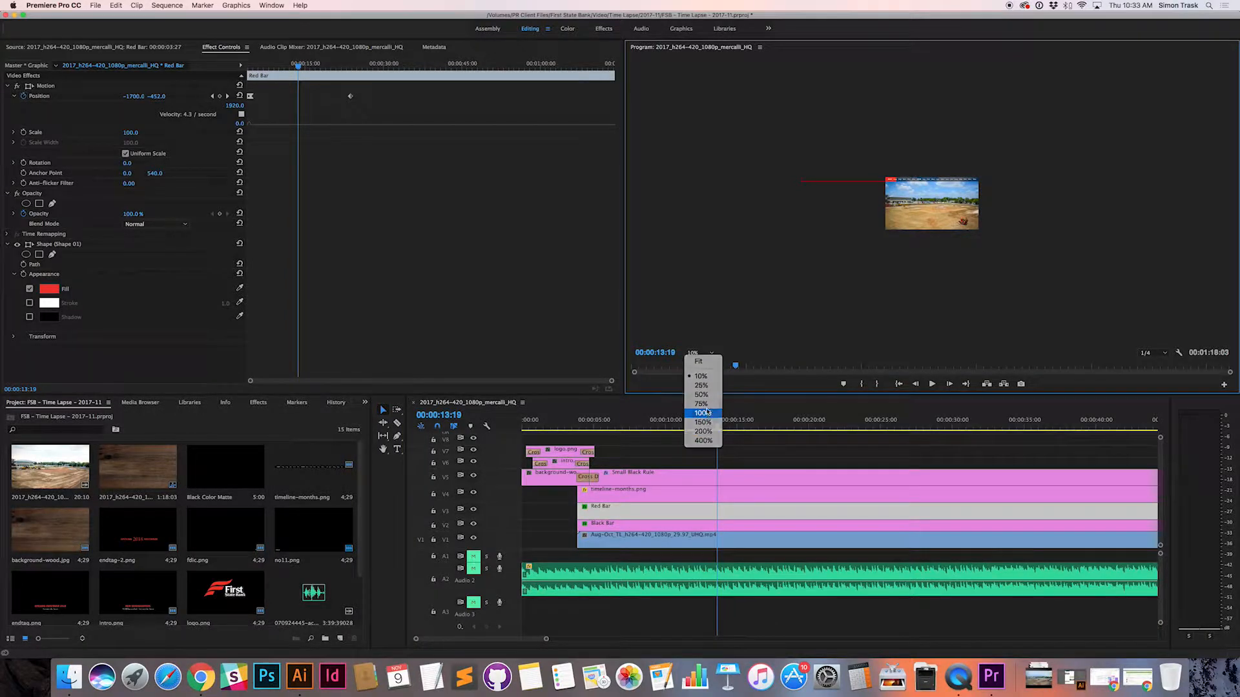
pyautogui.click(708, 414)
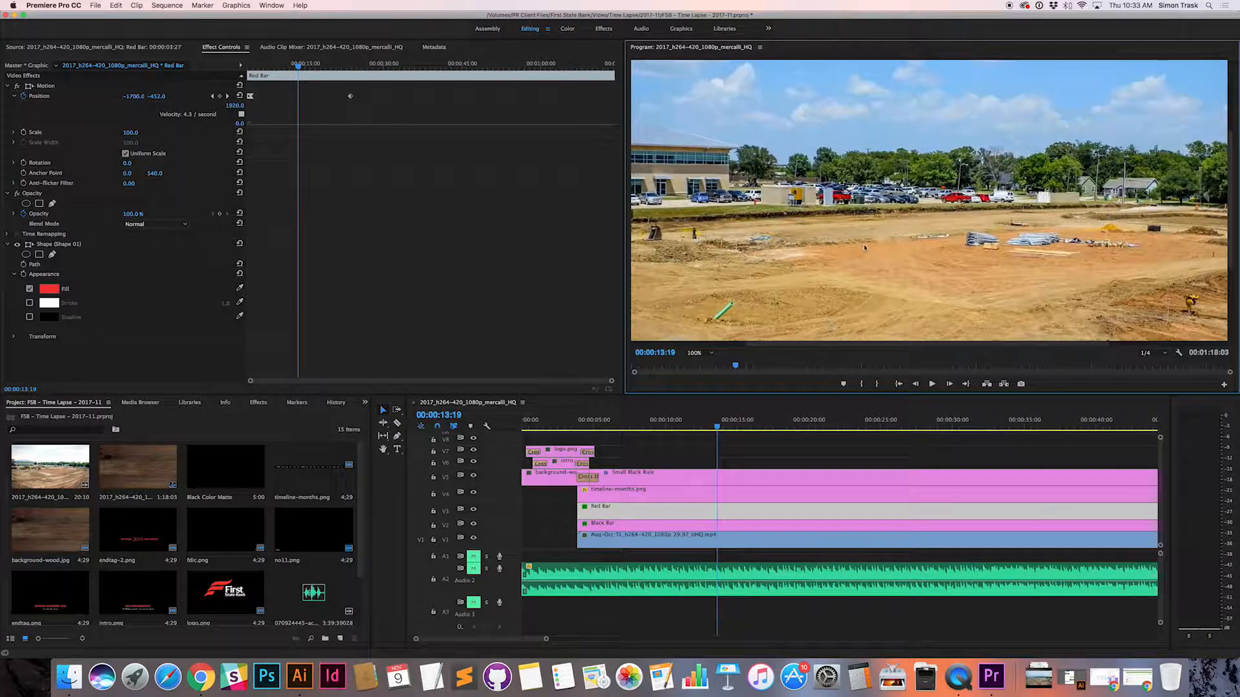
pyautogui.click(704, 353)
pyautogui.click(700, 360)
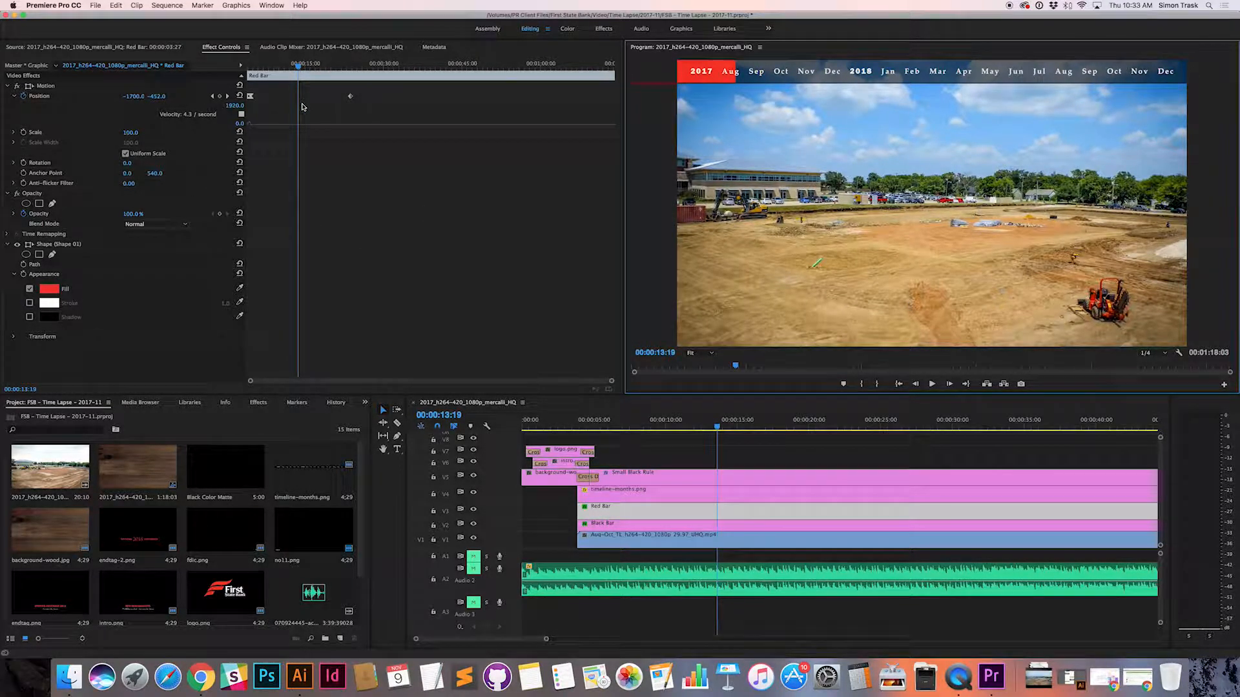
# Step: Move the playhead back toward the Red Bar clip's first Position keyframe
pyautogui.moveTo(298, 65); pyautogui.dragTo(252, 66)
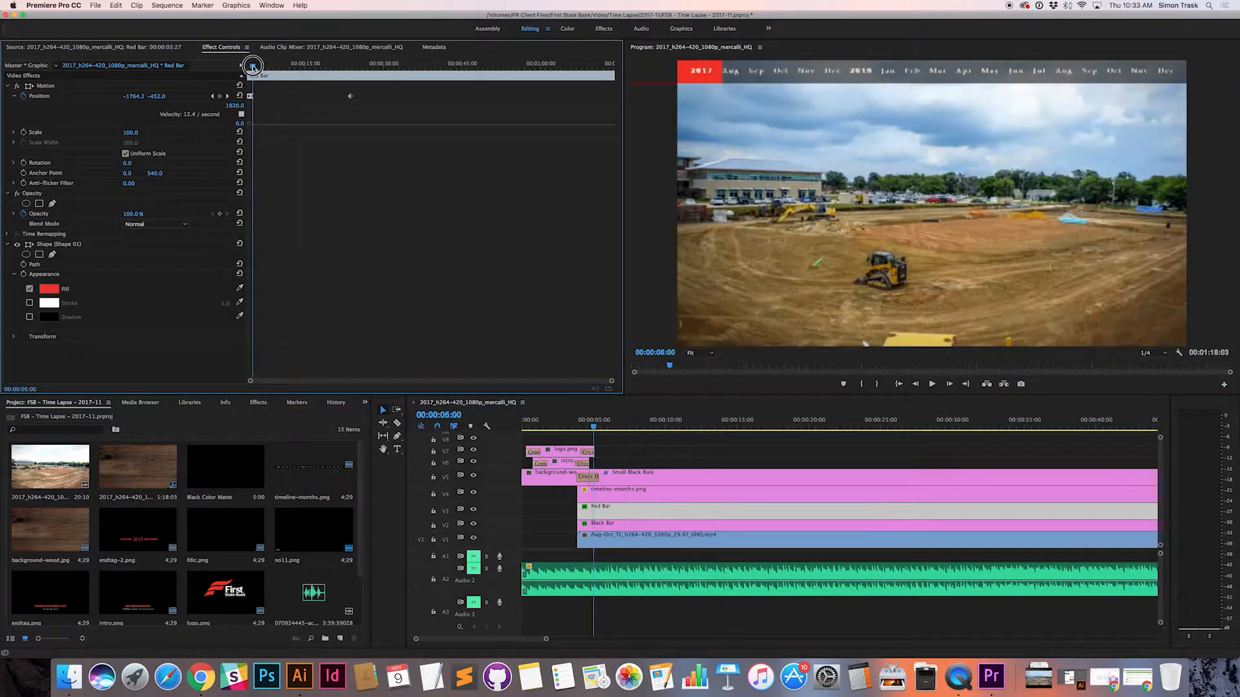
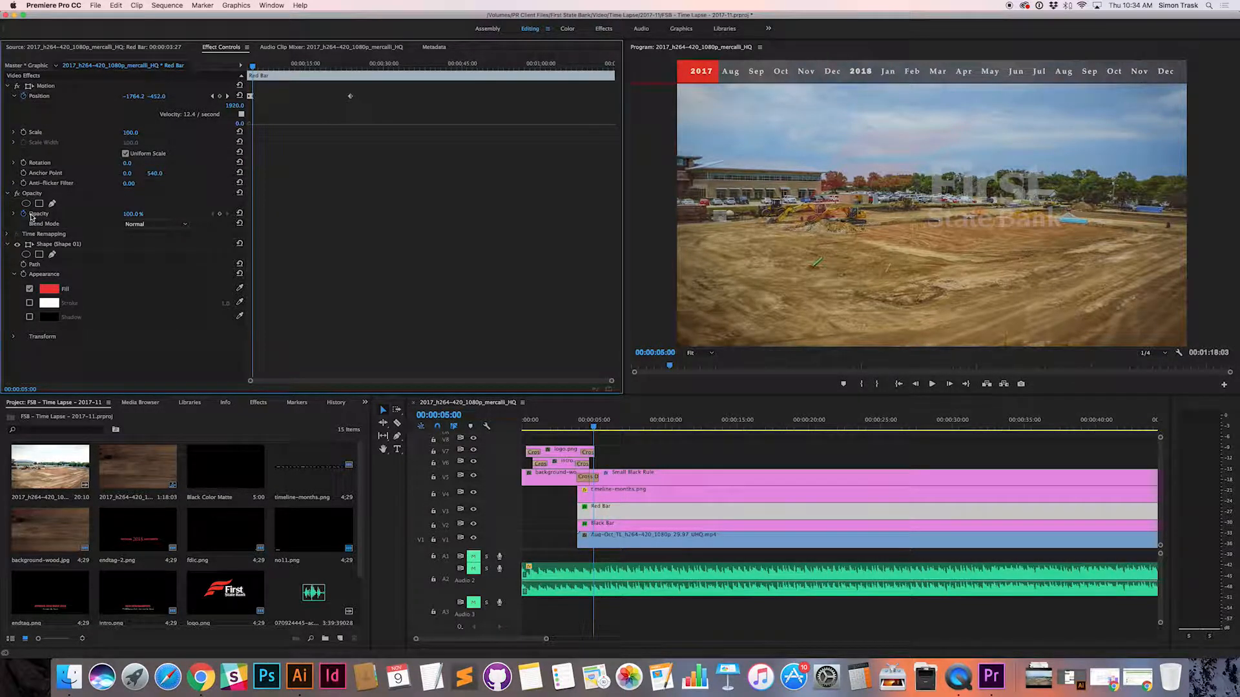
# Step: Move the playhead to the start of the Red Bar clip at 00:00:03:27
pyautogui.moveTo(253, 69)
pyautogui.mouseDown()
pyautogui.moveTo(409, 64)
pyautogui.moveTo(239, 62)
pyautogui.mouseUp()
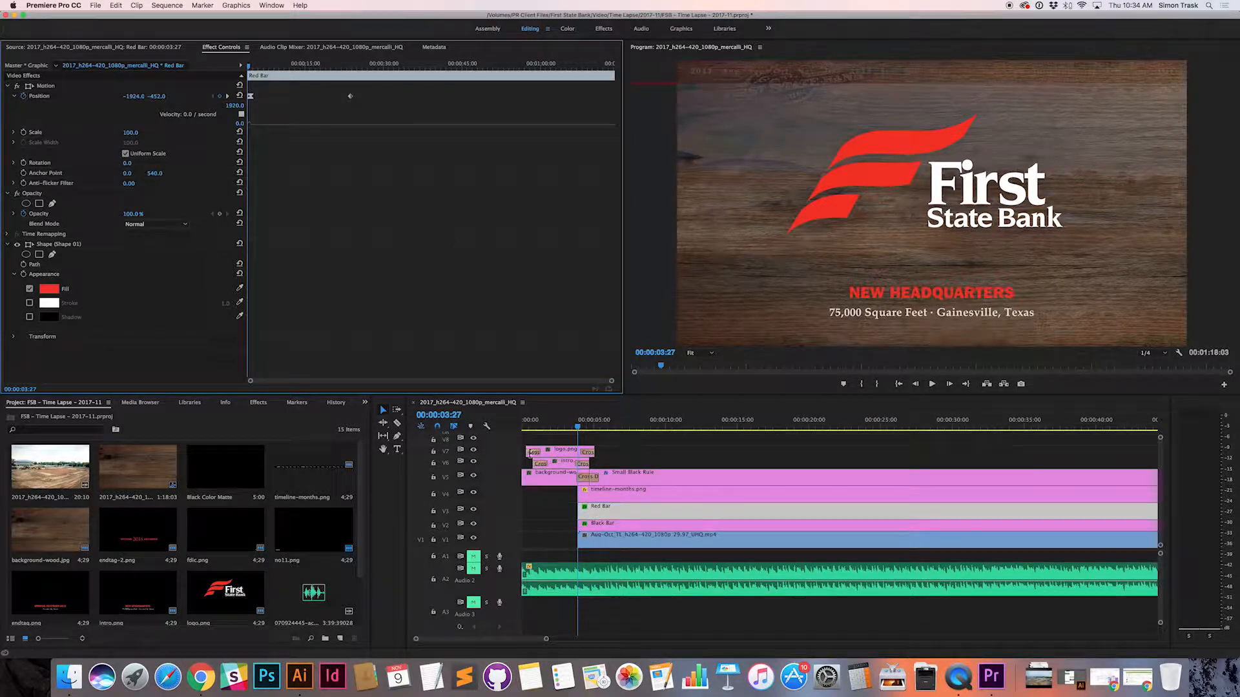
pyautogui.click(570, 428)
pyautogui.moveTo(570, 427); pyautogui.dragTo(578, 427)
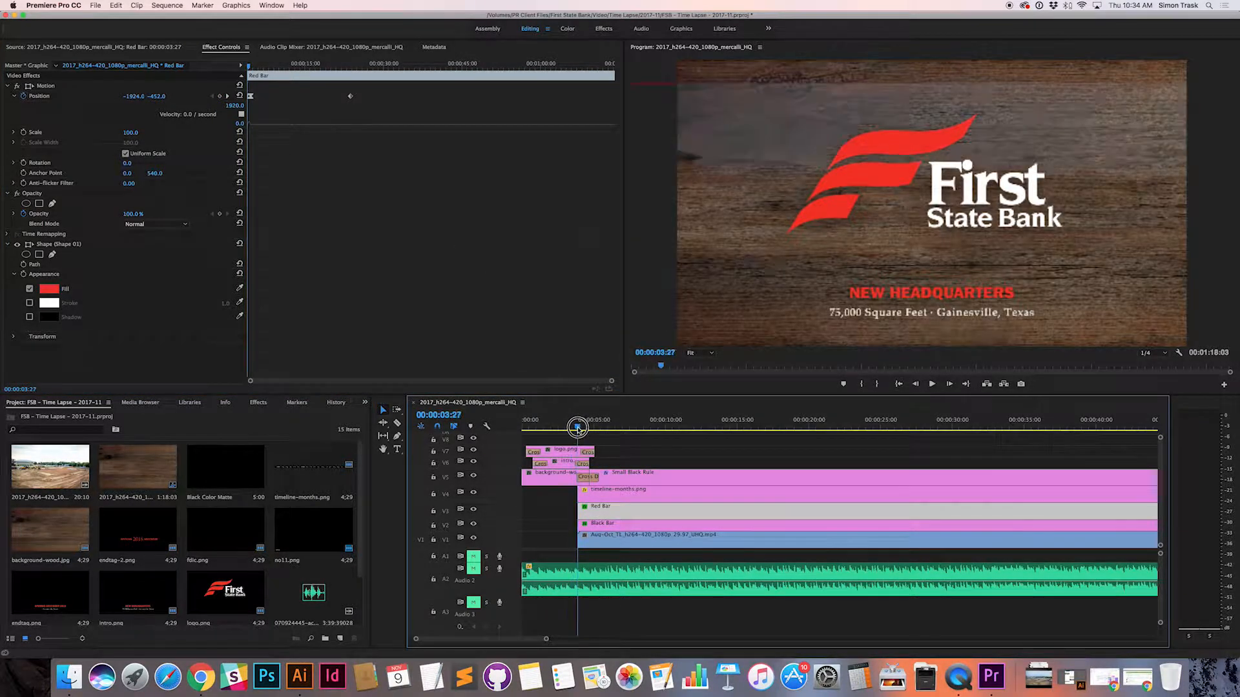
# Step: Inspect the effect settings of the opening title and background-wood.jpg clips, and reselect the Red Bar clip
pyautogui.click(564, 455)
pyautogui.click(562, 466)
pyautogui.click(559, 474)
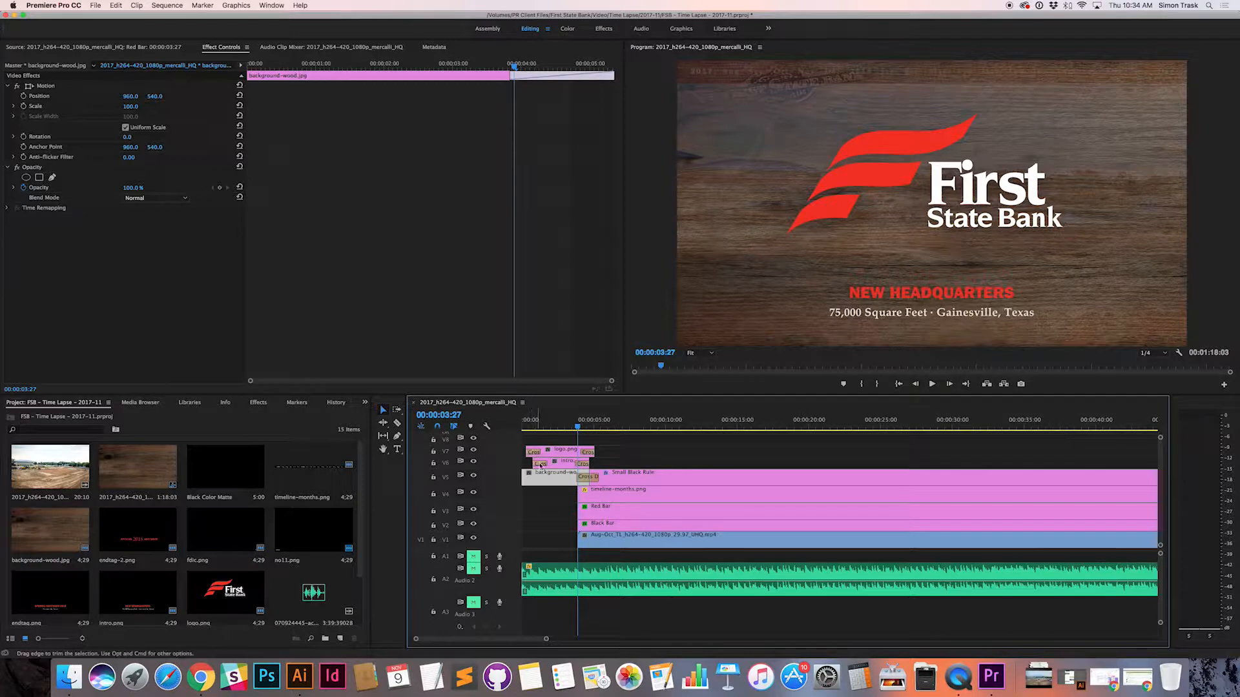
pyautogui.click(589, 514)
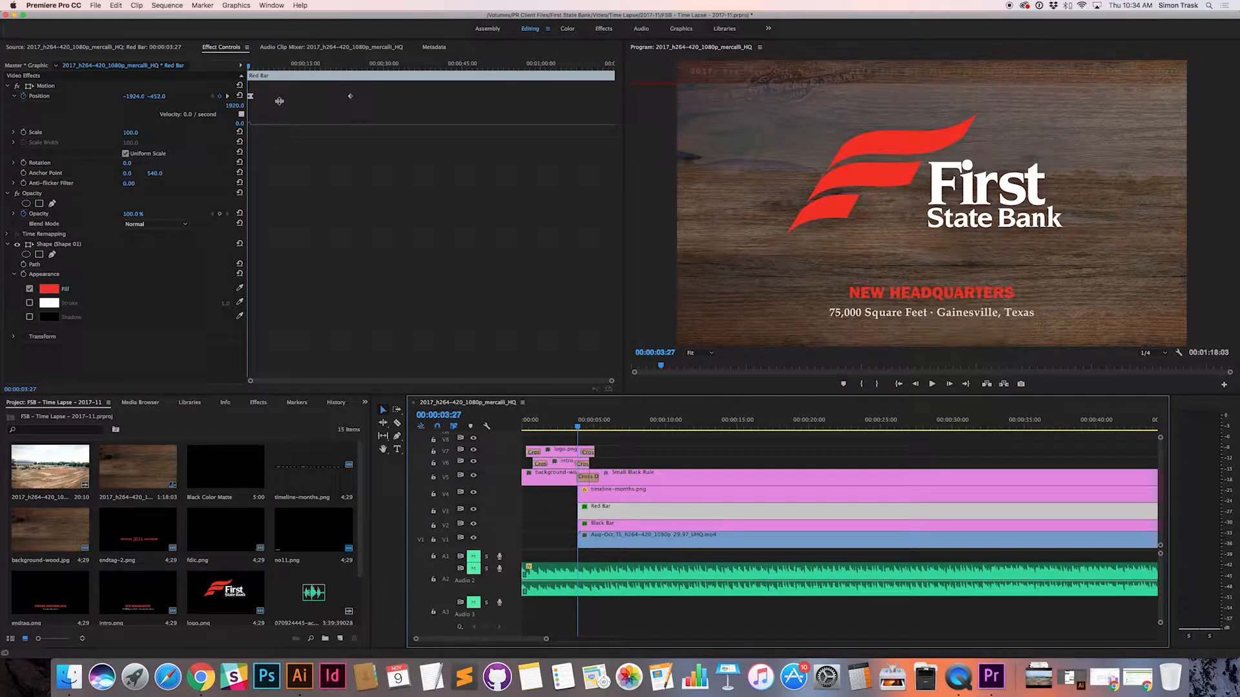
pyautogui.click(408, 255)
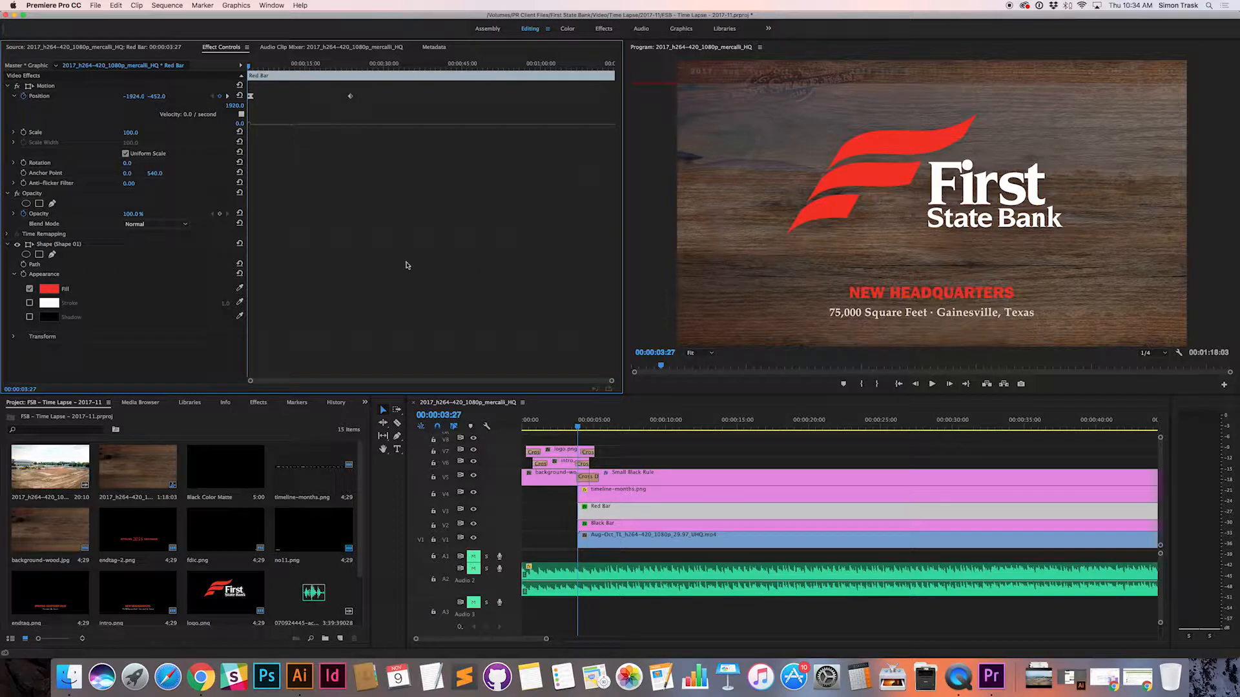
pyautogui.rightClick(331, 259)
pyautogui.click(285, 288)
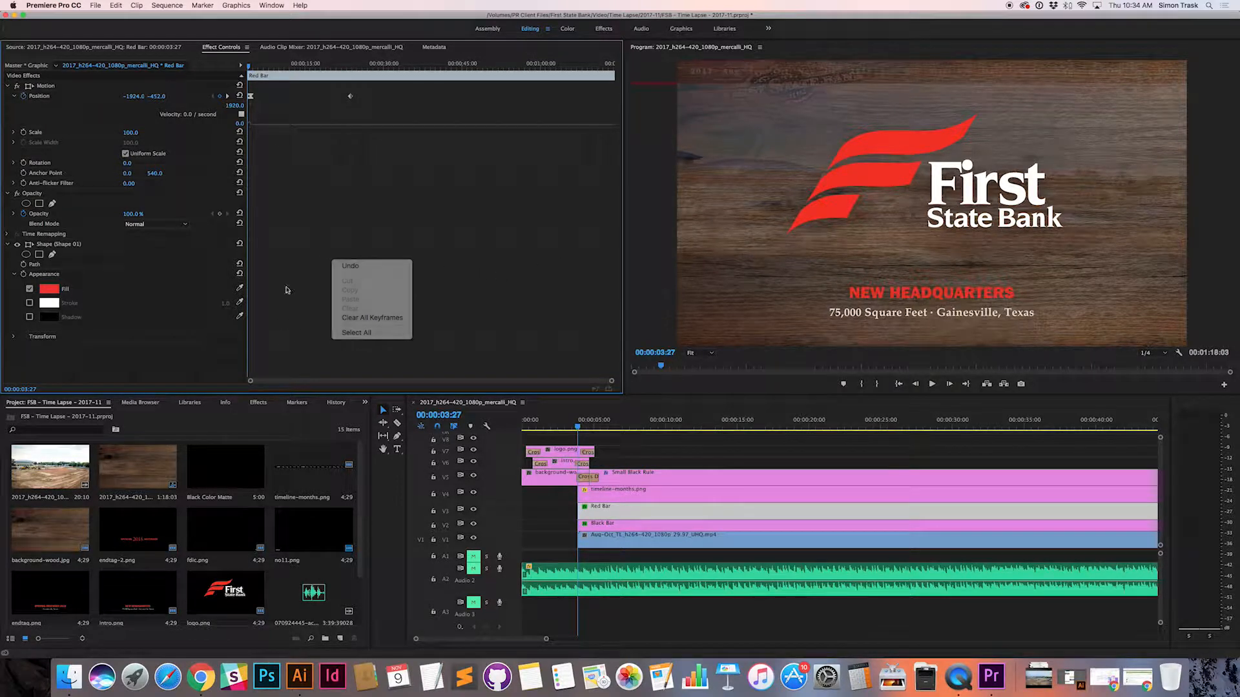
pyautogui.moveTo(250, 67)
pyautogui.mouseDown()
pyautogui.moveTo(261, 67)
pyautogui.moveTo(245, 68)
pyautogui.mouseUp()
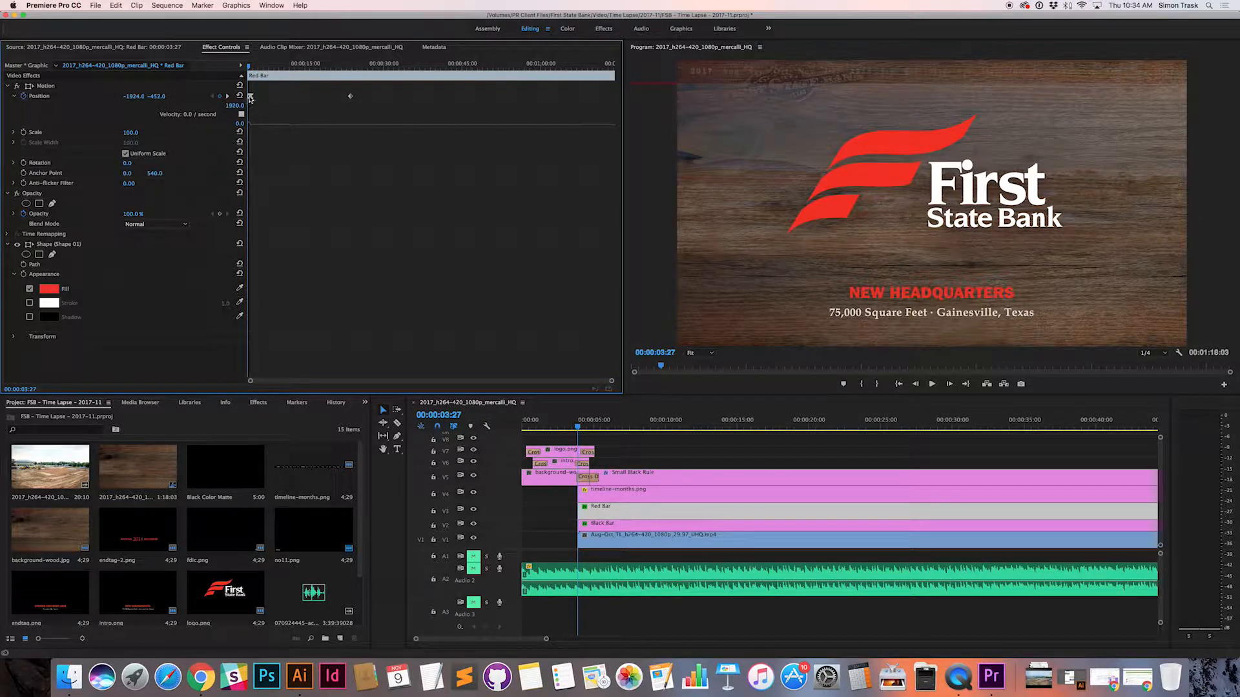
# Step: Select the Red Bar's last Position keyframe and examine the keyframes' placement at closer range with the playhead at 00:00:05:14
pyautogui.click(350, 97)
pyautogui.moveTo(305, 66); pyautogui.dragTo(257, 65)
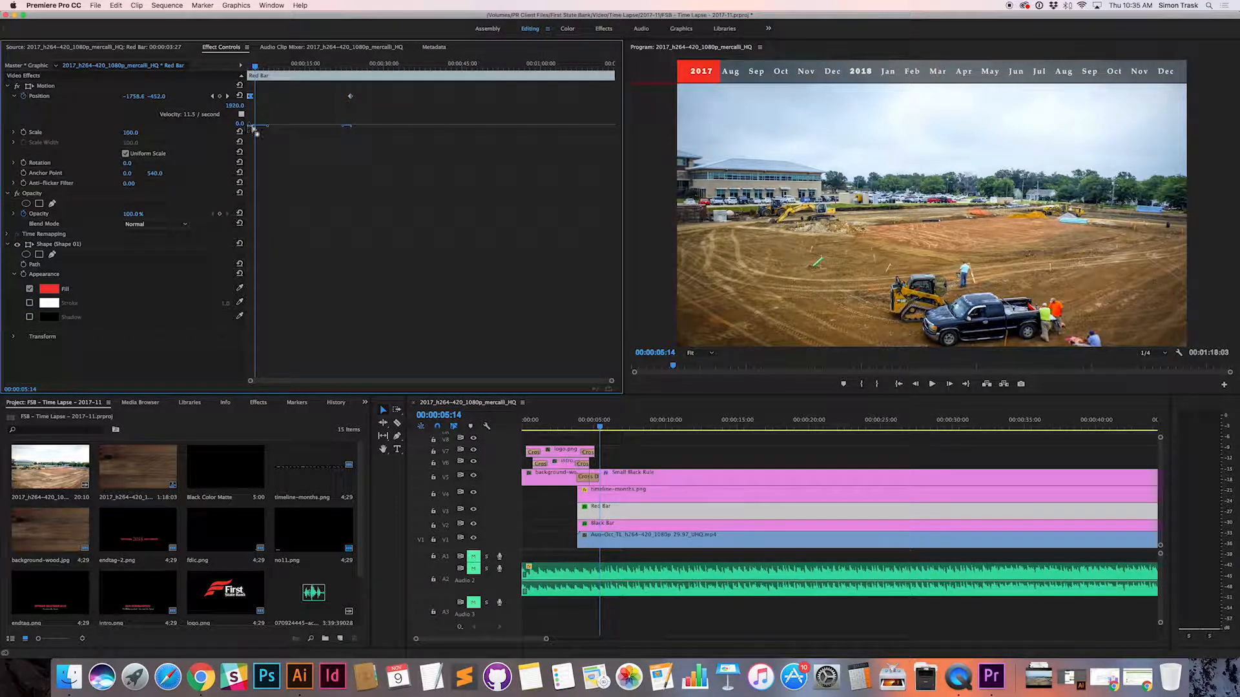
pyautogui.moveTo(612, 381); pyautogui.dragTo(517, 385)
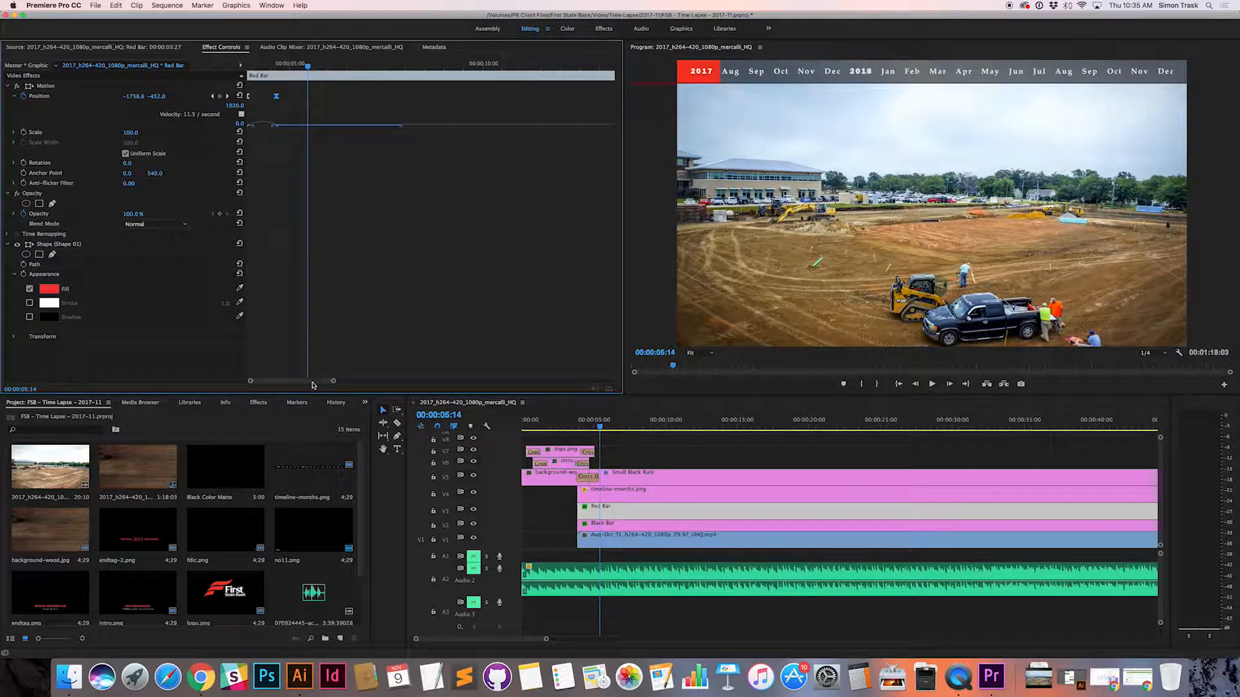
pyautogui.moveTo(333, 381); pyautogui.dragTo(396, 381)
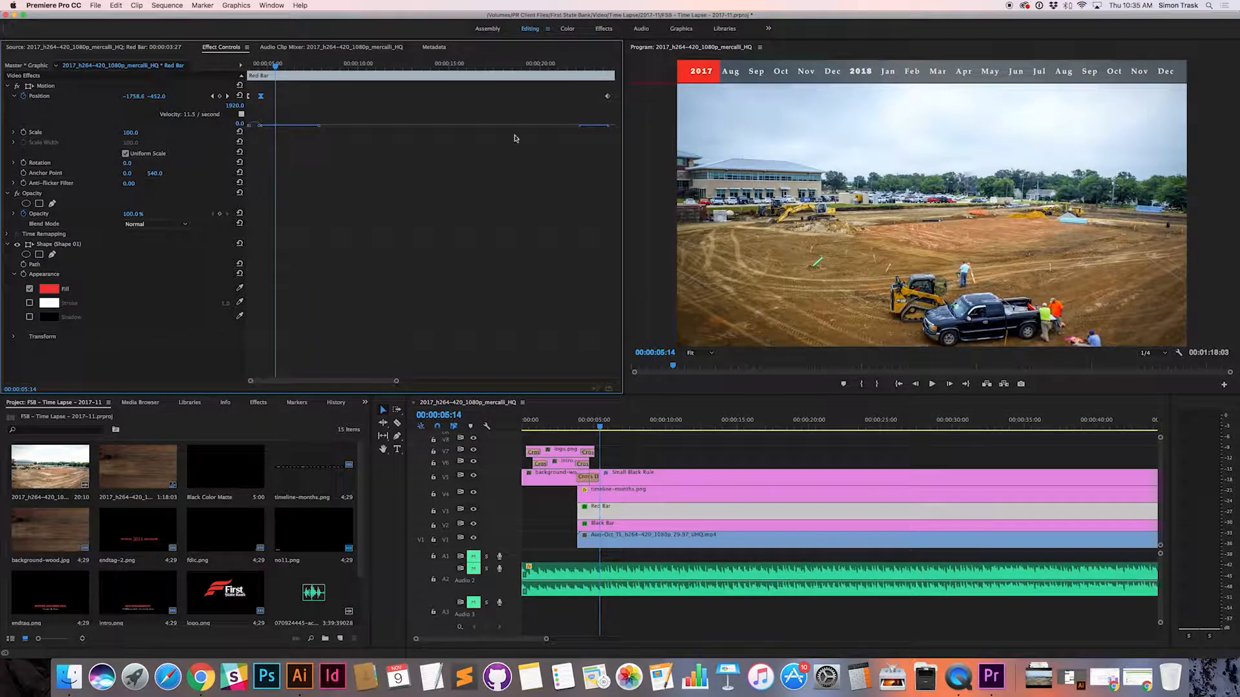
pyautogui.click(607, 96)
pyautogui.moveTo(396, 382); pyautogui.dragTo(617, 386)
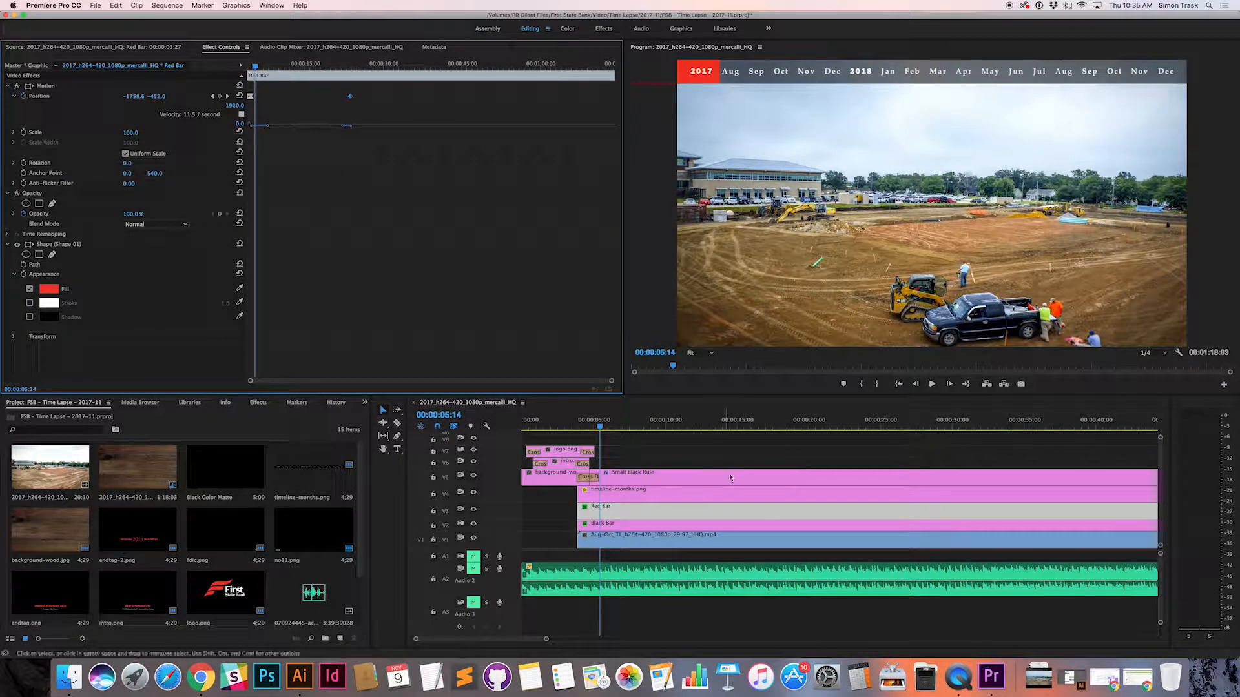
# Step: Examine the end of the sequence to see where the Red Bar clip finishes
pyautogui.hscroll(5, 863, 526)
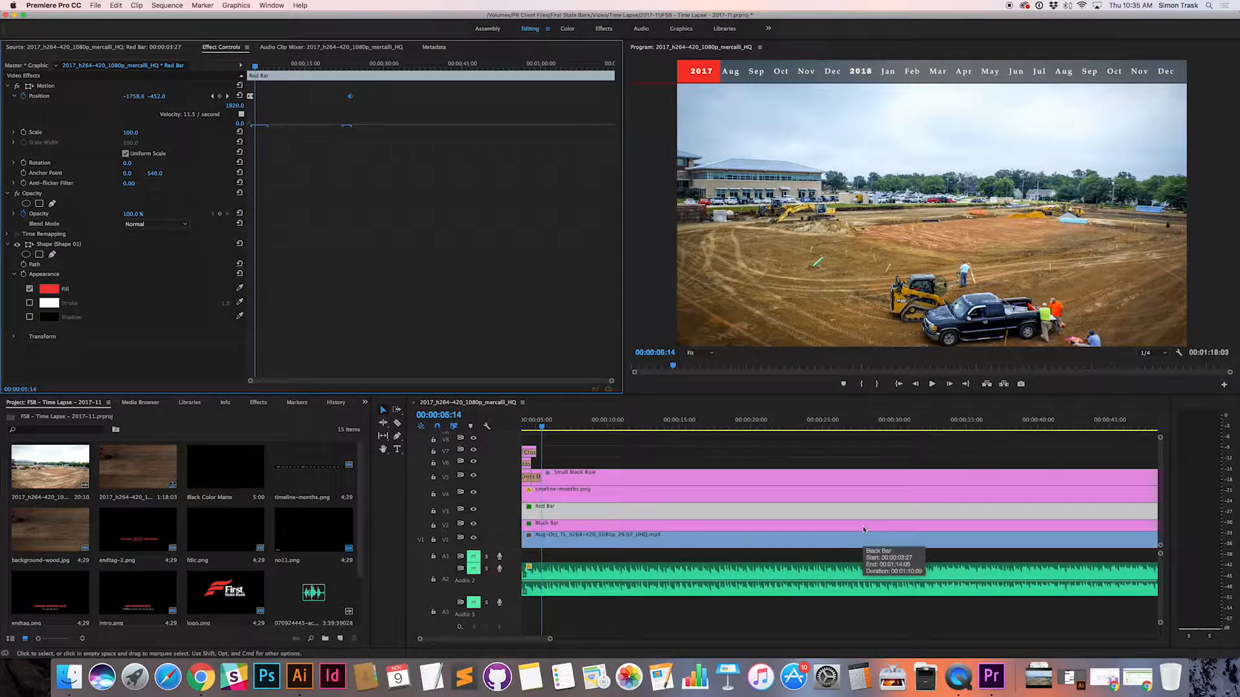
pyautogui.hscroll(5, 863, 529)
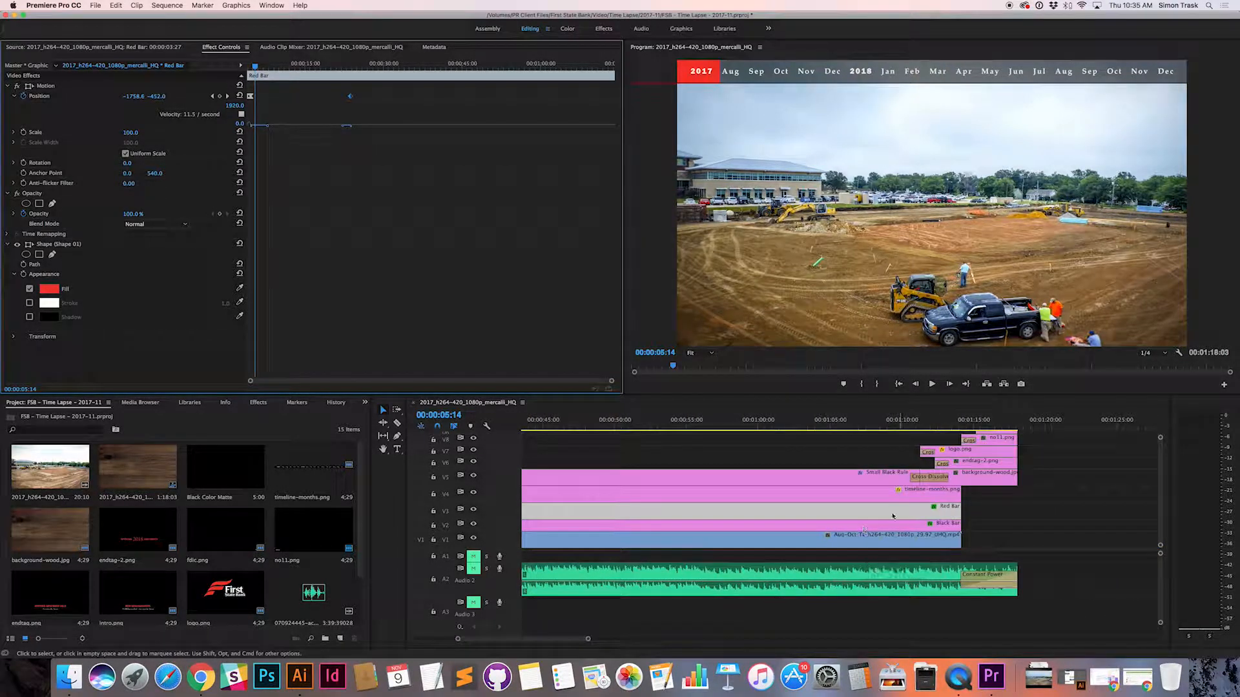
pyautogui.hscroll(-5, 878, 516)
pyautogui.hscroll(-10, 878, 516)
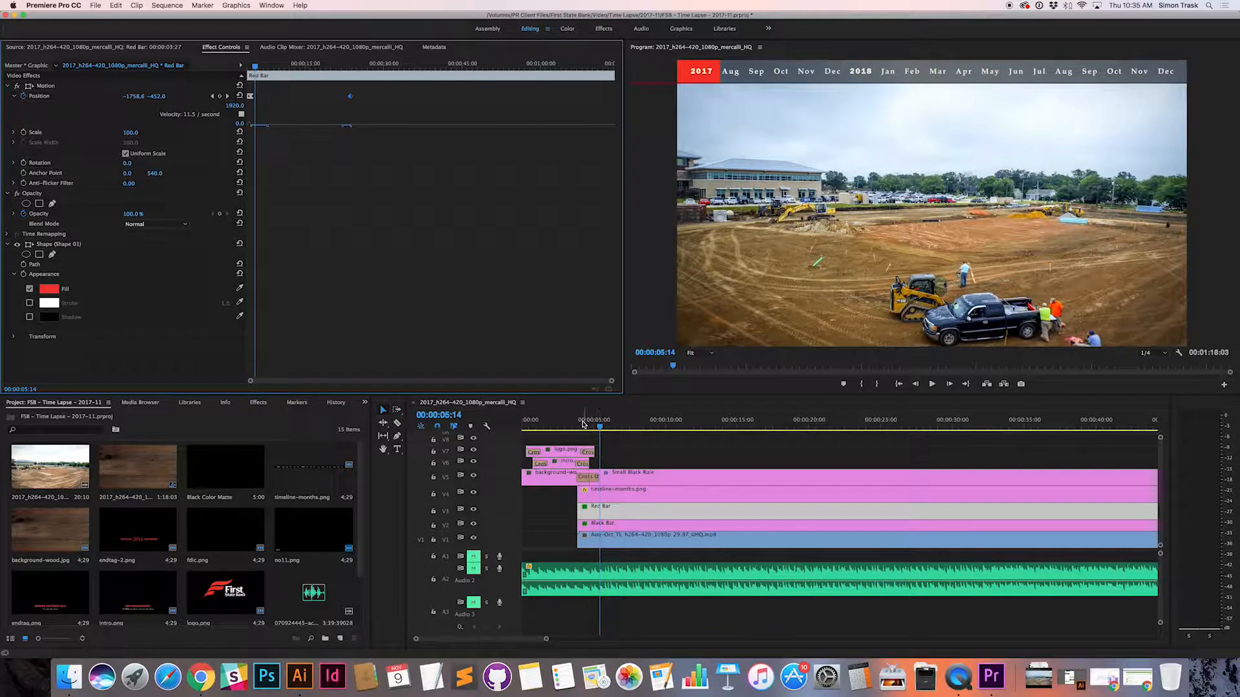
pyautogui.hscroll(10, 641, 444)
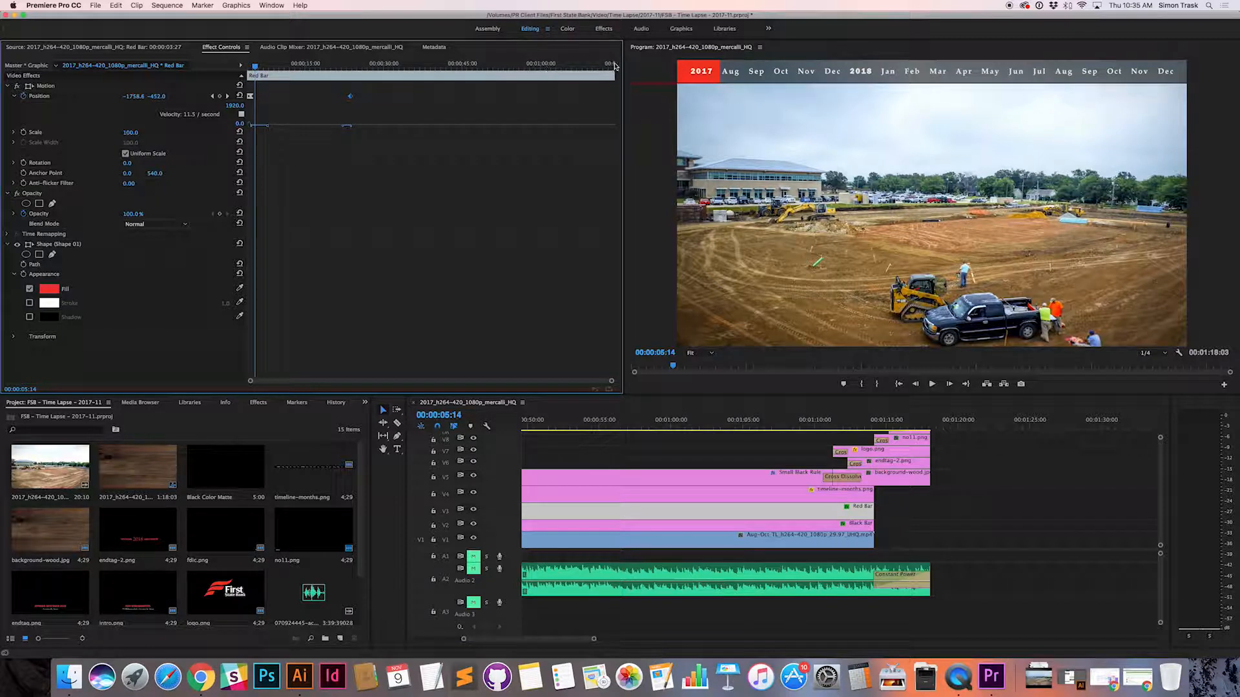
# Step: Scrub to 00:00:09:16 and step back and forth between the Red Bar's Position keyframes at 00:00:04:20 and 00:00:23:23
pyautogui.click(350, 99)
pyautogui.click(351, 98)
pyautogui.moveTo(255, 66); pyautogui.dragTo(277, 67)
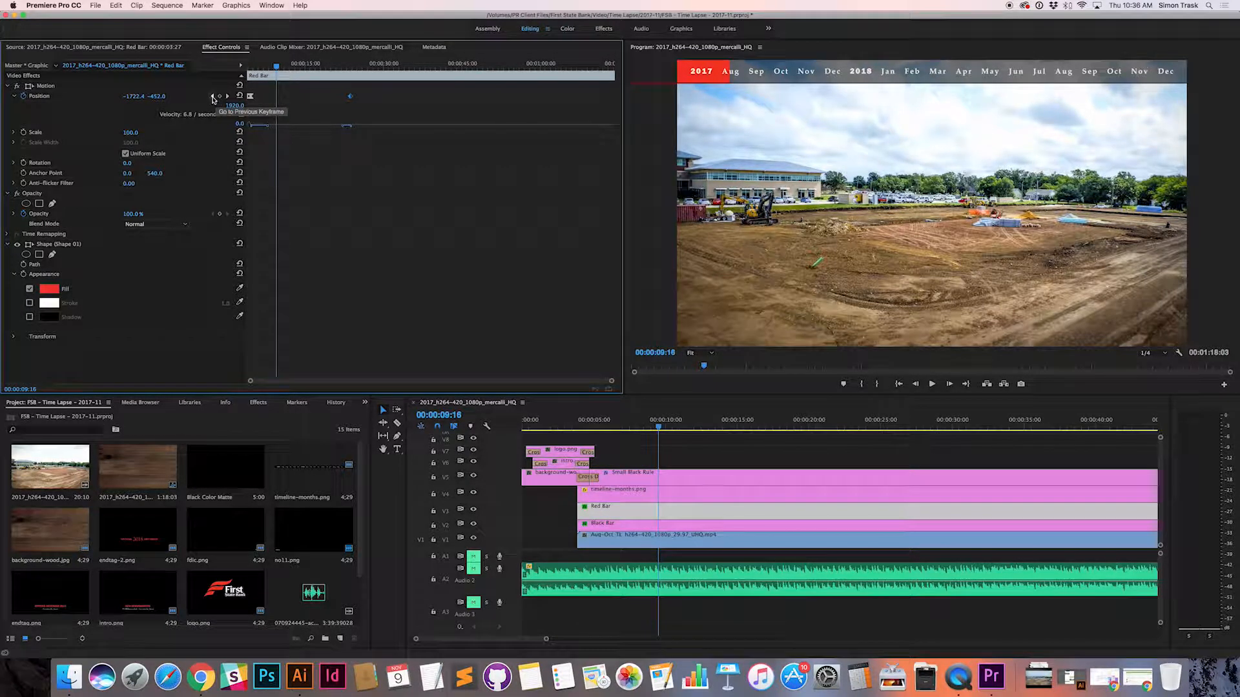
pyautogui.click(213, 97)
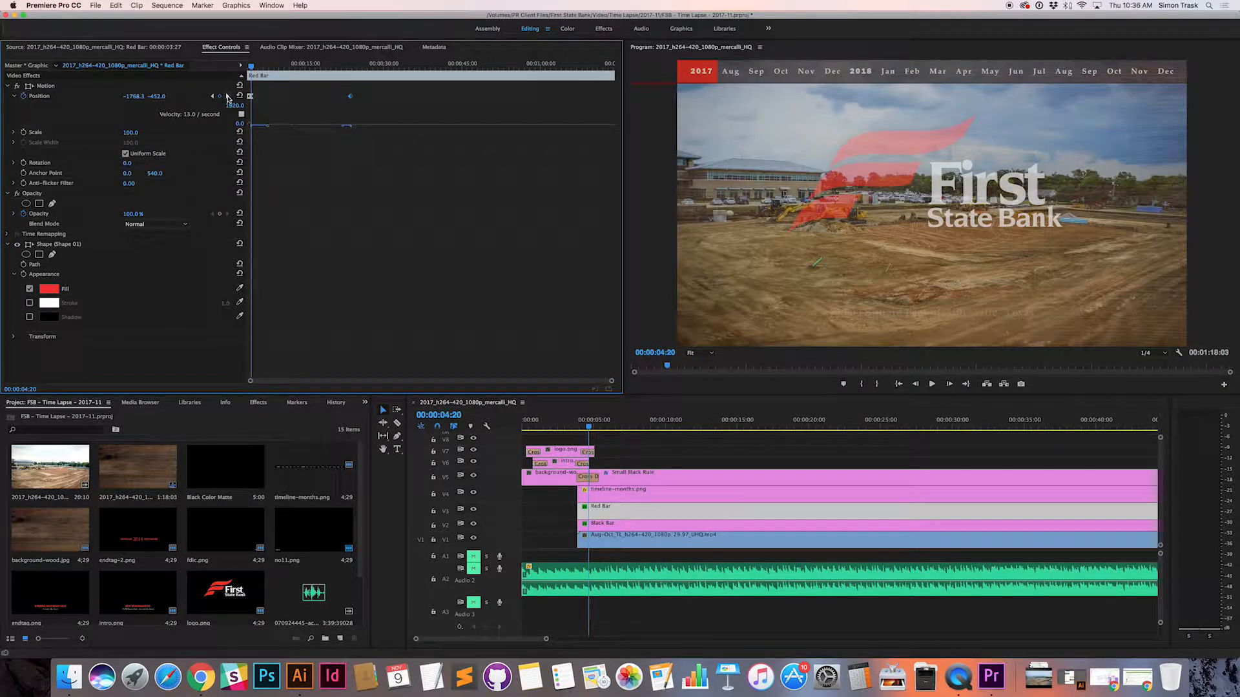
pyautogui.click(227, 97)
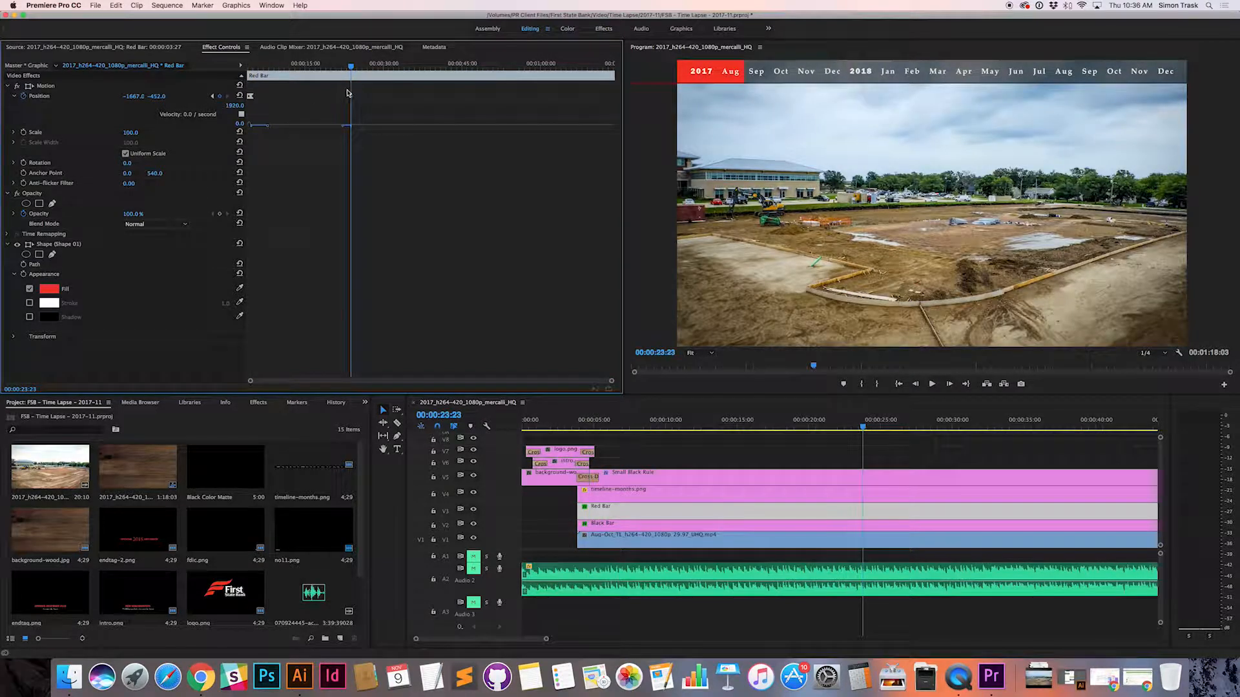
pyautogui.click(213, 97)
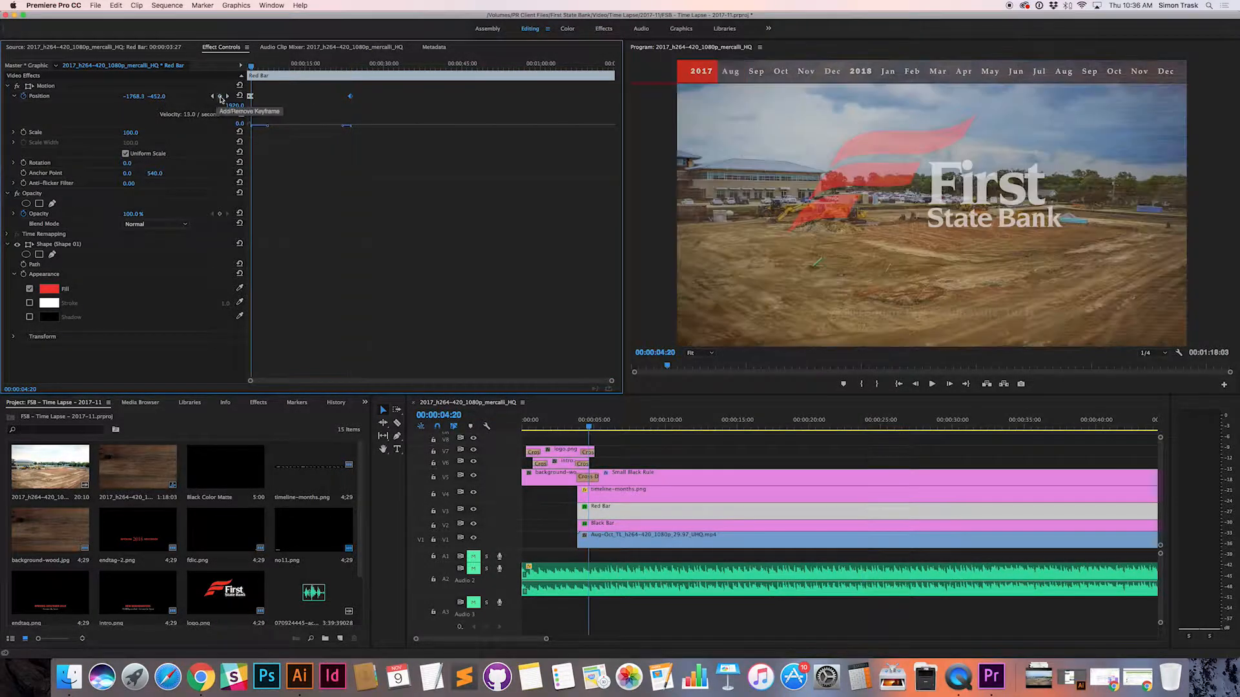
pyautogui.click(227, 96)
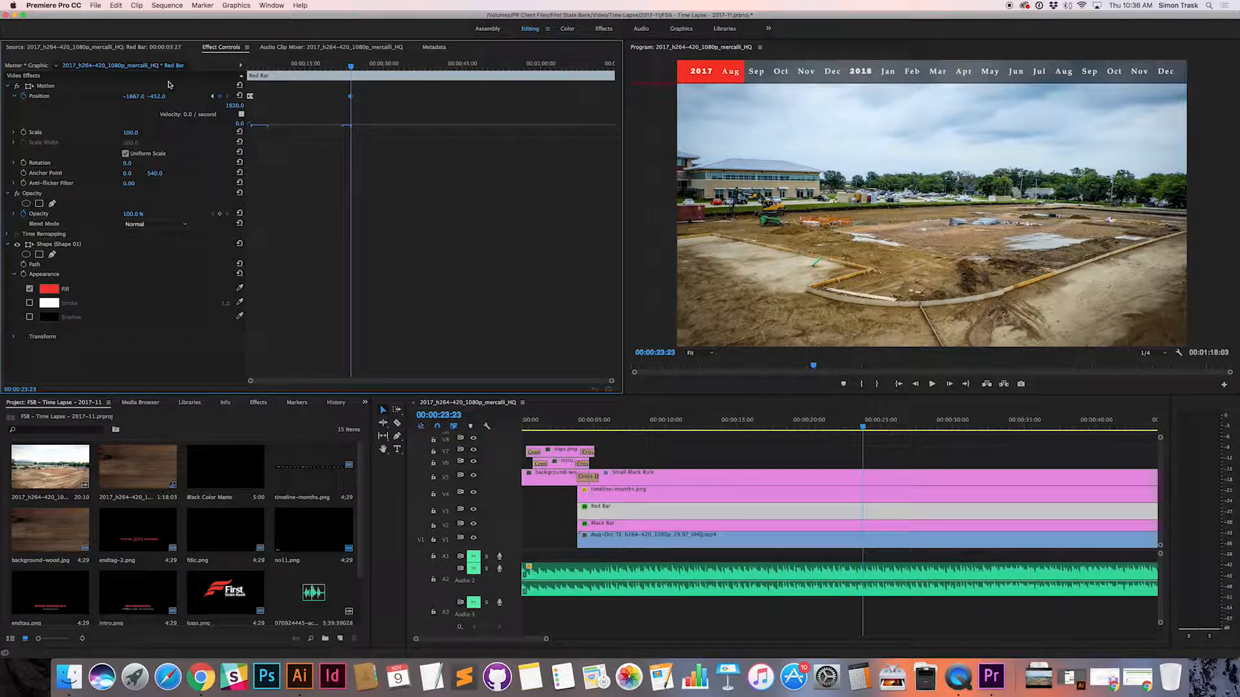
# Step: Scrub the footage between 00:00:06:29 and 00:00:39:08 to compare the Red Bar's progress with the month labels
pyautogui.moveTo(353, 67); pyautogui.dragTo(263, 65)
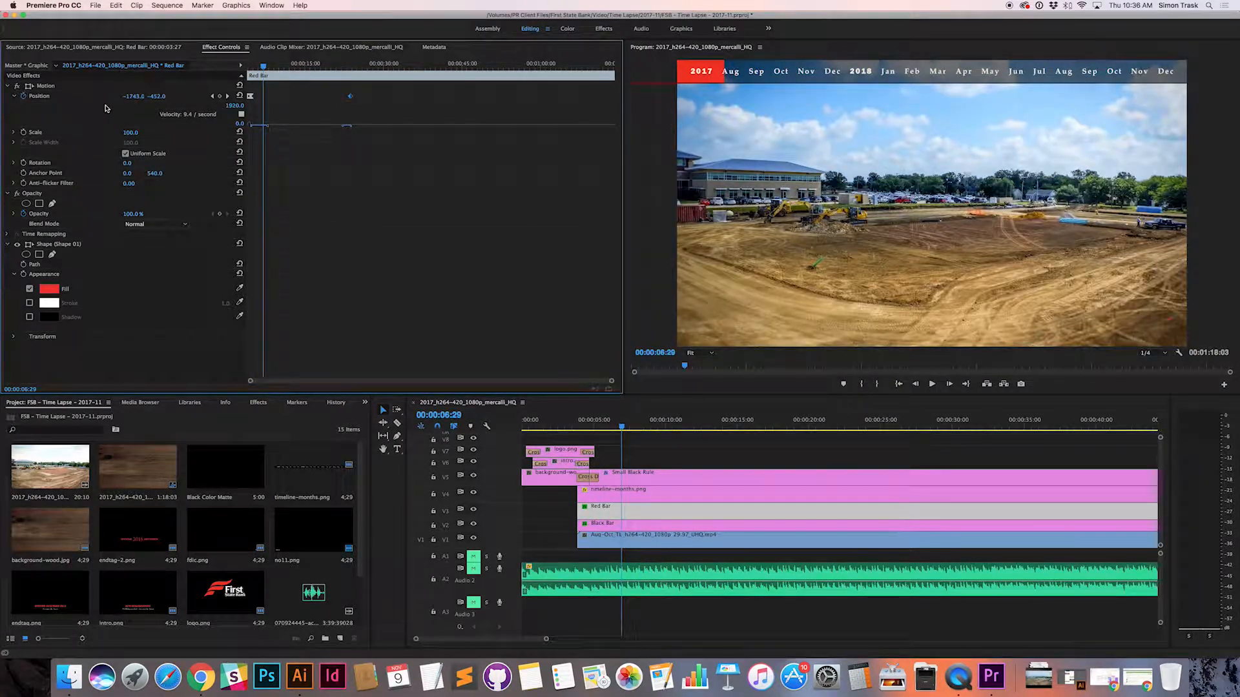
pyautogui.moveTo(265, 68); pyautogui.dragTo(367, 67)
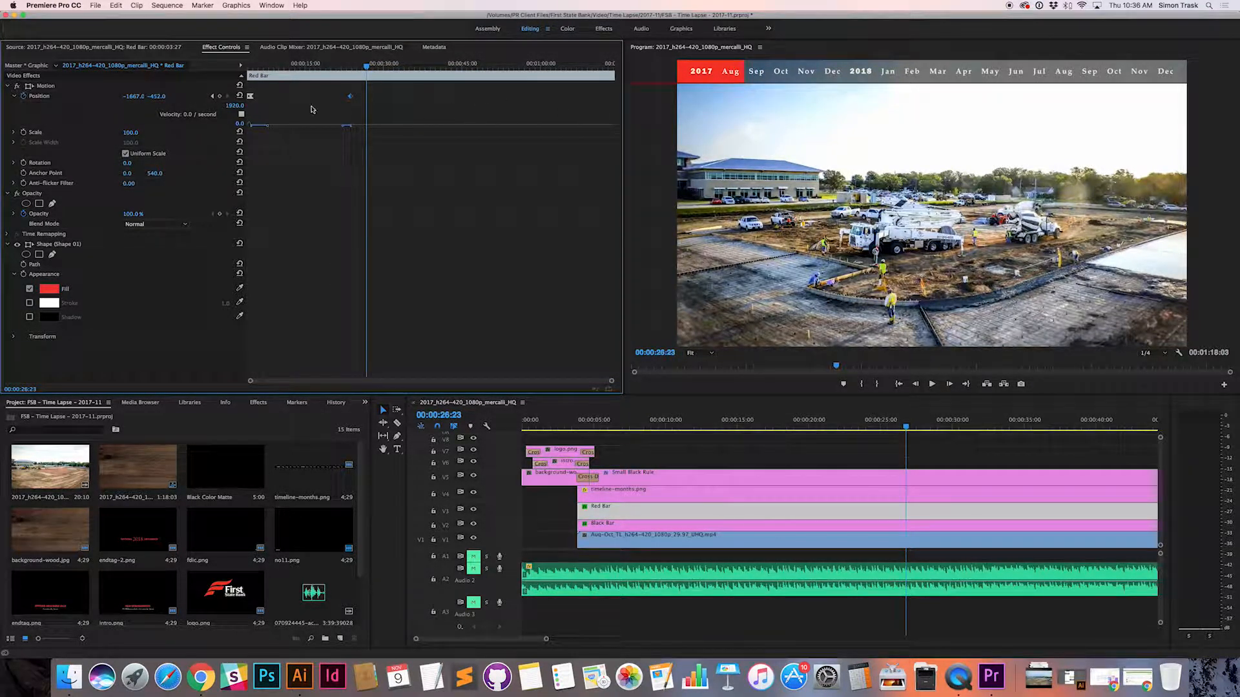
pyautogui.click(351, 97)
pyautogui.moveTo(366, 66); pyautogui.dragTo(432, 66)
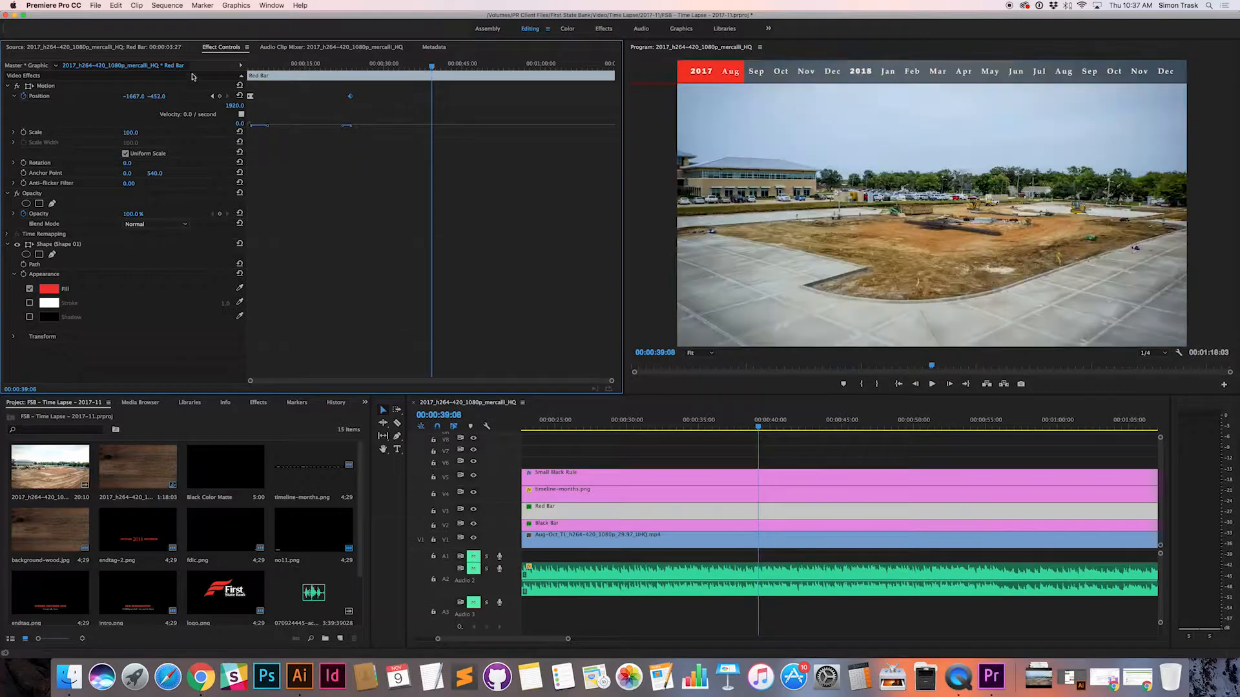
pyautogui.moveTo(432, 66); pyautogui.dragTo(307, 66)
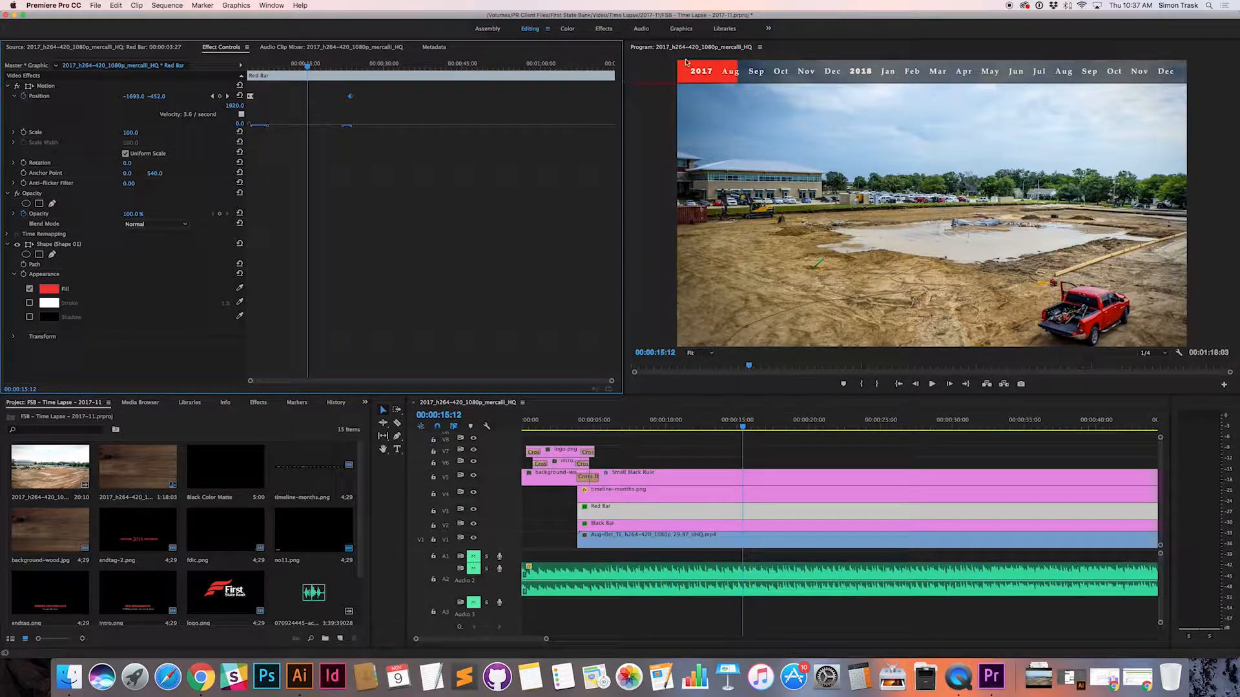
# Step: Move the Red Bar's last Position keyframe to the end of the clip and play back the slower motion
pyautogui.moveTo(308, 70)
pyautogui.mouseDown()
pyautogui.moveTo(334, 67)
pyautogui.moveTo(268, 67)
pyautogui.moveTo(326, 68)
pyautogui.mouseUp()
pyautogui.click(325, 65)
pyautogui.click(356, 96)
pyautogui.moveTo(355, 97); pyautogui.dragTo(612, 103)
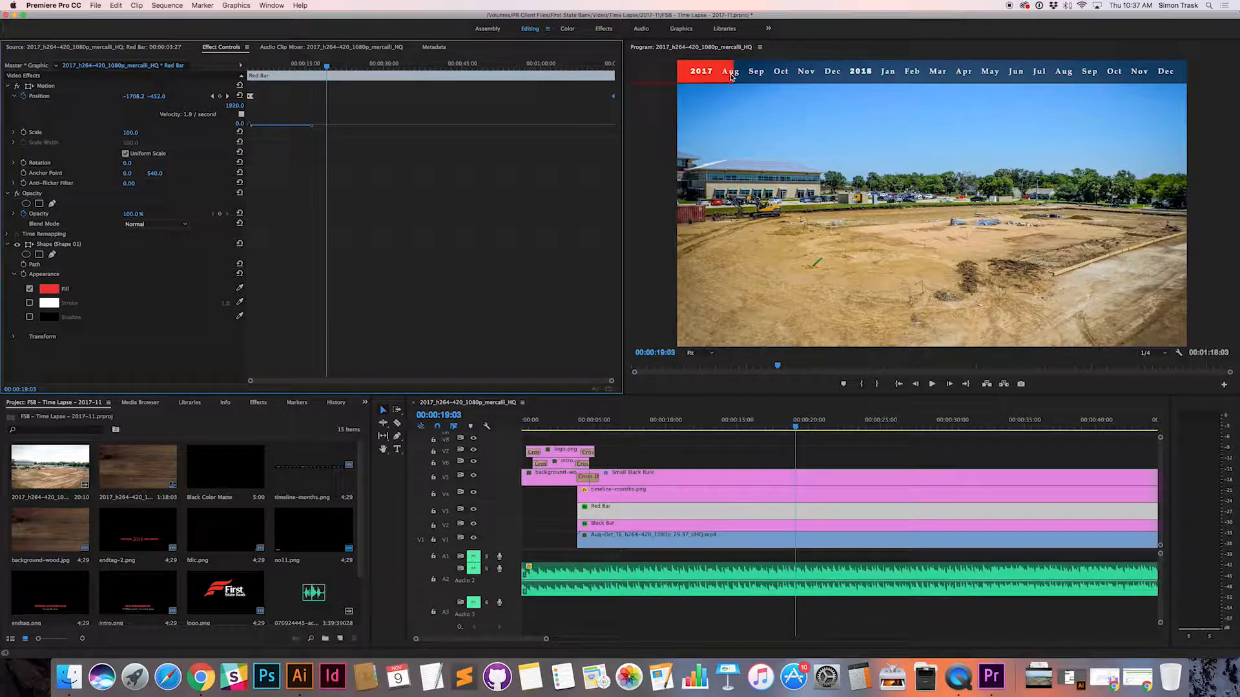
pyautogui.moveTo(327, 67); pyautogui.dragTo(333, 69)
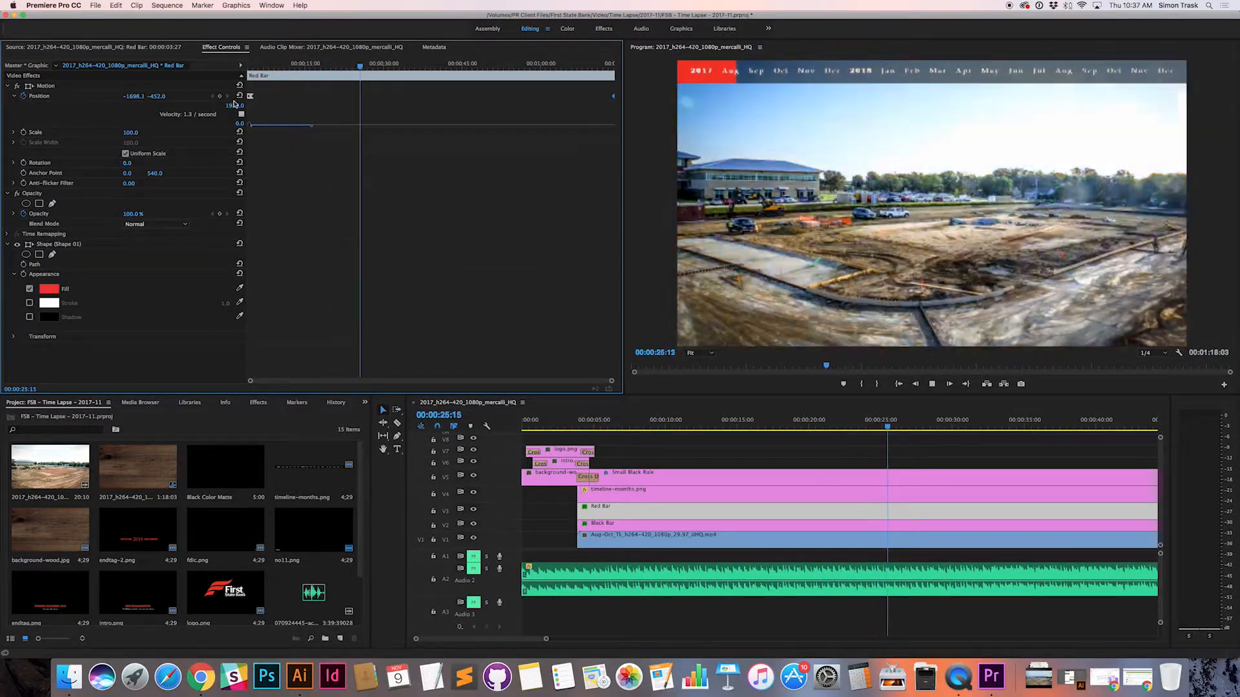
pyautogui.press('space')
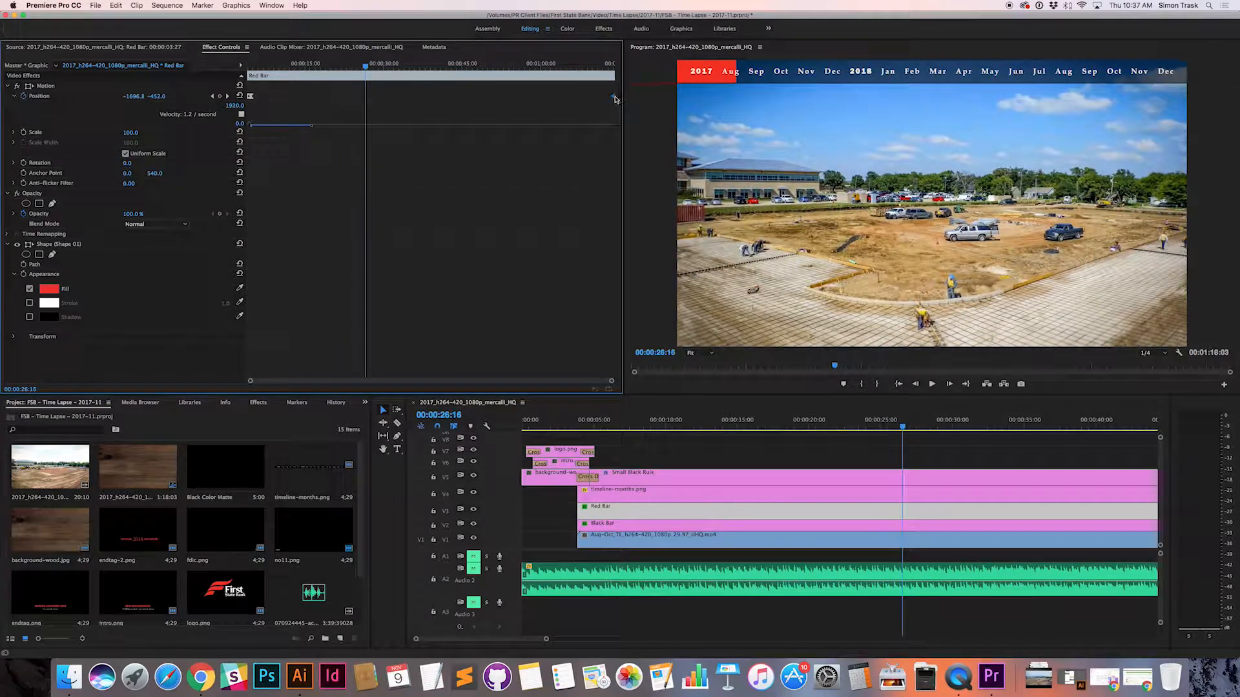
# Step: Try the Red Bar's last Position keyframe at about 00:00:14:00 and play back the faster motion
pyautogui.moveTo(614, 97); pyautogui.dragTo(272, 69)
pyautogui.press('space')
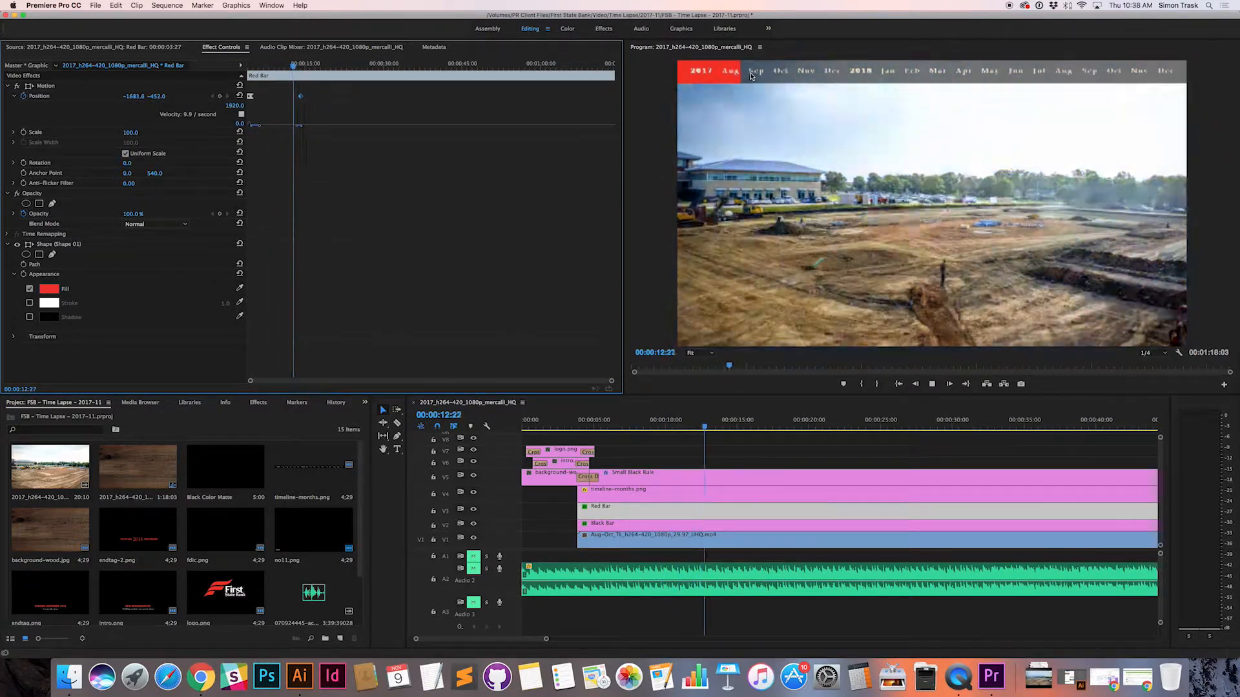
pyautogui.press('space')
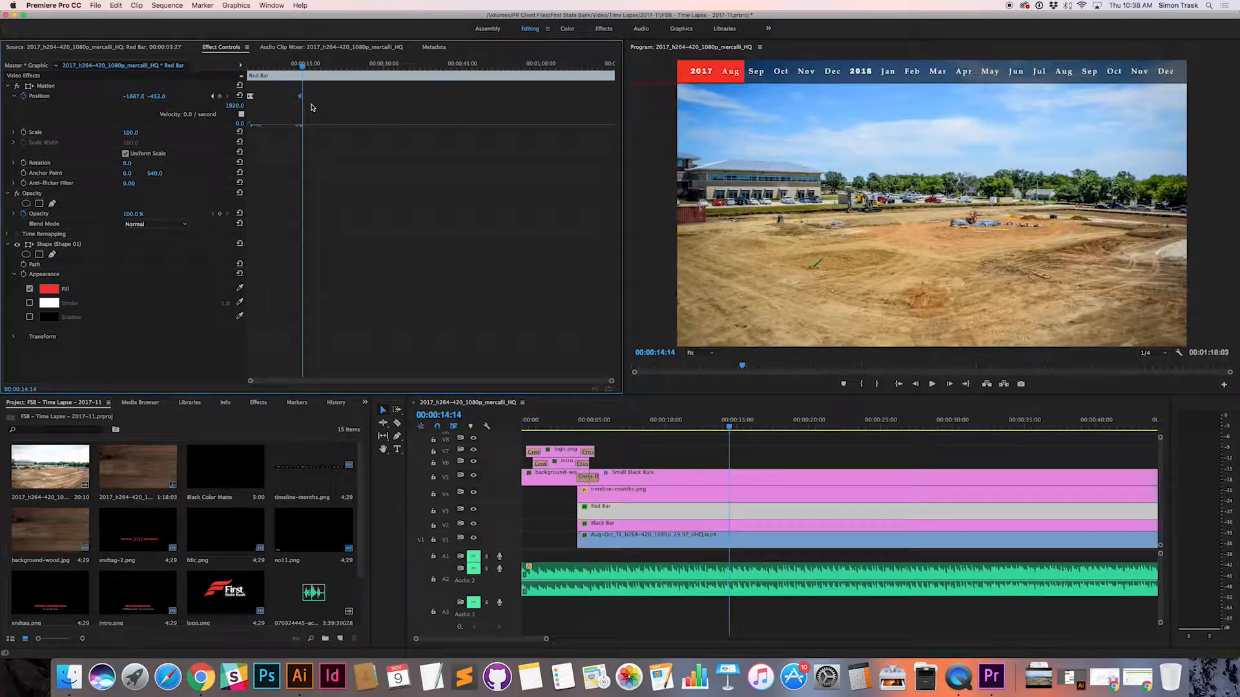
# Step: Put the Red Bar's last Position keyframe at the end of the clip and scrub the sequence to 00:00:41:22
pyautogui.moveTo(302, 98); pyautogui.dragTo(617, 103)
pyautogui.moveTo(731, 428); pyautogui.dragTo(1191, 434)
pyautogui.moveTo(1192, 436); pyautogui.dragTo(655, 435)
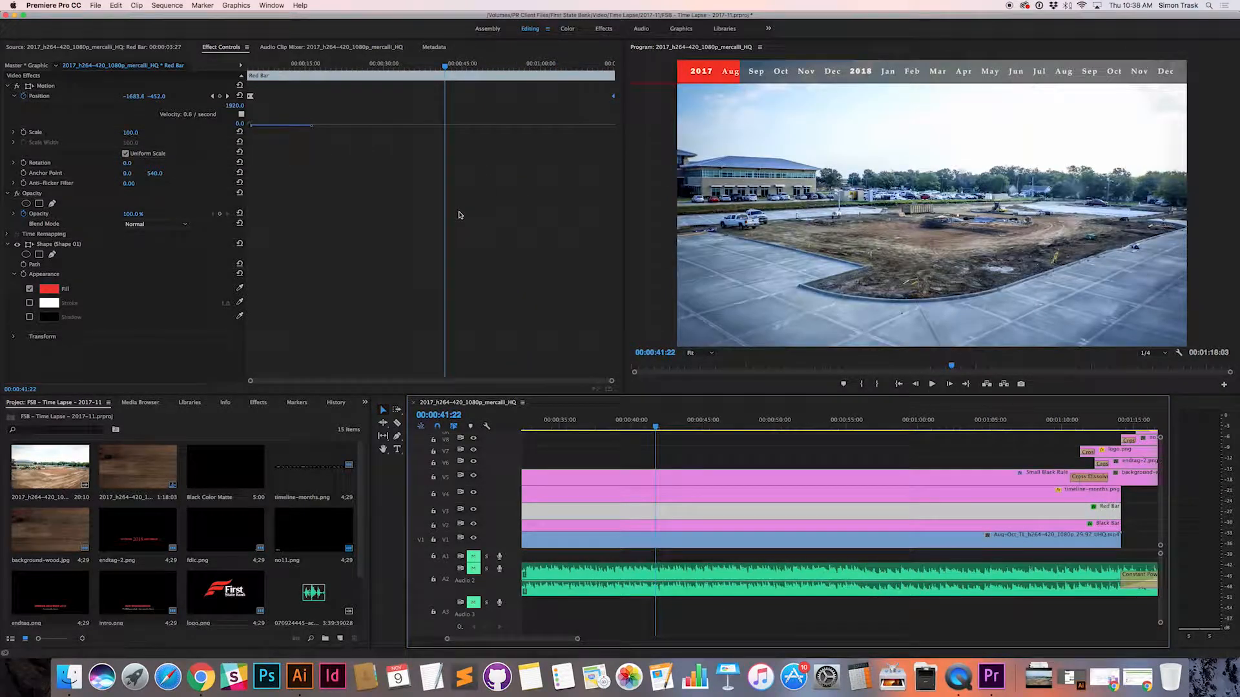
# Step: Enlarge the keyframe view around the Red Bar's start and move the playhead to its second Position keyframe at 00:00:04:20
pyautogui.click(611, 384)
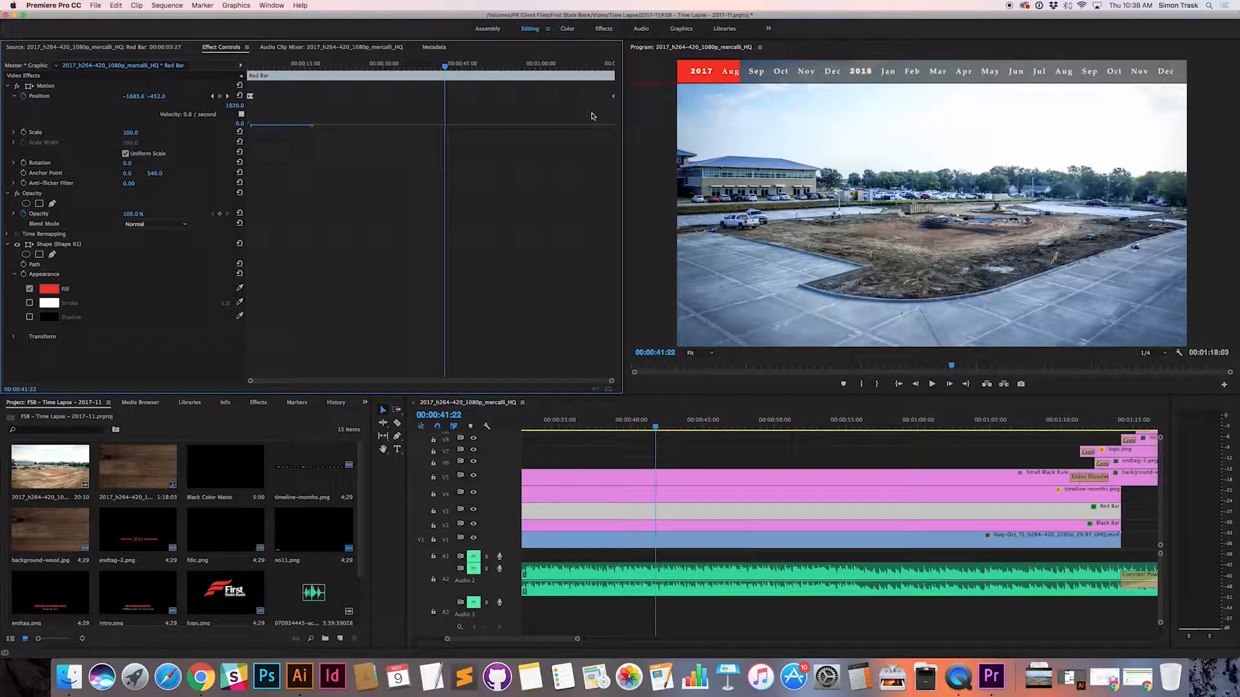
pyautogui.moveTo(444, 68); pyautogui.dragTo(269, 66)
pyautogui.moveTo(612, 384); pyautogui.dragTo(403, 385)
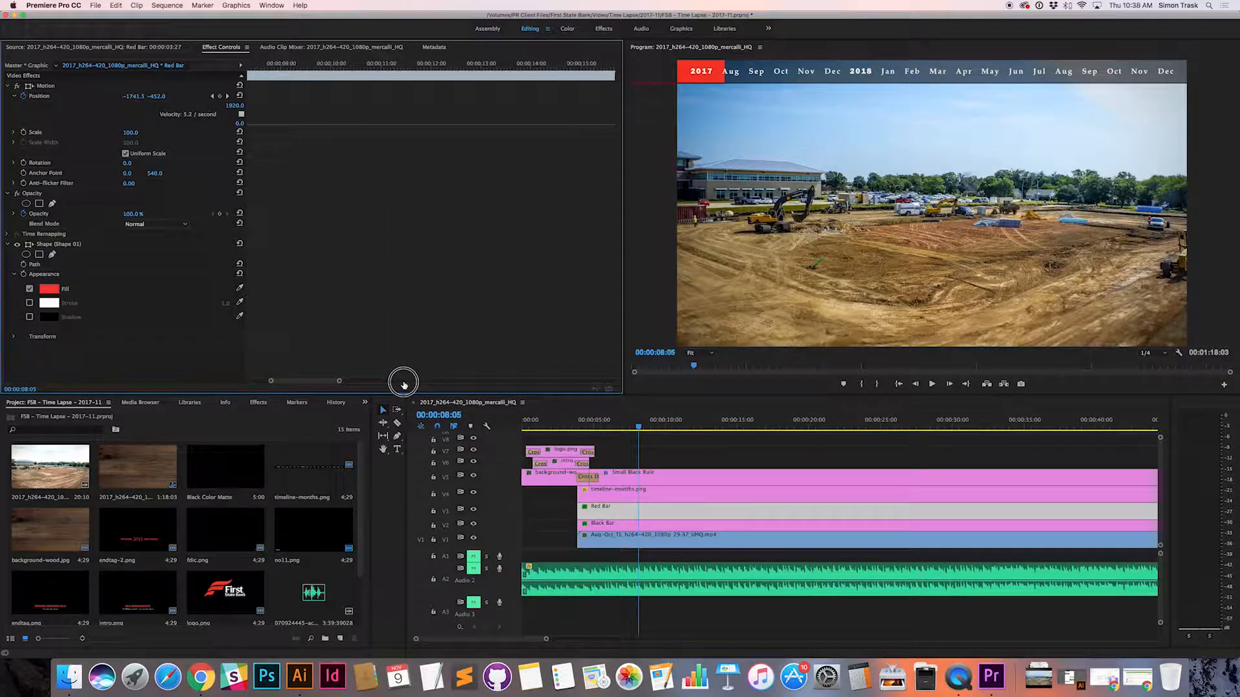
pyautogui.moveTo(441, 66); pyautogui.dragTo(171, 64)
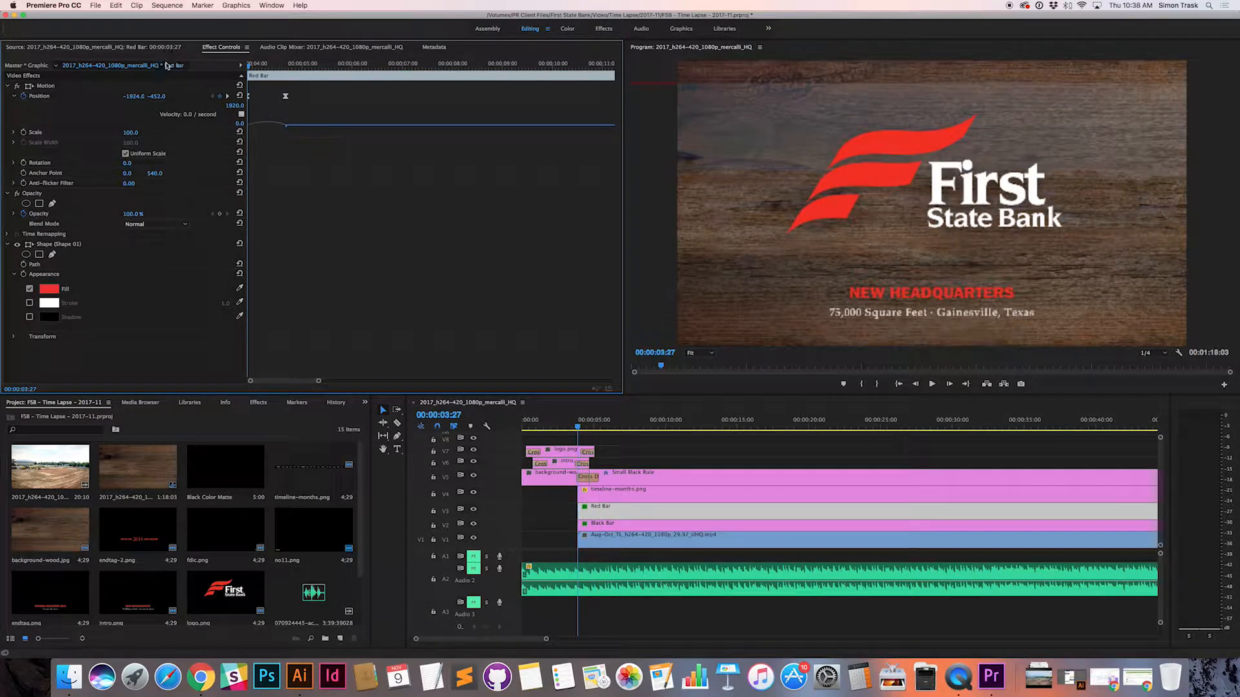
pyautogui.moveTo(250, 66); pyautogui.dragTo(309, 66)
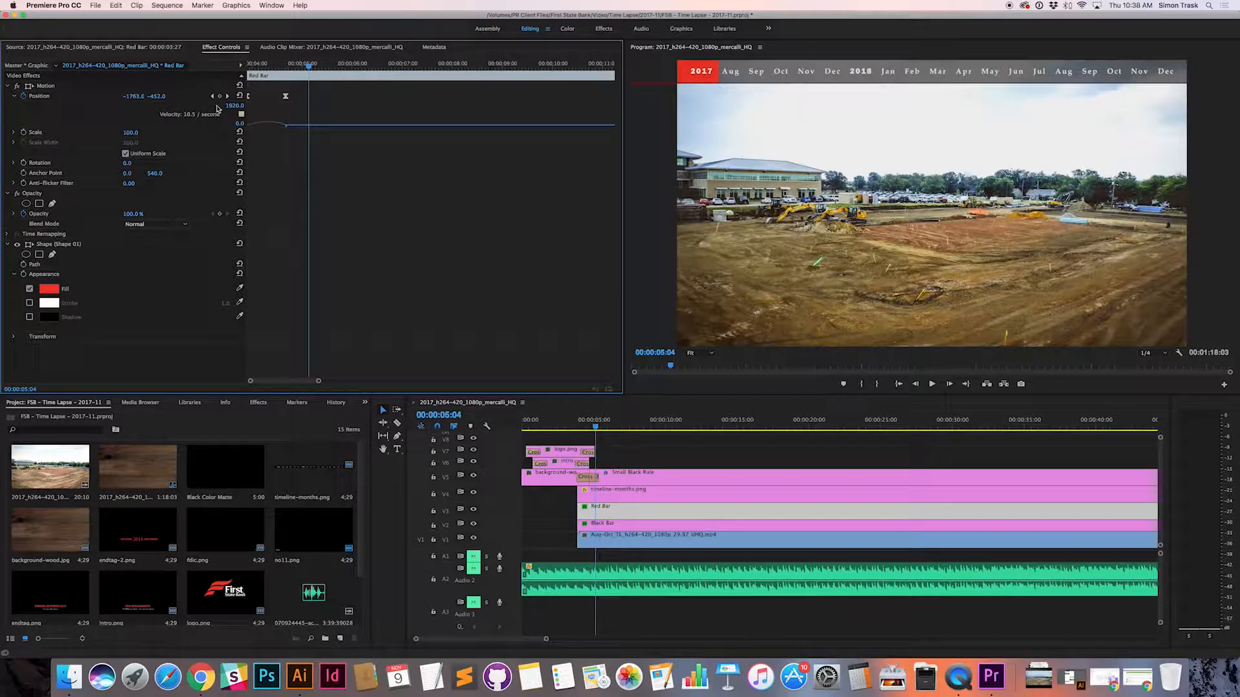
pyautogui.click(213, 96)
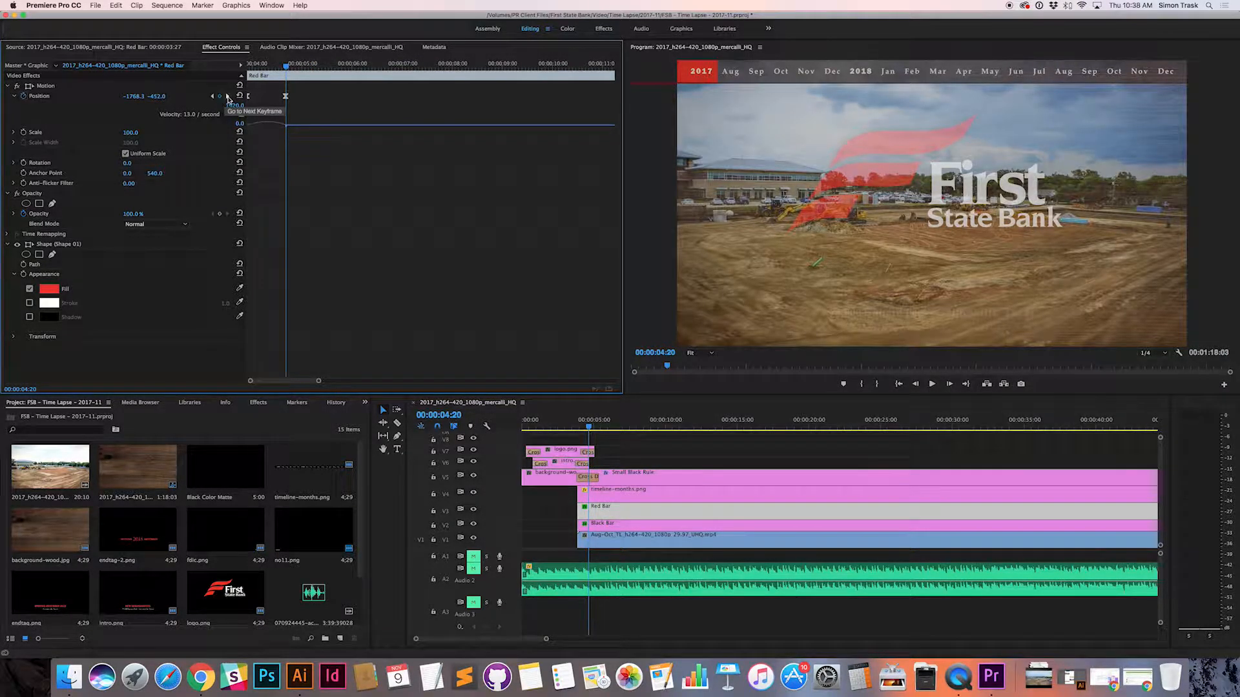
# Step: Step through the Red Bar's Position keyframes and check its motion from 00:00:03:27 to the end of the clip
pyautogui.click(213, 97)
pyautogui.click(213, 97)
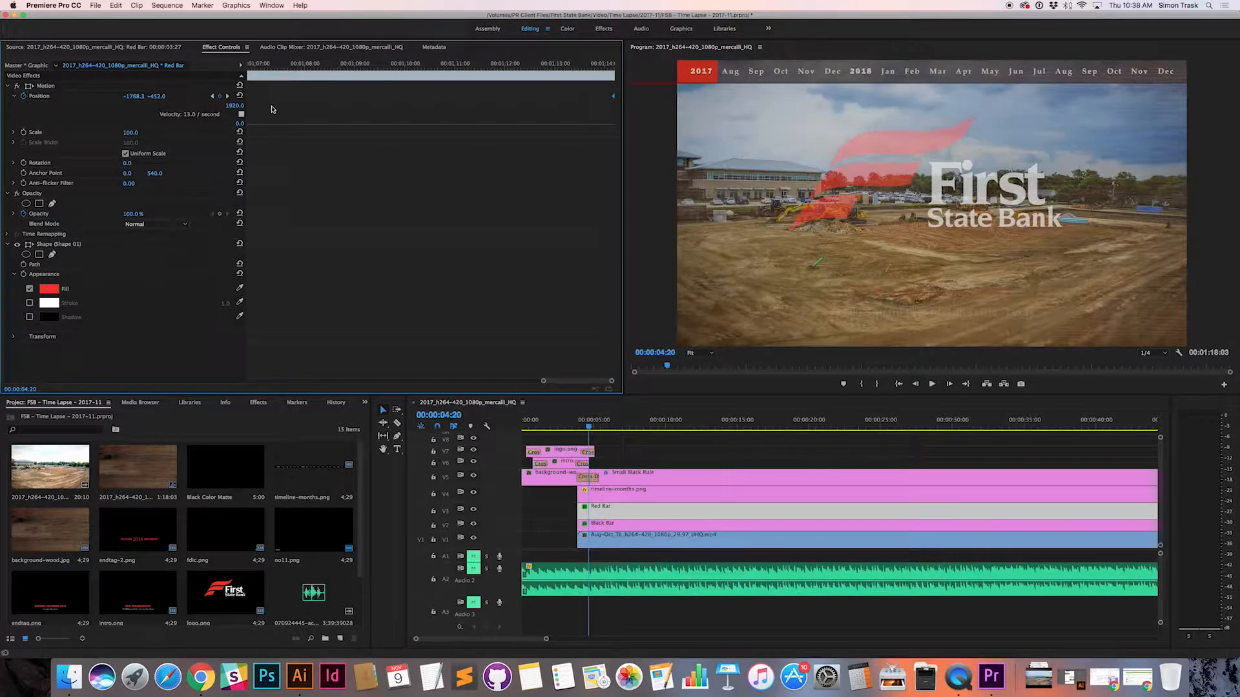
pyautogui.click(214, 97)
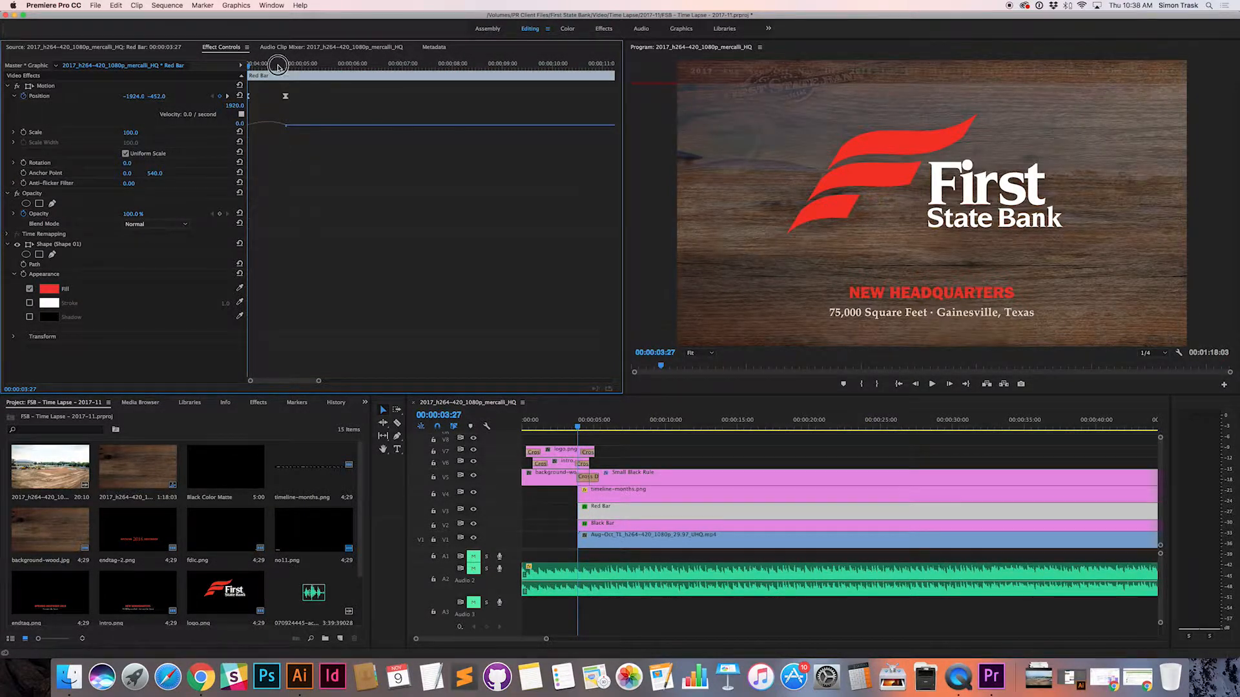
pyautogui.moveTo(249, 65); pyautogui.dragTo(332, 73)
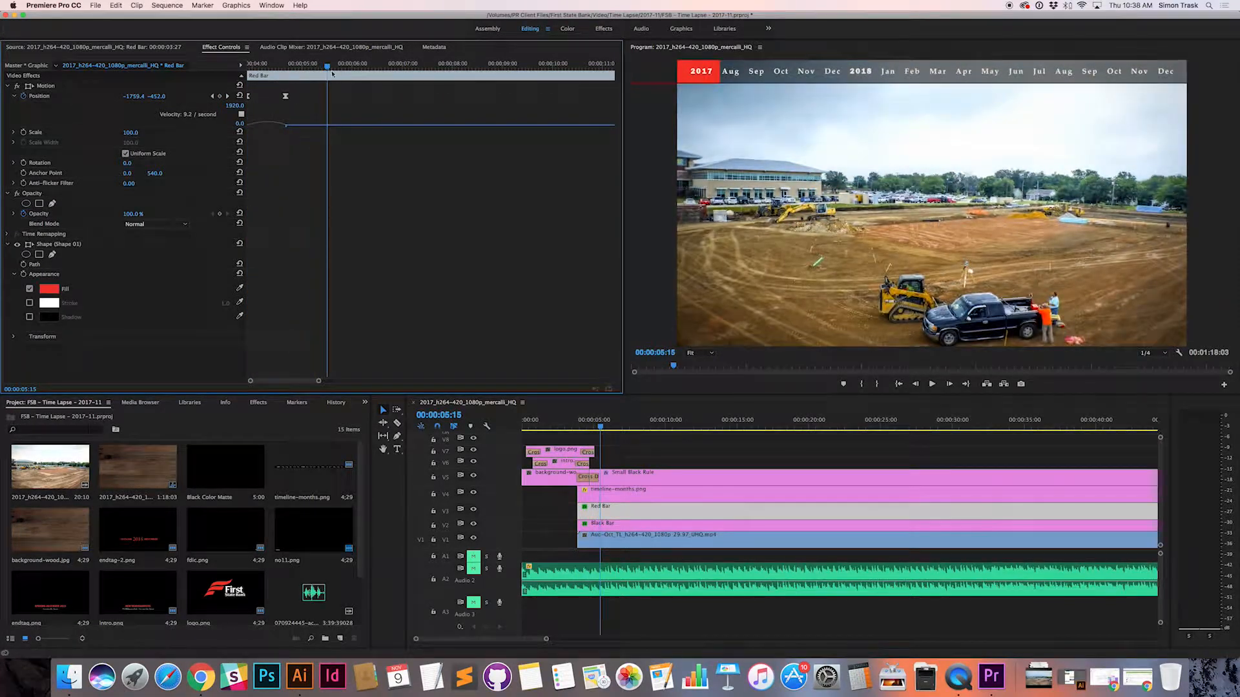
pyautogui.click(226, 95)
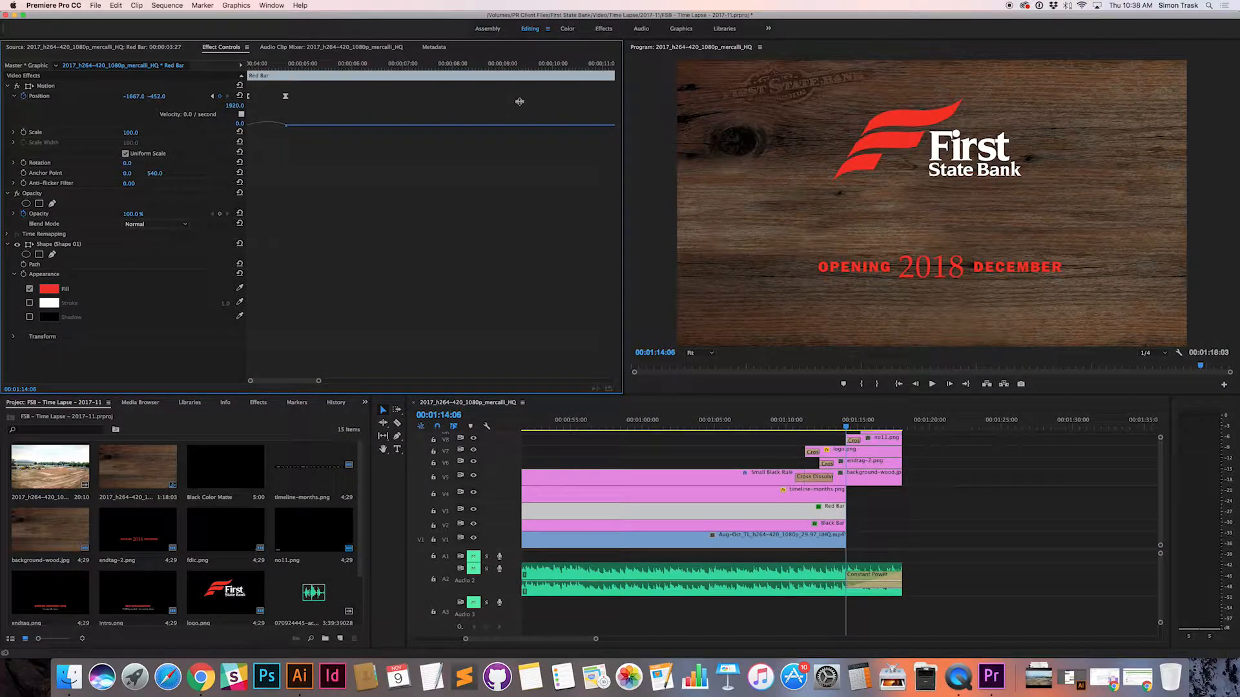
# Step: Try a Red Bar Position keyframe at 00:01:11:12 with the horizontal value set to -1460, extending the bar through Oct
pyautogui.moveTo(318, 382); pyautogui.dragTo(628, 380)
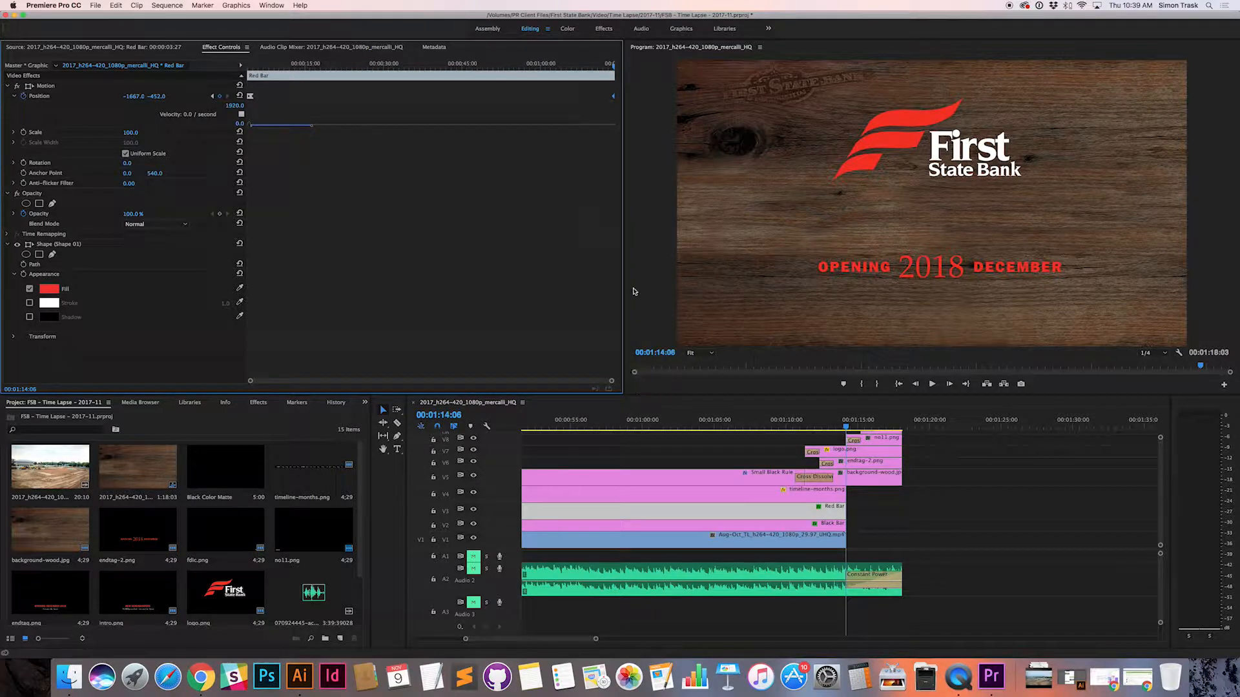
pyautogui.moveTo(799, 424); pyautogui.dragTo(804, 423)
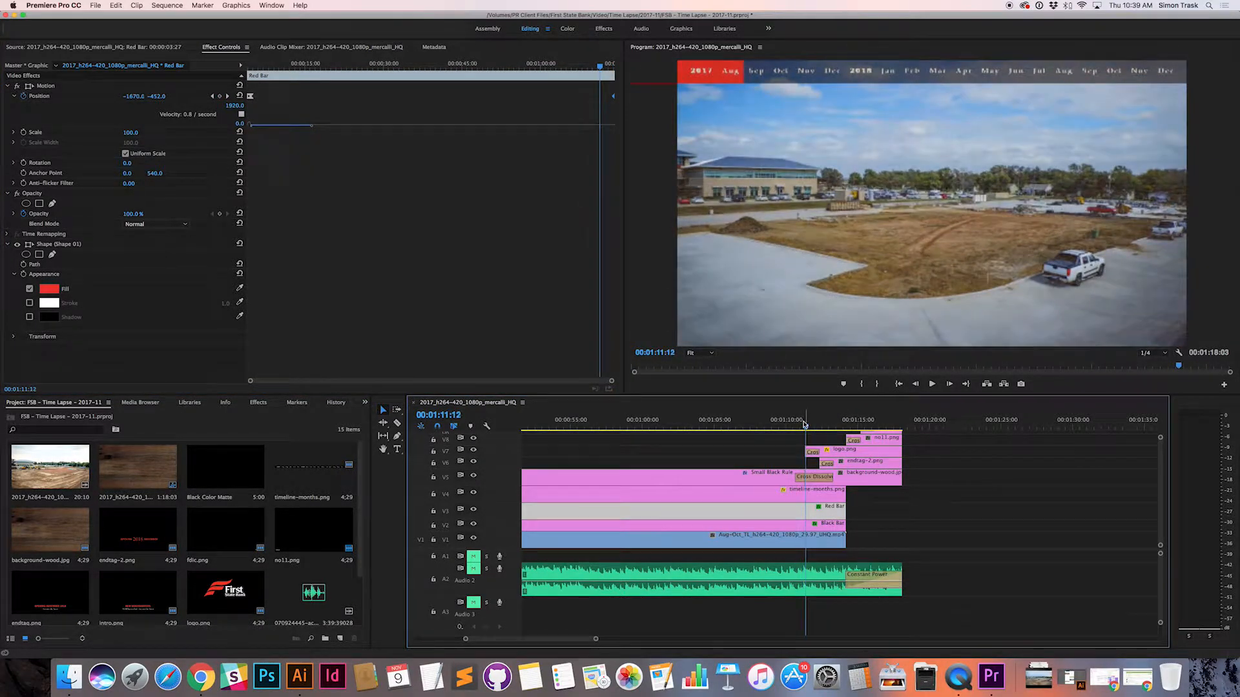
pyautogui.click(132, 95)
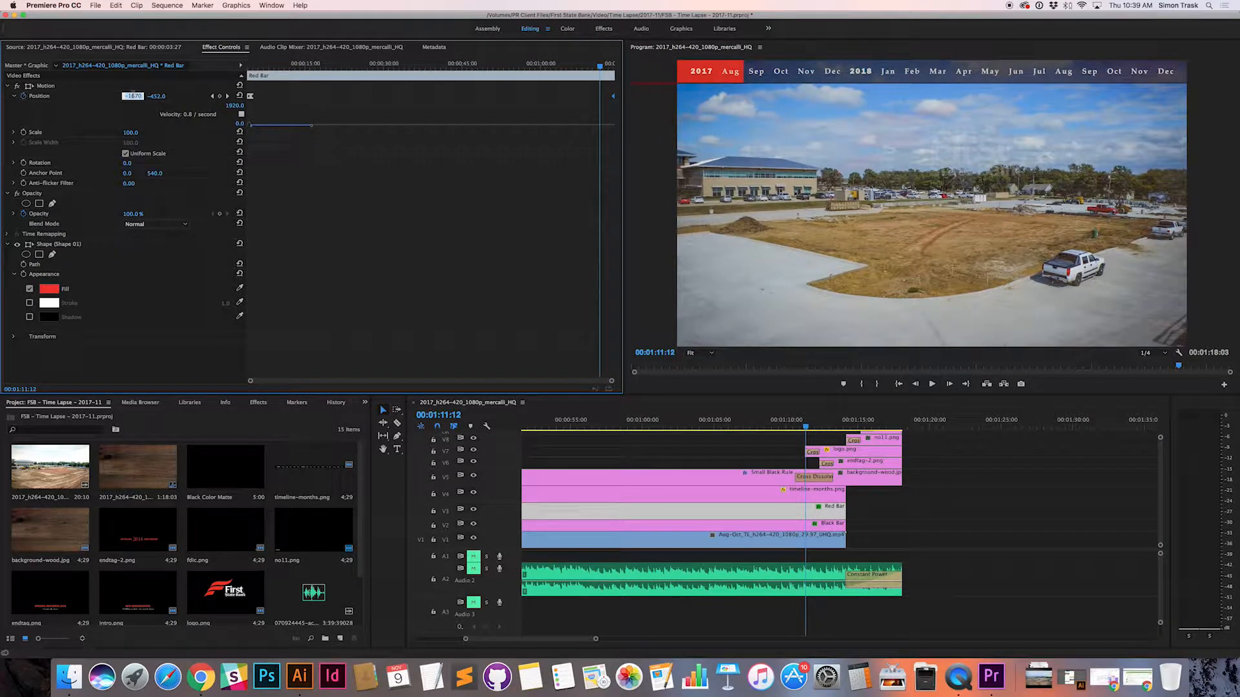
pyautogui.write('-1400')
pyautogui.press('Return')
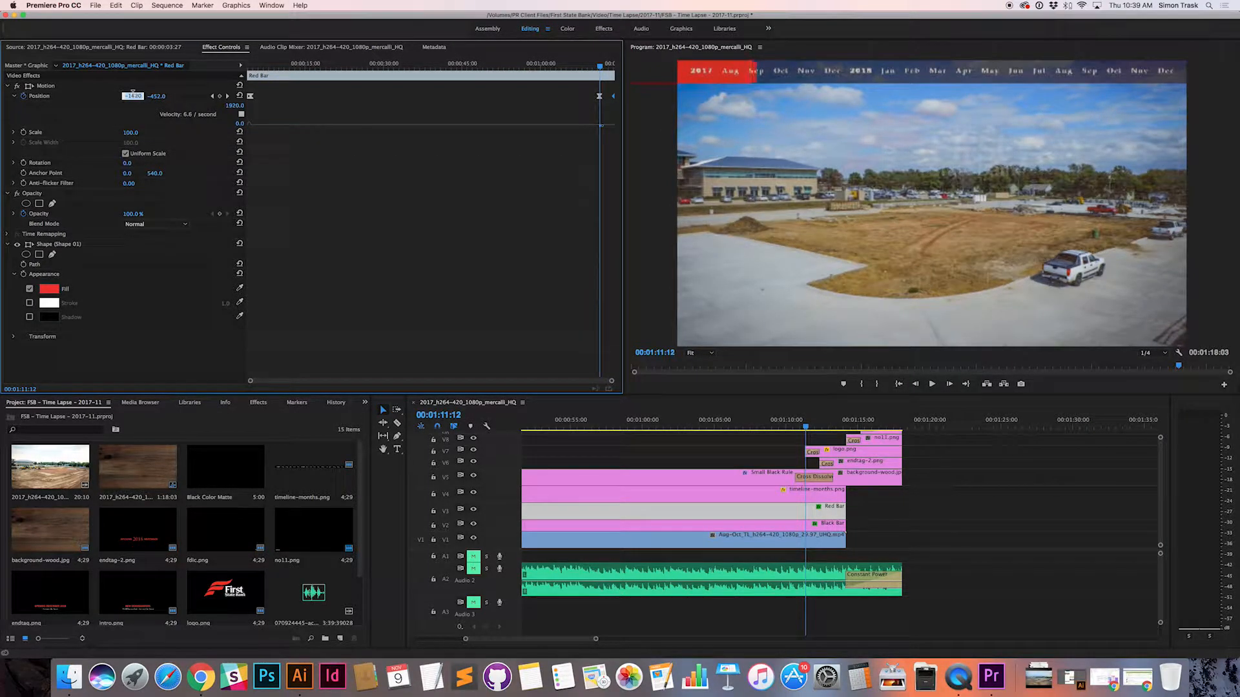
pyautogui.click(134, 95)
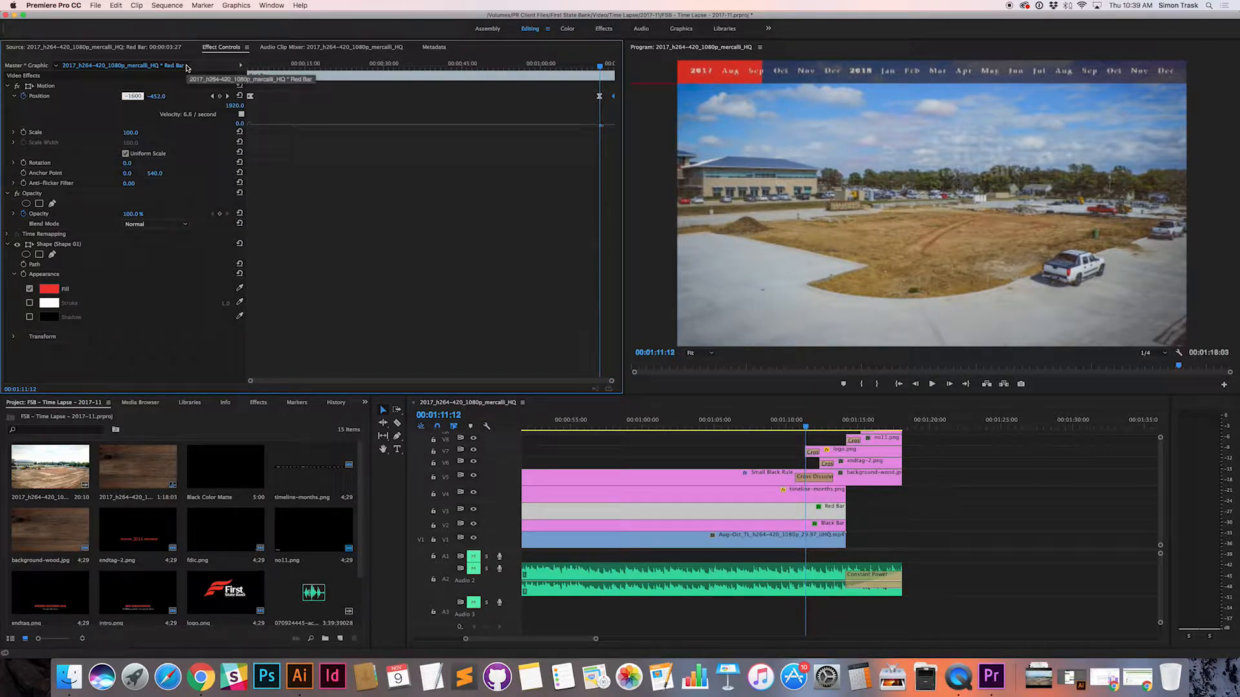
pyautogui.hotkey('shift', 'Up')
pyautogui.hotkey('shift', 'Down')
pyautogui.hotkey('shift', 'Down')
pyautogui.hotkey('shift', 'Down')
pyautogui.hotkey('shift', 'Up')
pyautogui.hotkey('shift', 'Up')
pyautogui.hotkey('shift', 'Up')
pyautogui.hotkey('shift', 'Up')
pyautogui.hotkey('shift', 'Up')
pyautogui.hotkey('shift', 'Down')
pyautogui.hotkey('shift', 'Down')
pyautogui.hotkey('shift', 'Down')
pyautogui.hotkey('shift', 'Up')
pyautogui.hotkey('shift', 'Up')
pyautogui.hotkey('shift', 'Up')
pyautogui.hotkey('shift', 'Up')
pyautogui.hotkey('shift', 'Up')
pyautogui.hotkey('shift', 'Up')
pyautogui.hotkey('shift', 'Up')
pyautogui.hotkey('shift', 'Up')
pyautogui.hotkey('shift', 'Up')
pyautogui.hotkey('shift', 'Up')
pyautogui.hotkey('shift', 'Up')
pyautogui.hotkey('shift', 'Up')
pyautogui.hotkey('shift', 'Up')
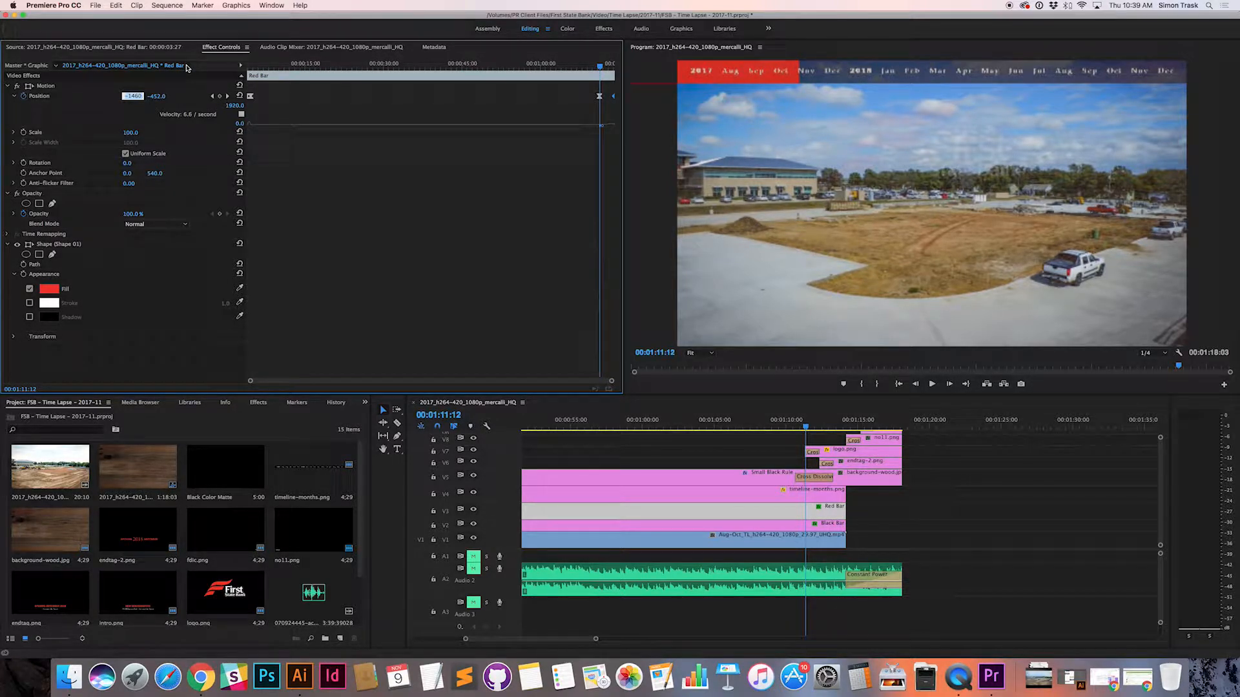
# Step: Switch to Chrome, check the month range in the Dropbox footage's file name, close that page, and return to Premiere Pro
pyautogui.press('super+Tab')
pyautogui.press('super+Tab')
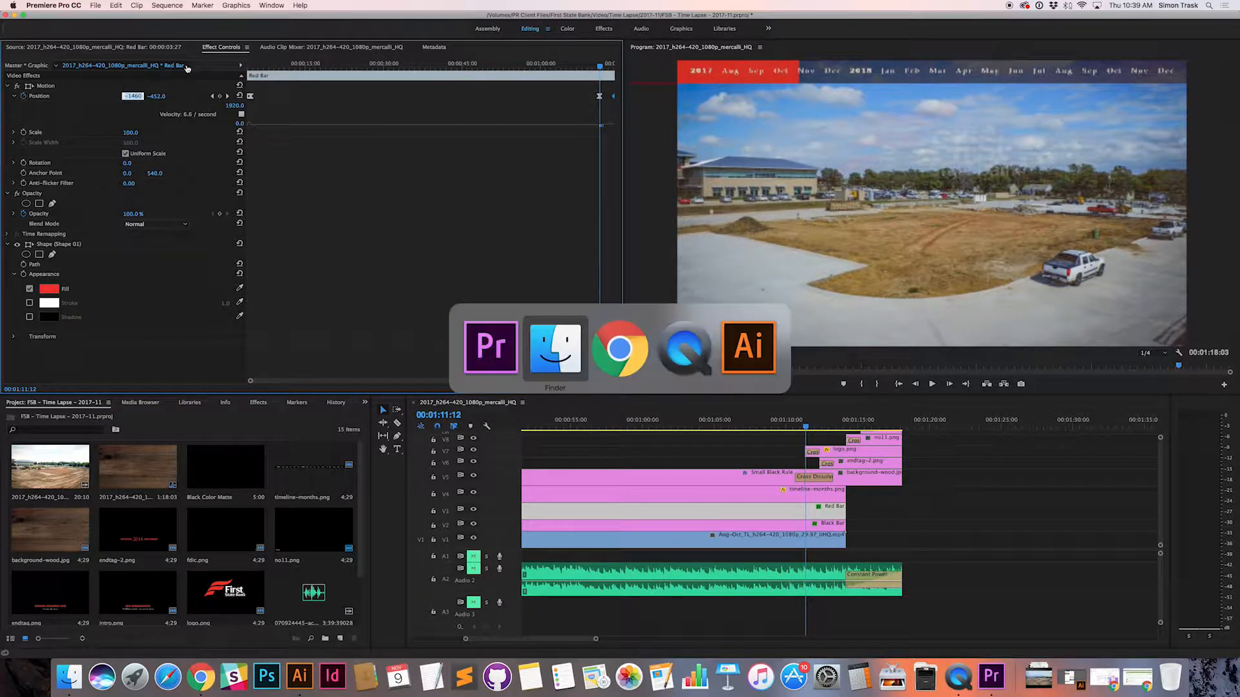
pyautogui.click(1137, 677)
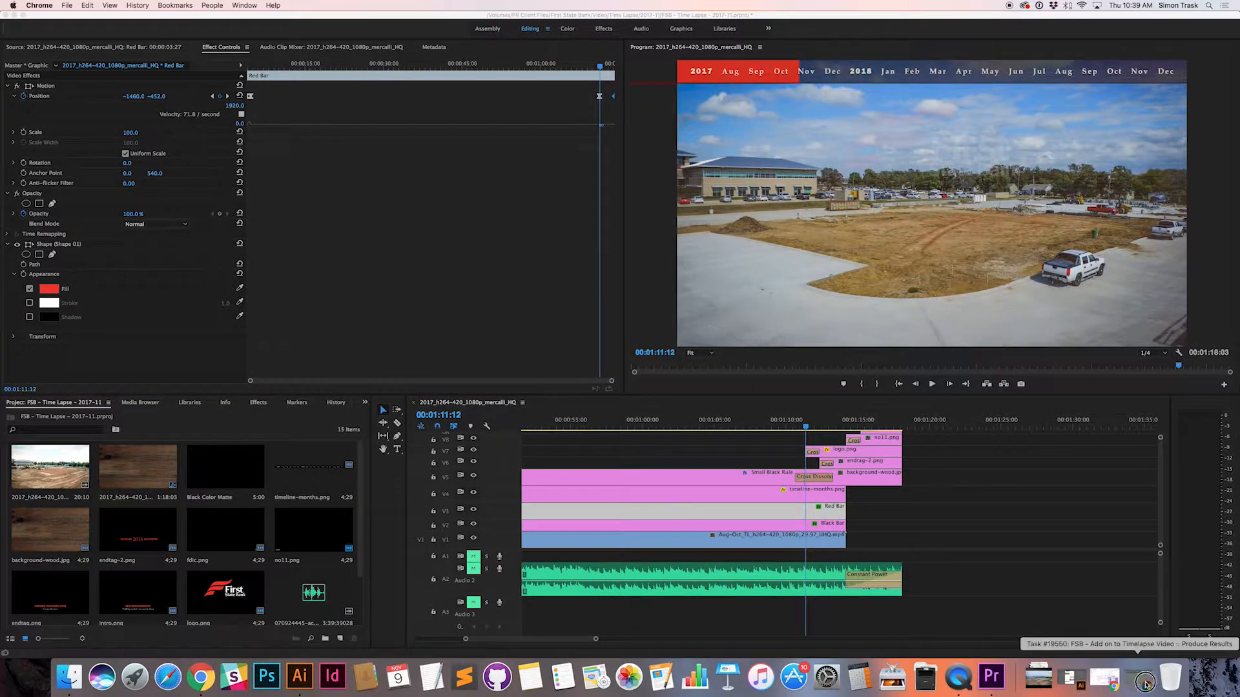
pyautogui.click(419, 378)
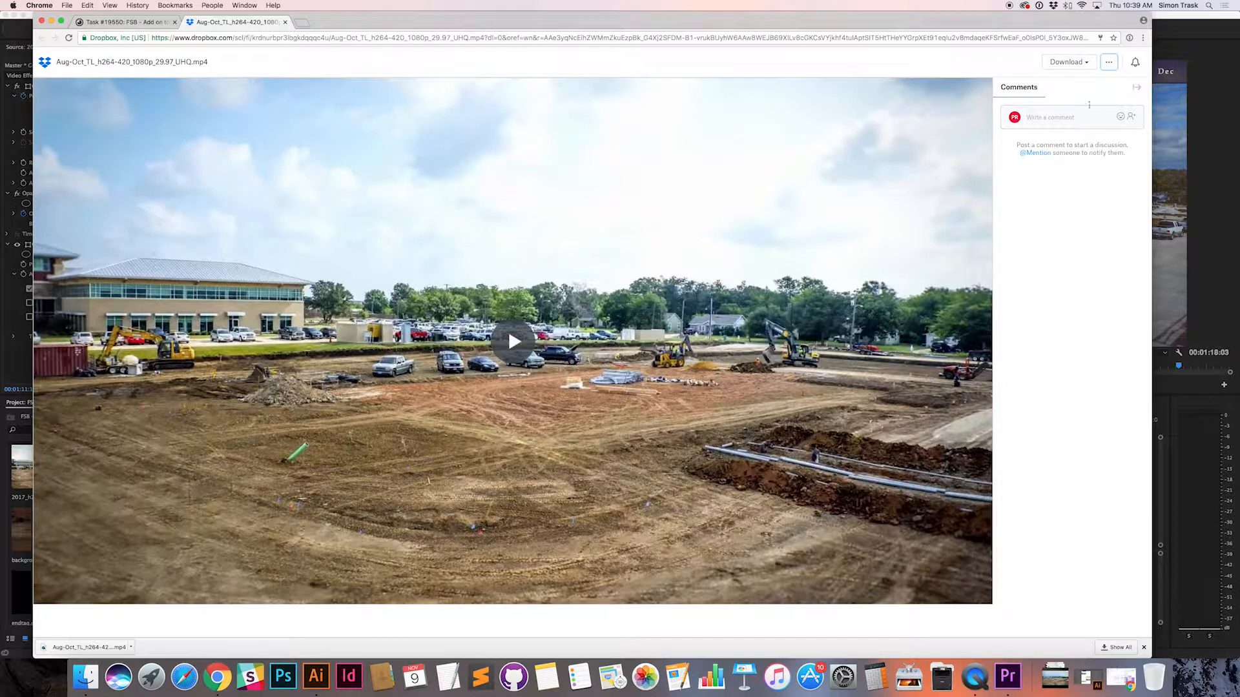
pyautogui.click(1106, 65)
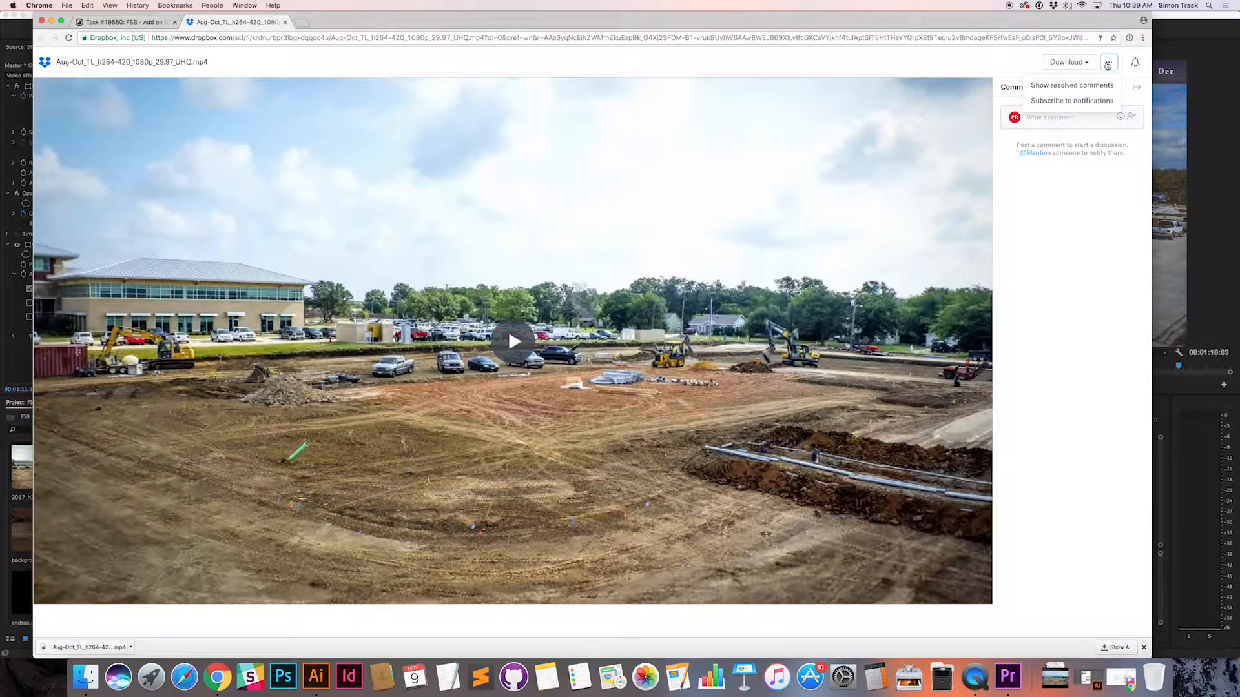
pyautogui.click(1106, 66)
pyautogui.click(1084, 64)
pyautogui.click(984, 60)
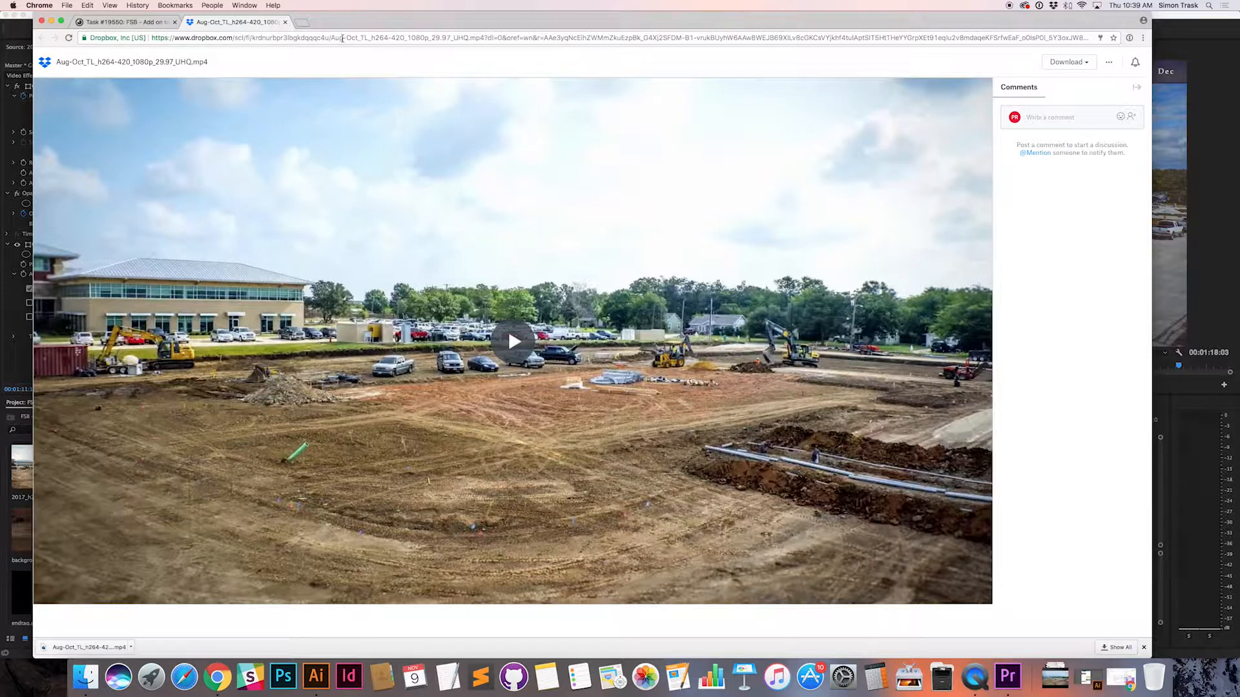
pyautogui.moveTo(330, 37); pyautogui.dragTo(452, 37)
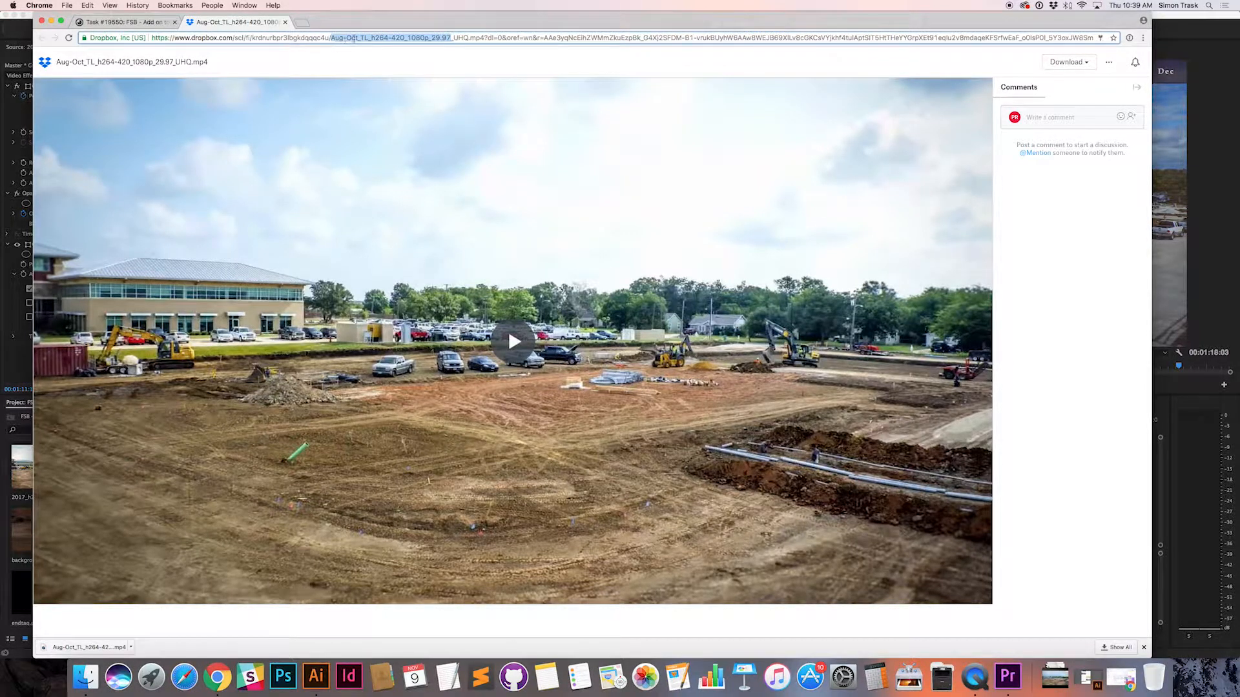
pyautogui.click(693, 62)
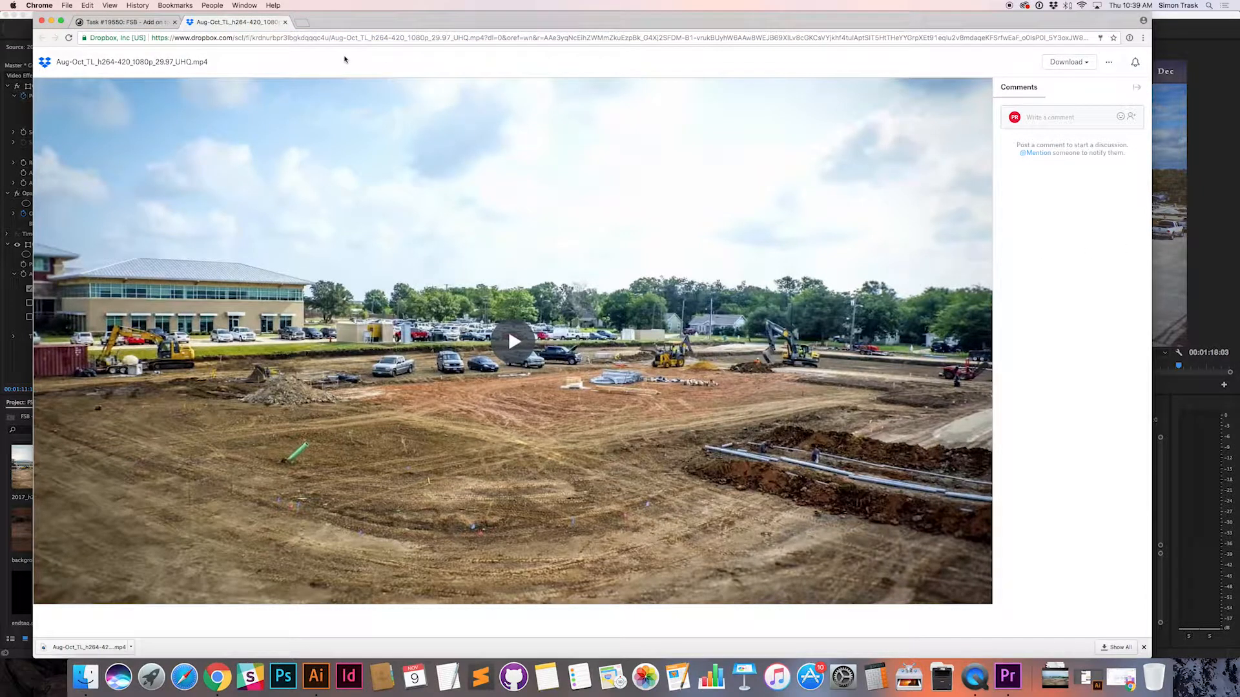
pyautogui.press('super+w')
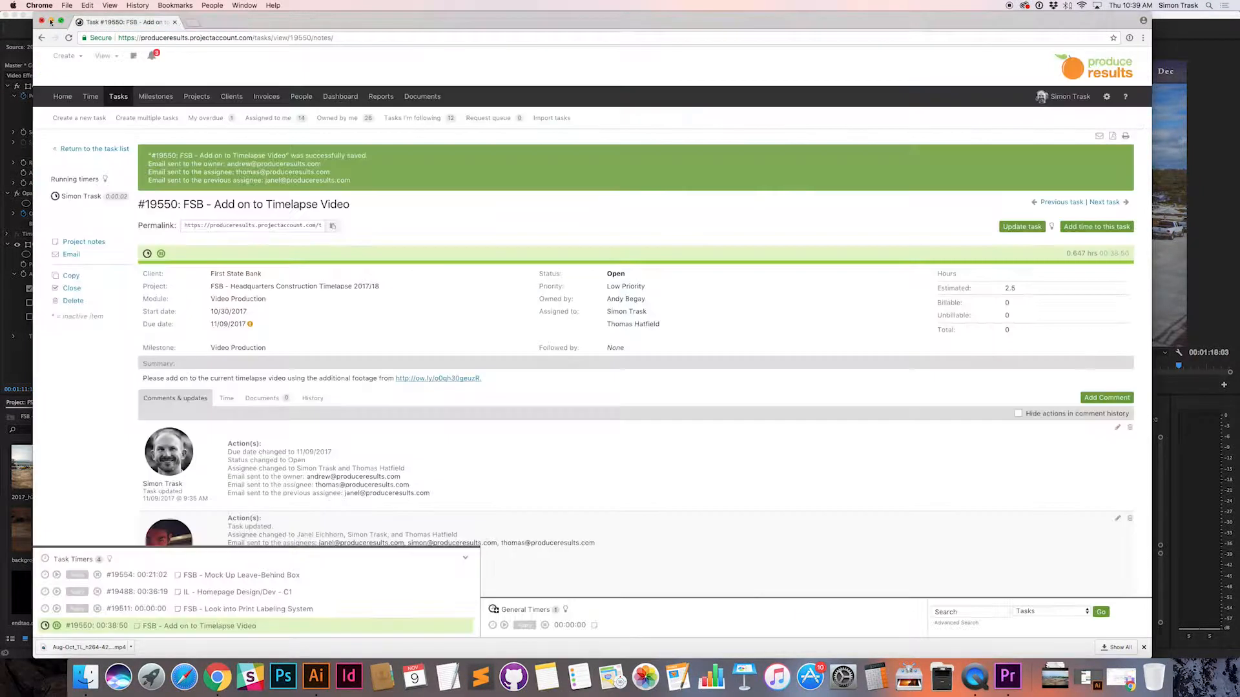
pyautogui.click(52, 21)
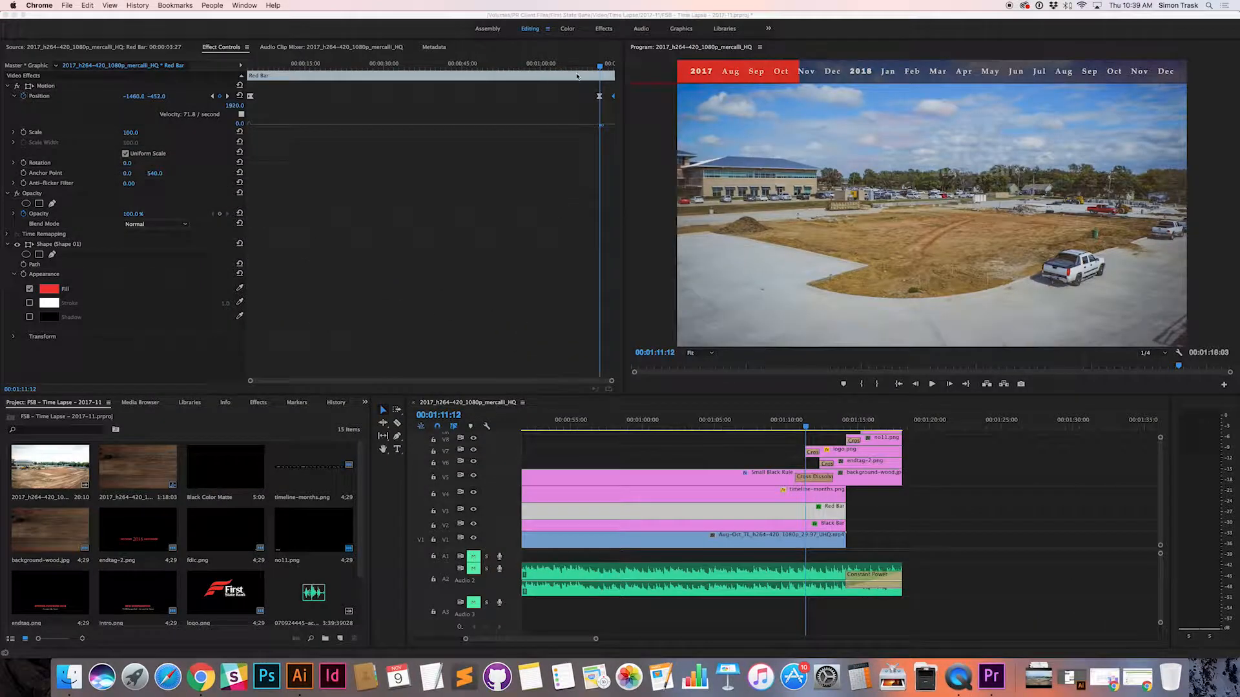
# Step: Try horizontal Position -1470 and an earlier time for the keyframe near the Red Bar's end, and revert the added keyframe
pyautogui.click(600, 70)
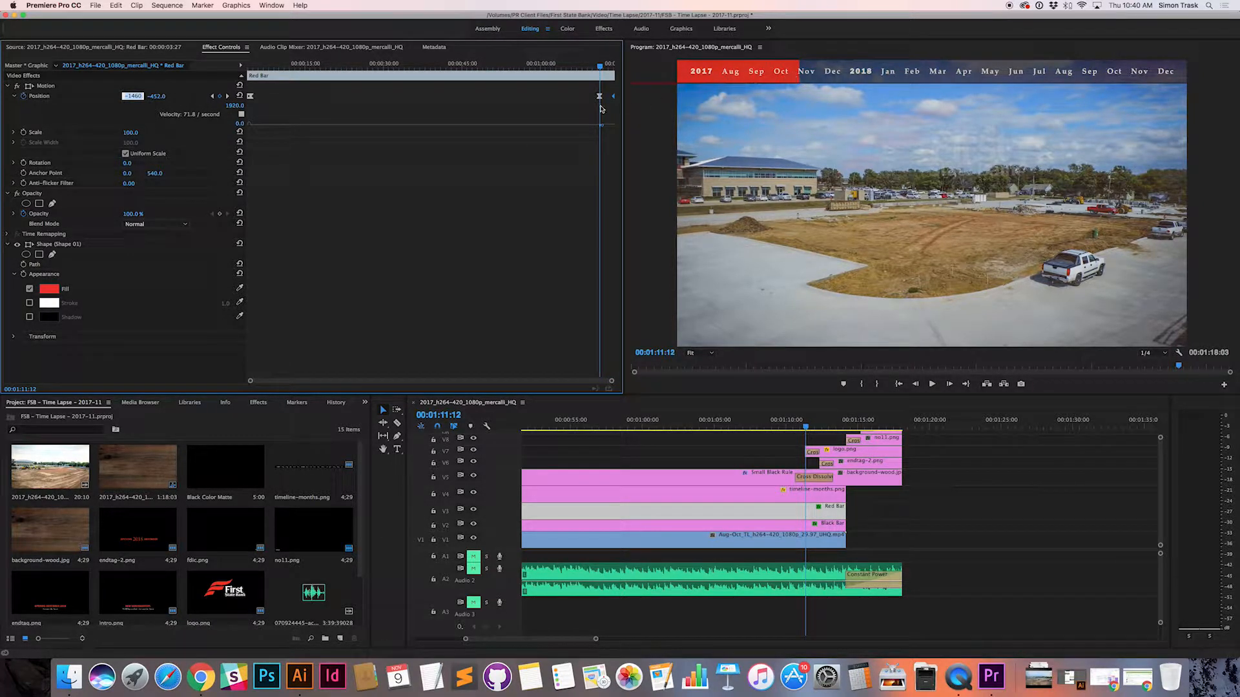
pyautogui.hotkey('shift', 'Down')
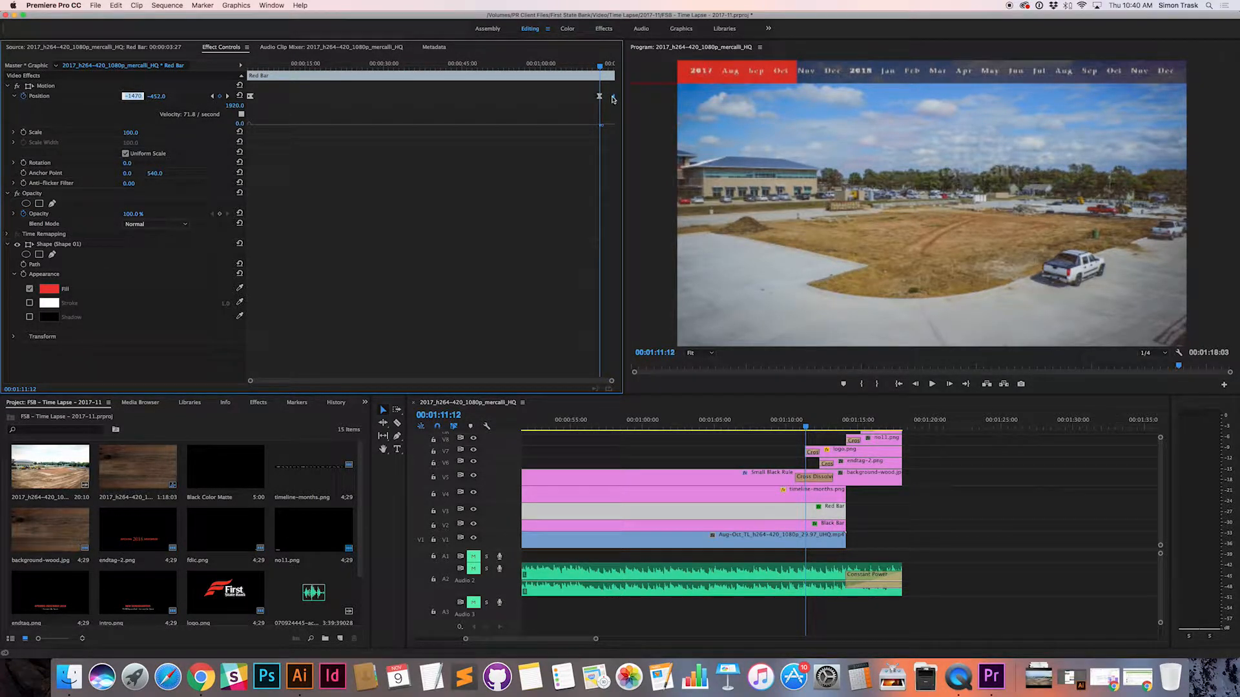
pyautogui.click(614, 96)
pyautogui.moveTo(612, 97)
pyautogui.mouseDown()
pyautogui.moveTo(544, 98)
pyautogui.moveTo(589, 97)
pyautogui.mouseUp()
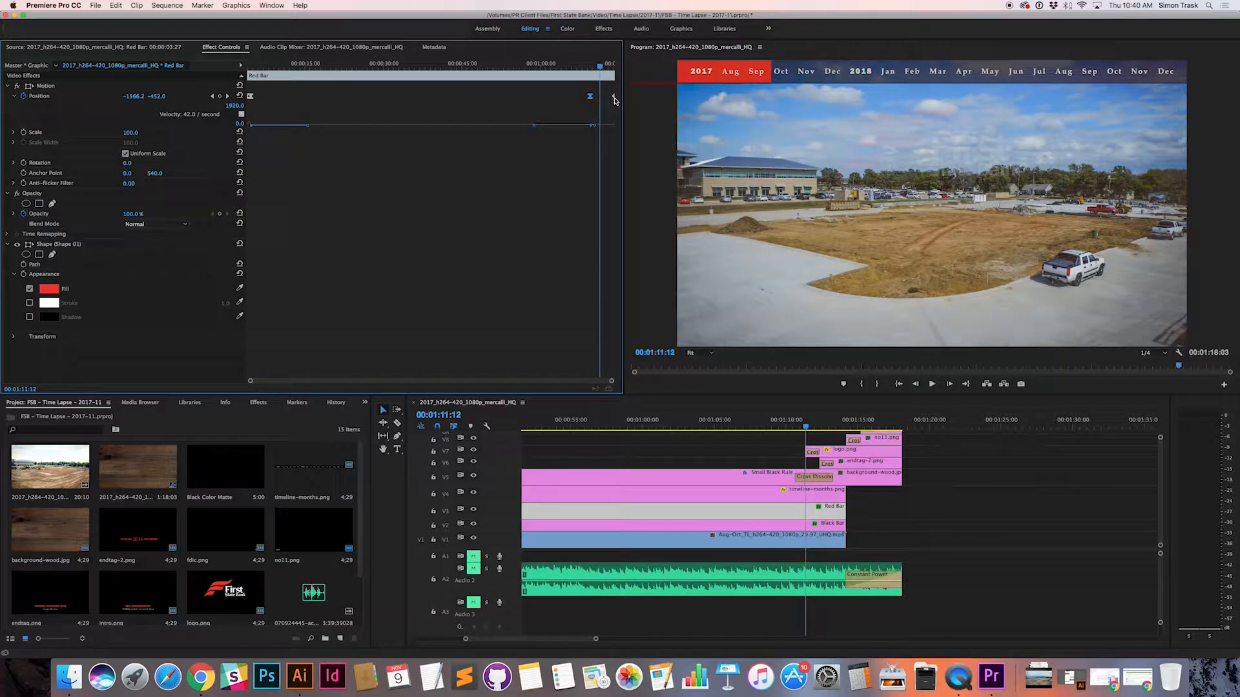
pyautogui.moveTo(590, 98)
pyautogui.mouseDown()
pyautogui.moveTo(581, 103)
pyautogui.moveTo(597, 106)
pyautogui.mouseUp()
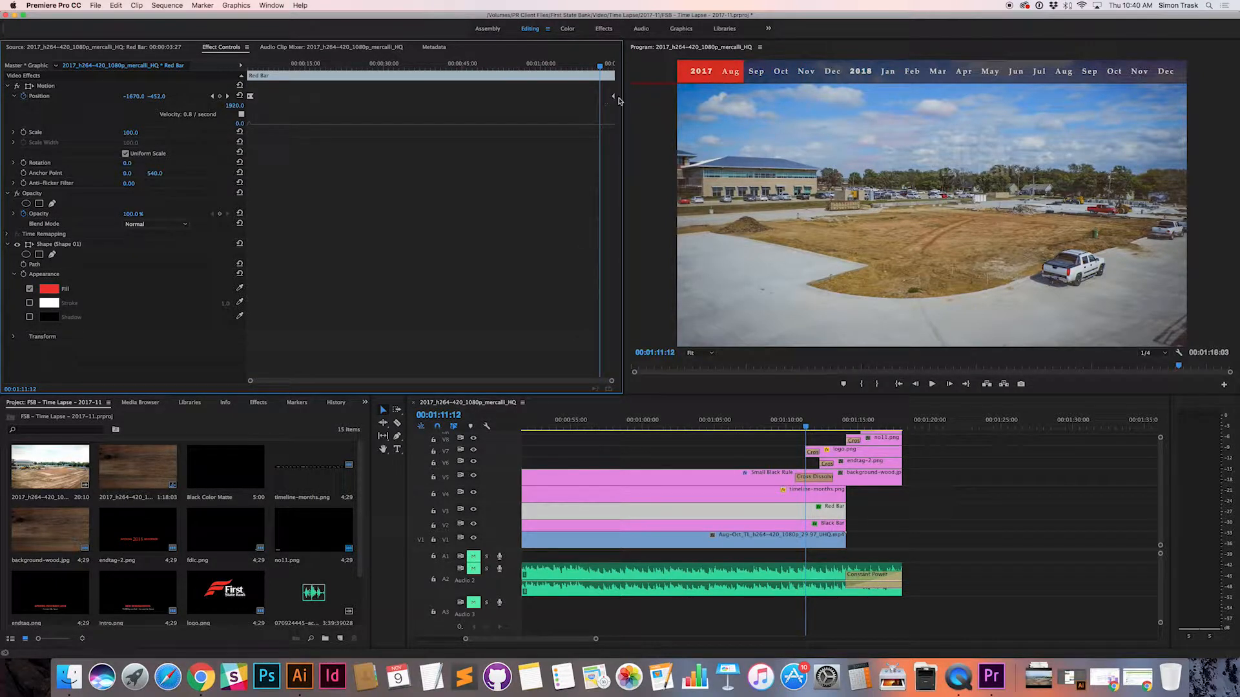
# Step: Go to the Red Bar's last Position keyframe and hide tracks V5, V6 and V7, which hold the closing graphics
pyautogui.click(227, 96)
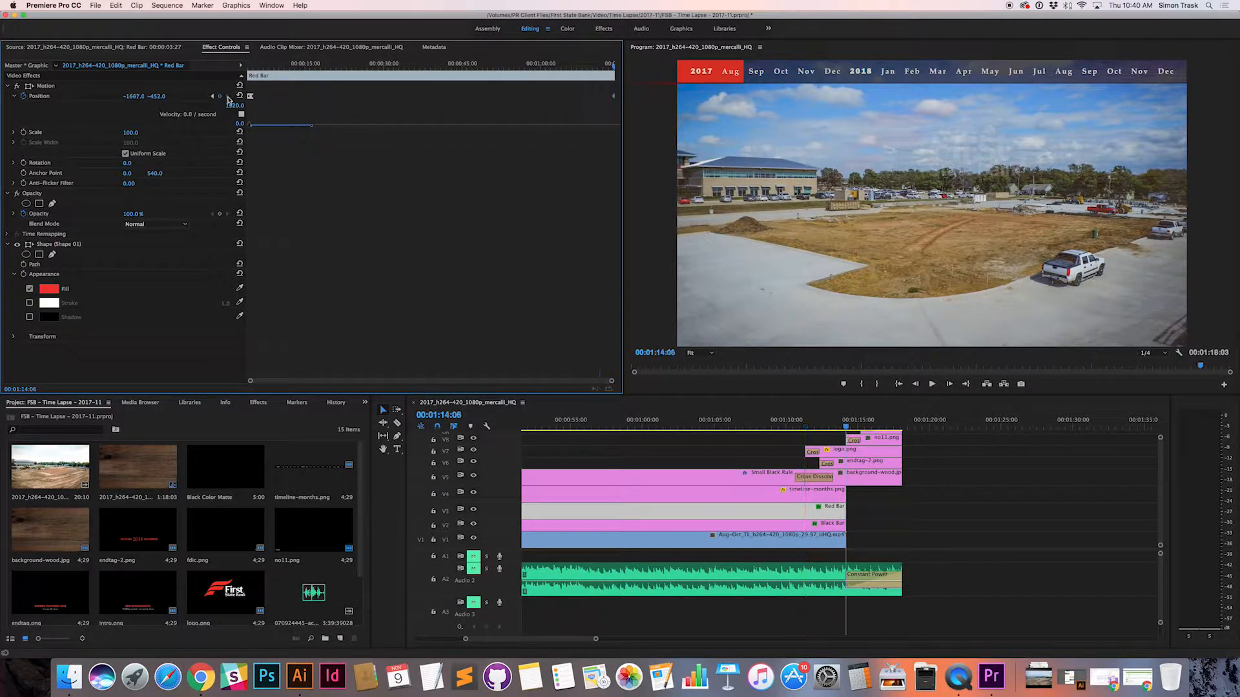
pyautogui.click(134, 96)
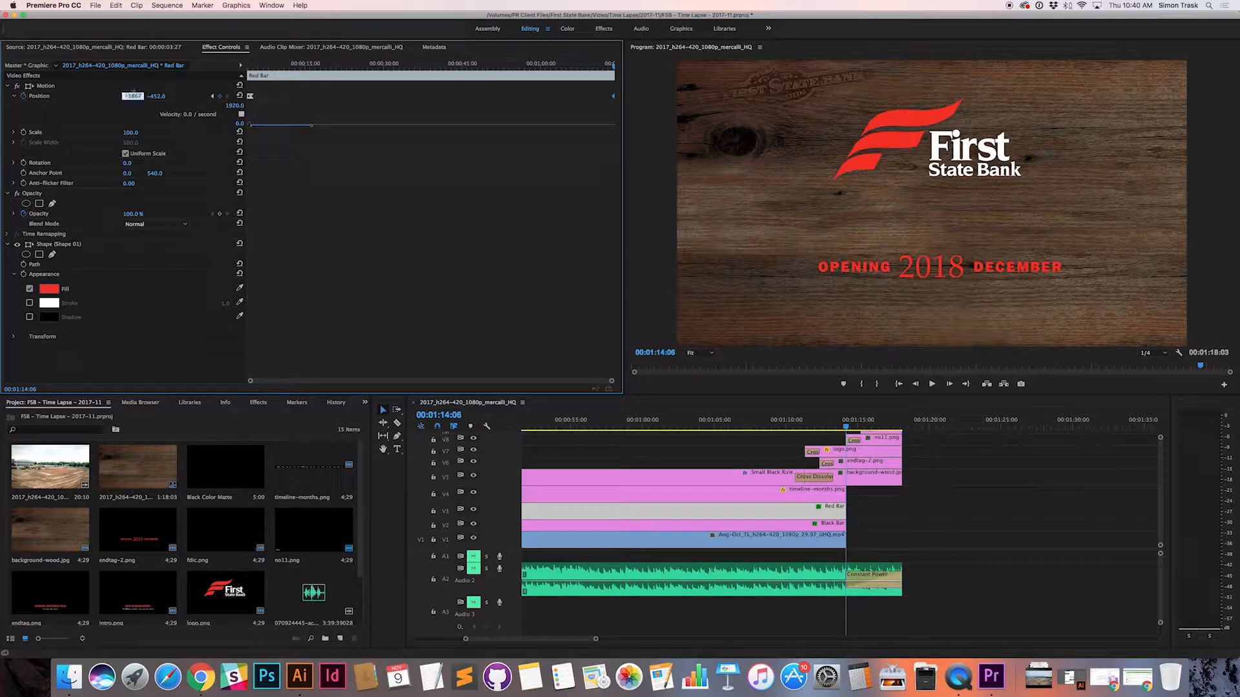
pyautogui.click(473, 477)
pyautogui.click(473, 462)
pyautogui.click(473, 450)
pyautogui.click(473, 438)
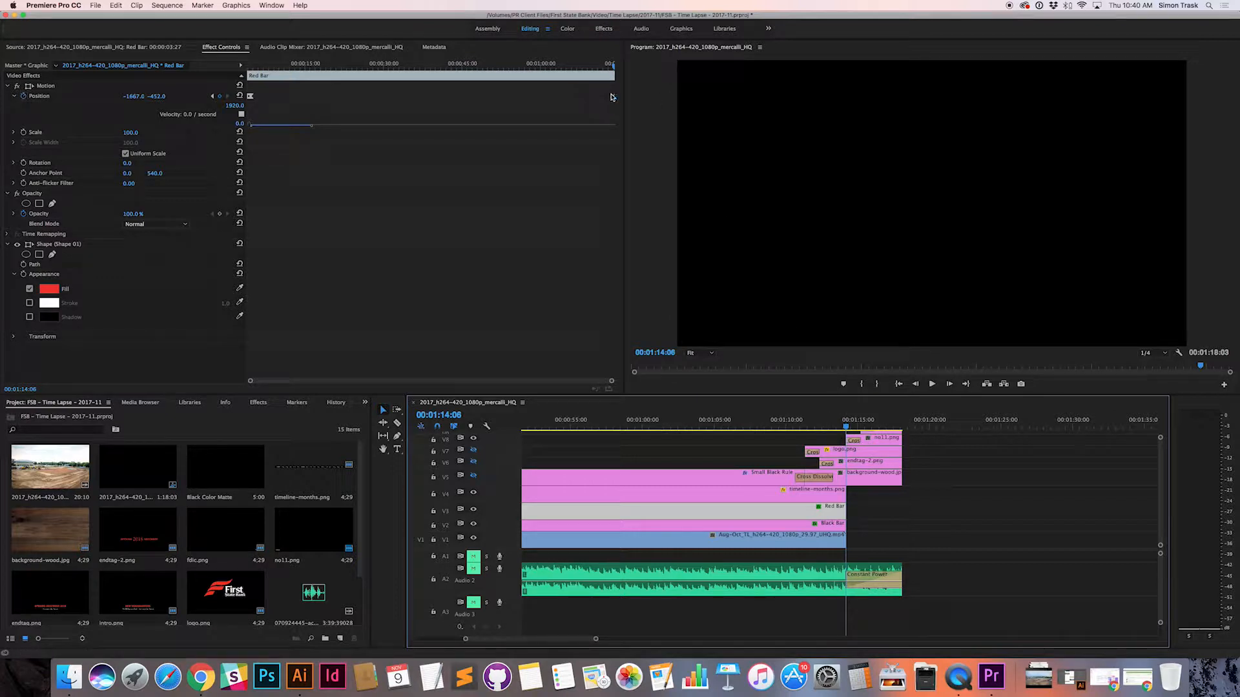
# Step: Move the Red Bar's last Position keyframe to 00:01:13:02 and set its horizontal position to -1477
pyautogui.click(609, 96)
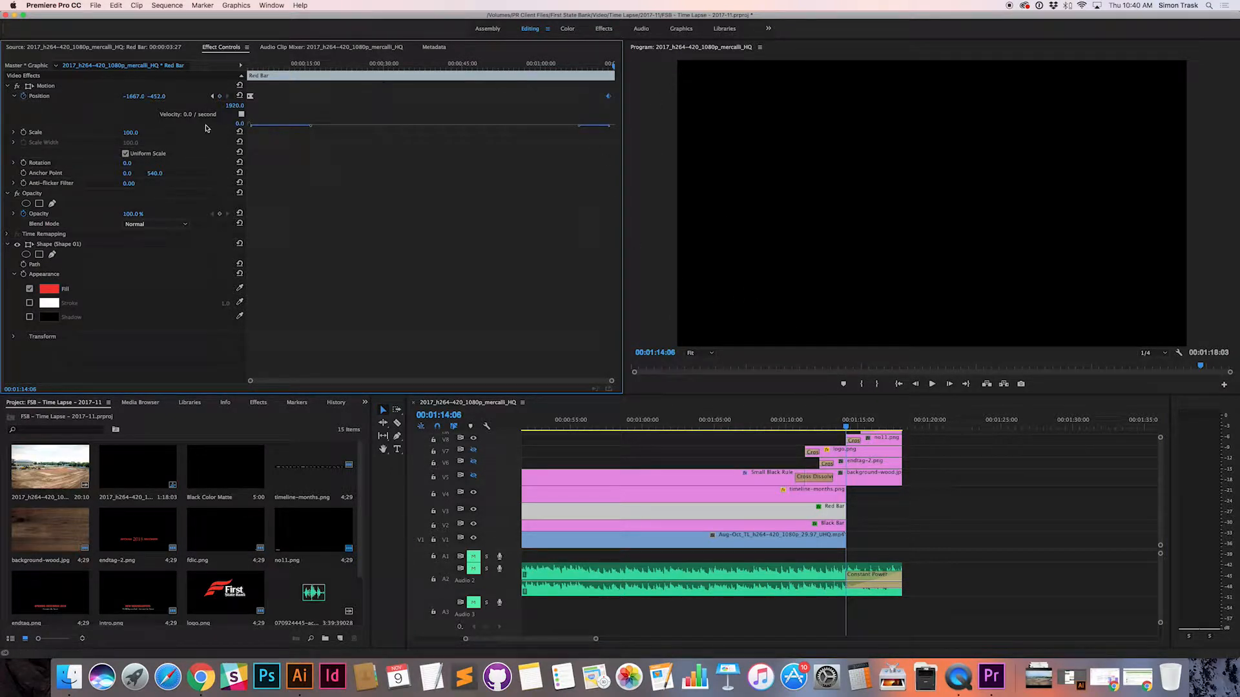
pyautogui.click(212, 96)
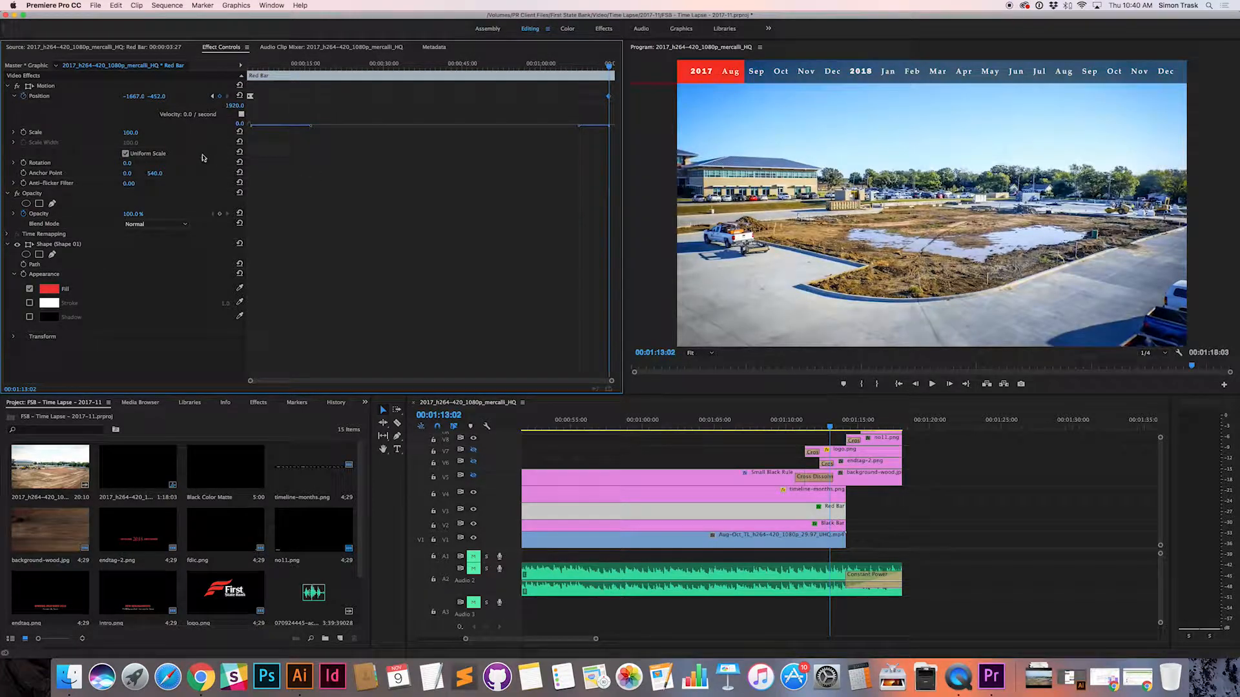
pyautogui.click(132, 96)
pyautogui.hotkey('shift', 'Up')
pyautogui.hotkey('shift', 'Up')
pyautogui.hotkey('shift', 'Up')
pyautogui.hotkey('shift', 'Up')
pyautogui.hotkey('shift', 'Up')
pyautogui.hotkey('shift', 'Up')
pyautogui.hotkey('shift', 'Up')
pyautogui.hotkey('shift', 'Up')
pyautogui.hotkey('shift', 'Up')
pyautogui.hotkey('shift', 'Up')
pyautogui.hotkey('shift', 'Up')
pyautogui.hotkey('shift', 'Up')
pyautogui.hotkey('shift', 'Up')
pyautogui.hotkey('shift', 'Up')
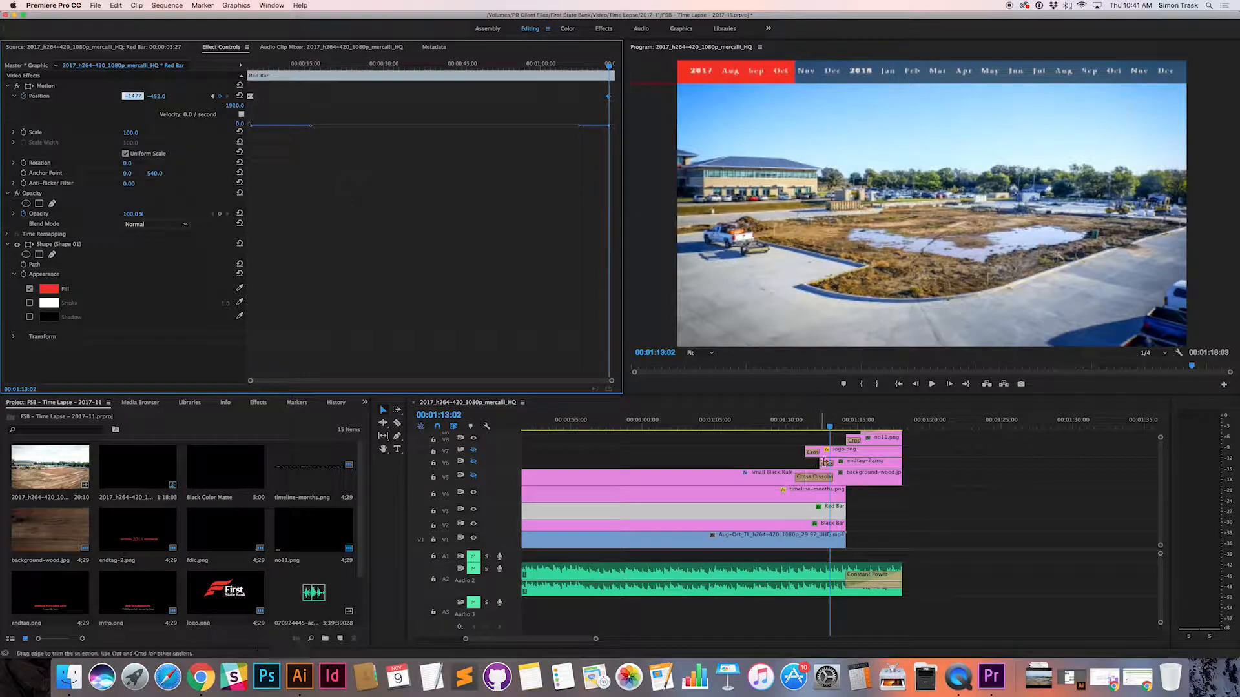
# Step: Scrub back through the bar's progress and set the Red Bar's second Position keyframe at 00:00:04:20 to a horizontal value of -1718
pyautogui.click(836, 426)
pyautogui.moveTo(837, 426); pyautogui.dragTo(703, 427)
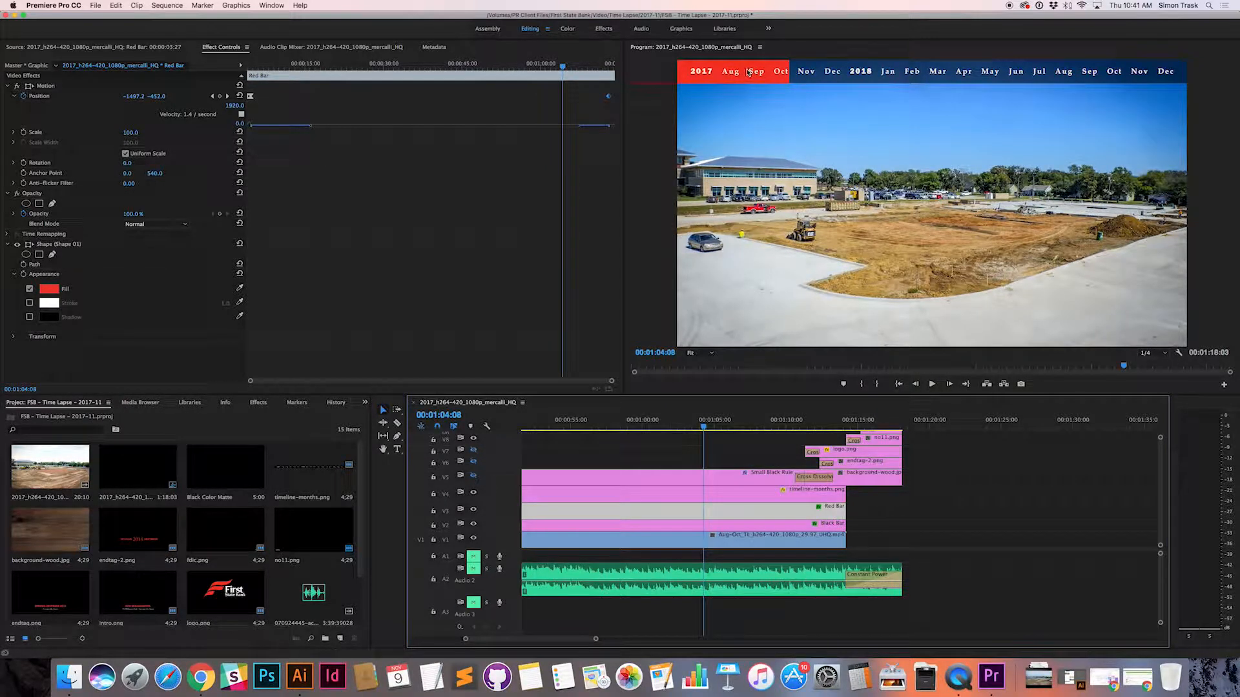
pyautogui.moveTo(563, 68); pyautogui.dragTo(284, 67)
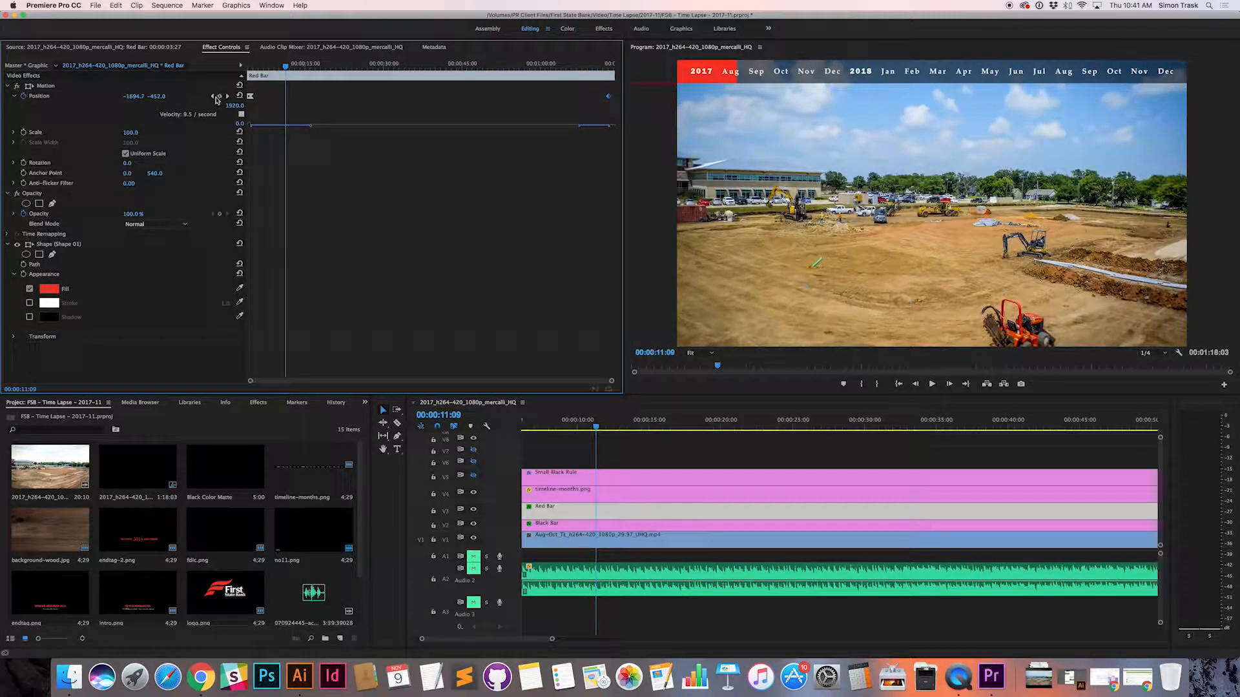
pyautogui.click(212, 97)
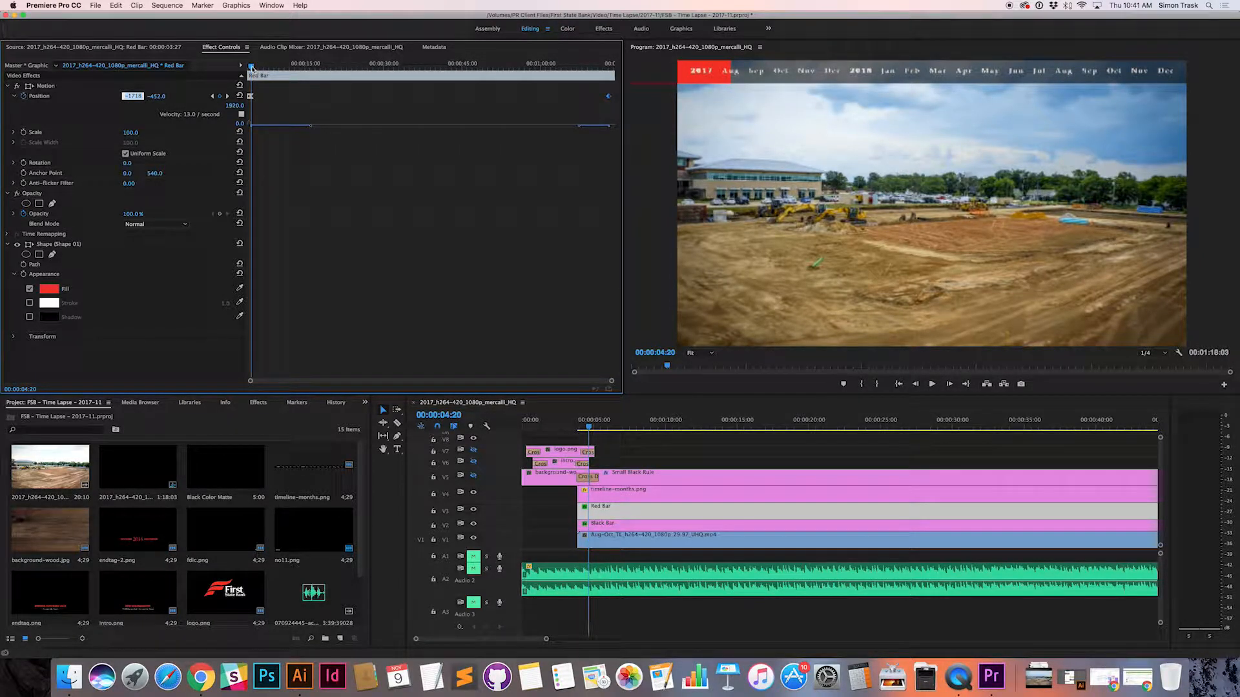
# Step: Return to the Red Bar's first Position keyframe at 00:00:03:27 and play back the bar's motion
pyautogui.click(213, 97)
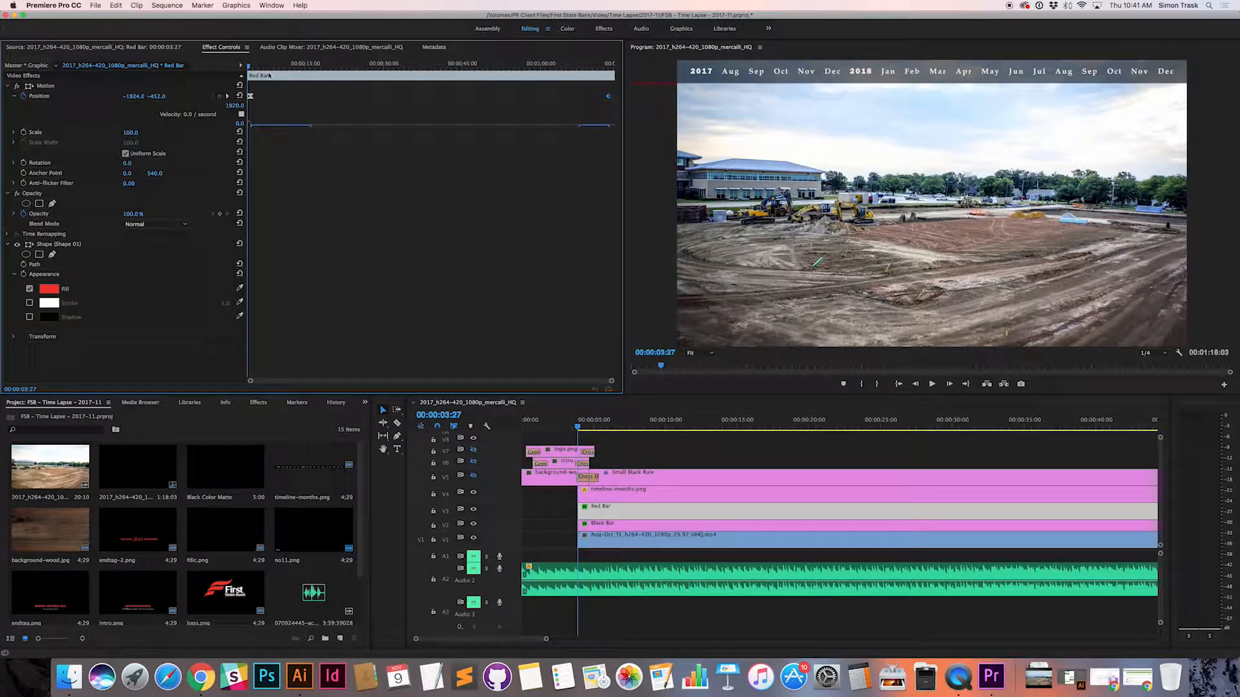
pyautogui.click(213, 97)
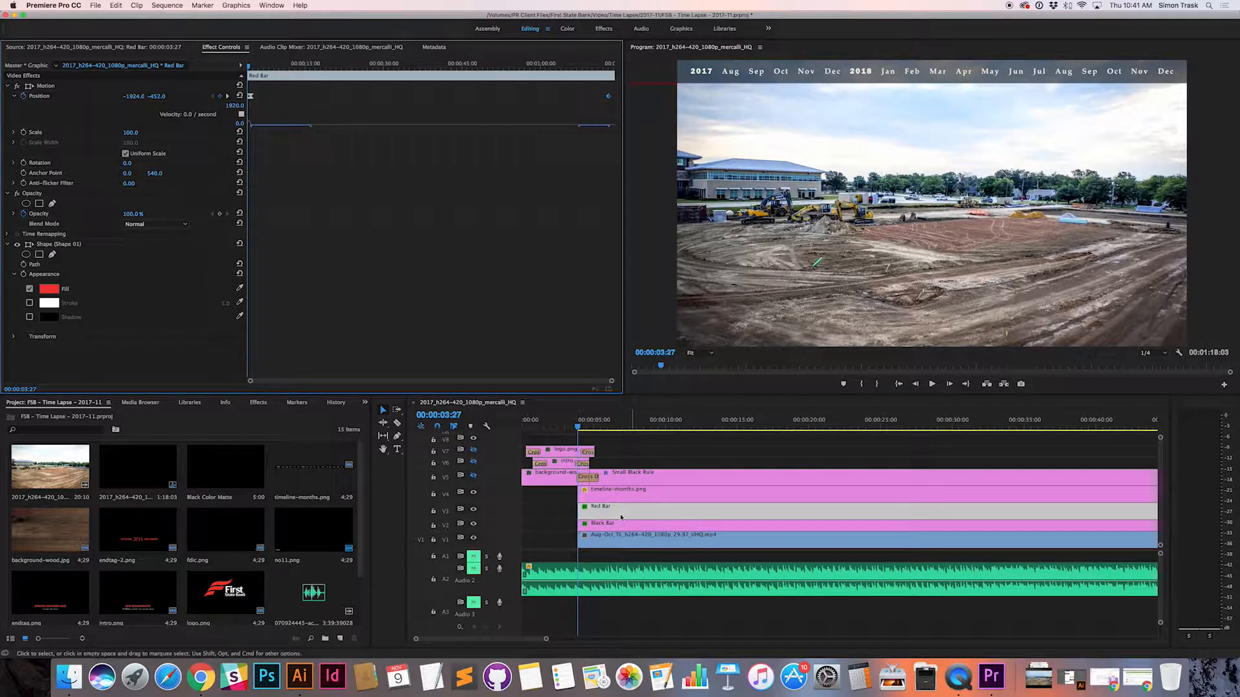
pyautogui.press('space')
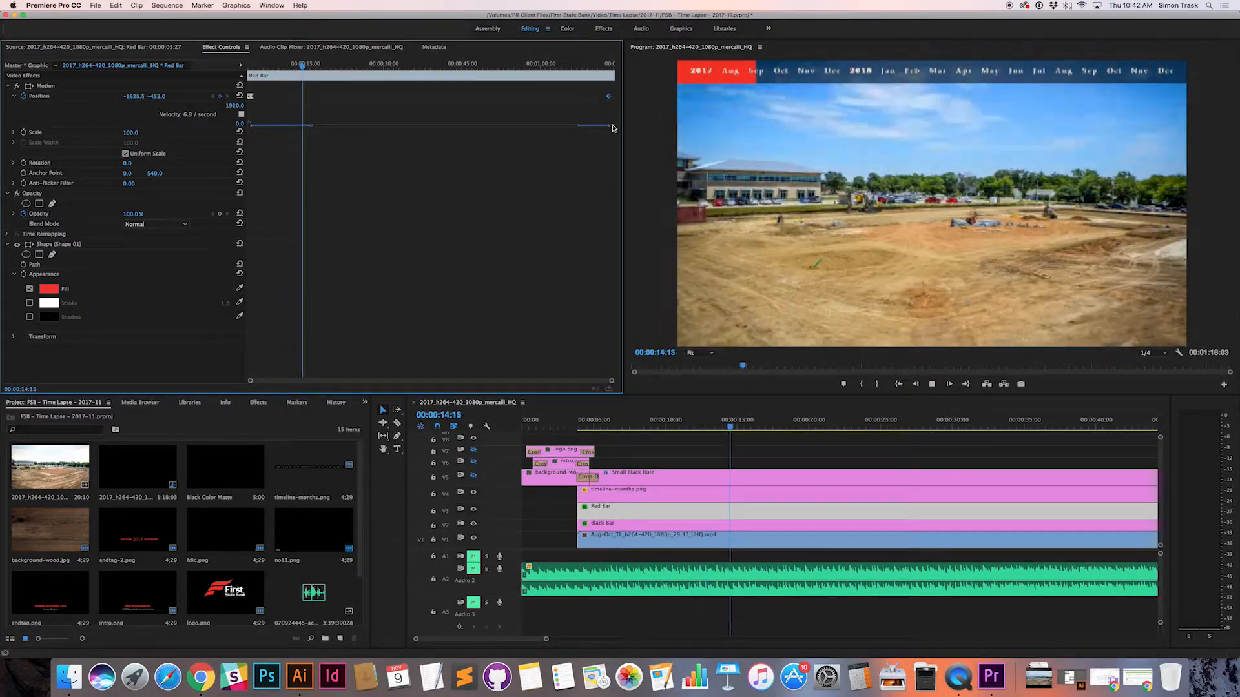
# Step: Skip through the rest of the bar's motion to the end of the sequence and show tracks V5, V6 and V7 again
pyautogui.click(484, 66)
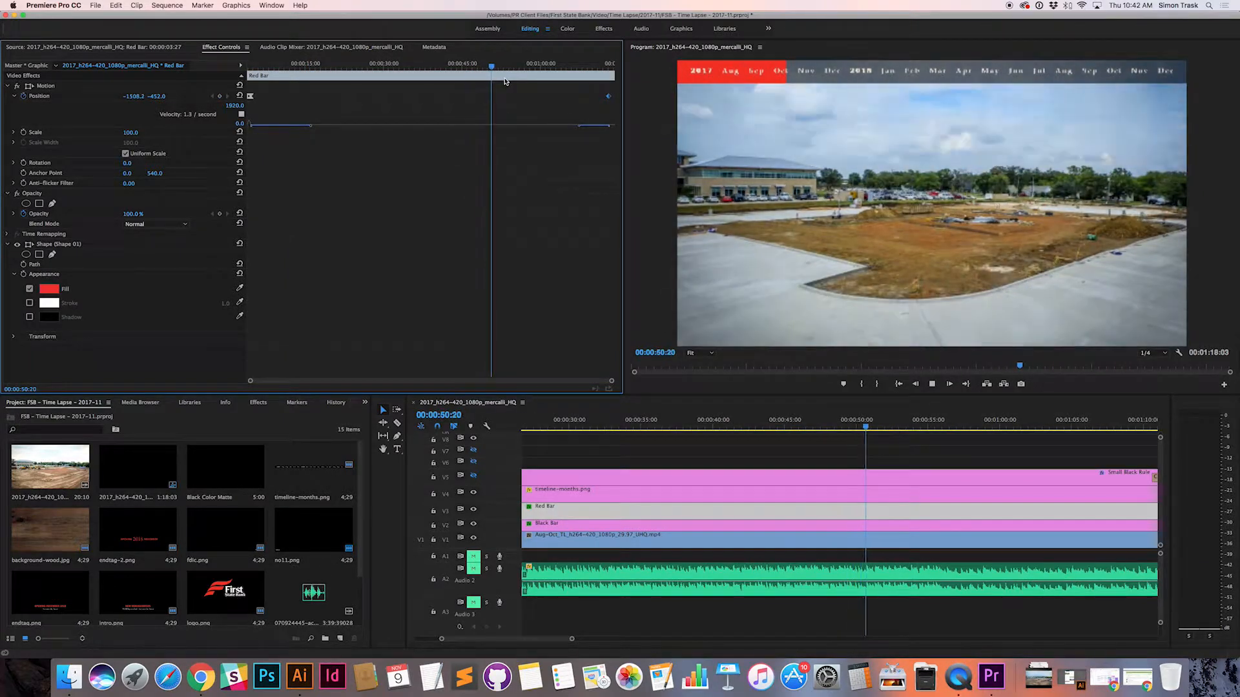
pyautogui.click(580, 66)
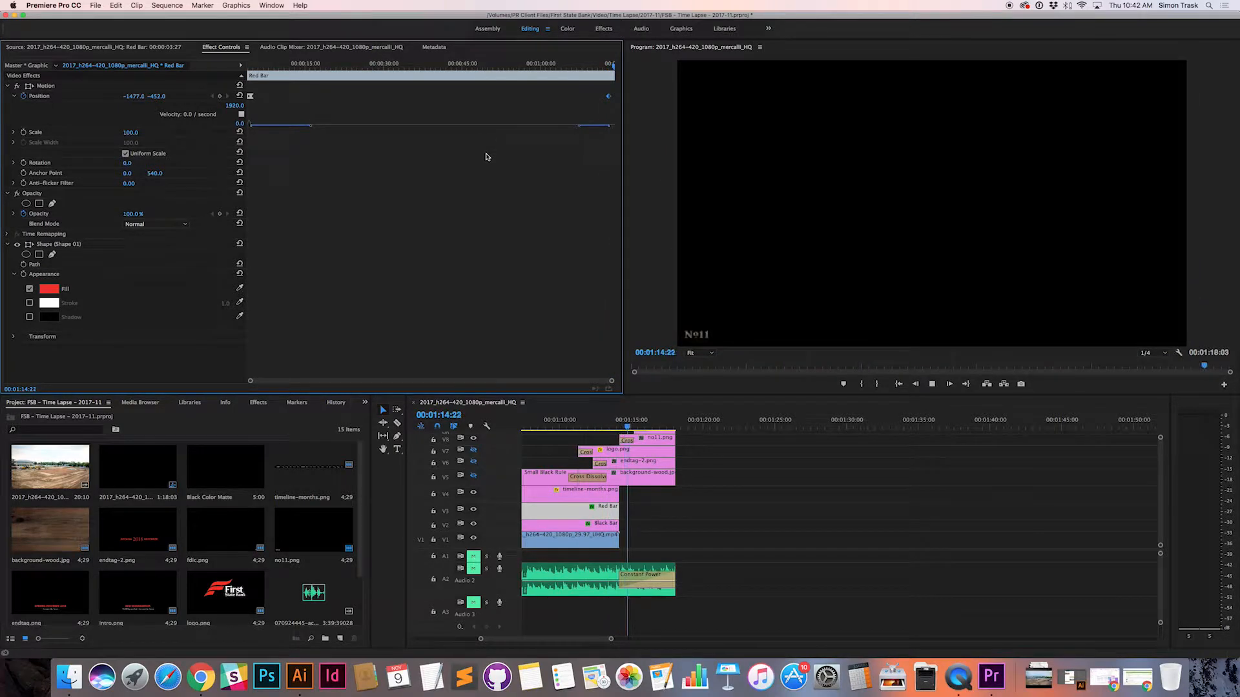
pyautogui.click(473, 476)
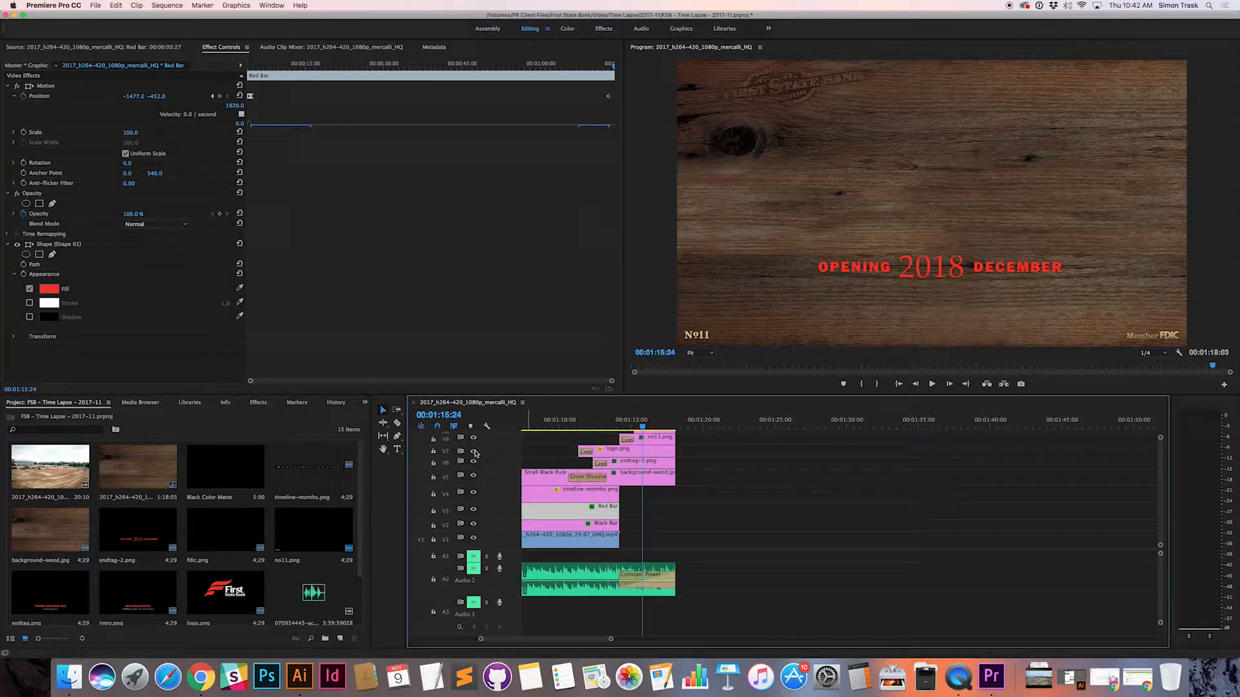
pyautogui.click(474, 452)
# Step: Play back the closing graphics from about 00:01:10 to check the ending
pyautogui.click(544, 420)
pyautogui.press('space')
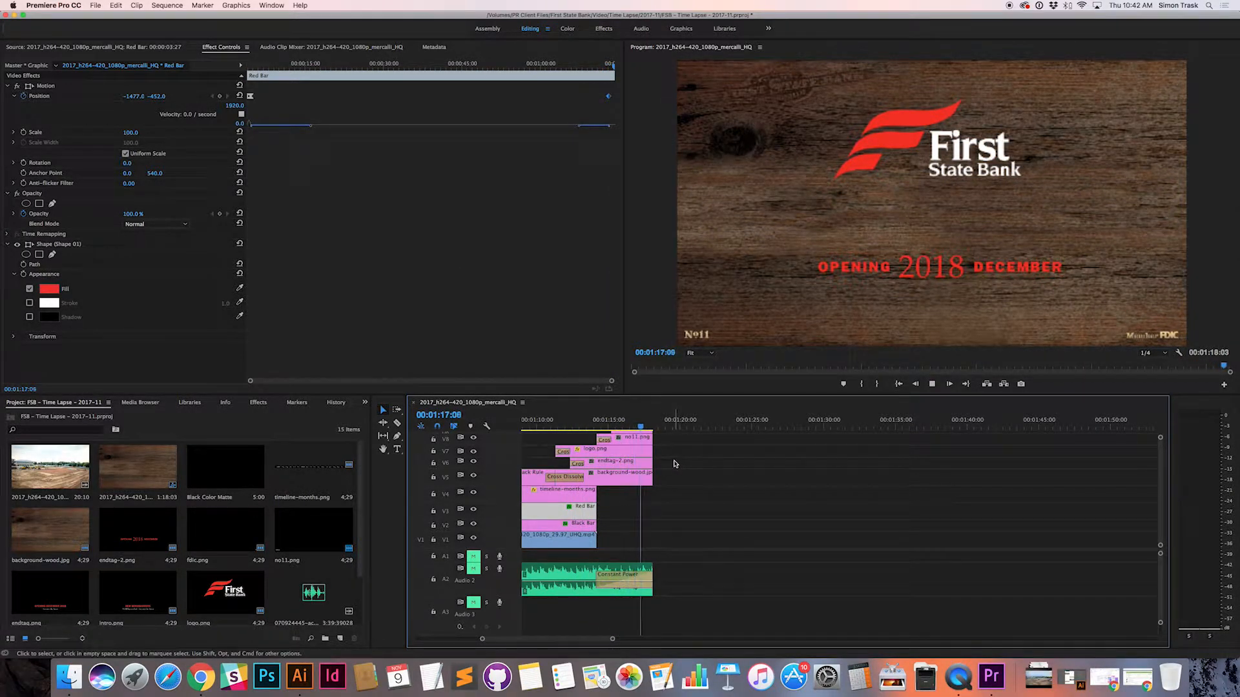
pyautogui.press('space')
# Step: Unmute audio tracks A1, A2 and A3
pyautogui.hscroll(-15, 674, 464)
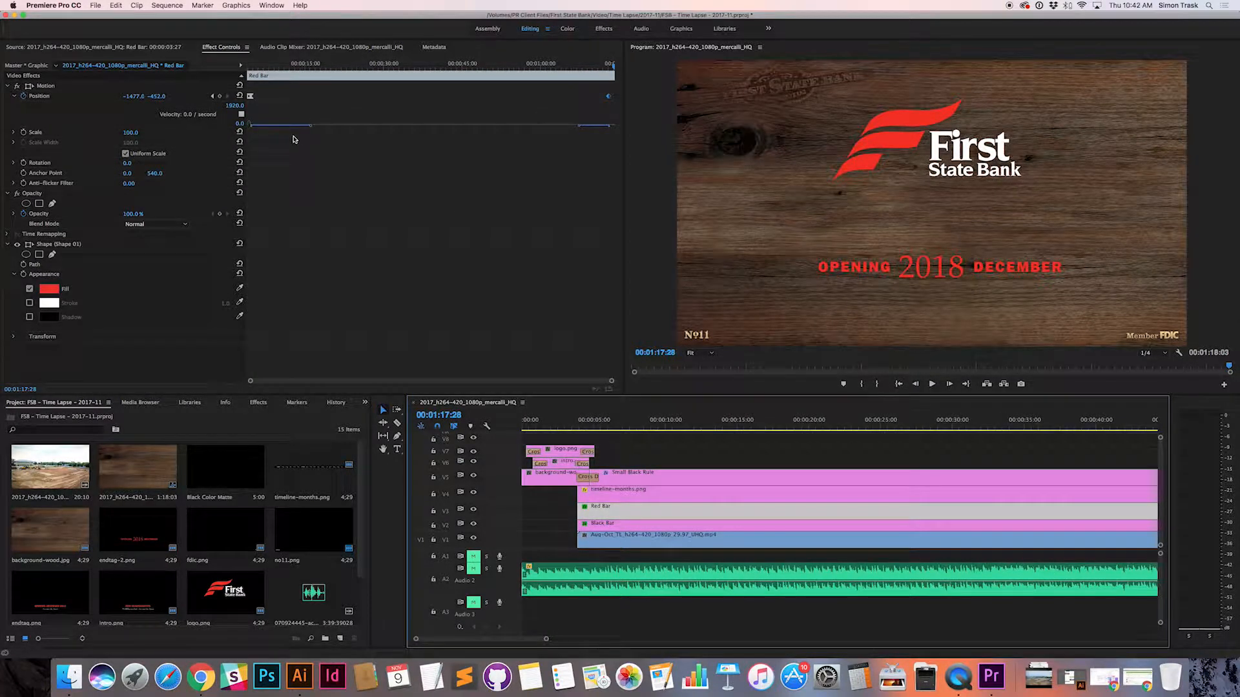
pyautogui.click(474, 556)
pyautogui.doubleClick(476, 580)
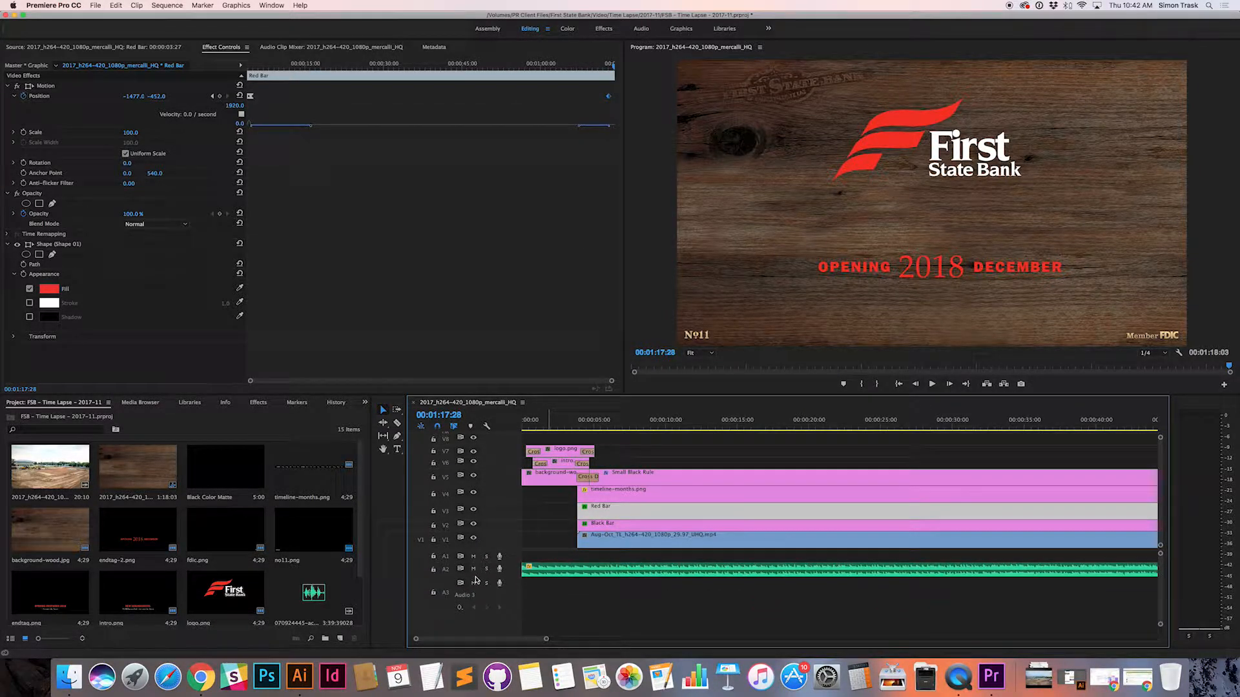
# Step: Play the whole sequence with sound from 00:00:00:00 to the end, adjusting the system volume to a lower level
pyautogui.moveTo(574, 419); pyautogui.dragTo(510, 418)
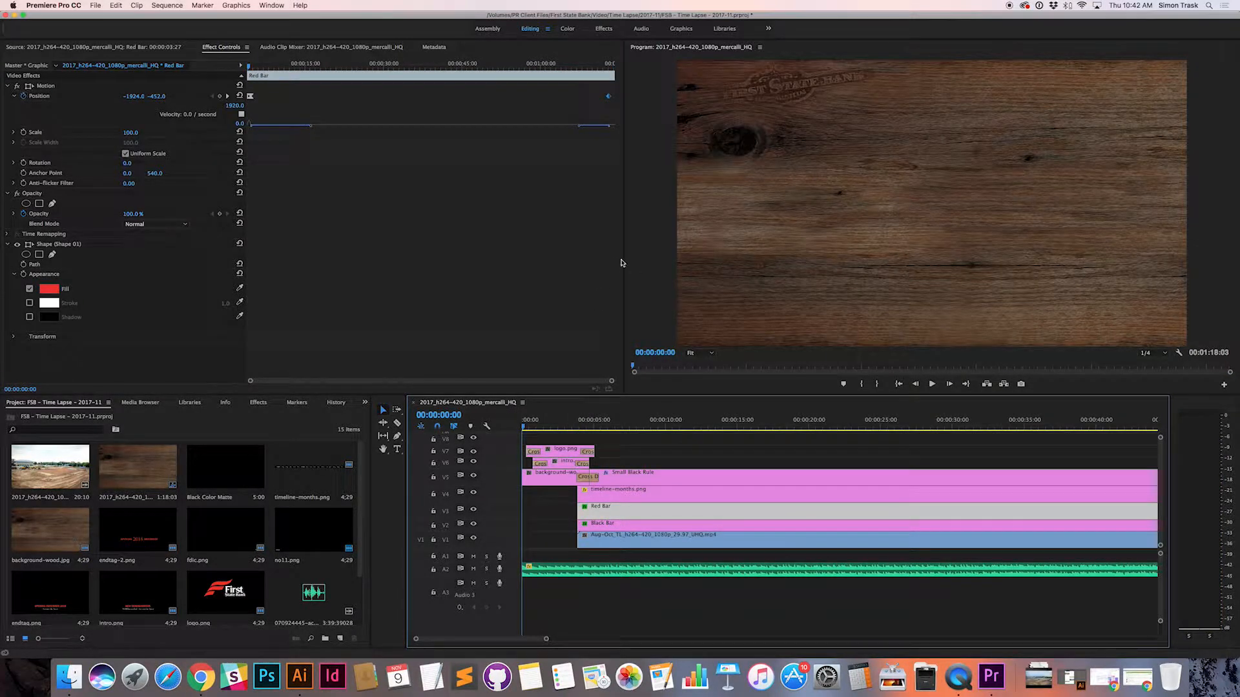
pyautogui.press('space')
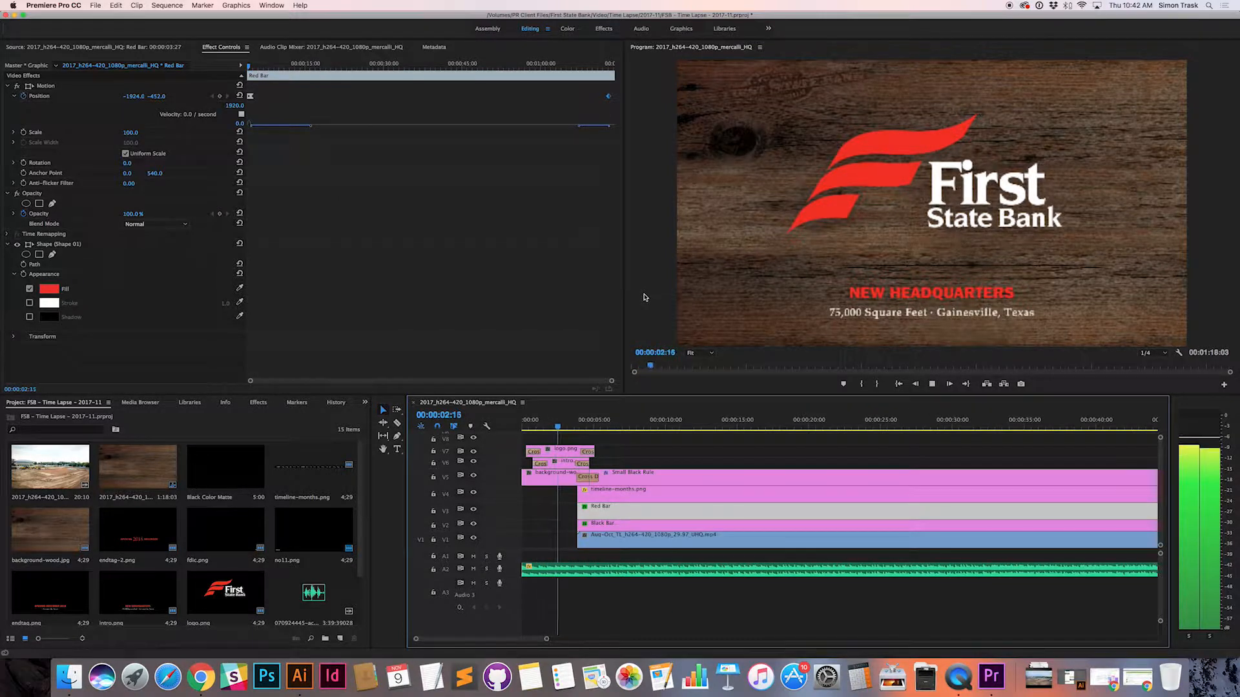
pyautogui.press('XF86AudioRaiseVolume')
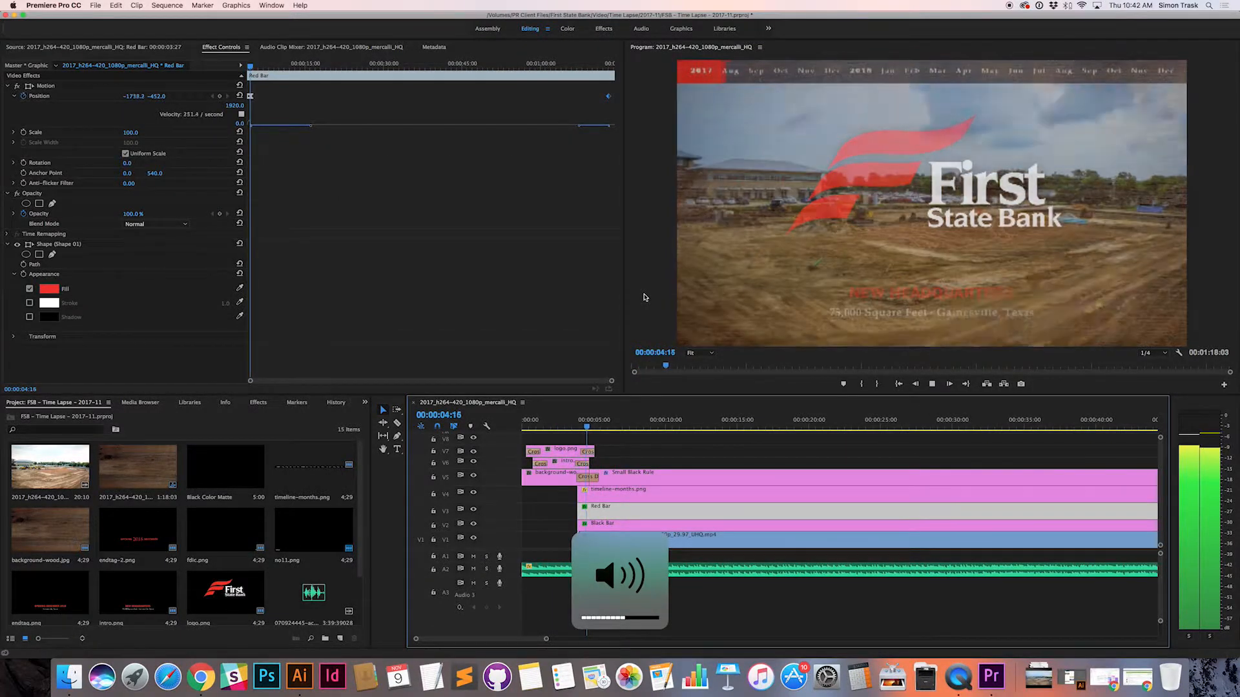
pyautogui.press('XF86AudioLowerVolume')
pyautogui.press('XF86AudioLowerVolume')
pyautogui.press('XF86AudioLowerVolume')
pyautogui.press('XF86AudioLowerVolume')
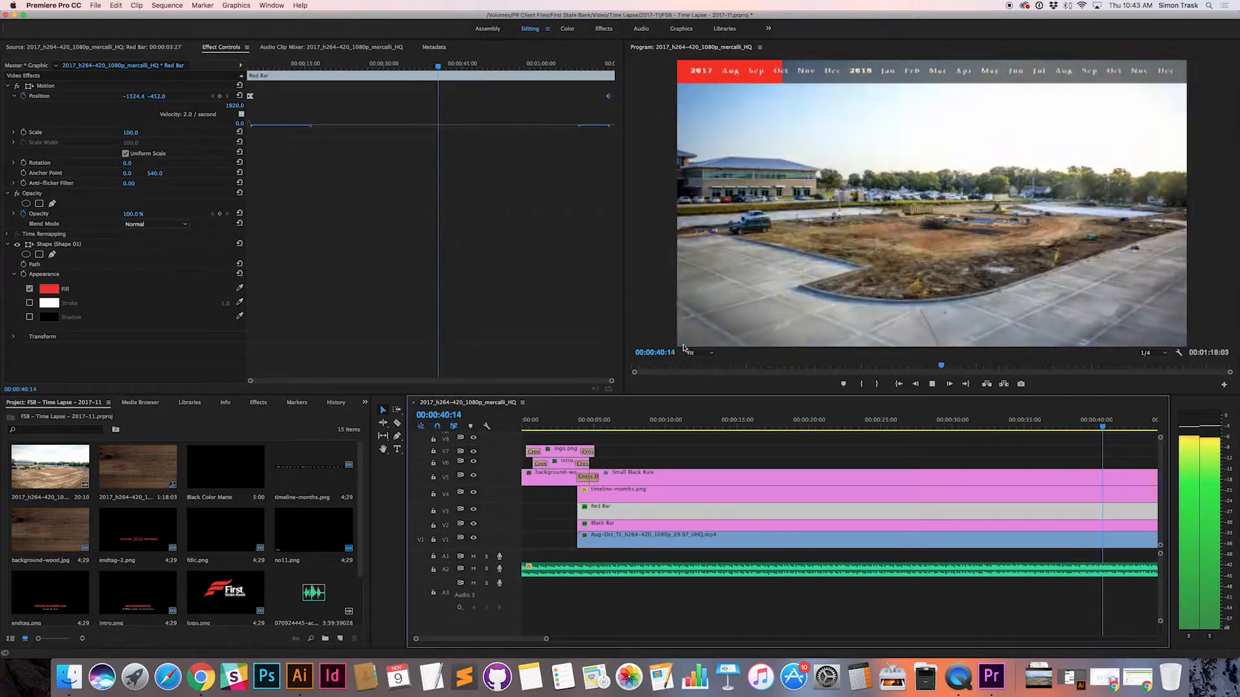
pyautogui.hscroll(5, 978, 481)
pyautogui.hscroll(8, 978, 482)
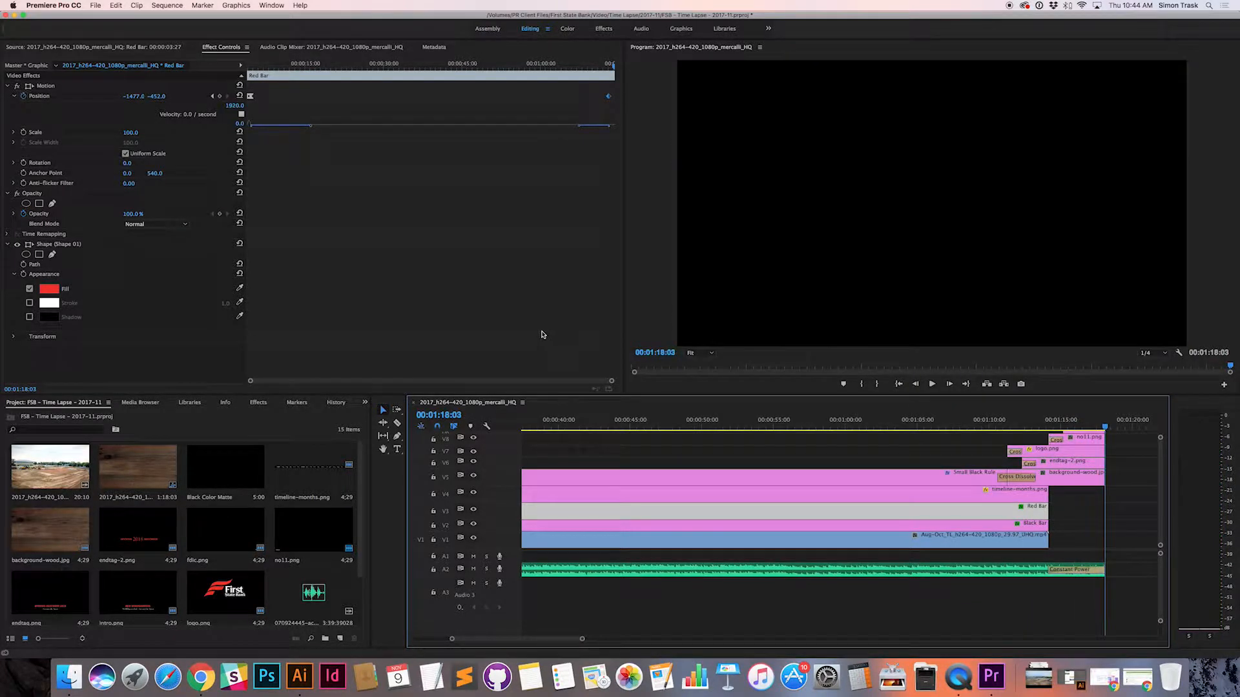
# Step: Save the project and open the media export settings for the full sequence
pyautogui.click(95, 5)
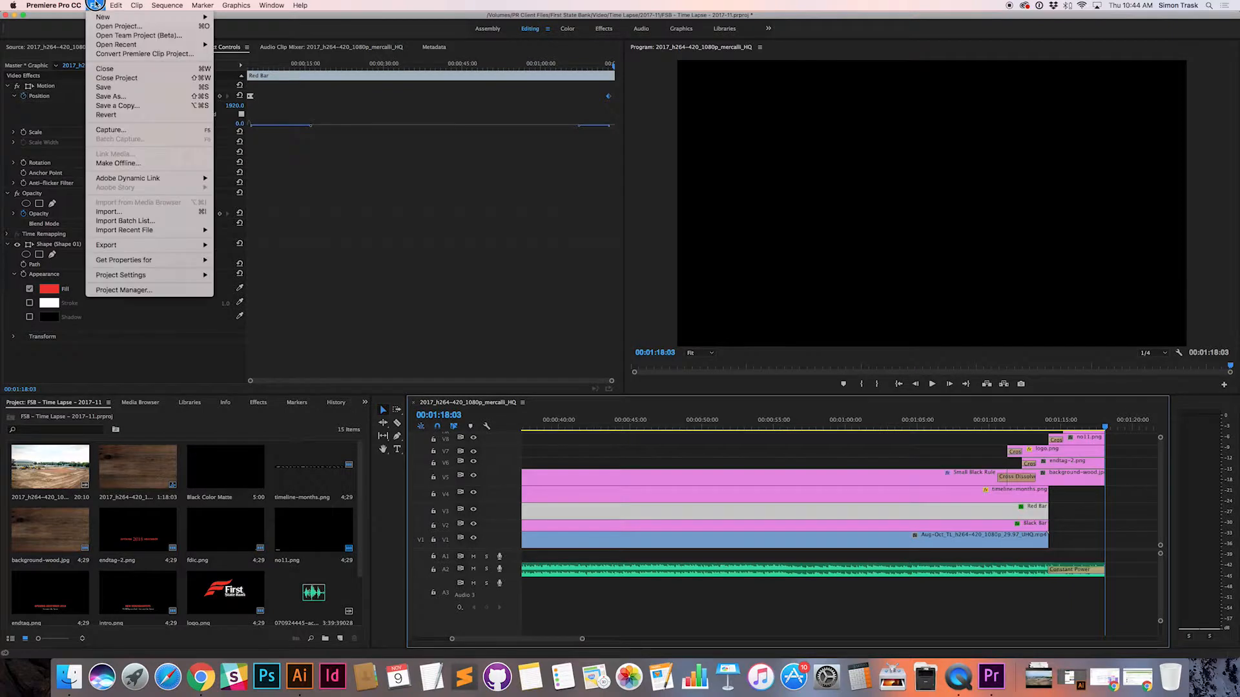
pyautogui.click(132, 87)
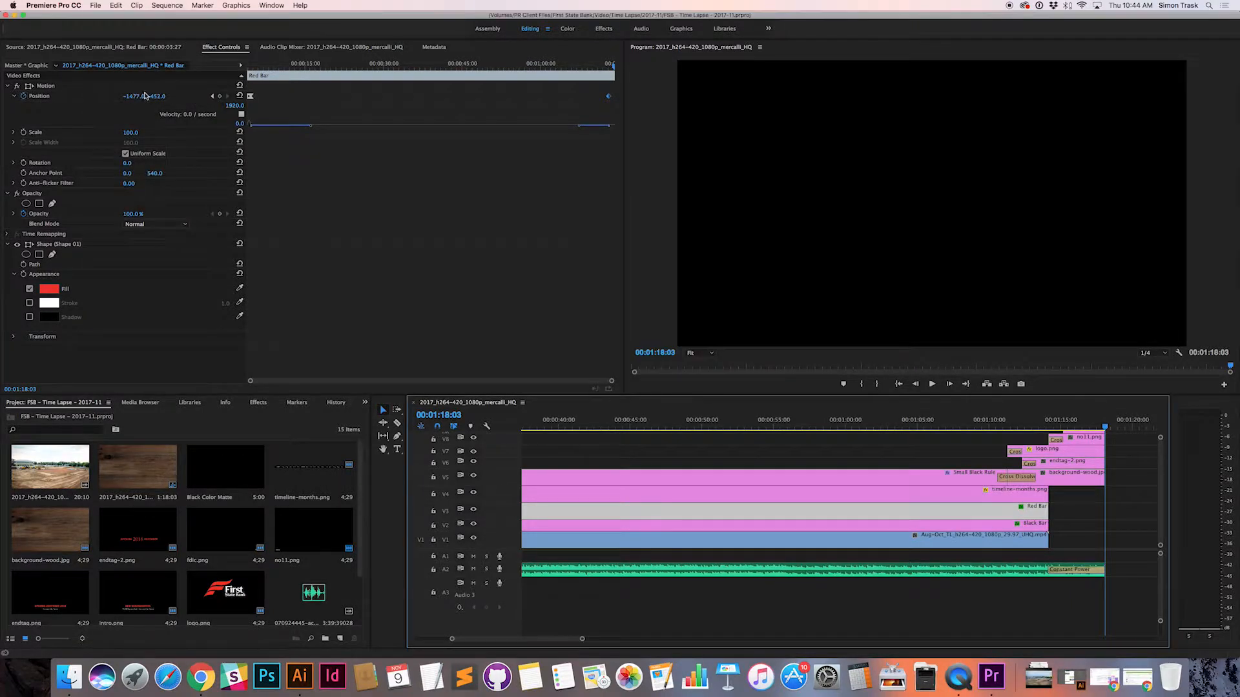
pyautogui.click(94, 5)
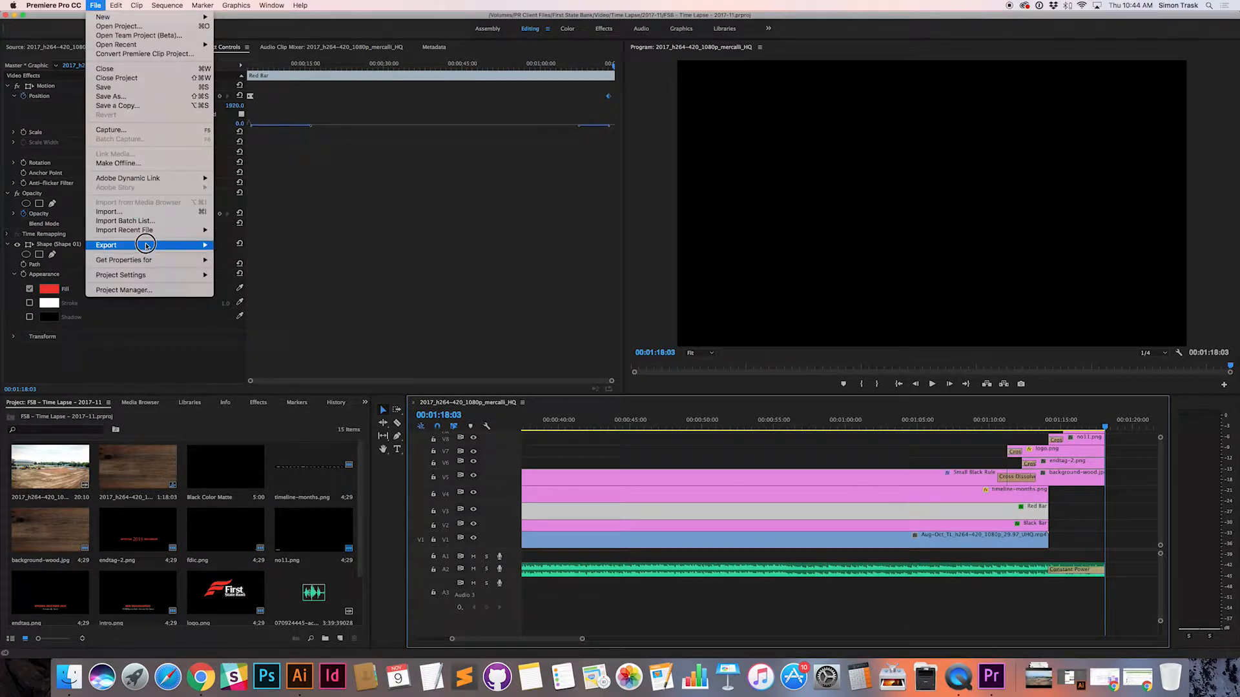
pyautogui.moveTo(172, 245)
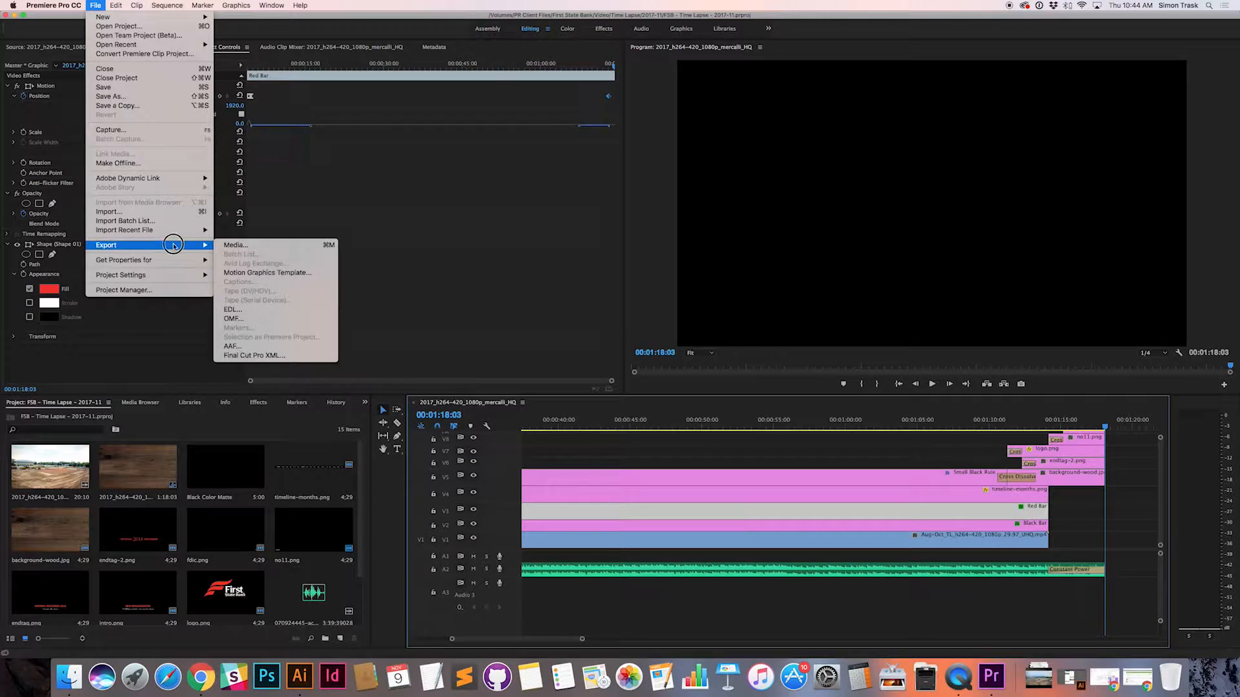
pyautogui.click(227, 245)
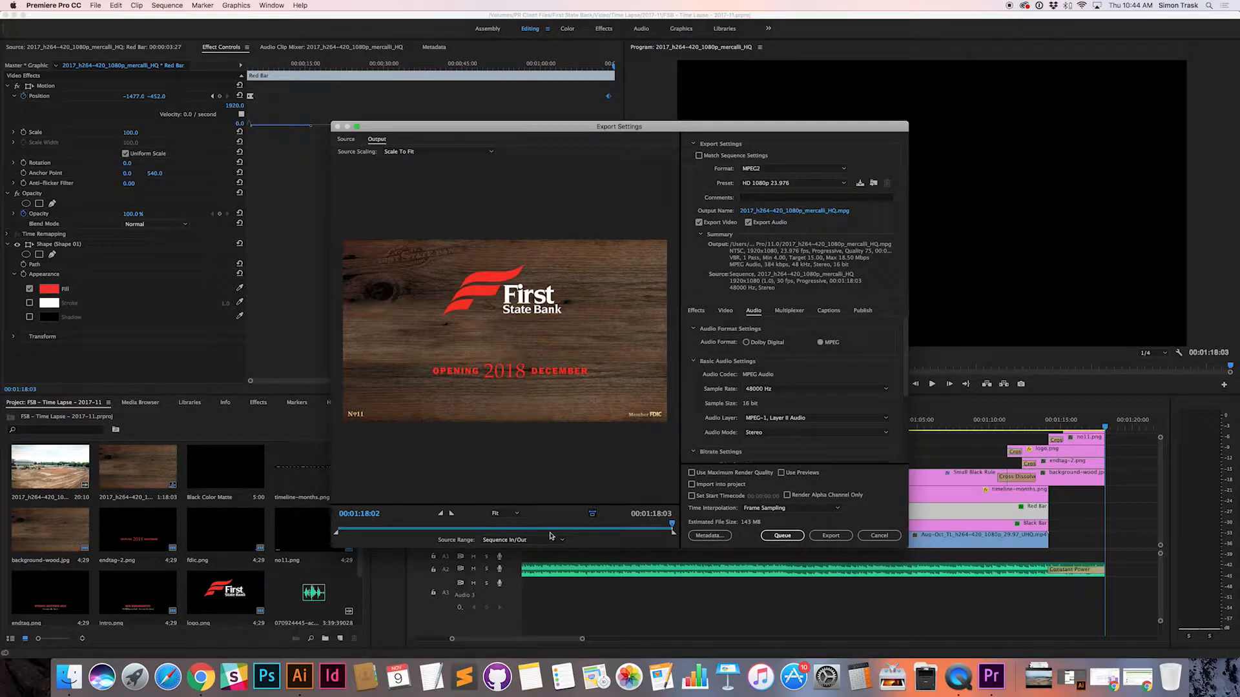
pyautogui.moveTo(673, 527)
pyautogui.mouseDown()
pyautogui.moveTo(636, 526)
pyautogui.moveTo(688, 525)
pyautogui.moveTo(620, 524)
pyautogui.moveTo(689, 527)
pyautogui.mouseUp()
# Step: Edit the export's output name and expand the save dialog to browse the PR Client Files volume
pyautogui.click(800, 212)
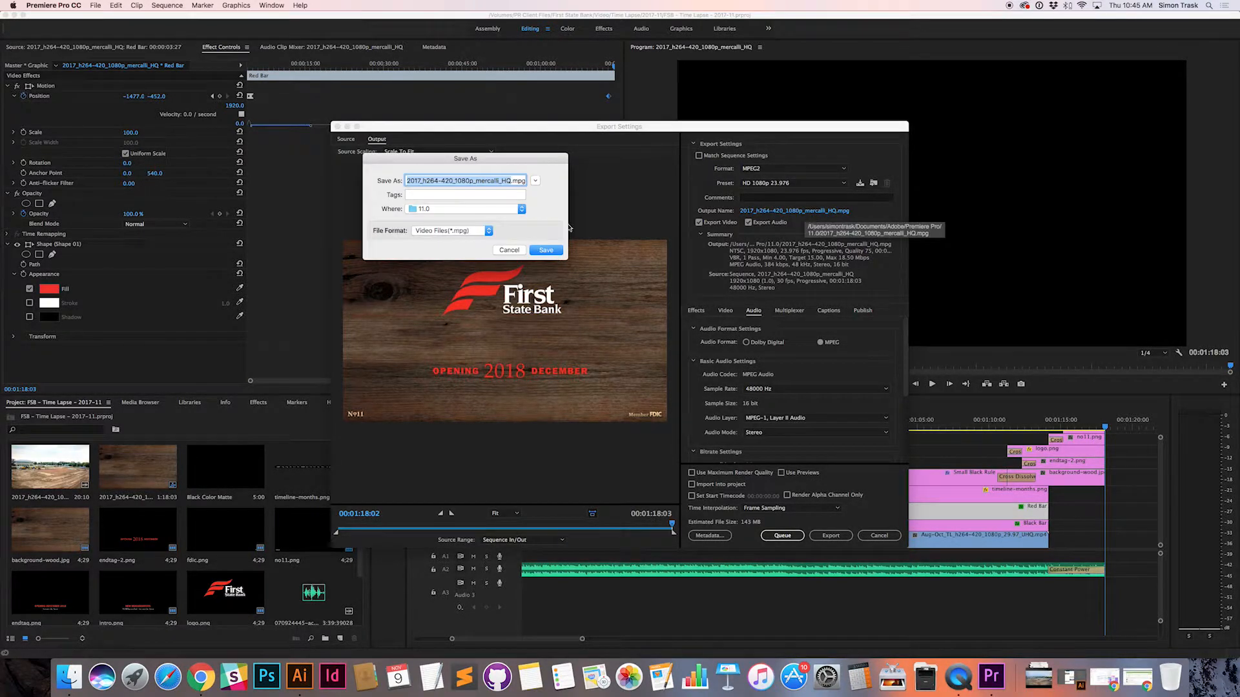
pyautogui.click(497, 210)
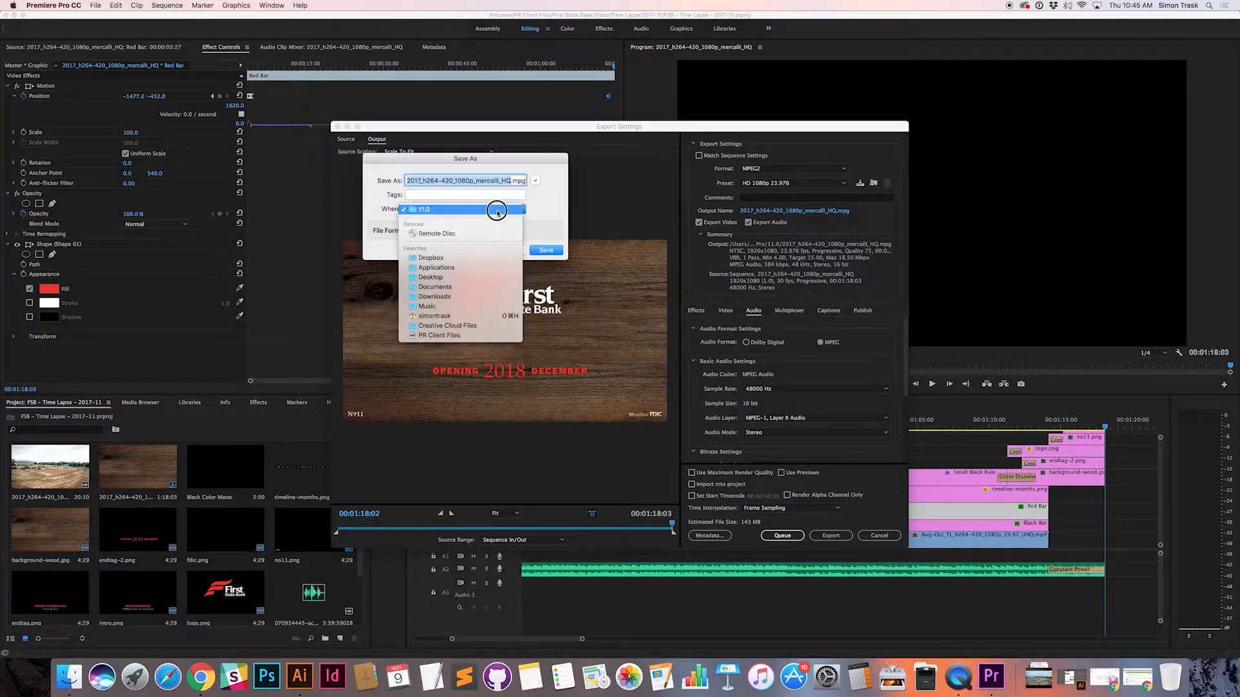
pyautogui.click(545, 201)
pyautogui.click(507, 211)
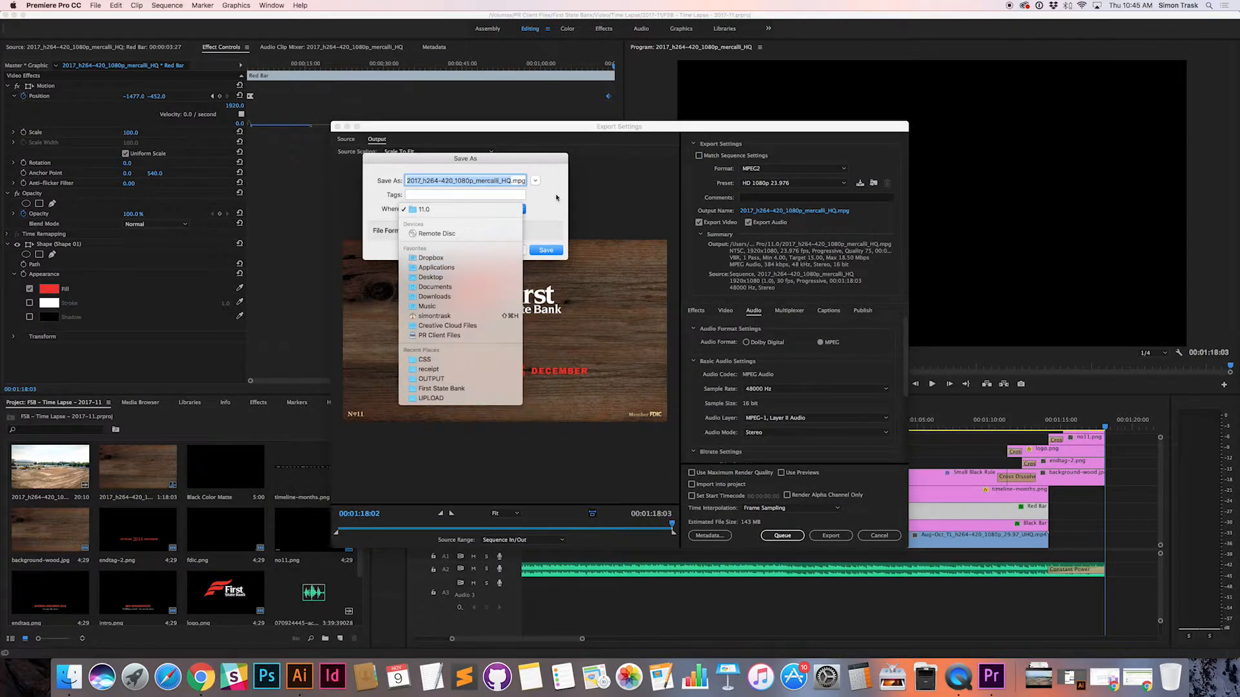
pyautogui.click(524, 208)
pyautogui.click(535, 182)
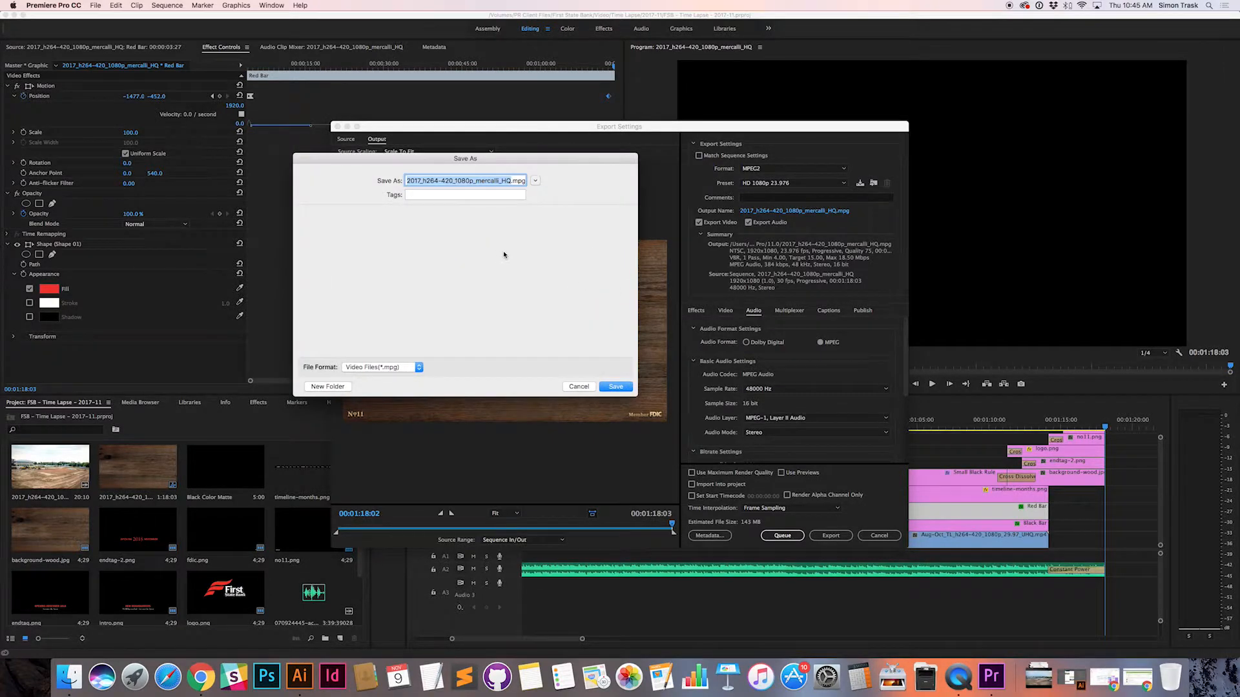
pyautogui.scroll(-3, 323, 310)
pyautogui.click(363, 316)
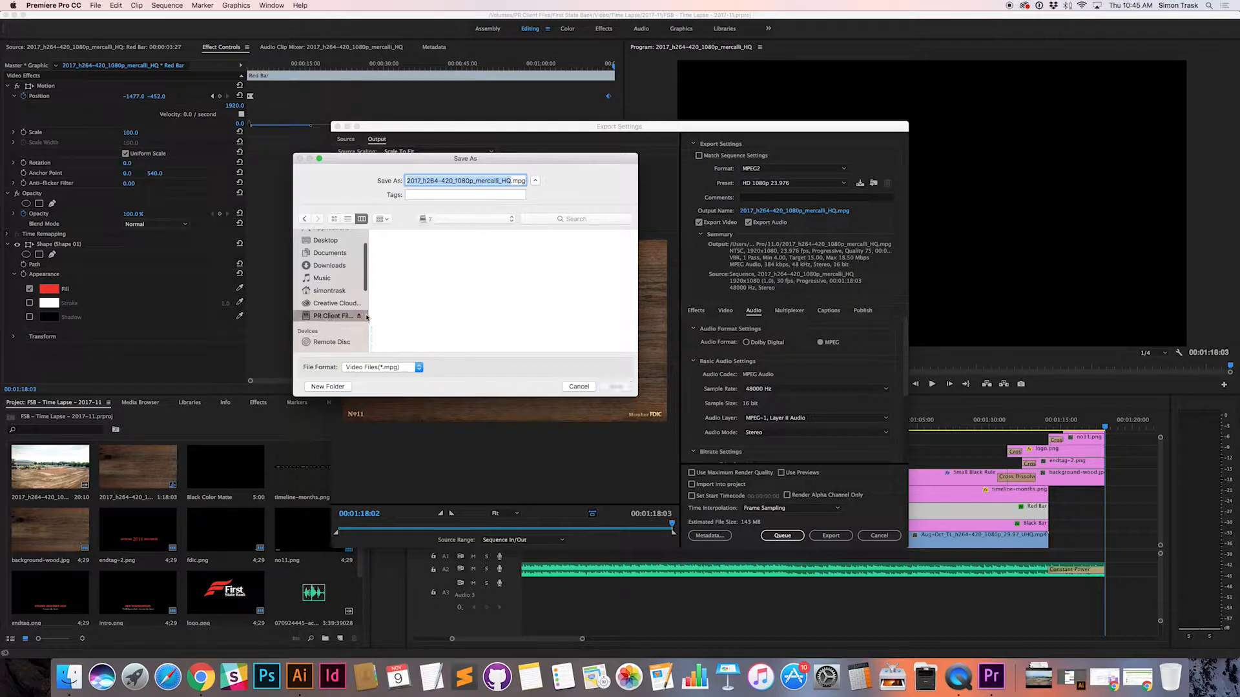
# Step: Choose the First State Bank > Video > Time Lapse > 2017-11 folder as the export destination
pyautogui.scroll(-10, 430, 300)
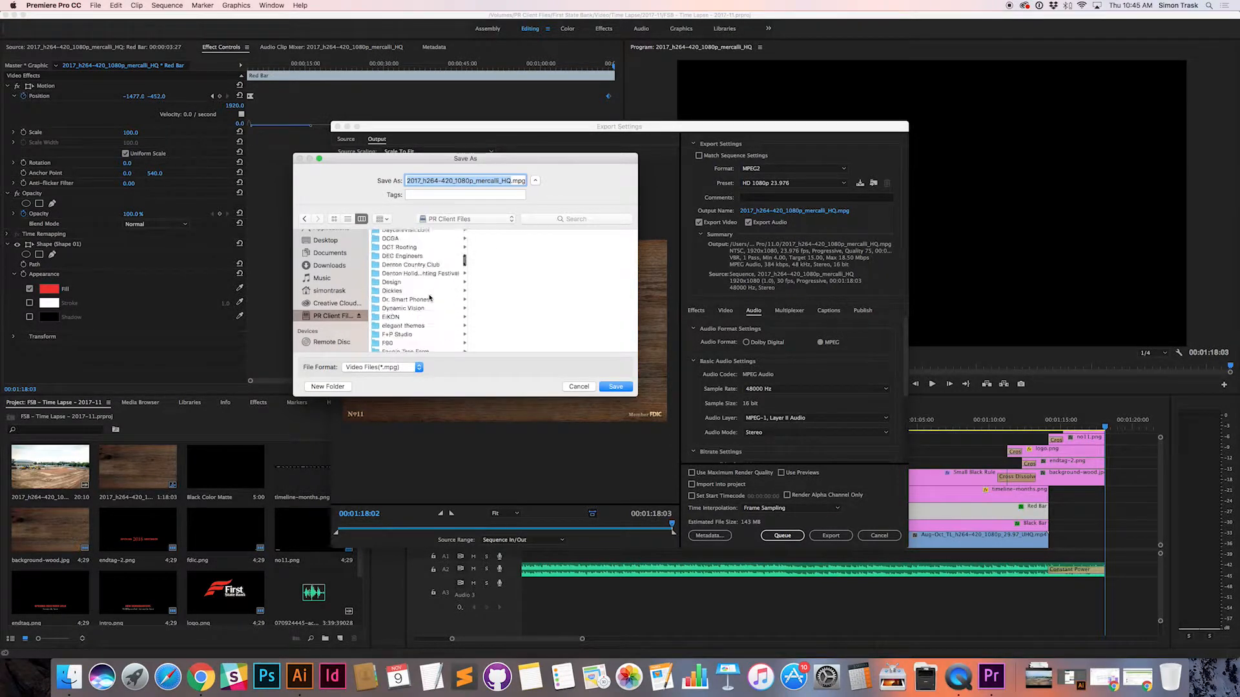
pyautogui.scroll(5, 430, 297)
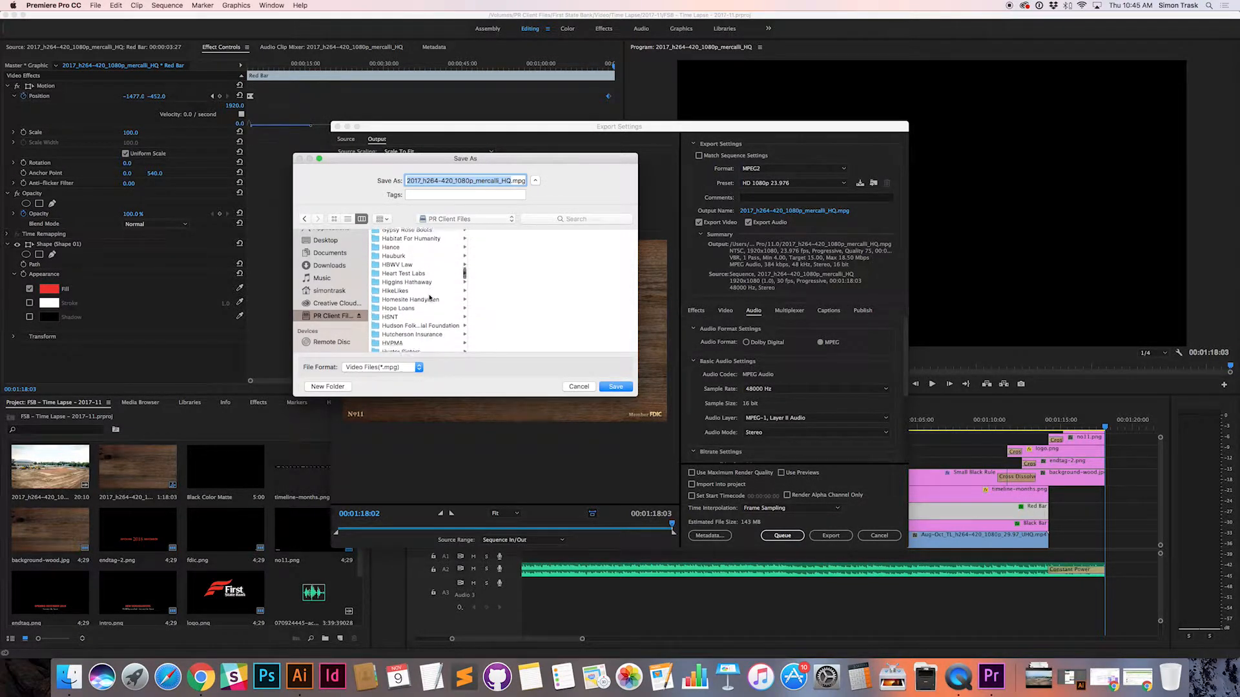
pyautogui.scroll(3, 429, 298)
pyautogui.scroll(5, 430, 298)
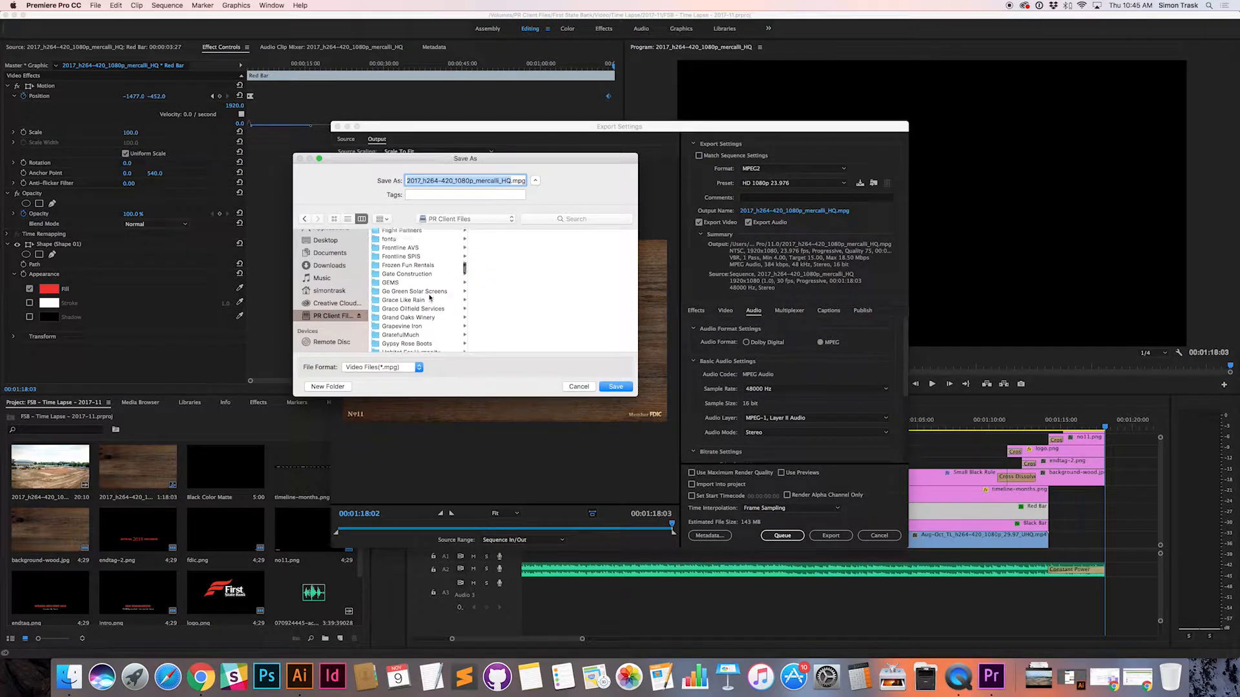
pyautogui.click(419, 273)
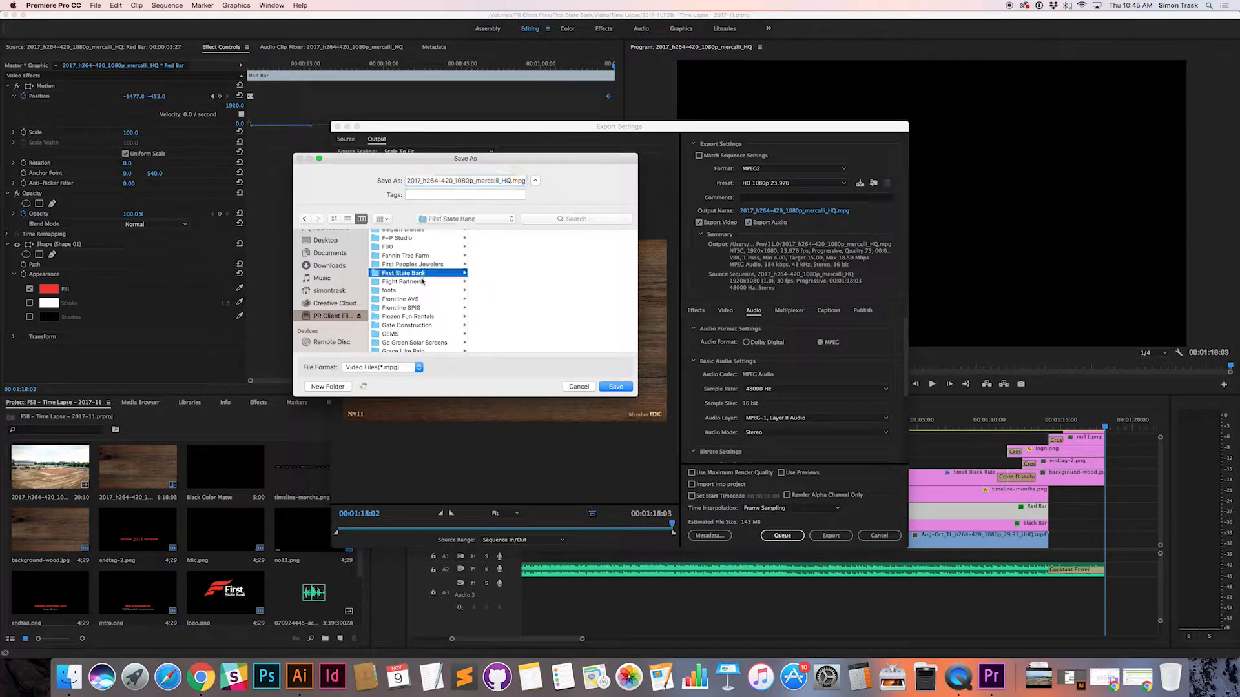
pyautogui.click(502, 339)
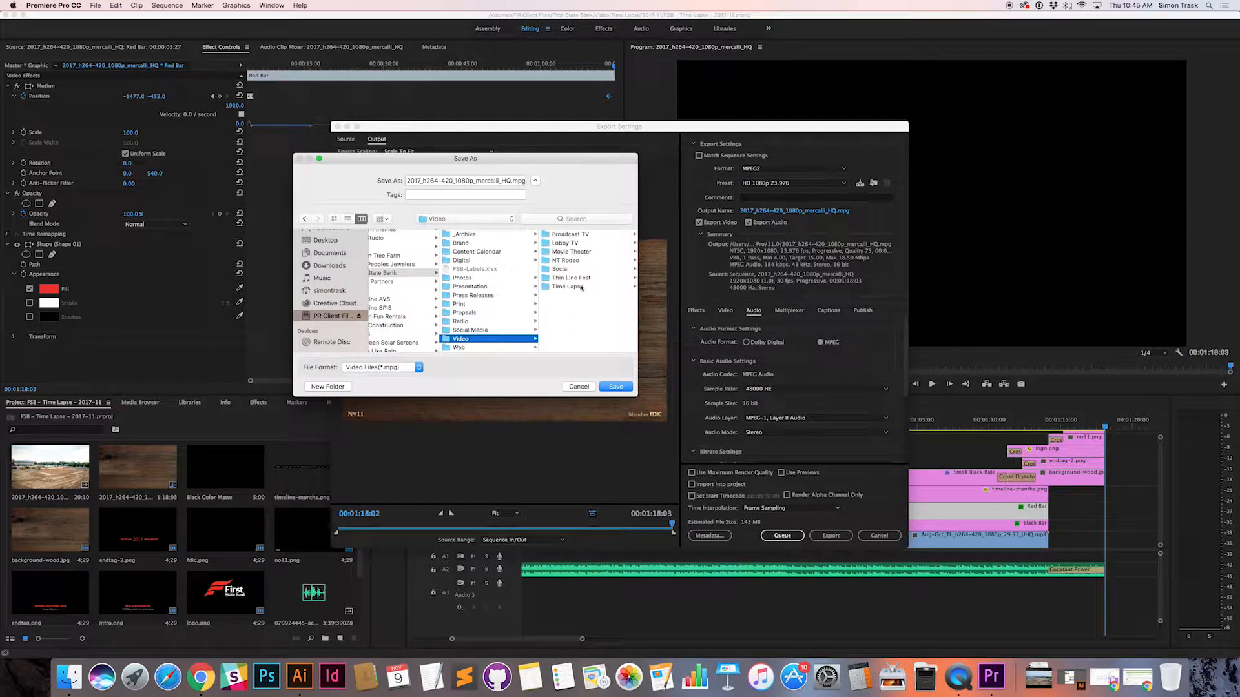
pyautogui.click(577, 287)
pyautogui.click(568, 245)
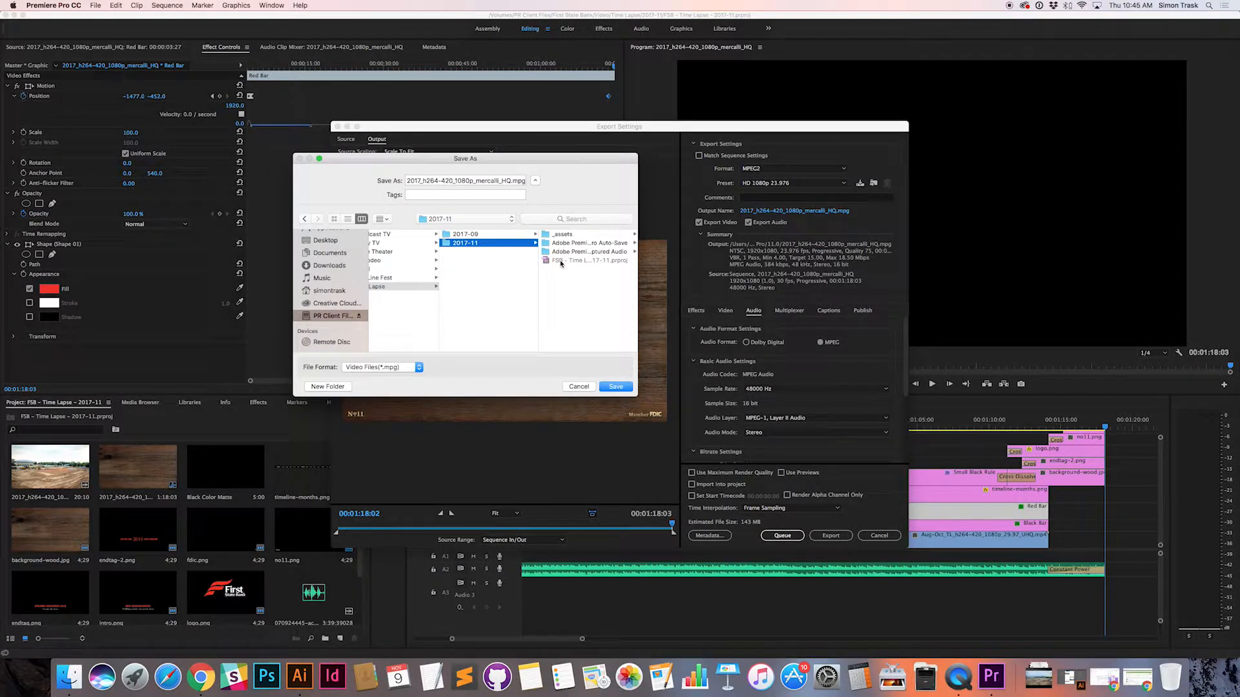
# Step: Name the output after the existing project file, FSB - Time Lapse - 2017-11.mpg, and save that name
pyautogui.doubleClick(517, 181)
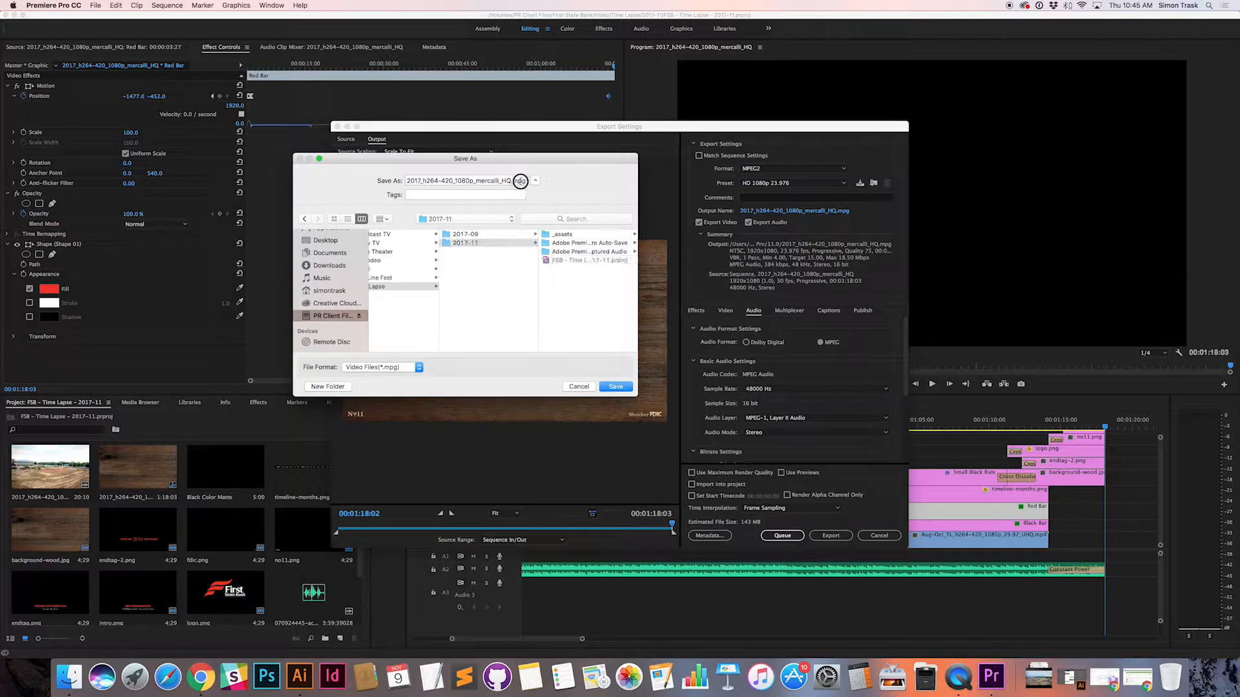
pyautogui.click(572, 260)
pyautogui.click(615, 387)
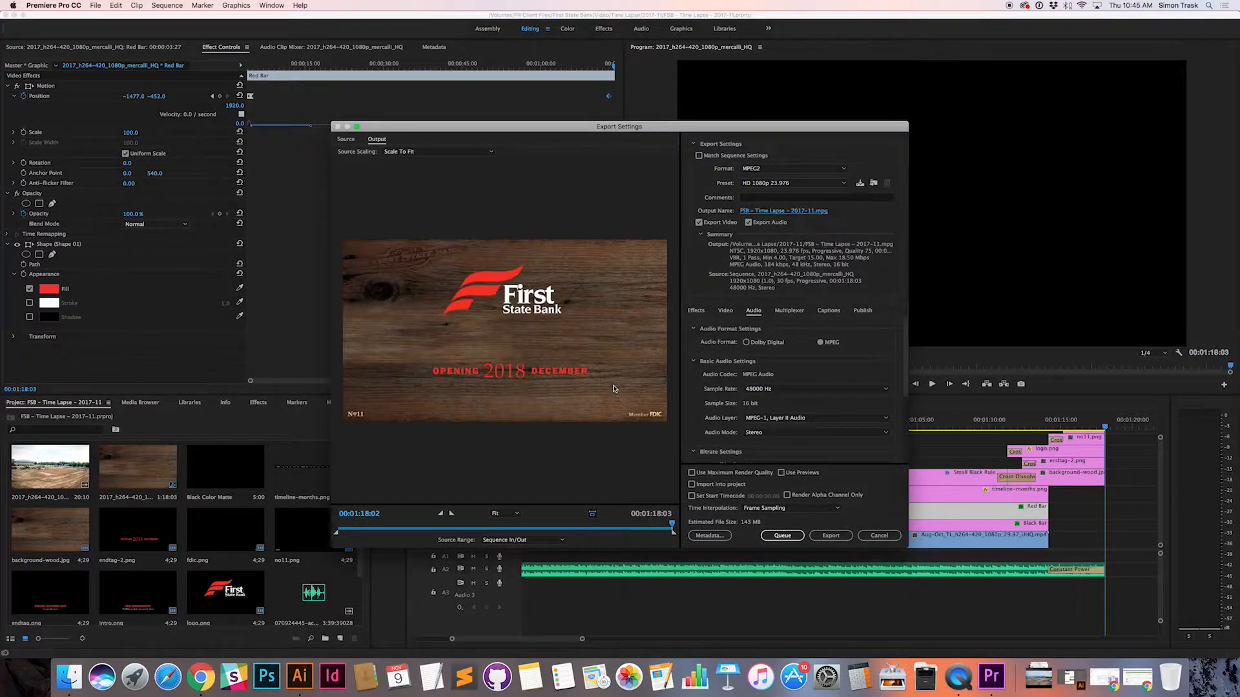
# Step: Export the sequence as MPEG2 with the HD 1080p 23.976 preset and raise the system volume three steps
pyautogui.click(824, 533)
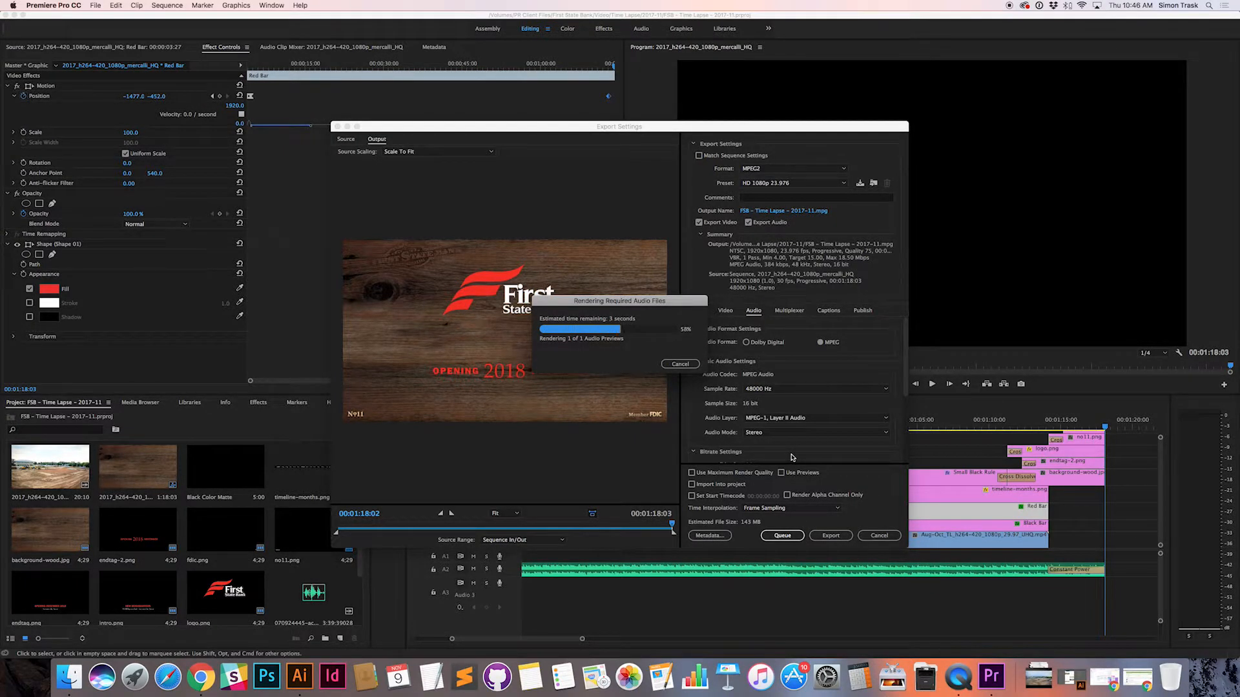
pyautogui.press('XF86AudioRaiseVolume')
pyautogui.press('XF86AudioRaiseVolume')
pyautogui.press('XF86AudioRaiseVolume')
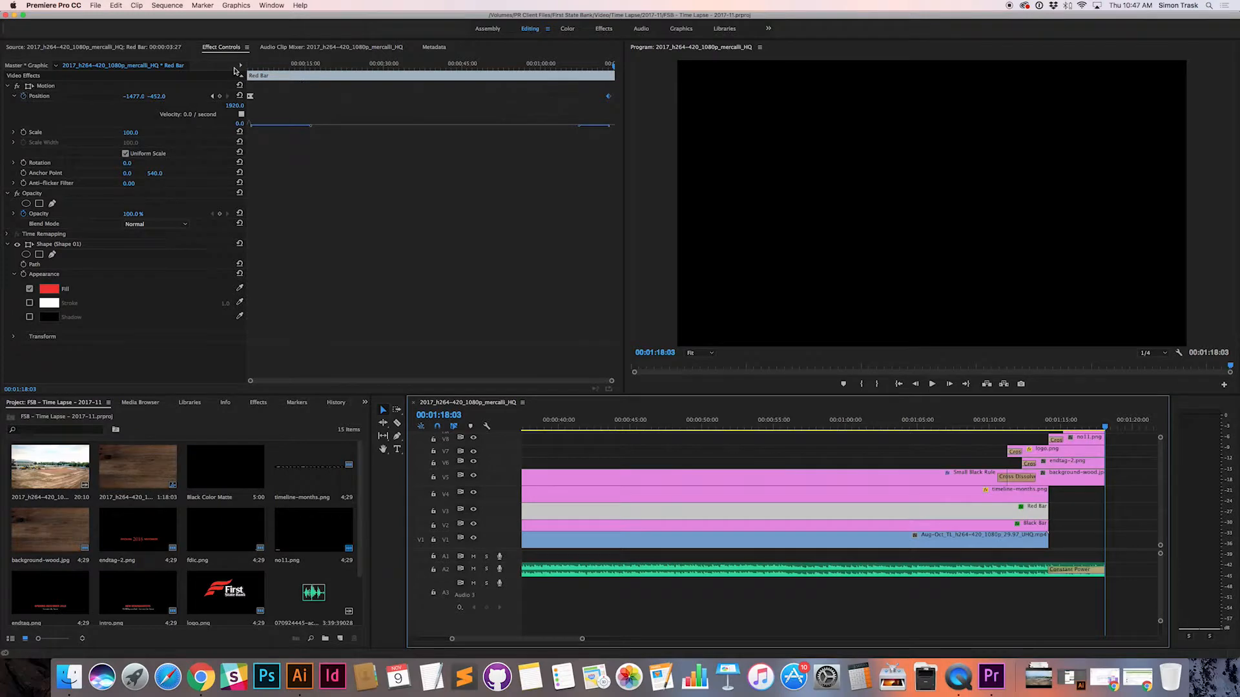
# Step: Switch to Finder, open the 2017-11 folder with its file column widened, and select the exported FSB - Time Lapse - 2017-11.mpg
pyautogui.press('super+Tab')
pyautogui.press('super+Tab')
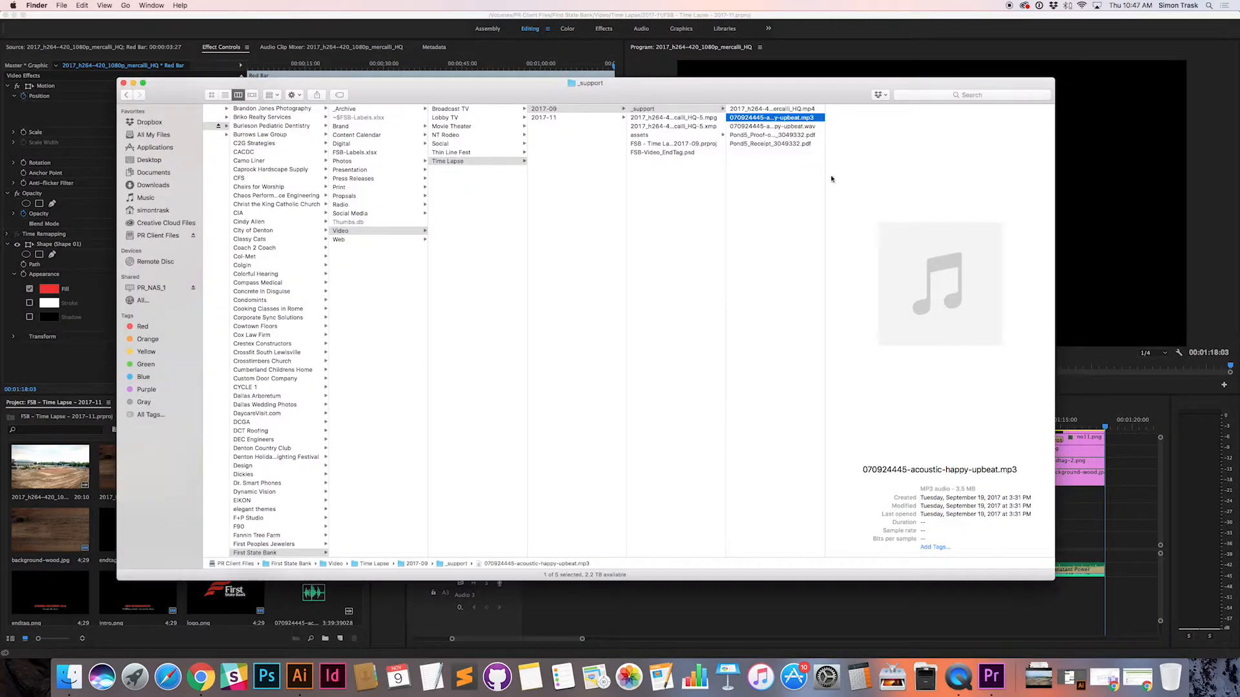
pyautogui.click(584, 119)
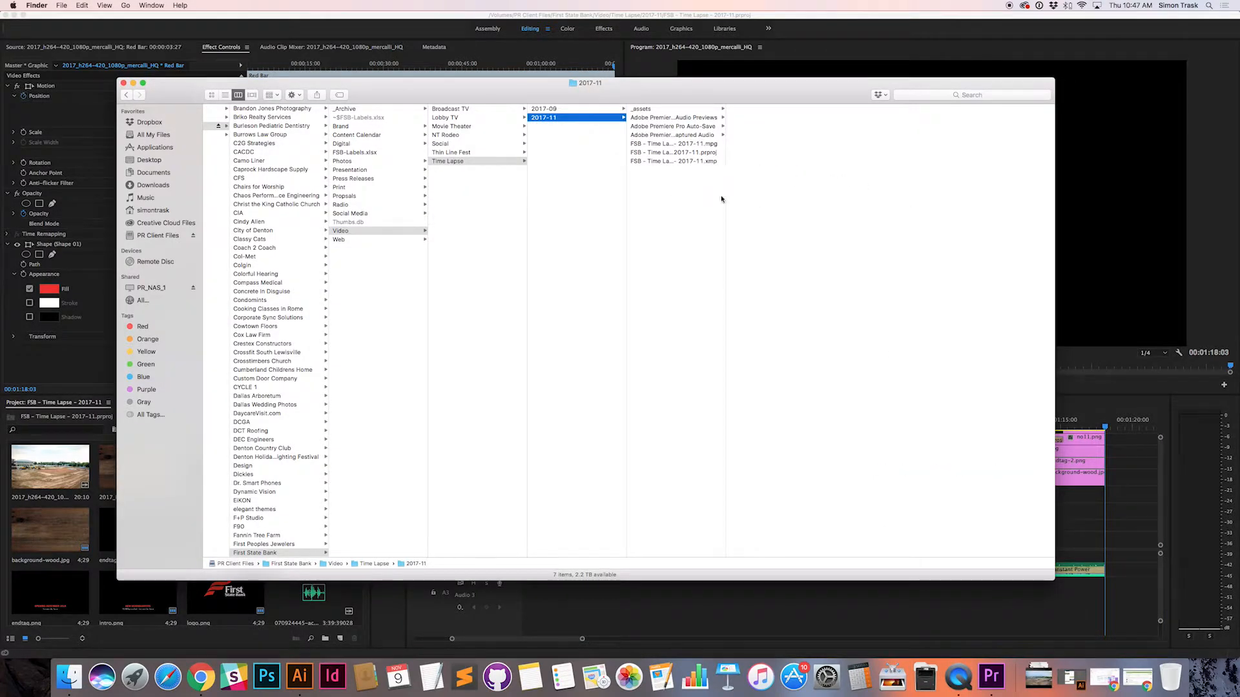
pyautogui.moveTo(726, 198); pyautogui.dragTo(877, 198)
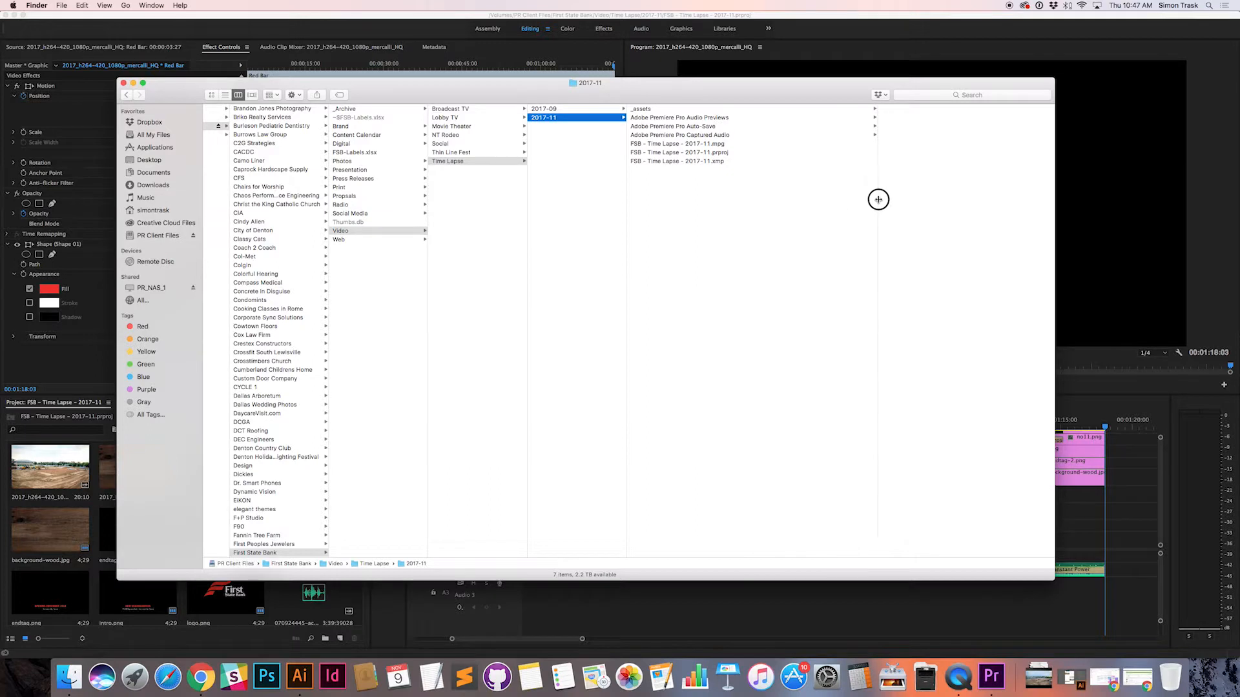
pyautogui.click(710, 143)
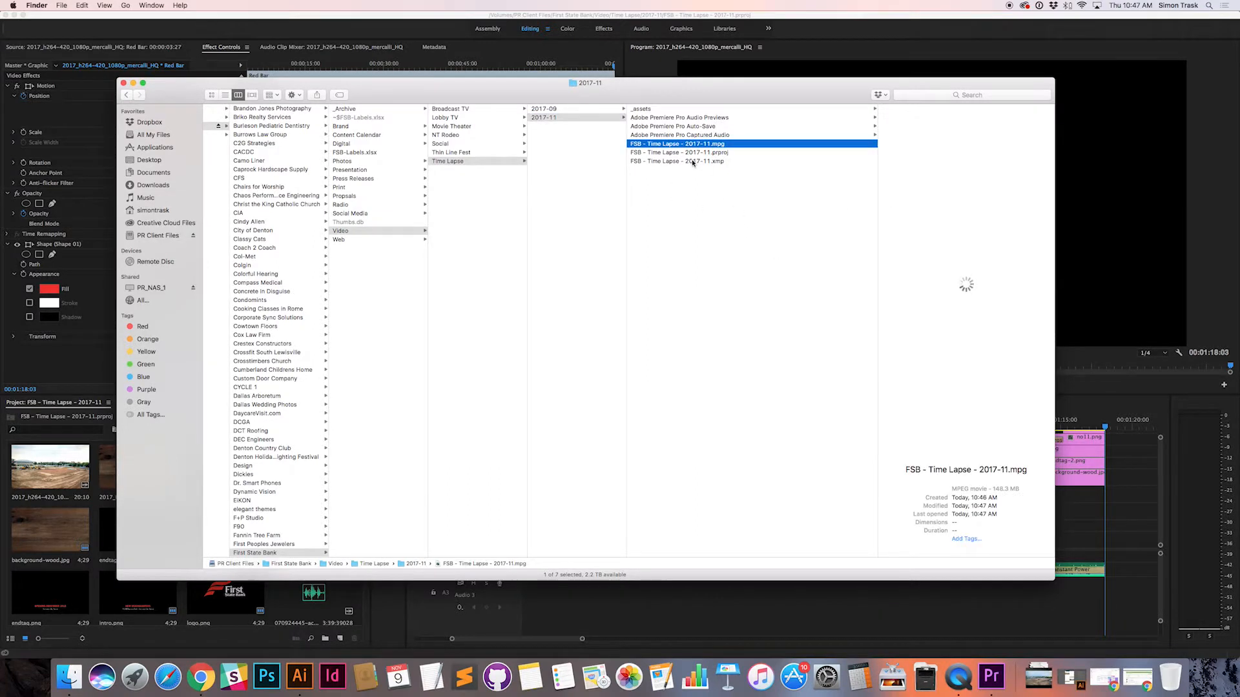
# Step: Examine the project file, the XMP file, the Premiere-generated folders and the _assets folder, ending on the exported MPG
pyautogui.click(714, 153)
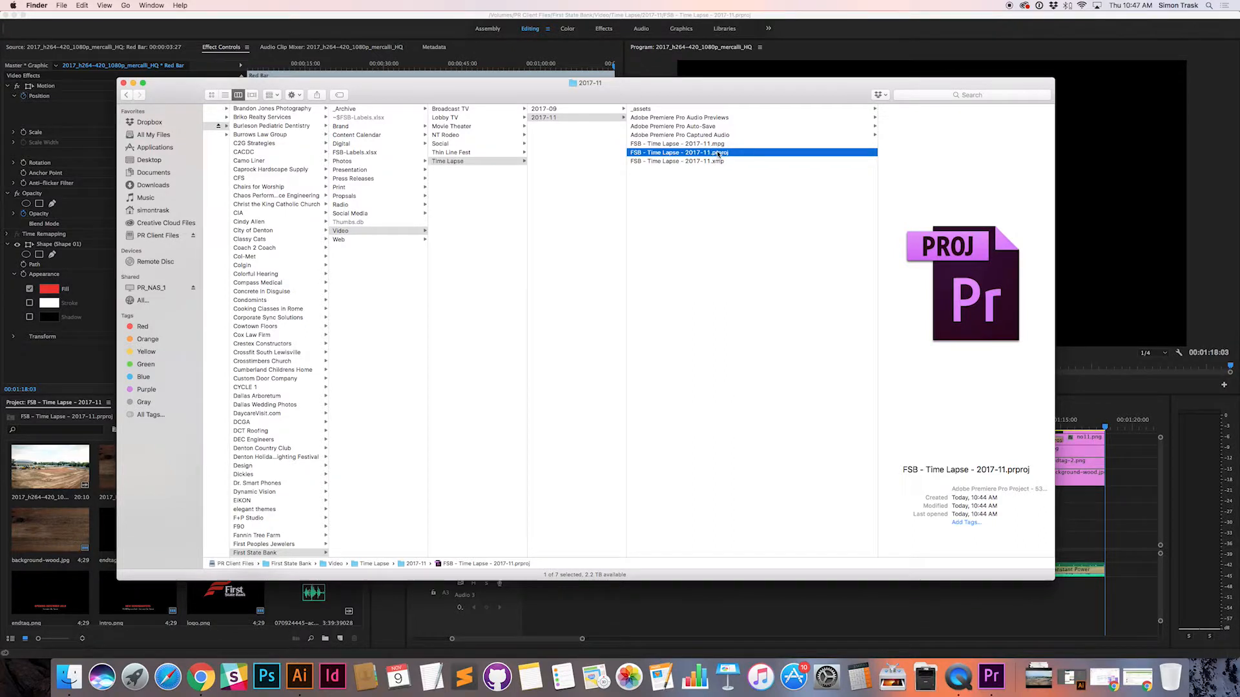
pyautogui.click(714, 161)
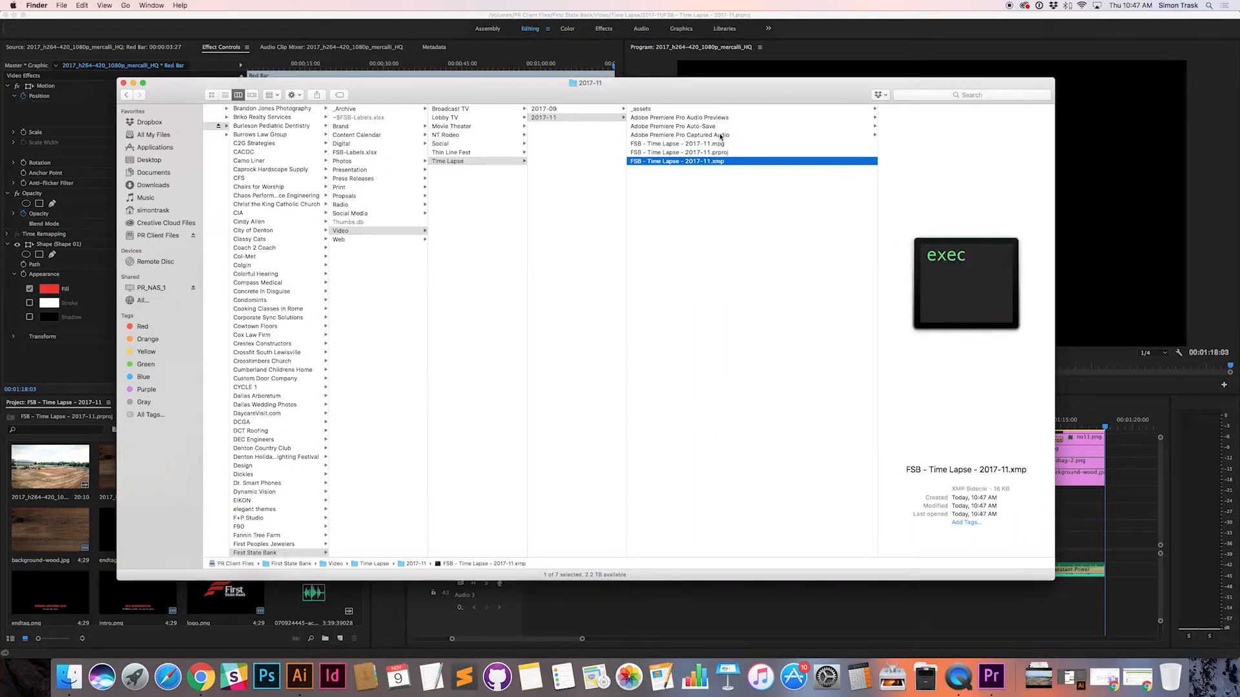
pyautogui.keyDown('super'); pyautogui.click(714, 135); pyautogui.keyUp('super')
pyautogui.keyDown('super'); pyautogui.click(711, 126); pyautogui.keyUp('super')
pyautogui.keyDown('super'); pyautogui.click(709, 118); pyautogui.keyUp('super')
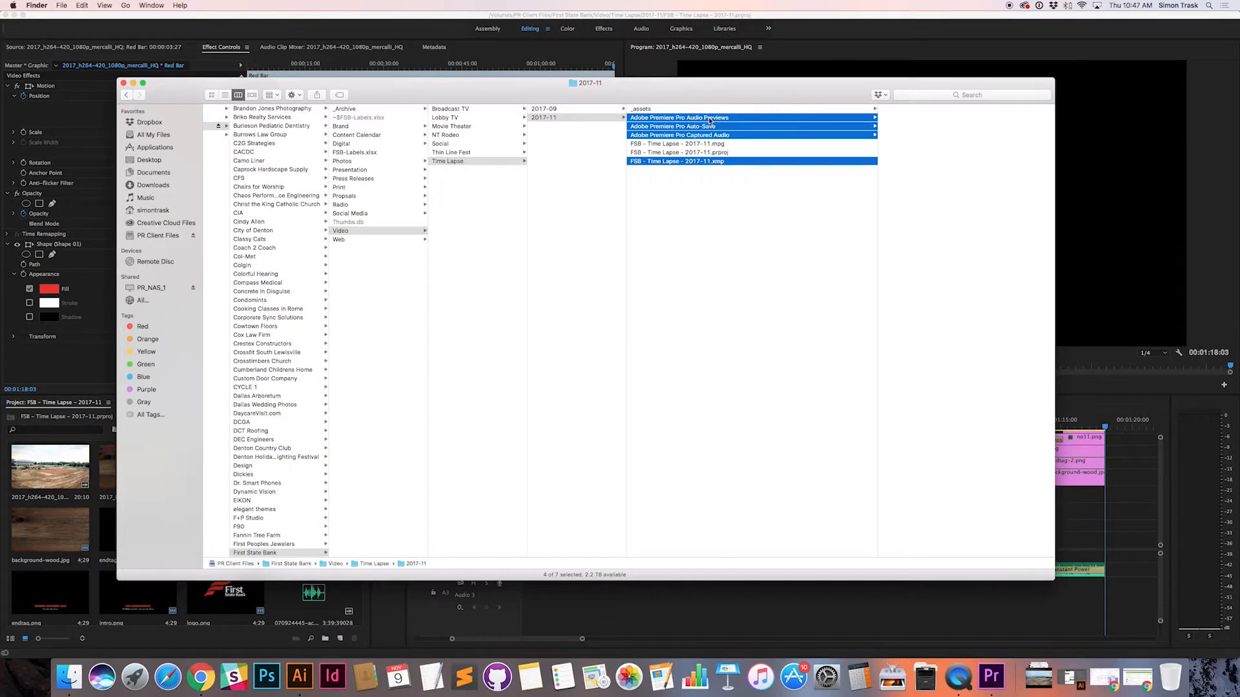
pyautogui.click(821, 110)
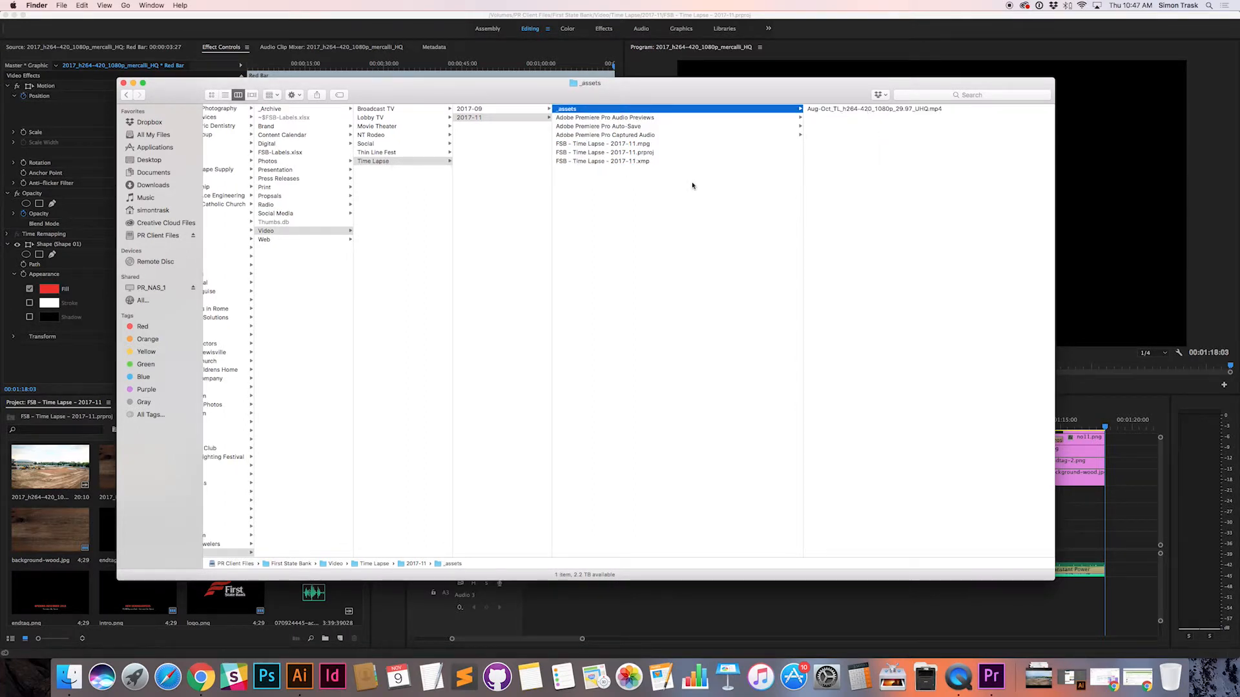
pyautogui.click(639, 144)
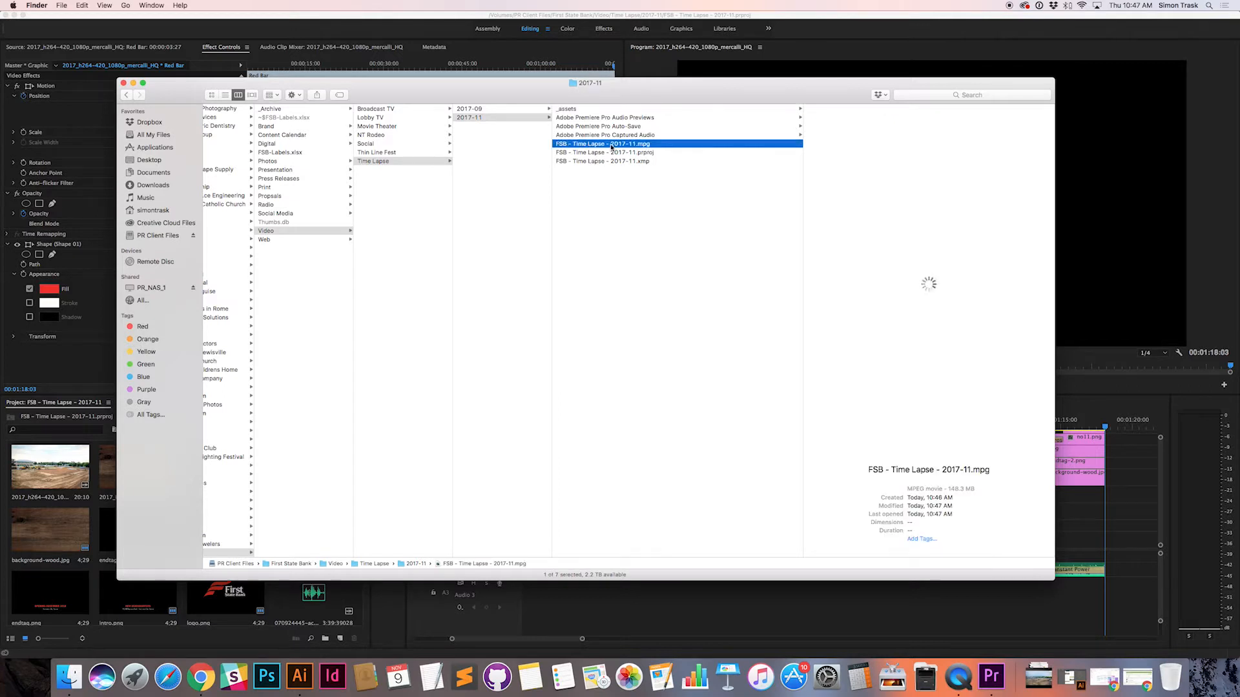